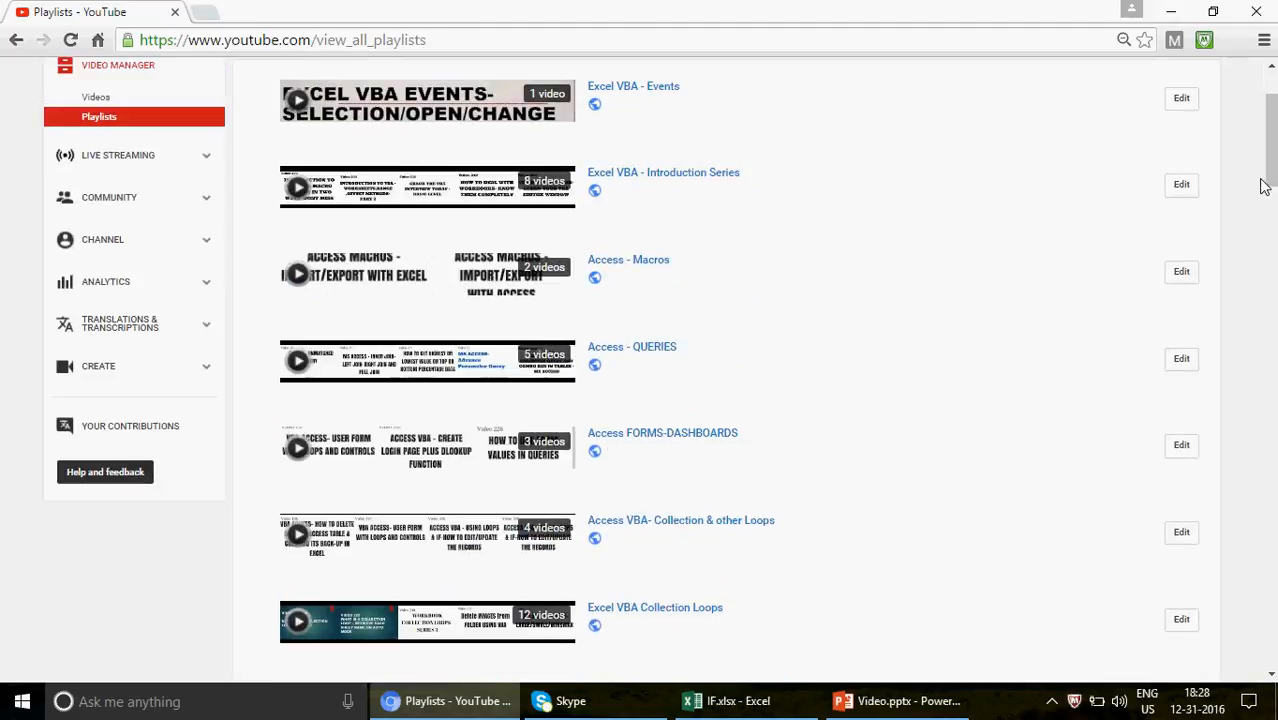
Step: Switch from the YouTube playlists page to the IF.xlsx workbook in Excel
scroll(954, 580, up, 3)
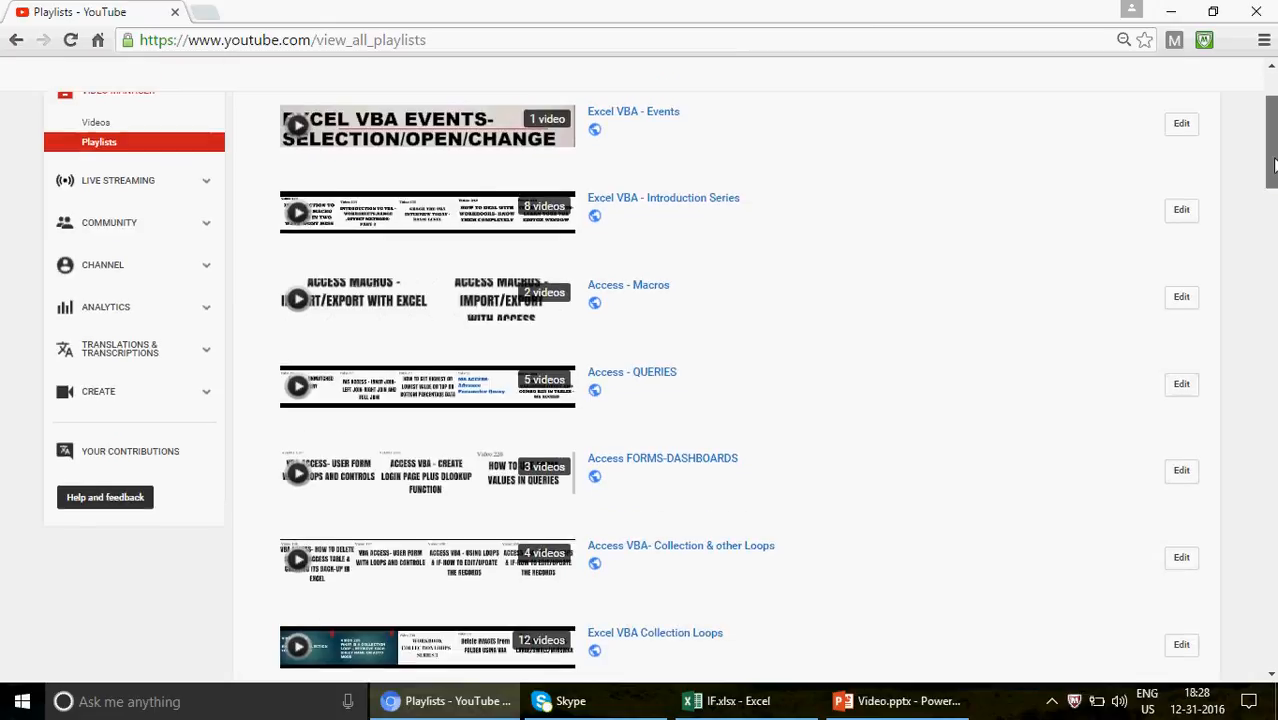
mouse_move(792, 707)
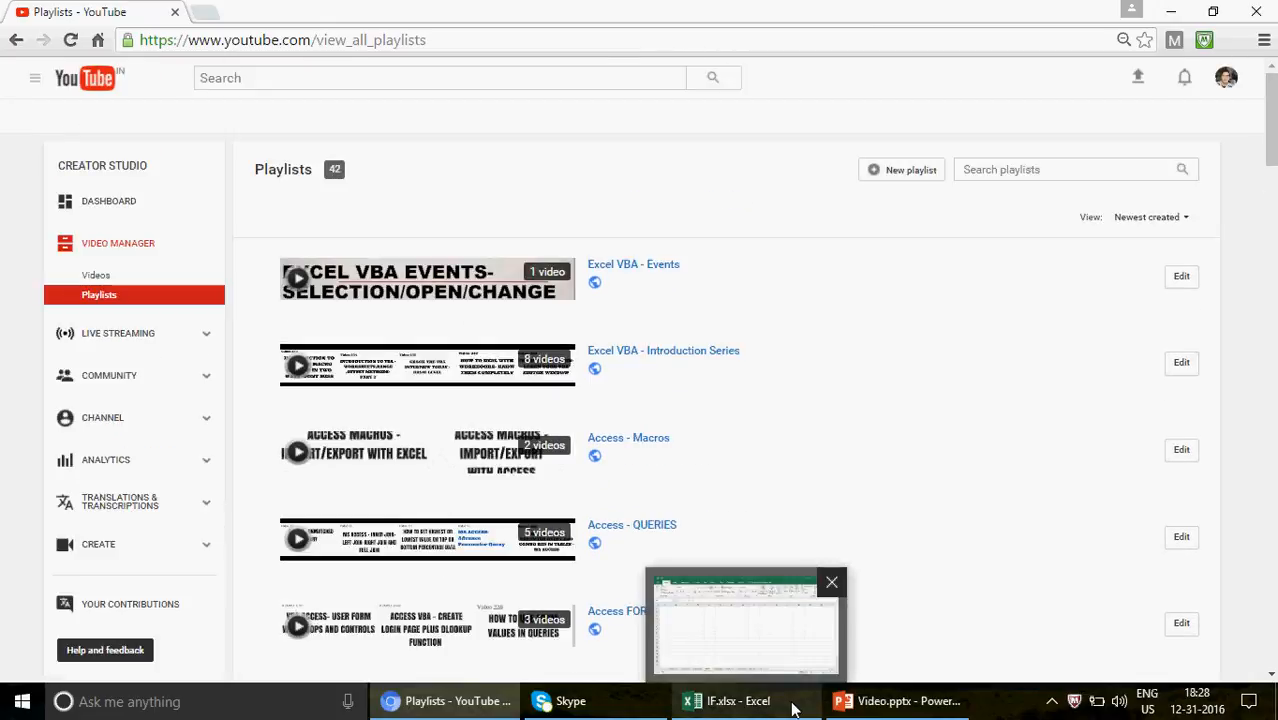
click(792, 707)
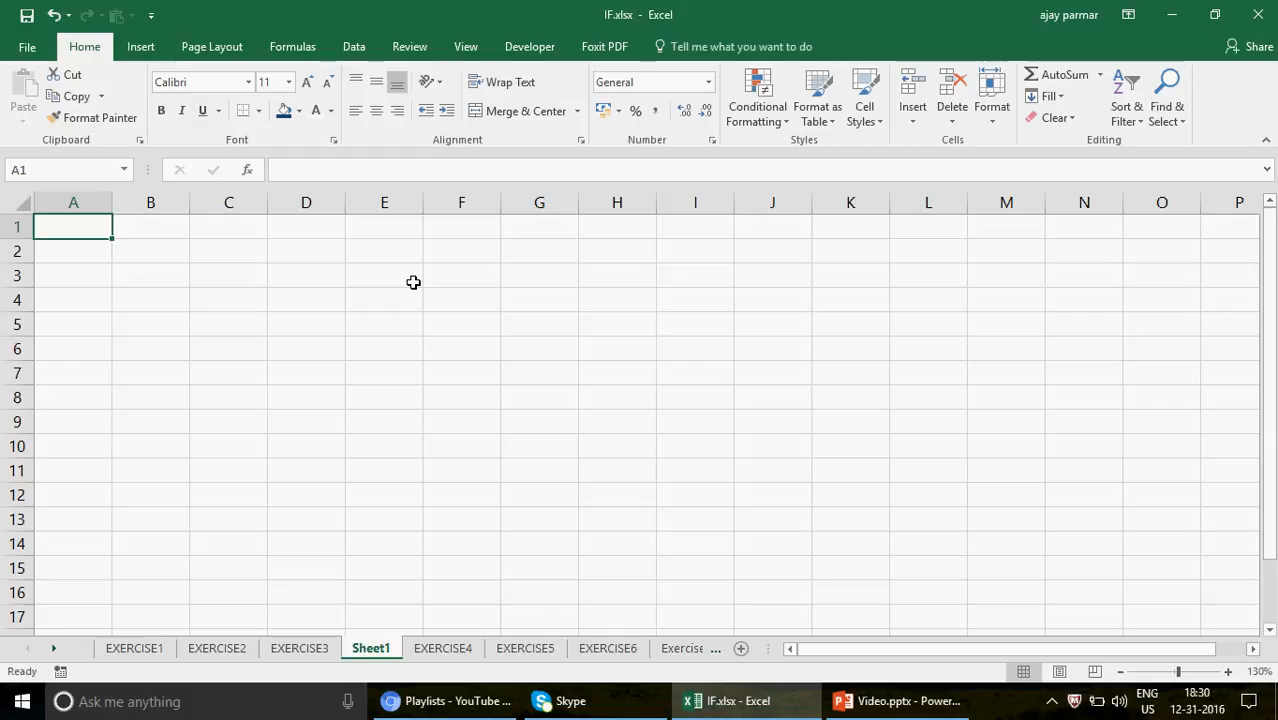
Step: List the function names iferror, iserror, isna and iserr in cells A1 to A4 of Sheet1
click(176, 258)
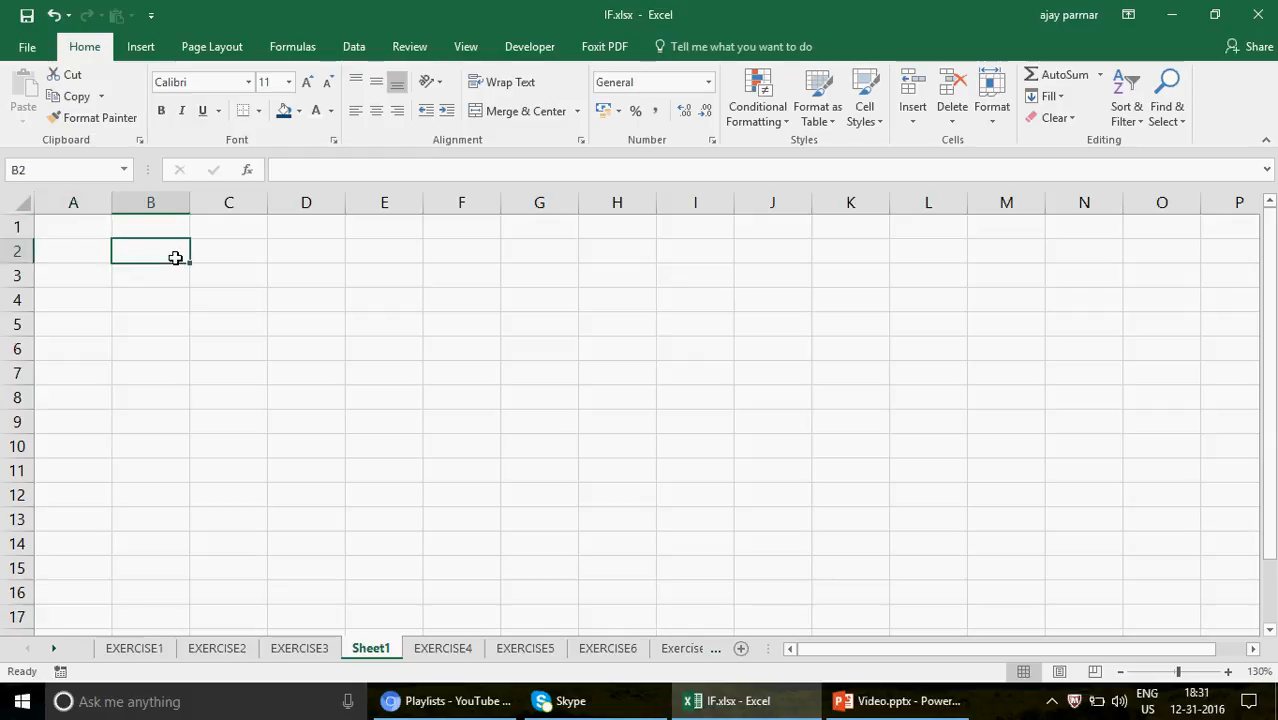
click(100, 251)
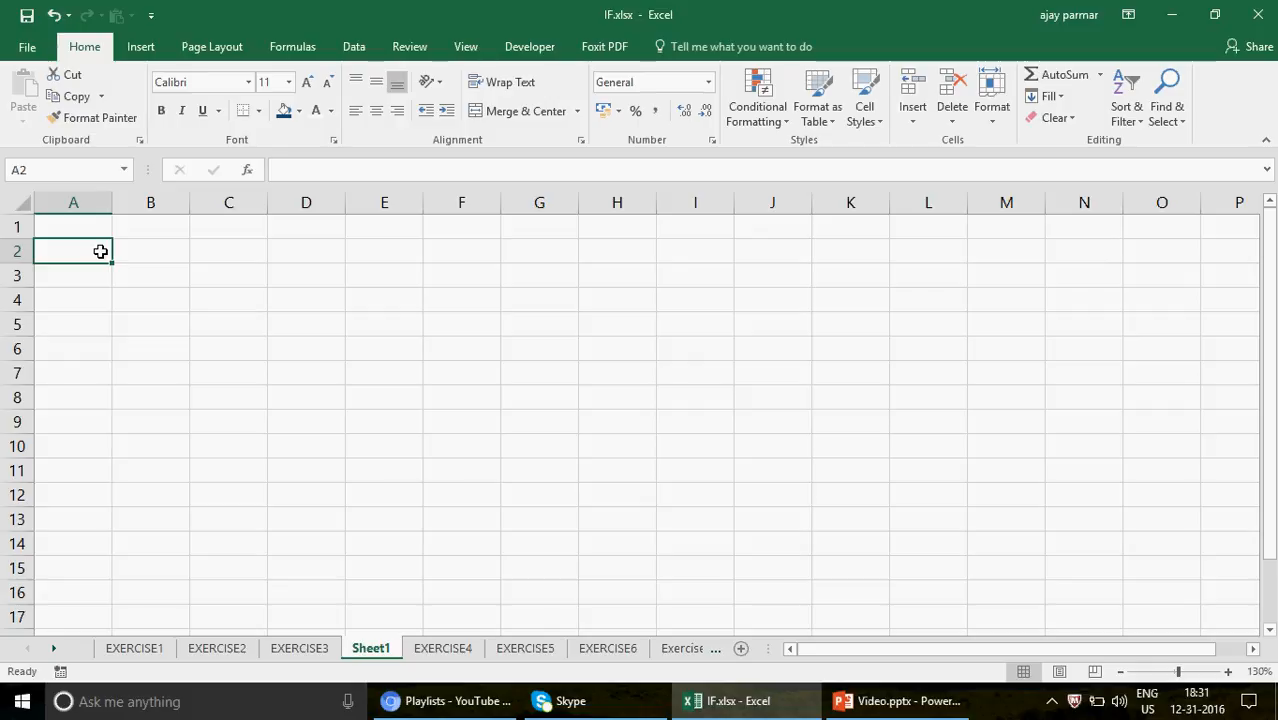
key(Up)
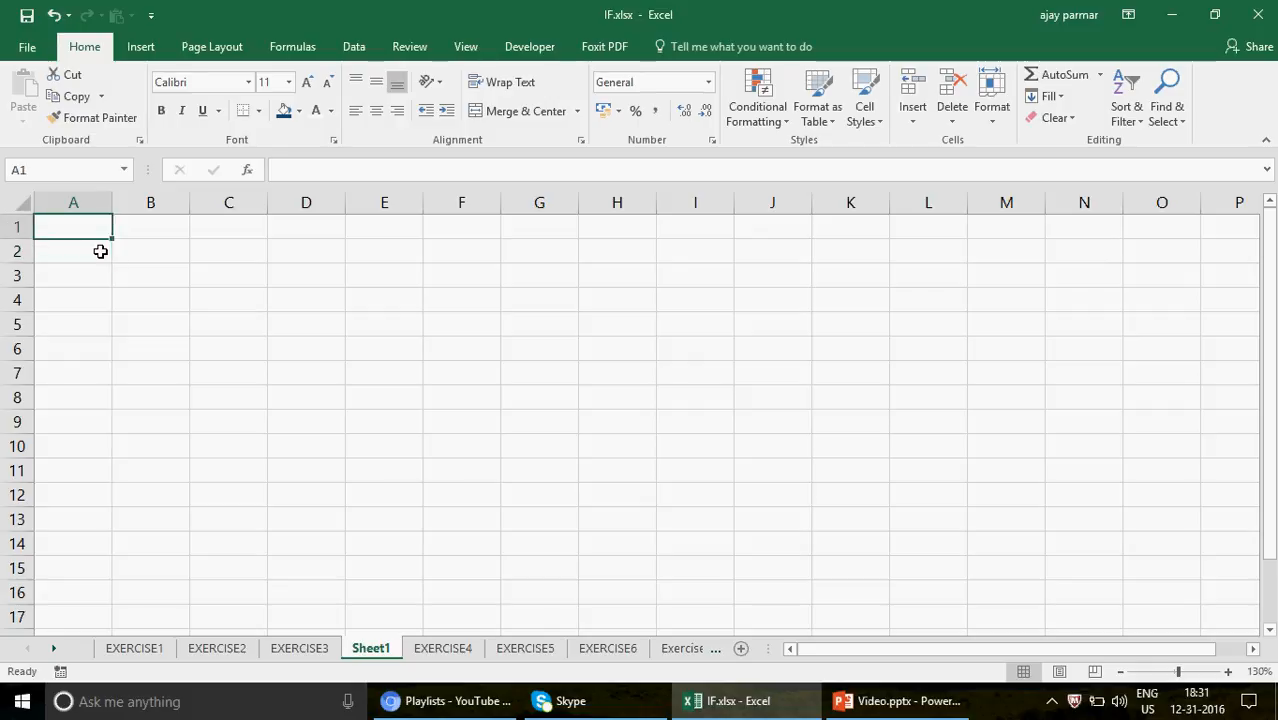
text(iferror)
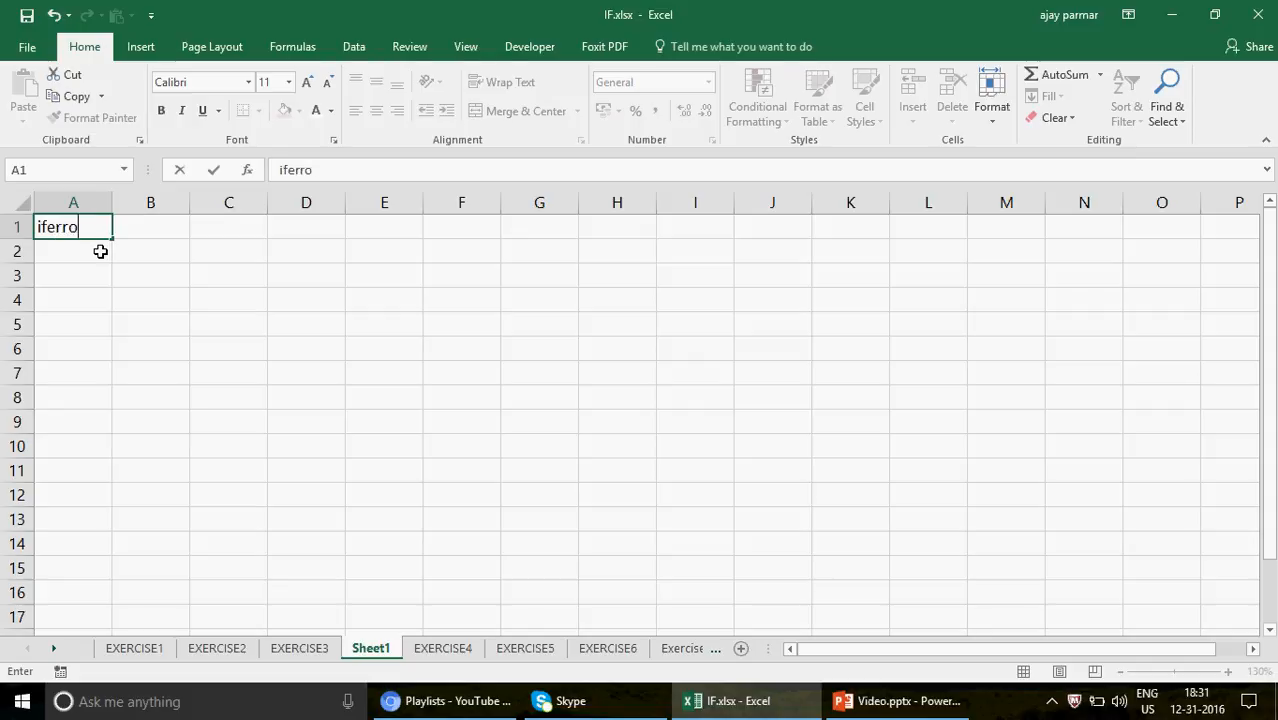
key(Return)
text(is)
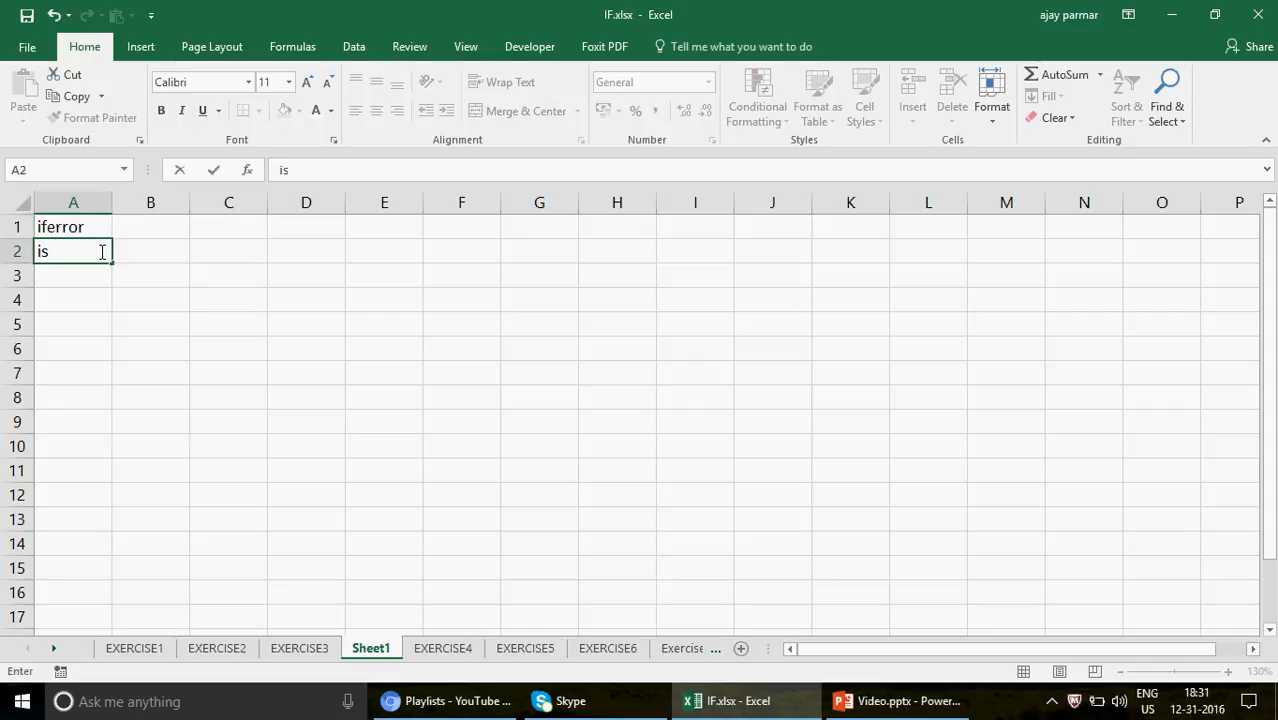
text(error)
key(Return)
text(isna)
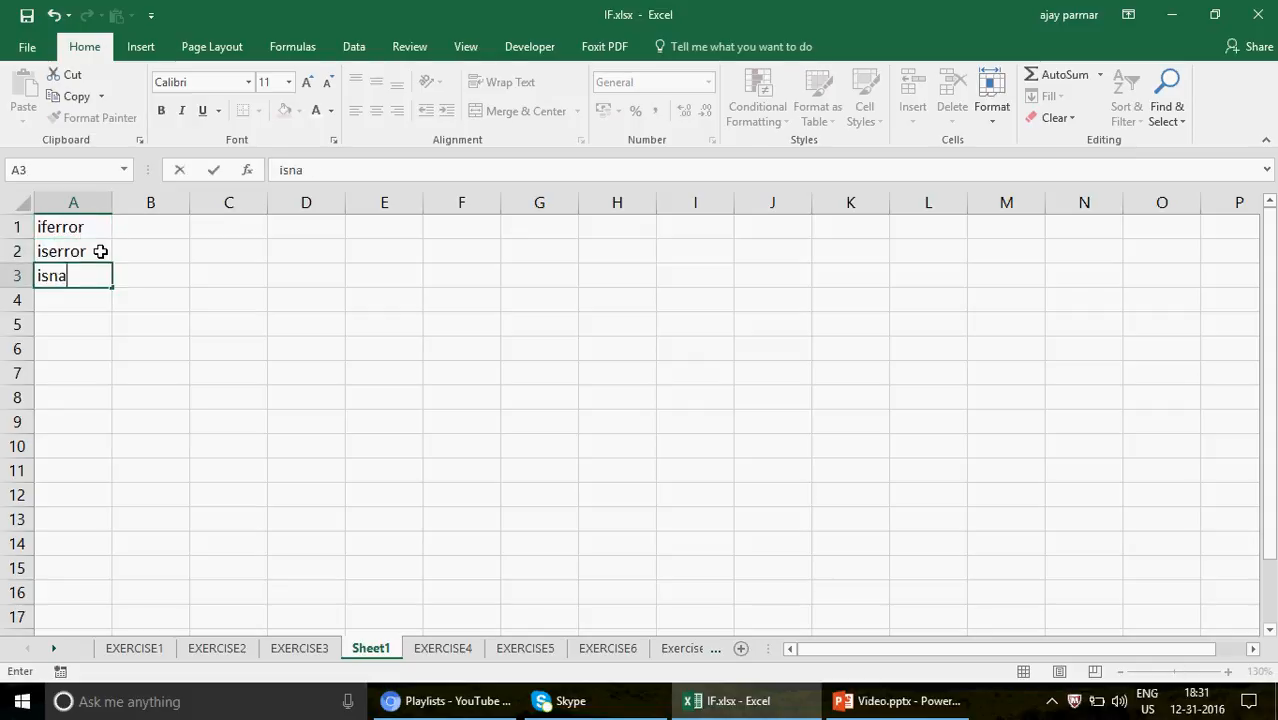
key(Return)
text(iserr)
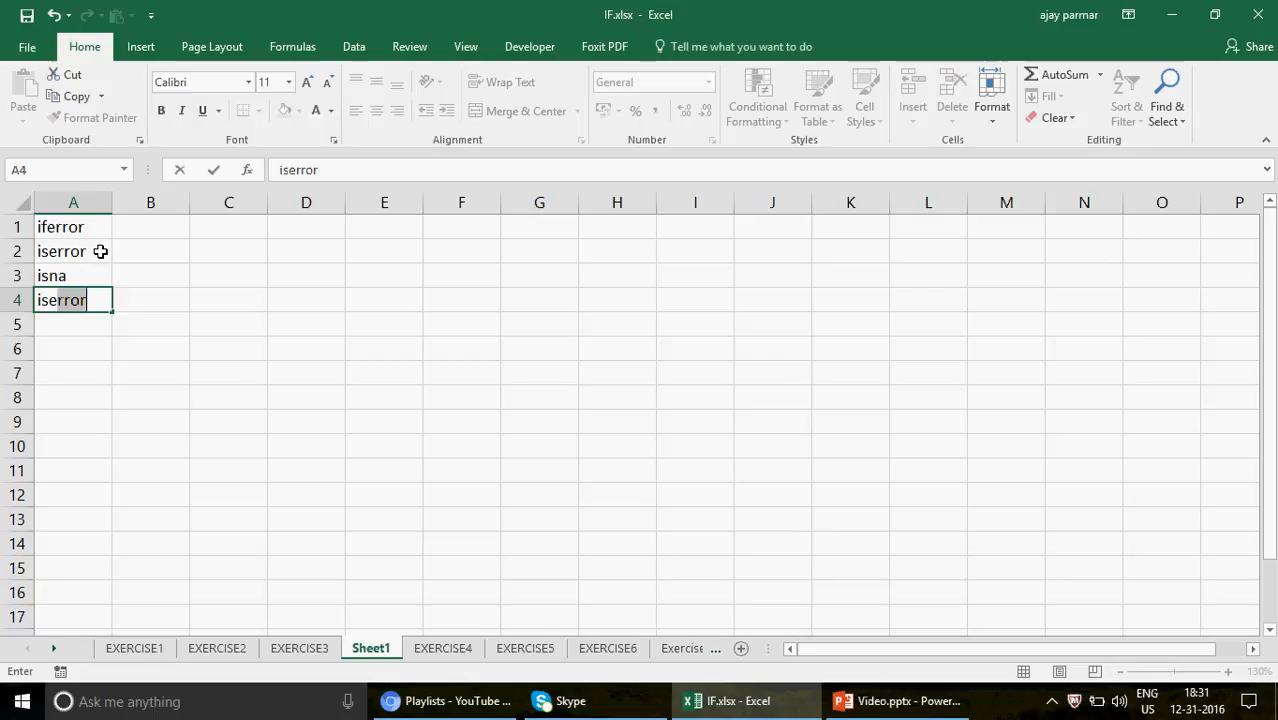
key(BackSpace)
key(Return)
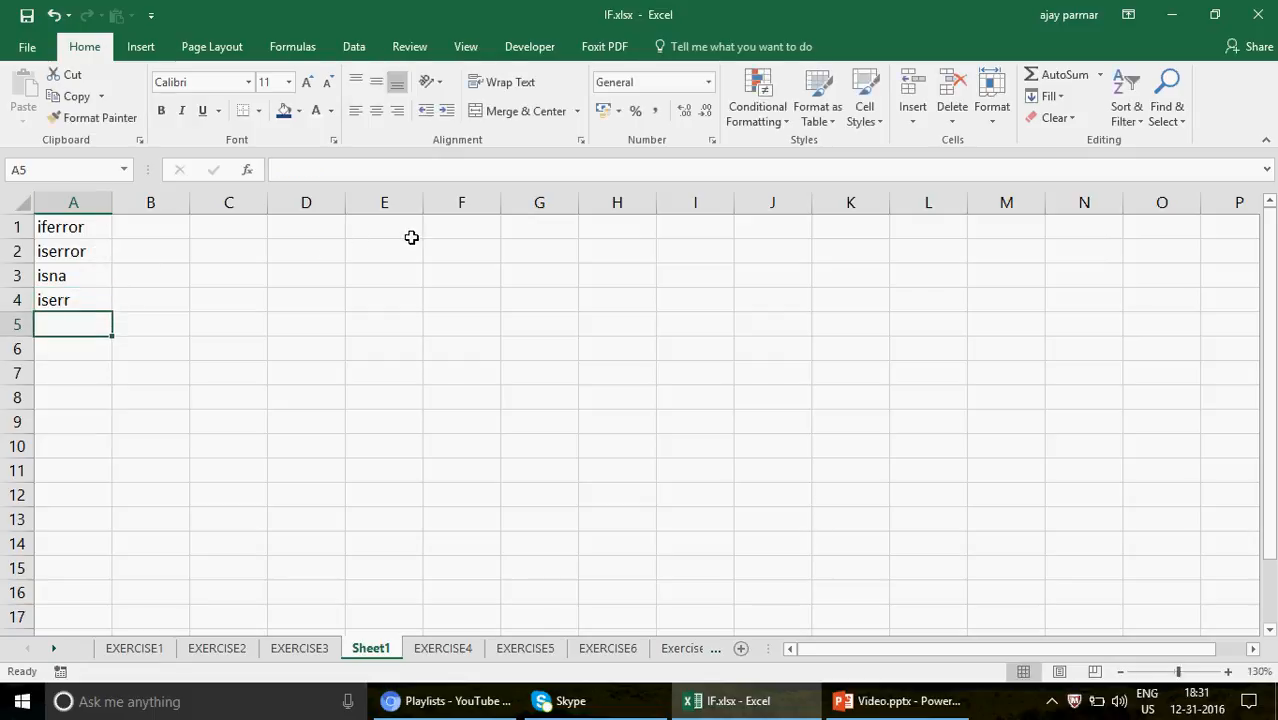
Step: Enter the heading IFERROR in capitals in cell G1
click(75, 230)
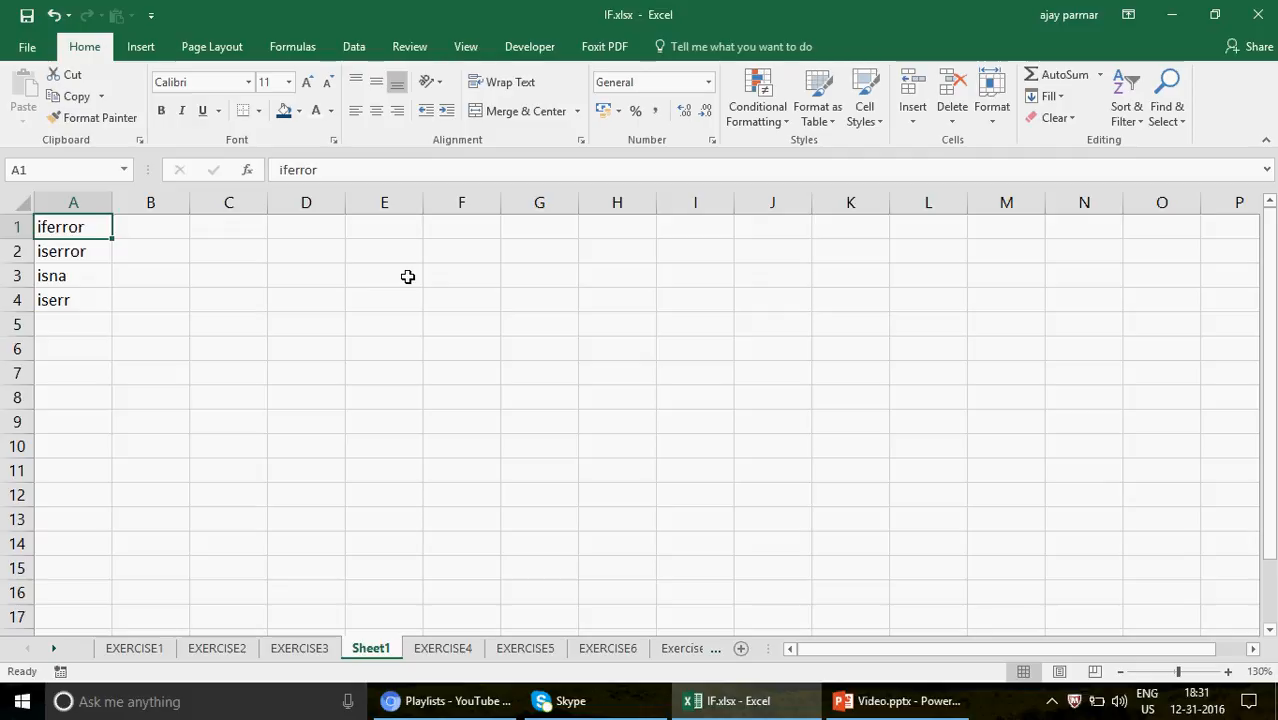
click(451, 277)
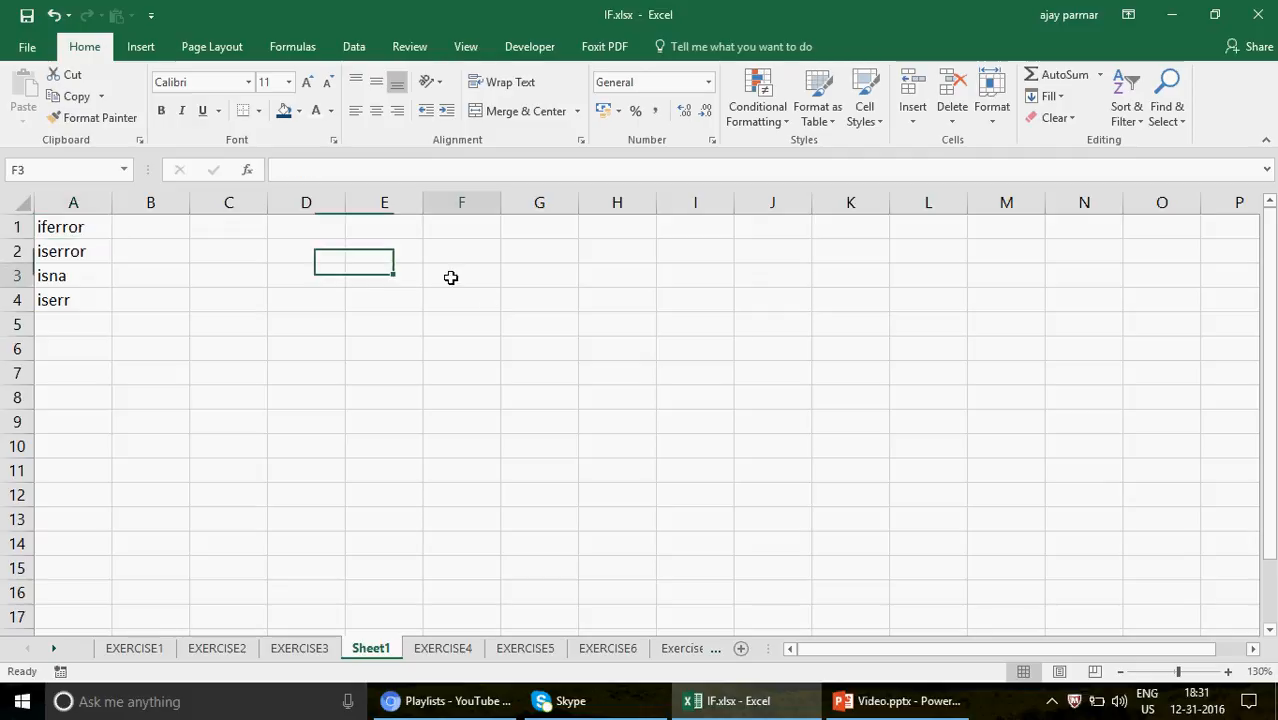
click(88, 224)
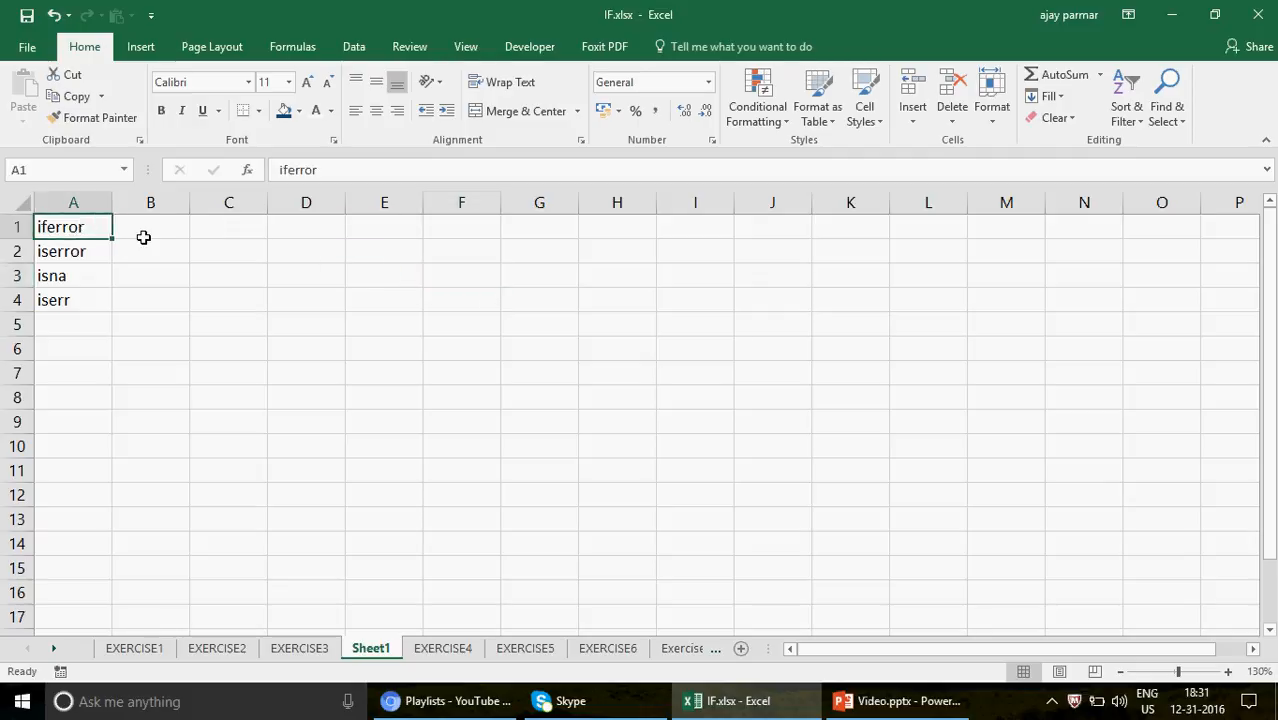
click(525, 231)
key(Caps_Lock)
text(IFERROR)
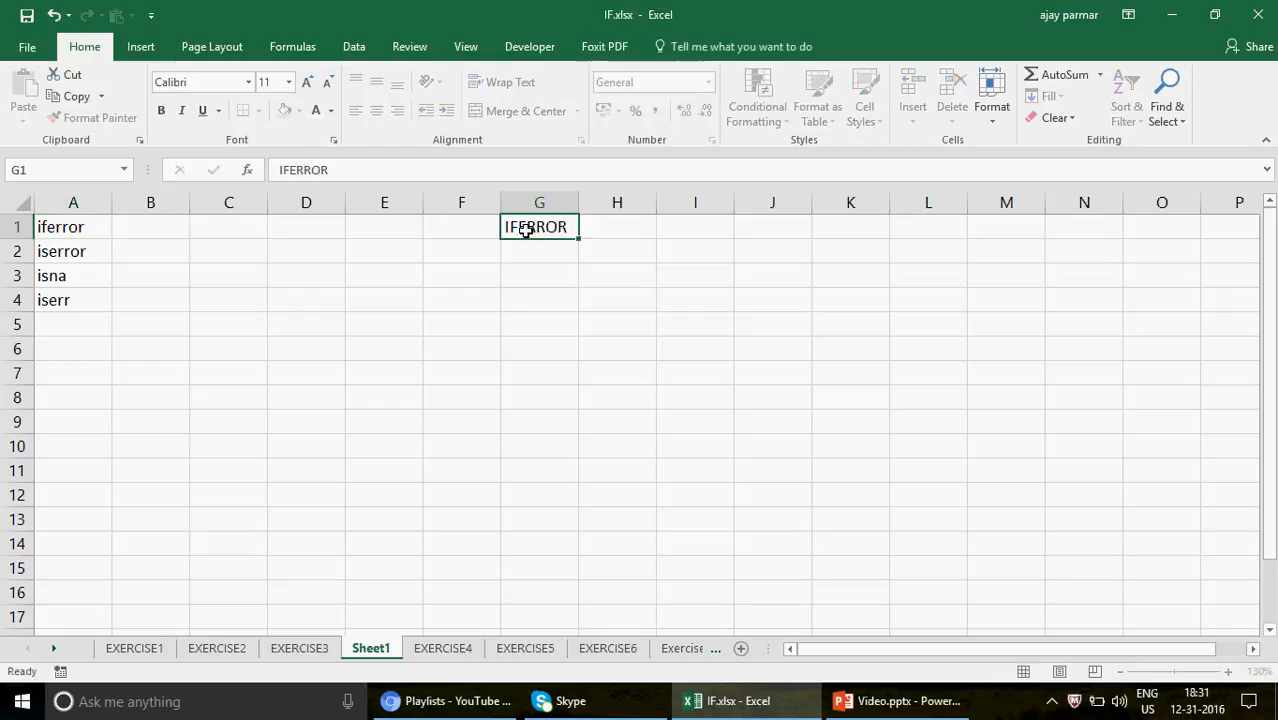
key(Return)
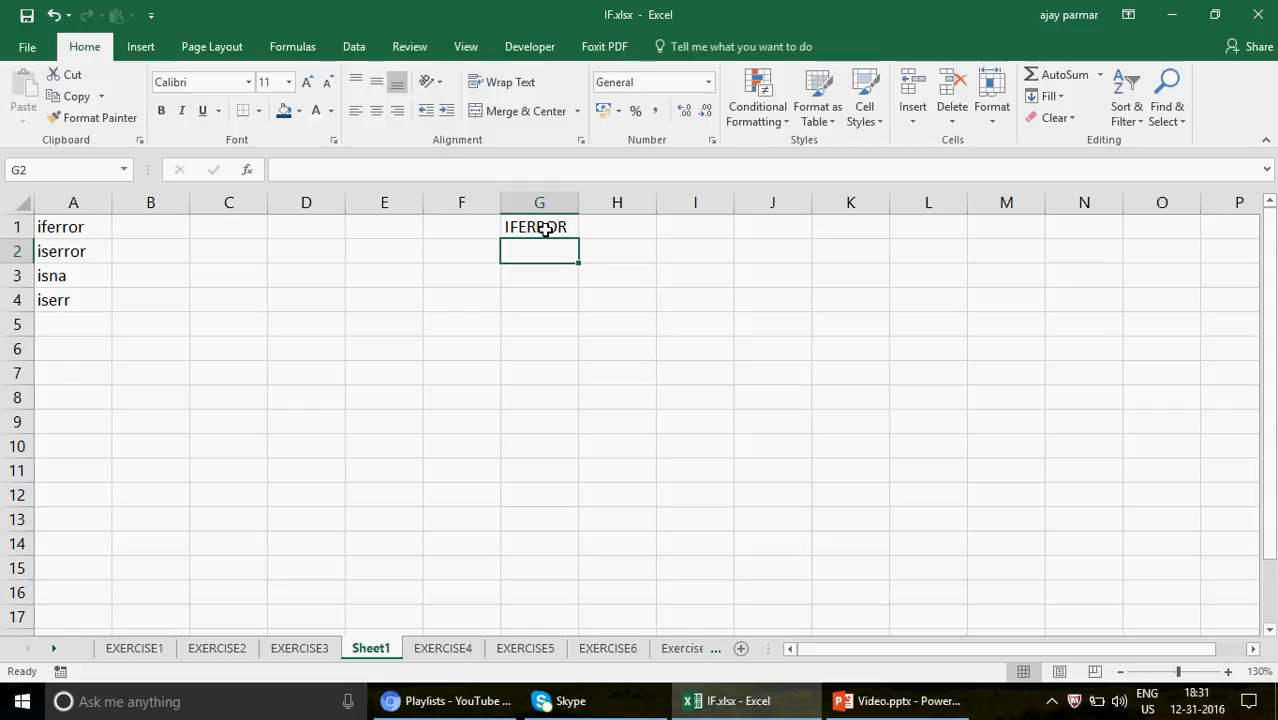
click(558, 228)
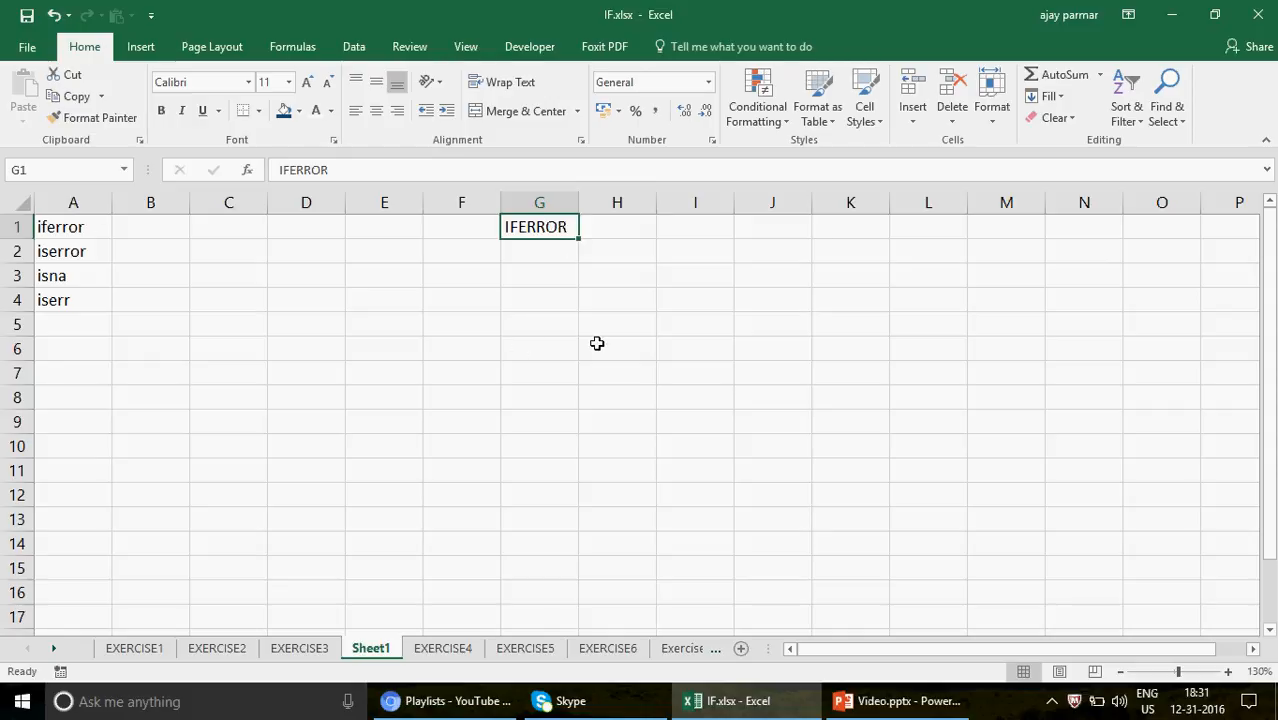
Step: Enter the formula =IFERROR(3/0,"HELLO") in cell F4
click(434, 296)
text(=IFER)
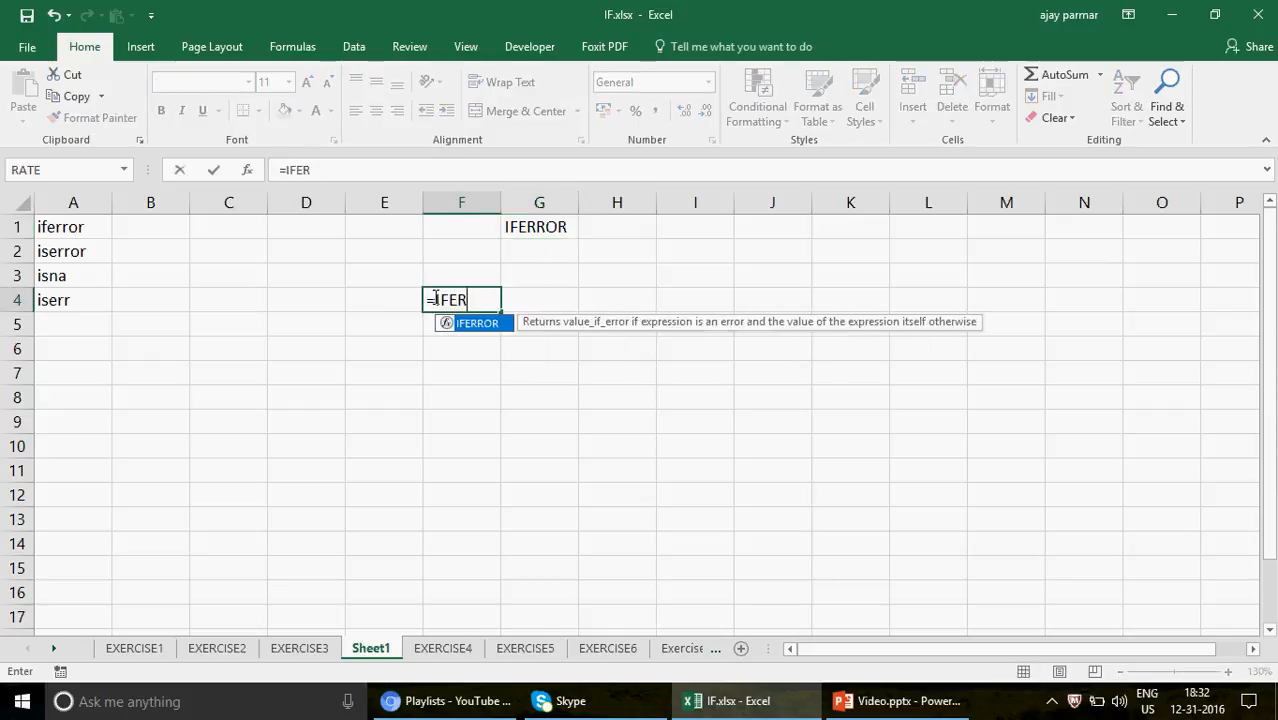
text(ROR()
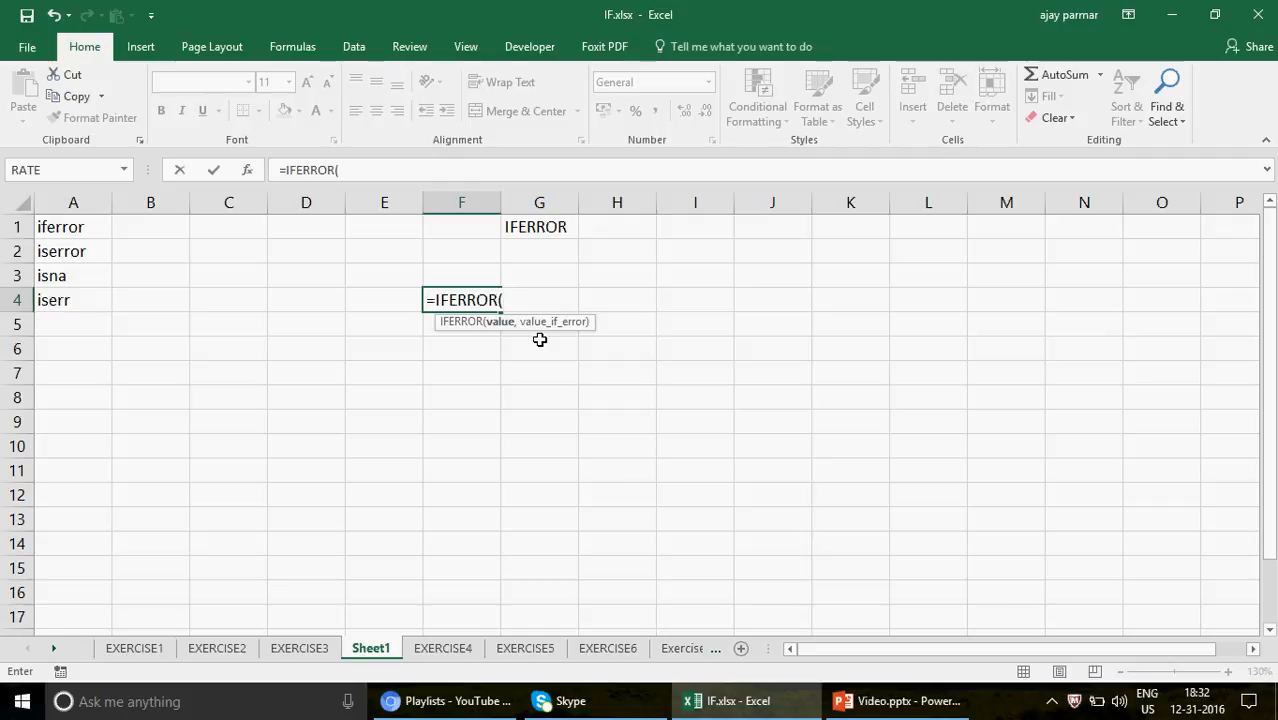
text(3/0)
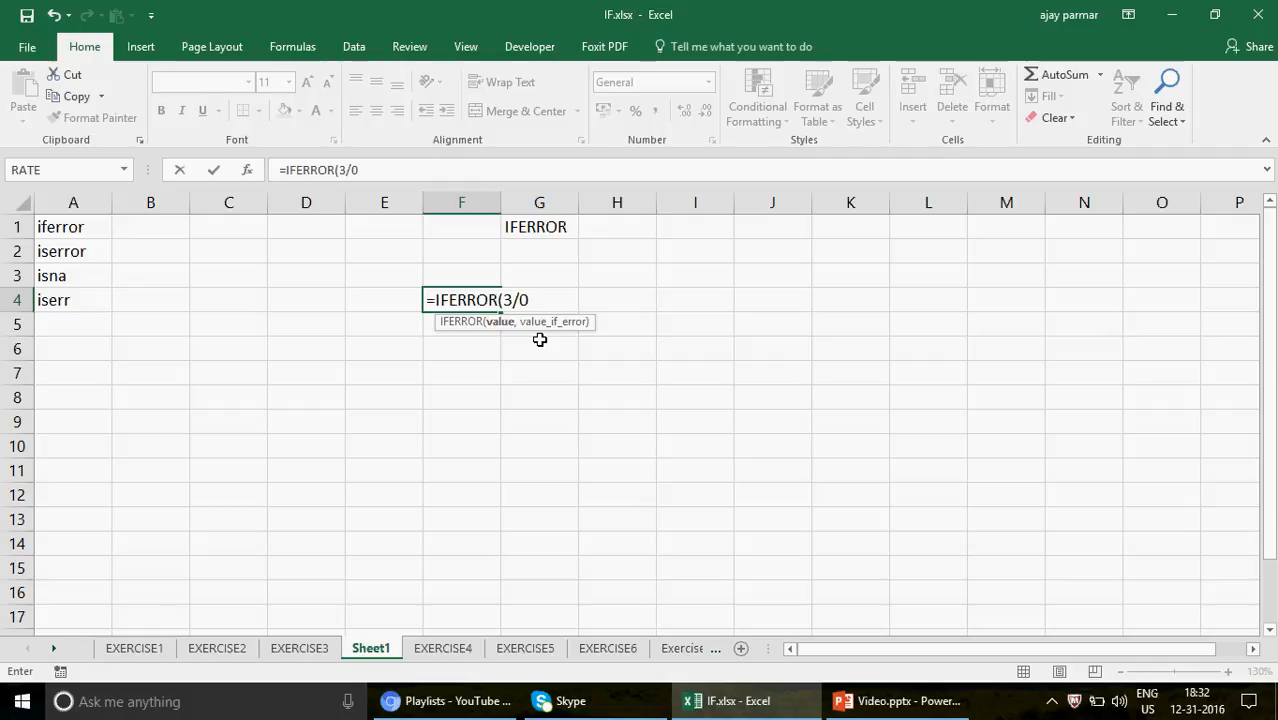
text(,)
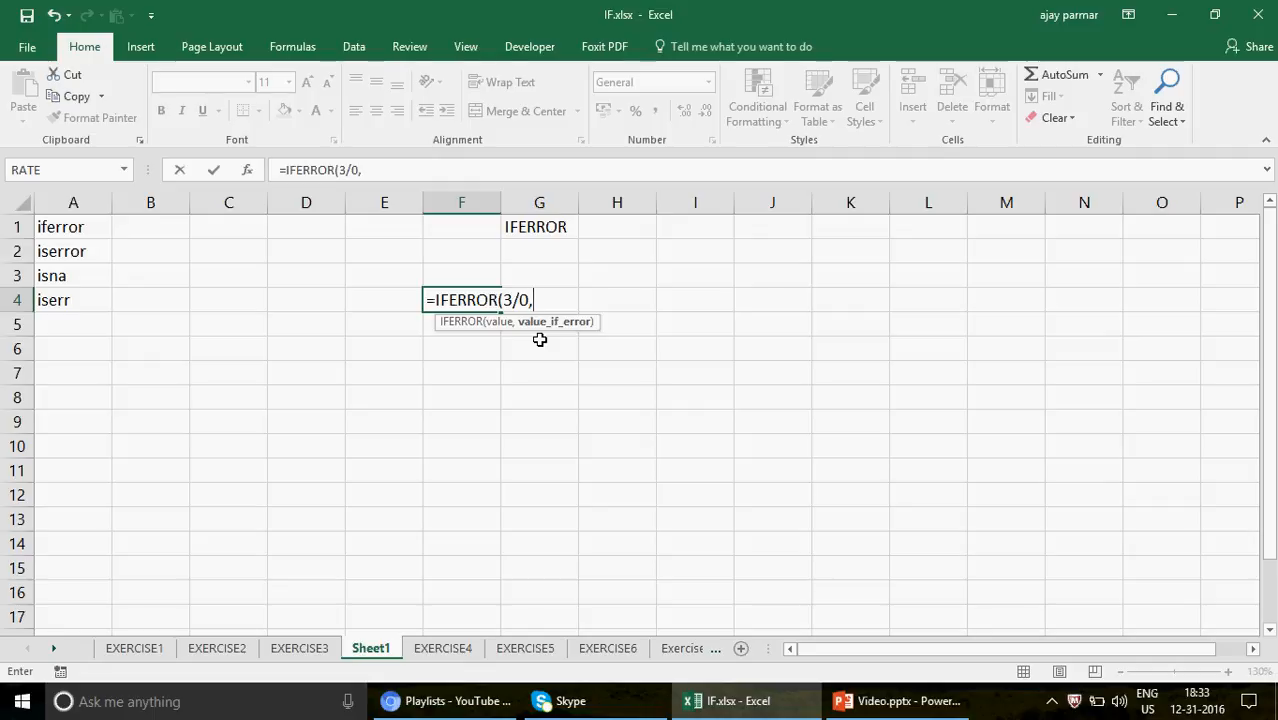
text("HELLO)
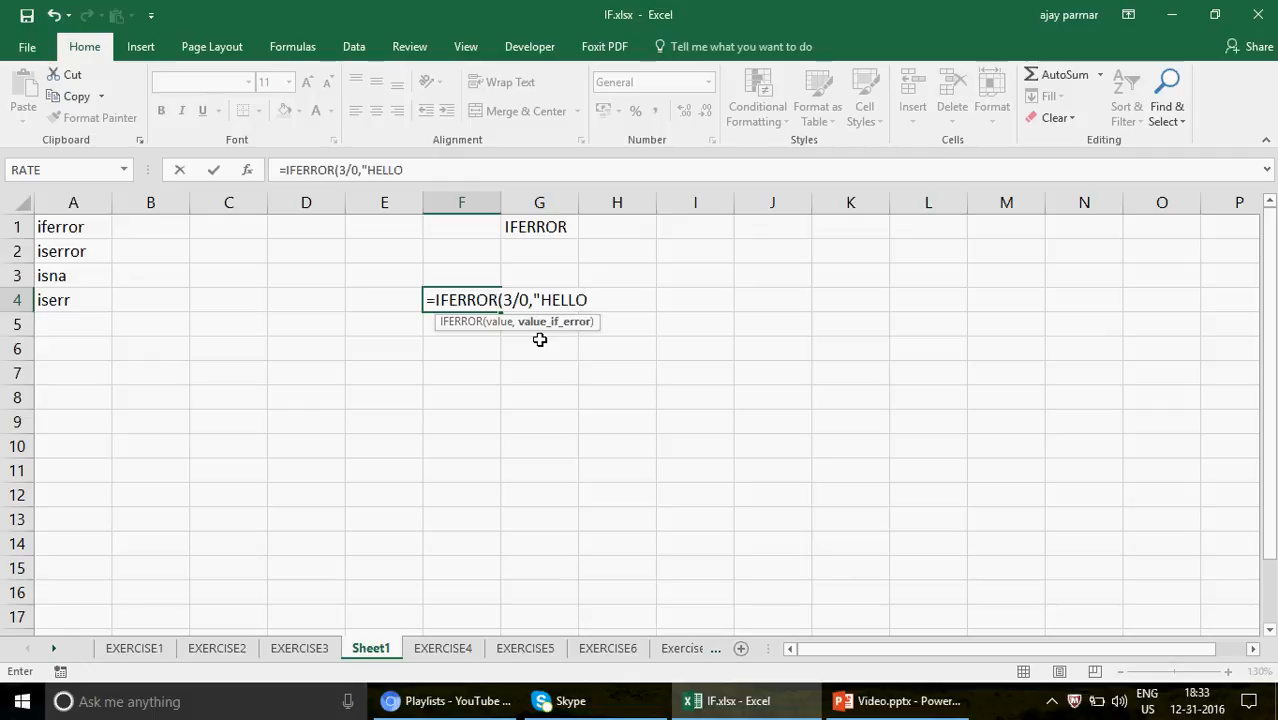
text("))
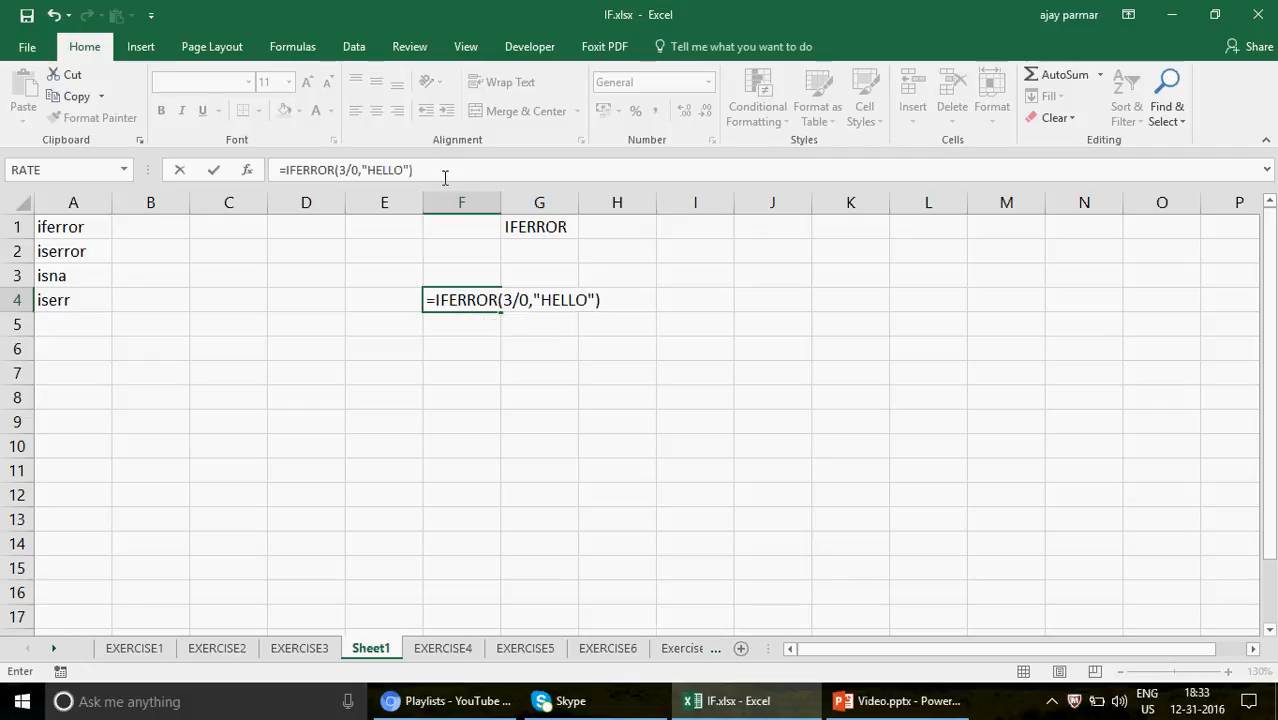
click(395, 170)
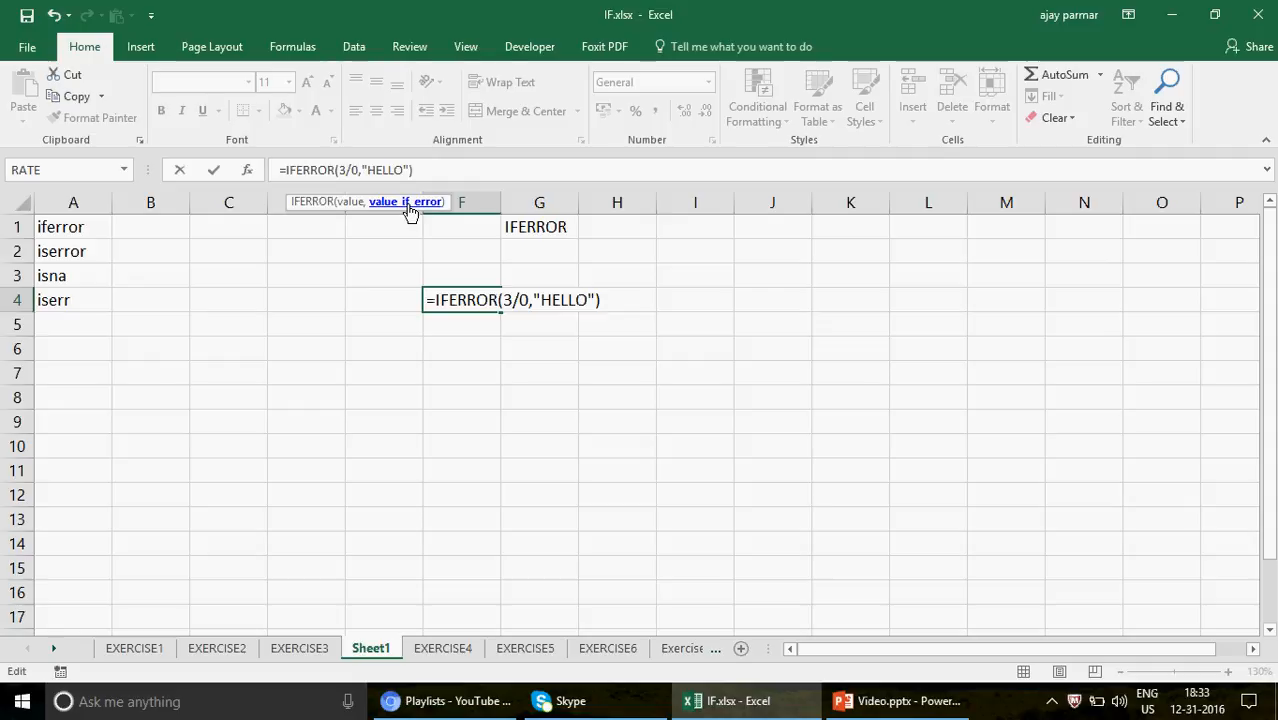
key(Return)
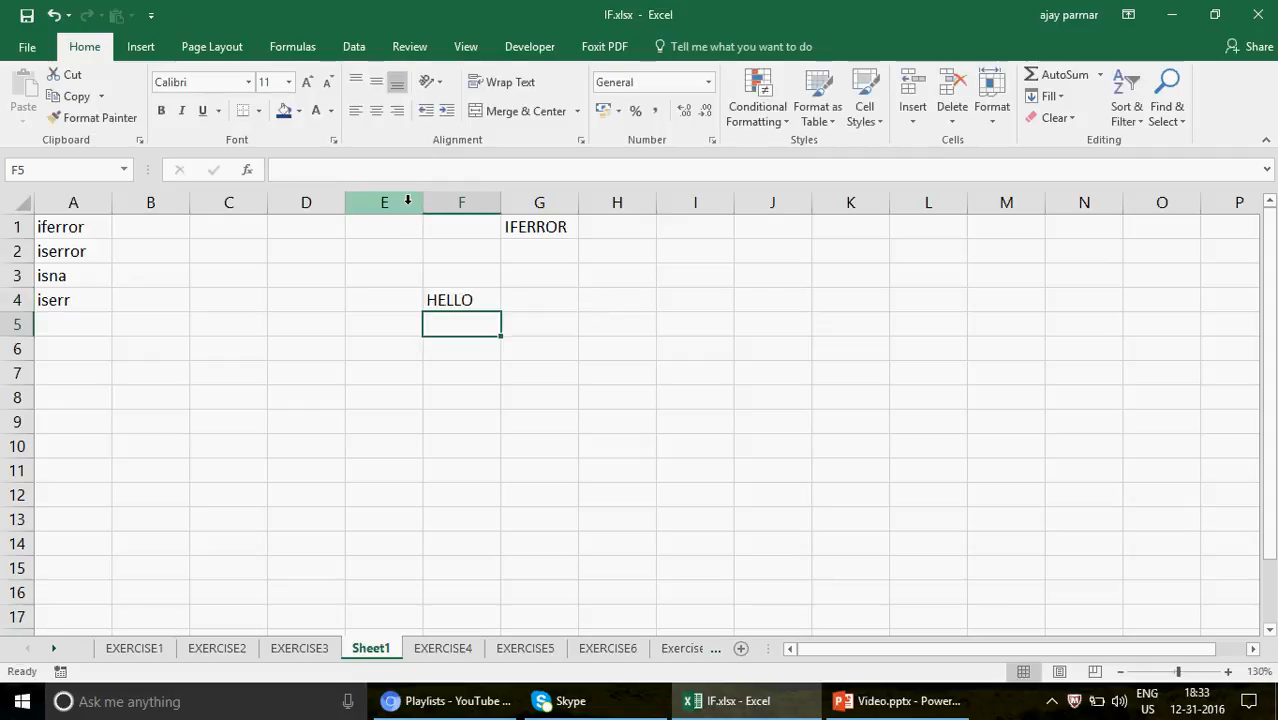
Step: Change the divisor in F4's formula to 3 so it reads =IFERROR(3/3,"HELLO")
key(Up)
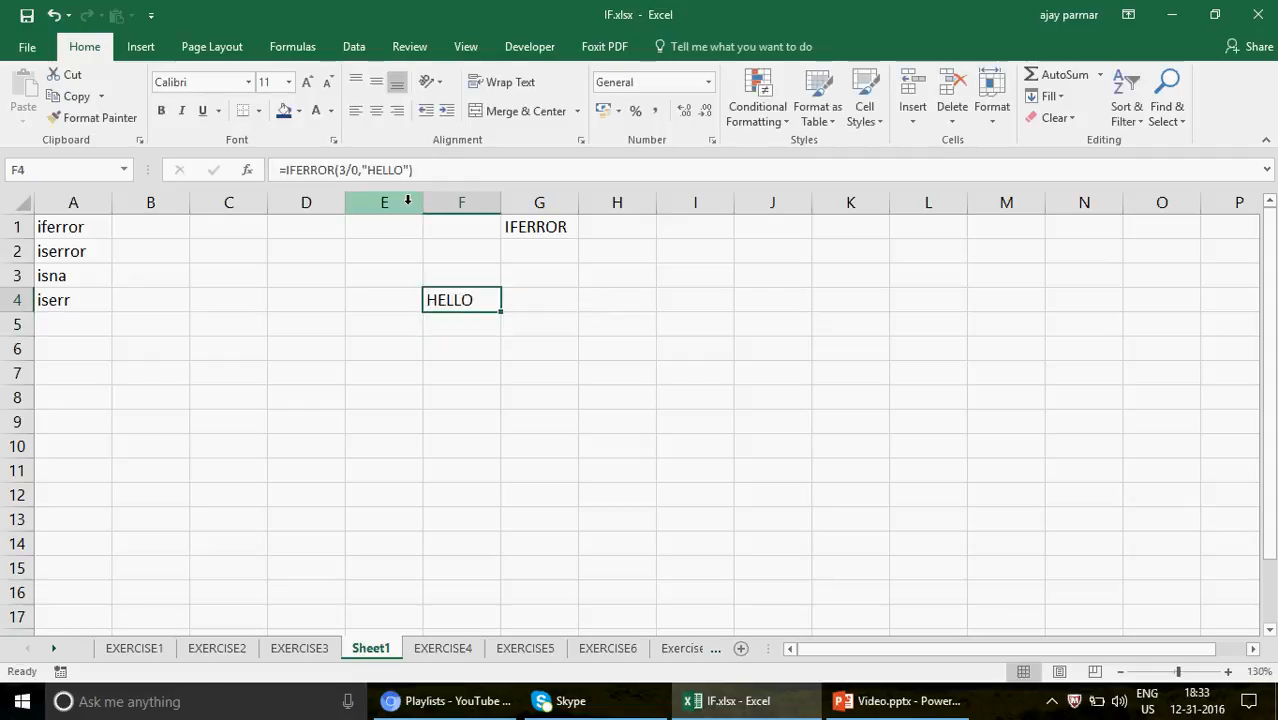
click(359, 172)
click(359, 172)
key(BackSpace)
text(3)
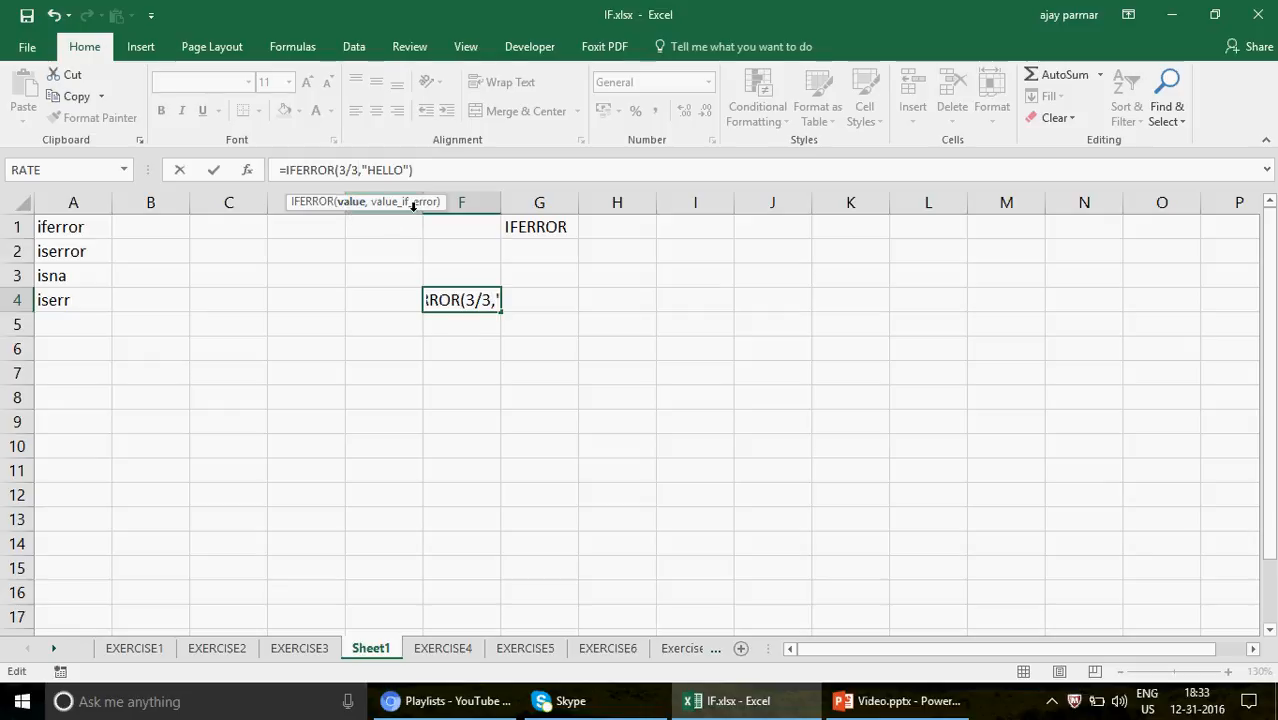
key(Return)
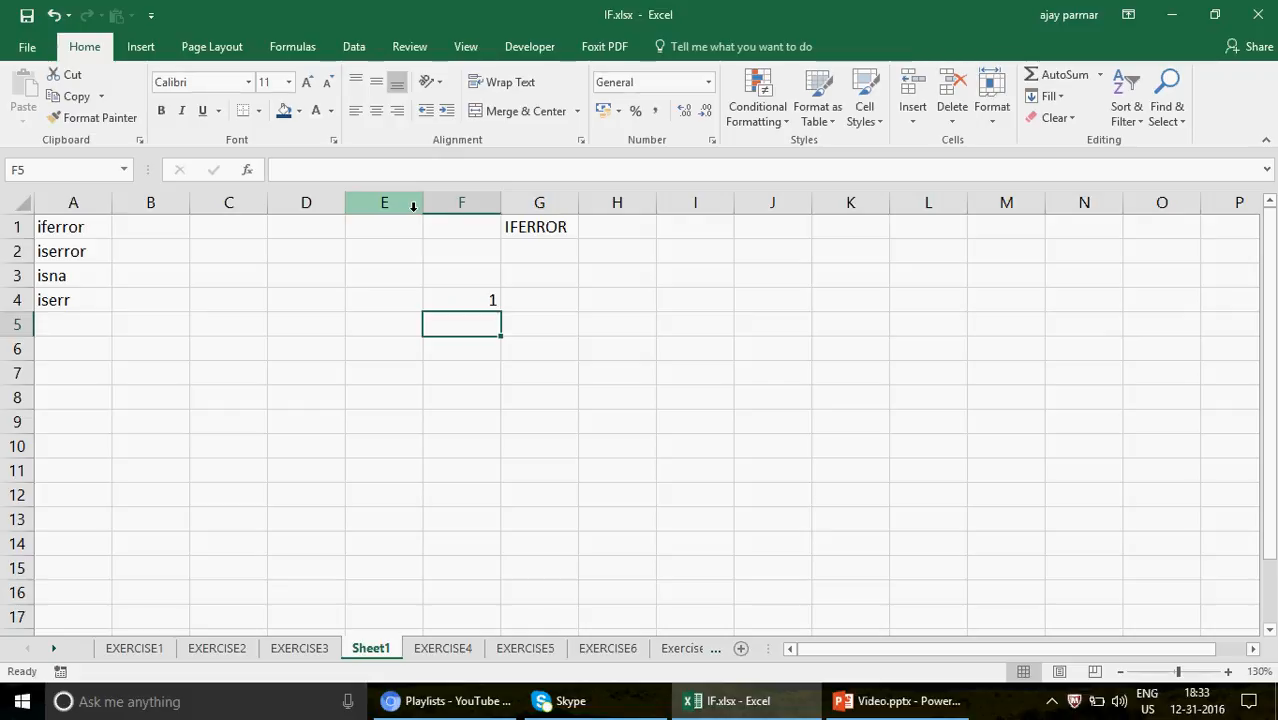
key(Up)
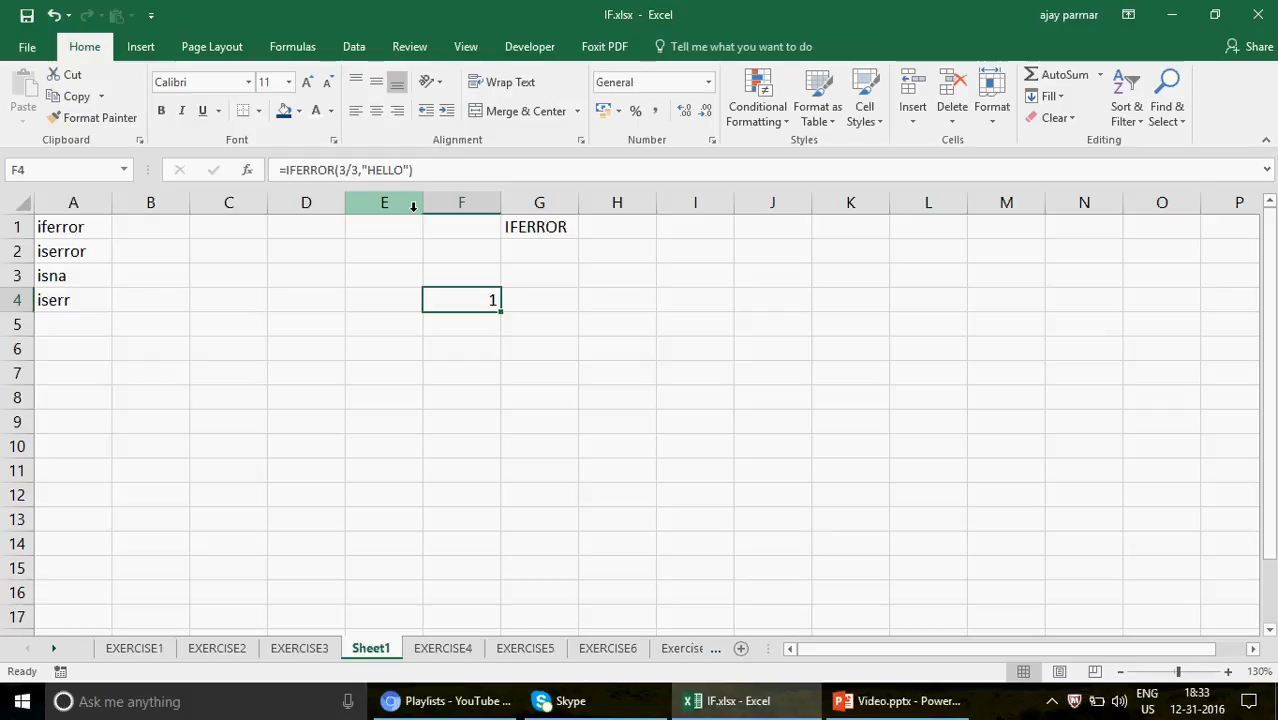
Step: Enter the sample values 3 in cell J4 and 0 in cell K4
click(98, 257)
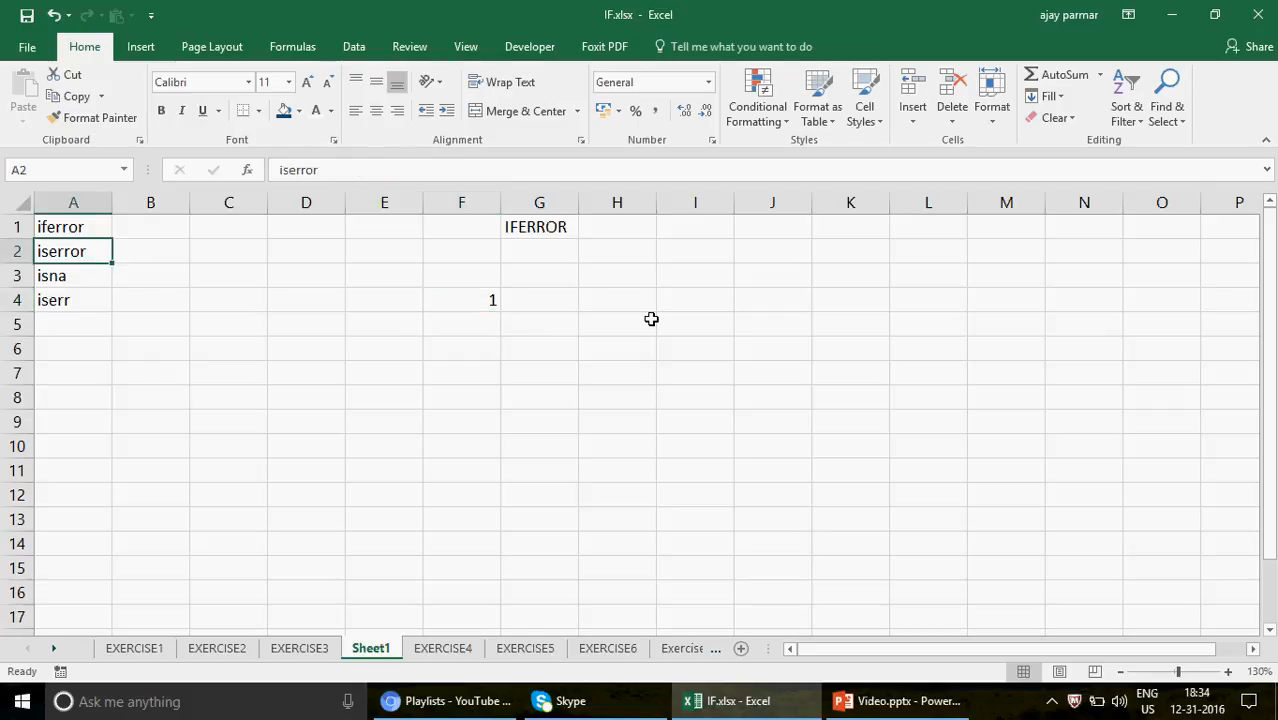
click(750, 298)
text(3)
key(Tab)
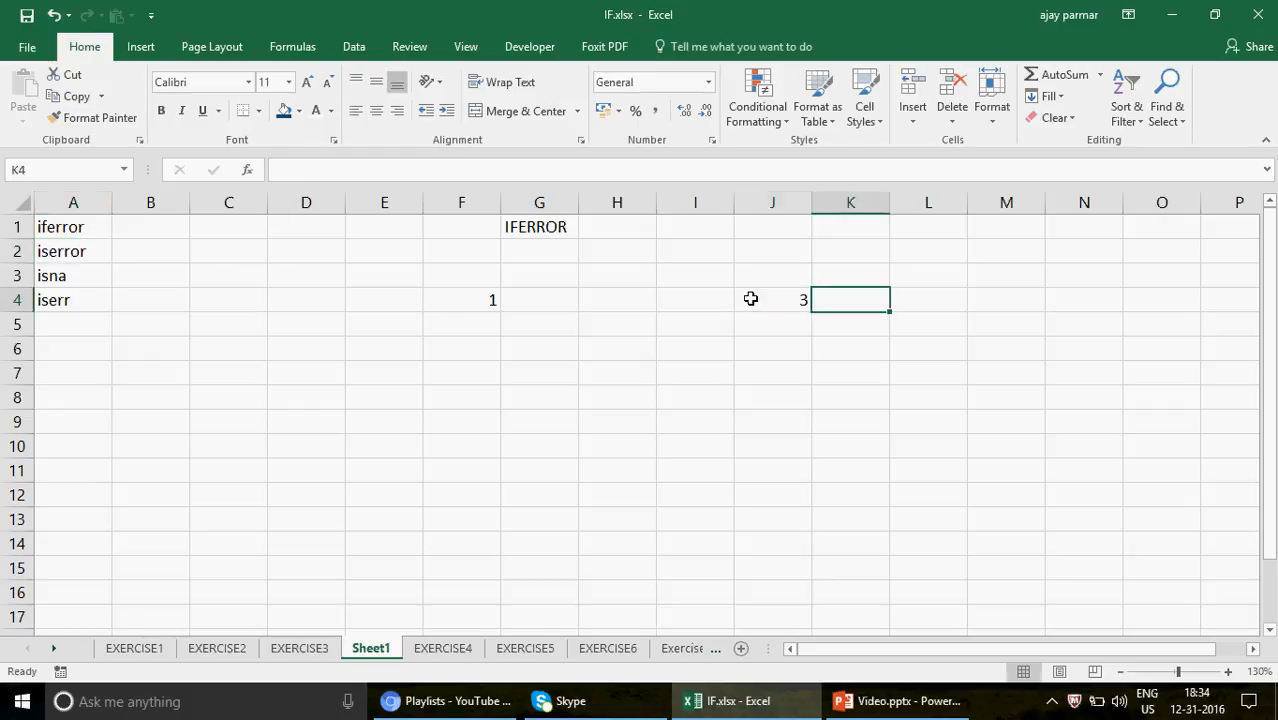
text(0)
key(Return)
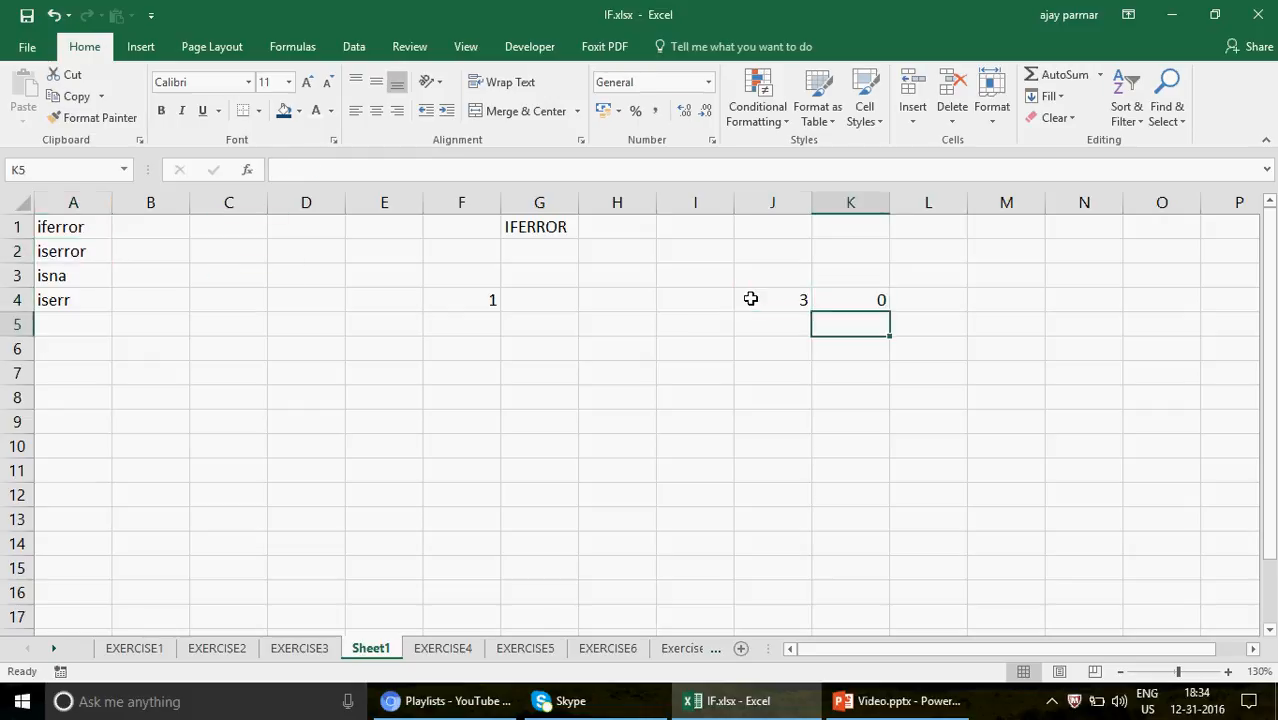
Step: Add the headings NUM in J3 and DEN in K3 above the two sample values
key(Up)
key(Up)
key(Left)
text(N)
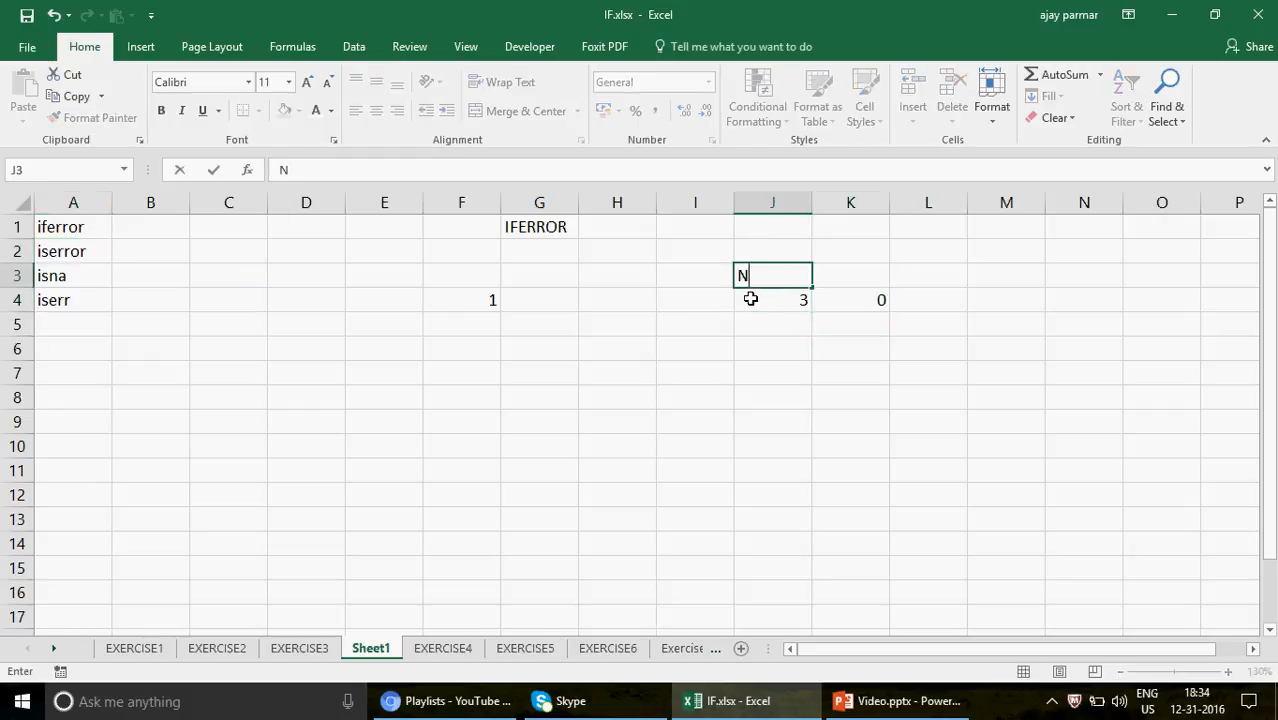
text(UM)
key(Return)
key(Up)
key(Right)
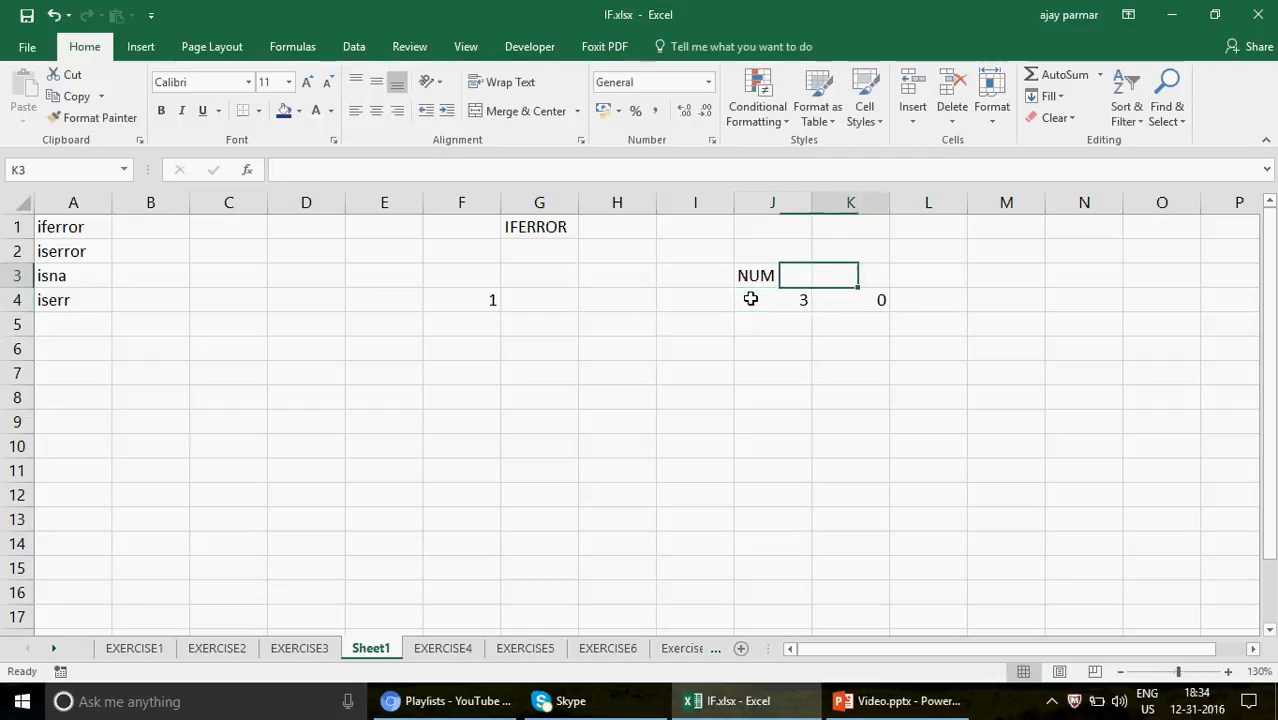
text(DEN)
key(Return)
key(Left)
key(Up)
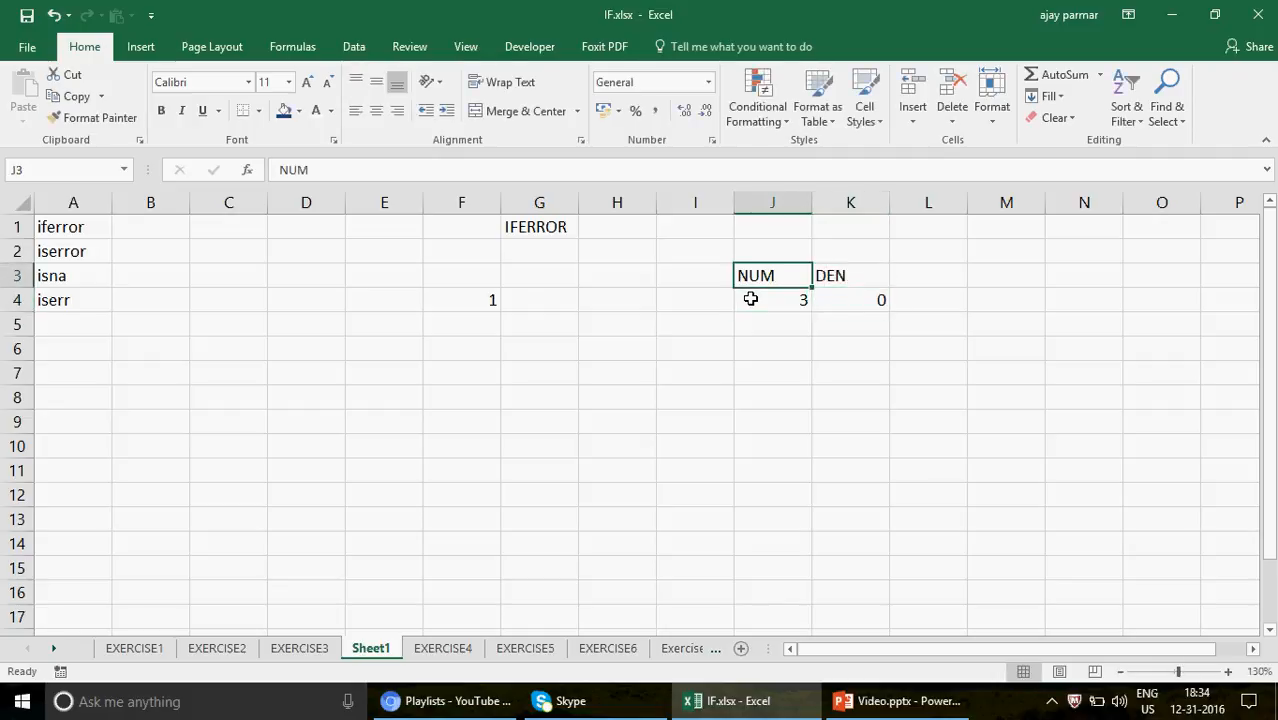
Step: Centre the NUM and DEN headings and the values below them in J3:K4
key(shift+Right)
key(shift+Down)
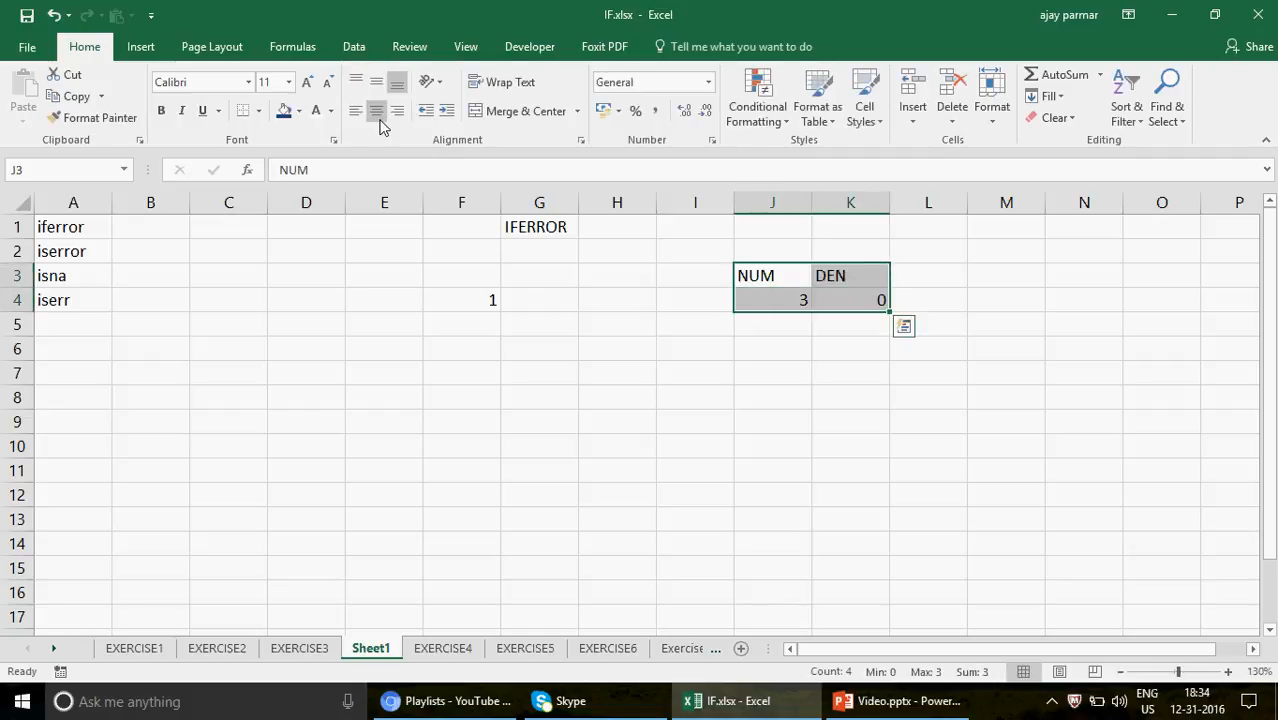
click(378, 112)
Step: Enter the division formula =J4/K4 in cell L4
click(950, 298)
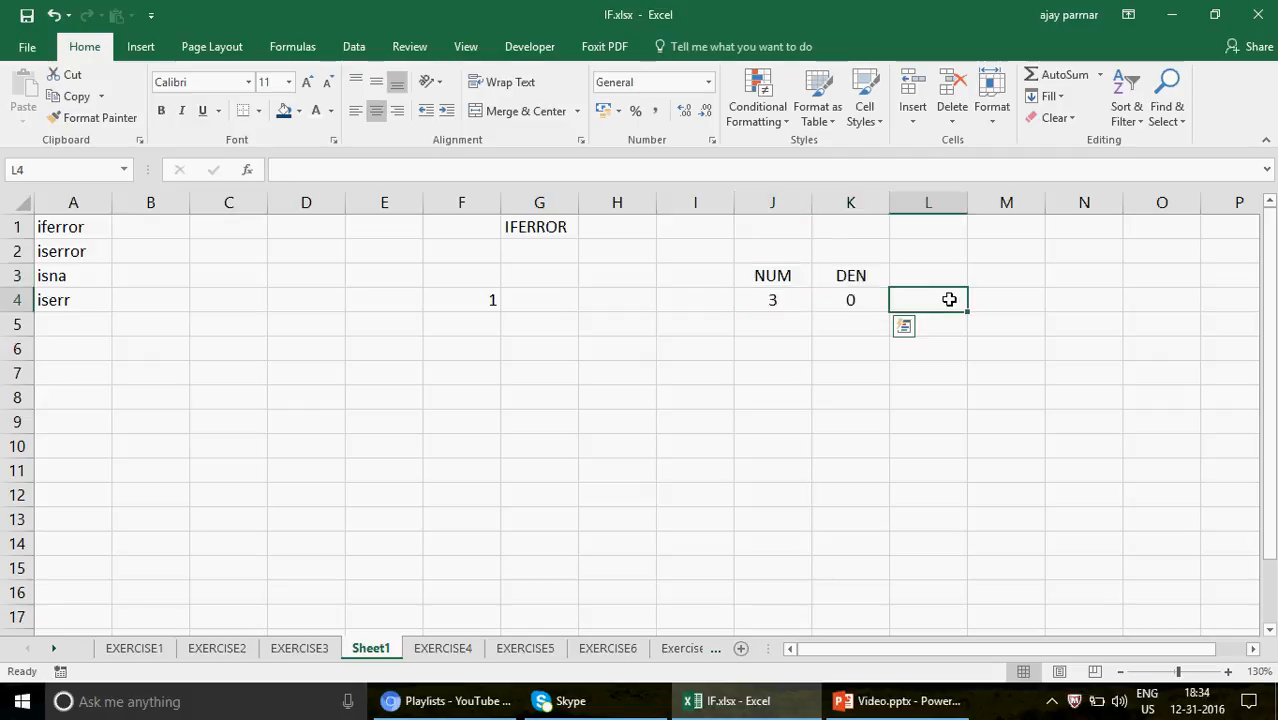
text(=)
key(Left)
key(Left)
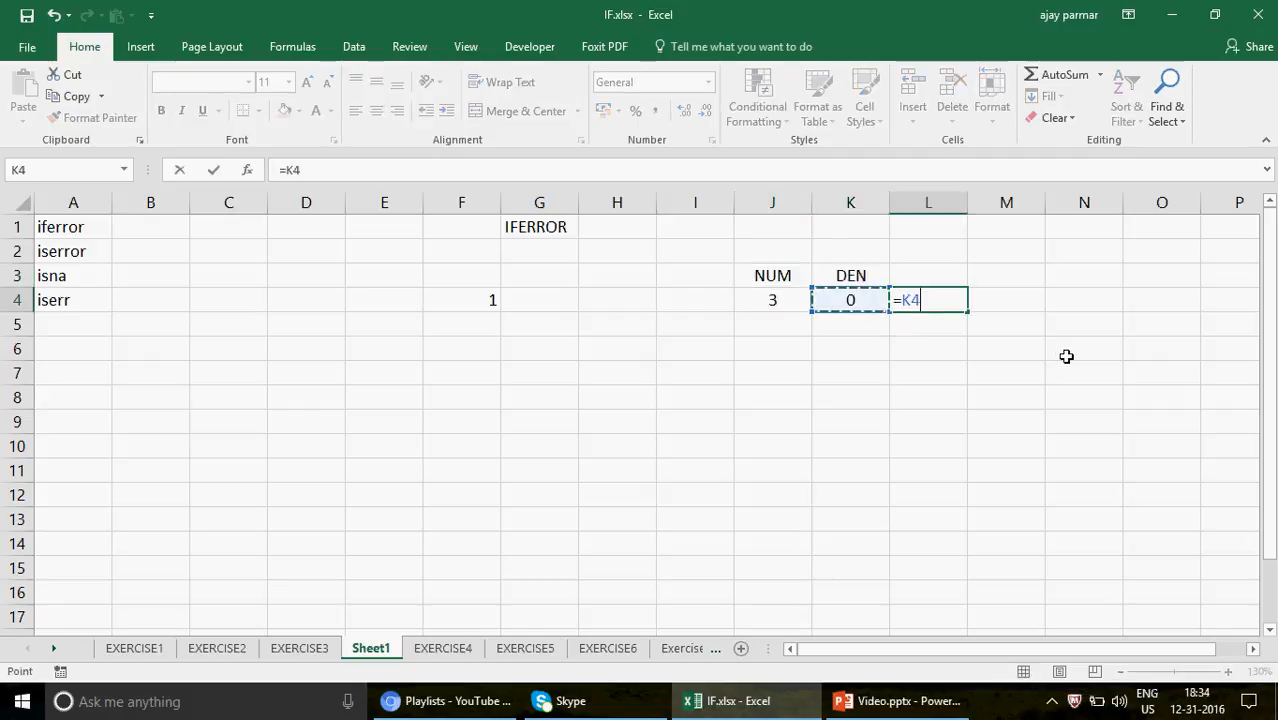
text(/)
key(Left)
key(Return)
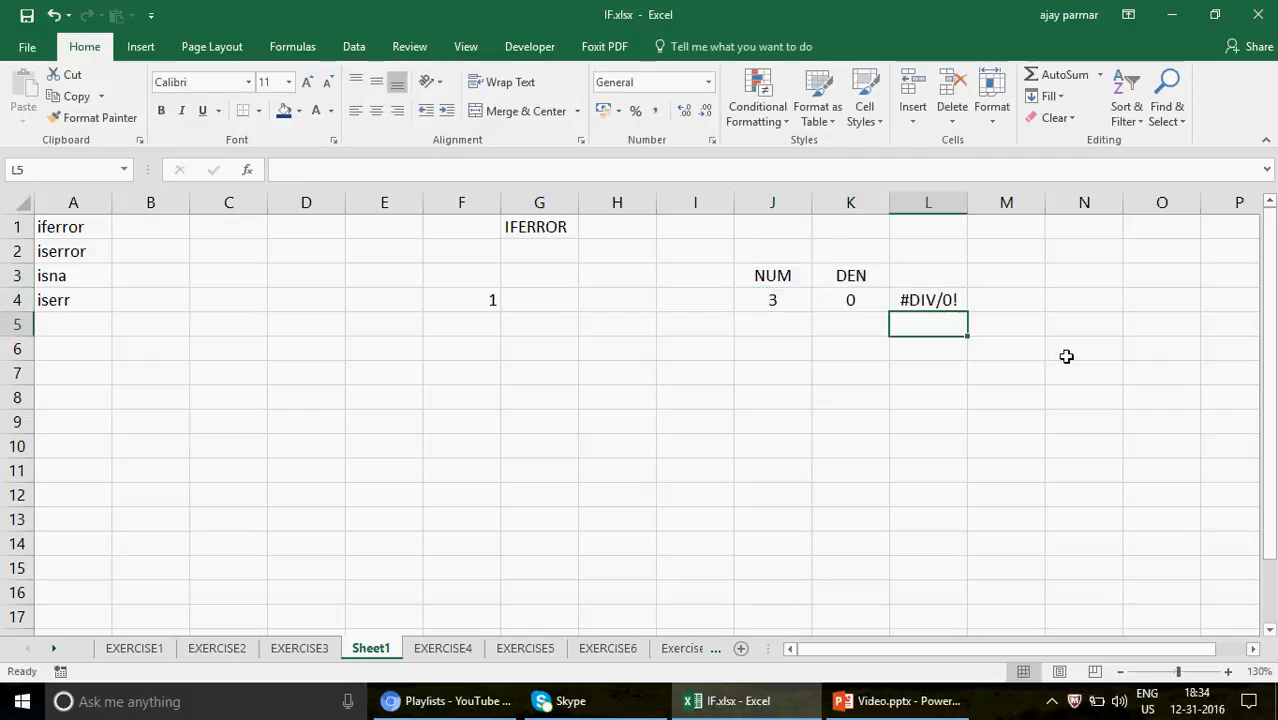
Step: Enter the formula =IFERROR(L4,"K") in cell M4, beside the division formula
key(Up)
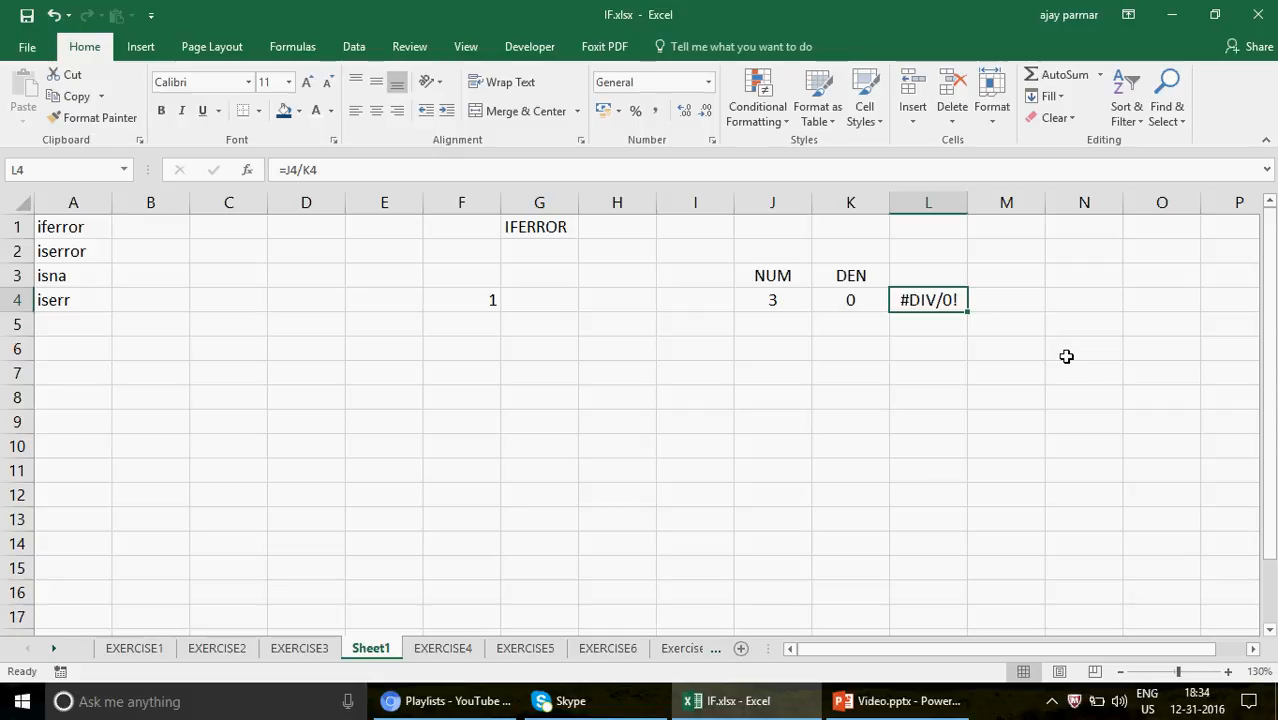
key(Right)
key(F2)
text(=IFEER)
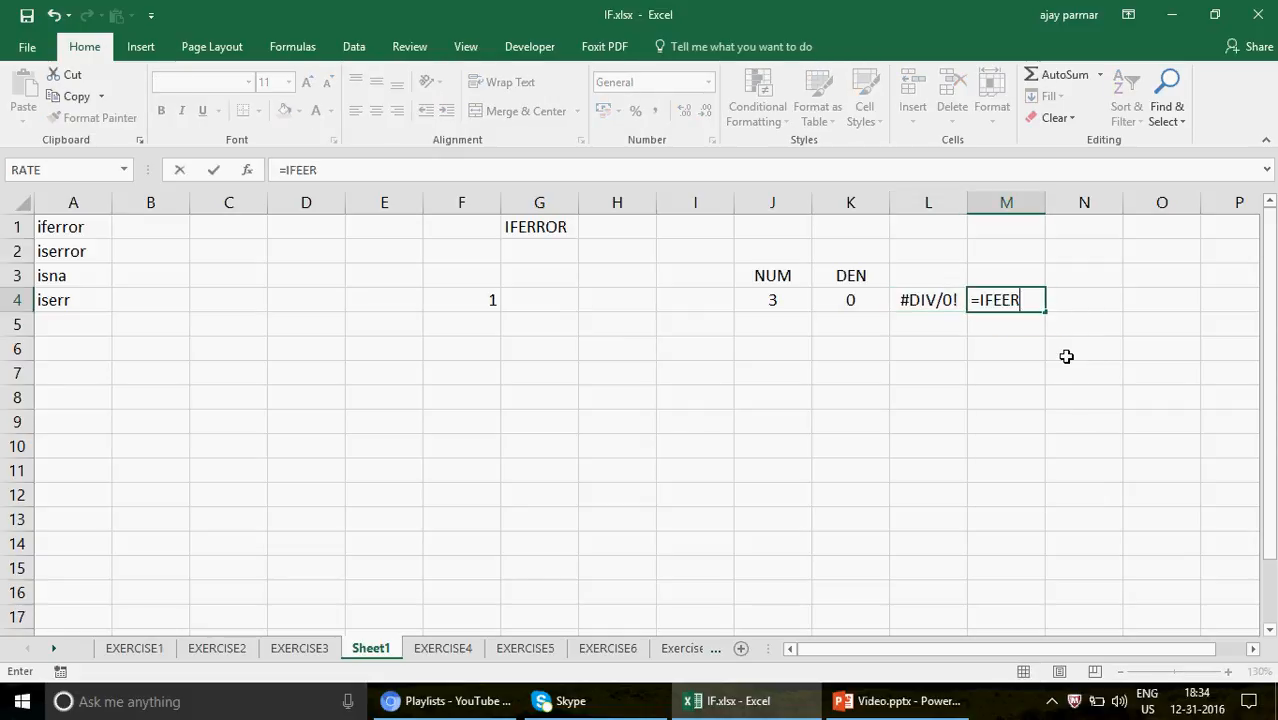
key(BackSpace)
key(BackSpace)
text(RROR()
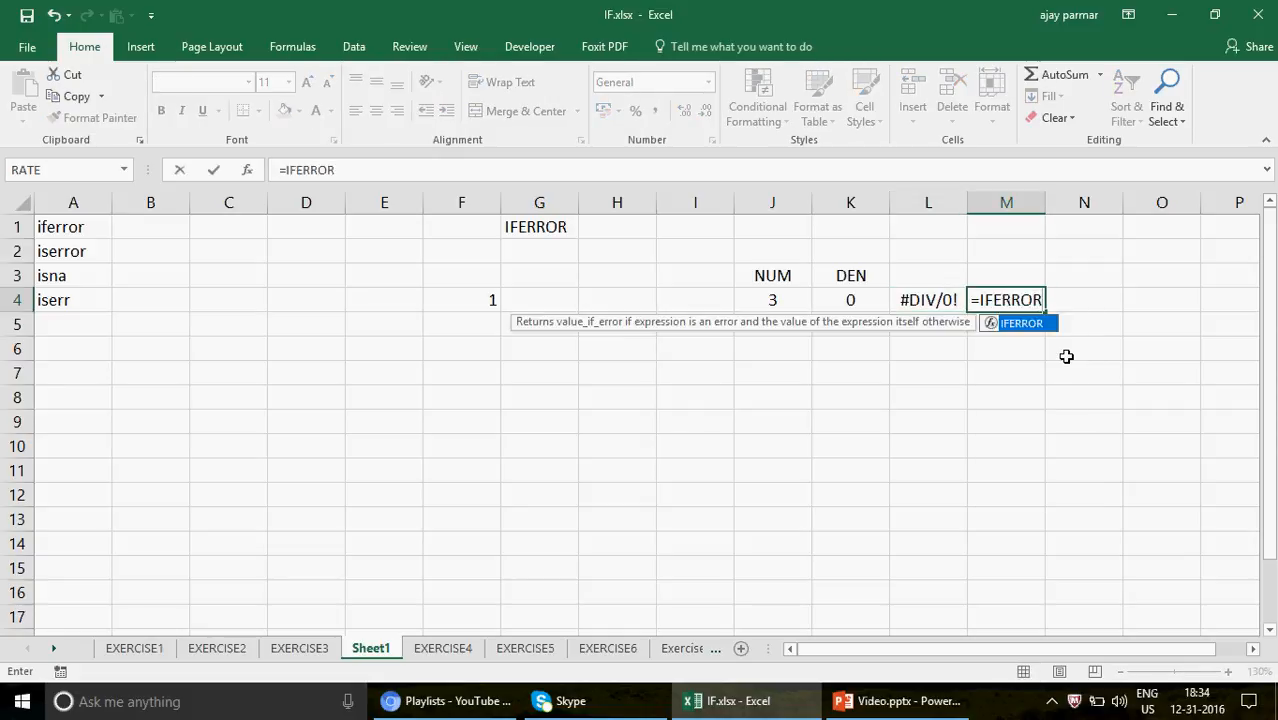
click(919, 298)
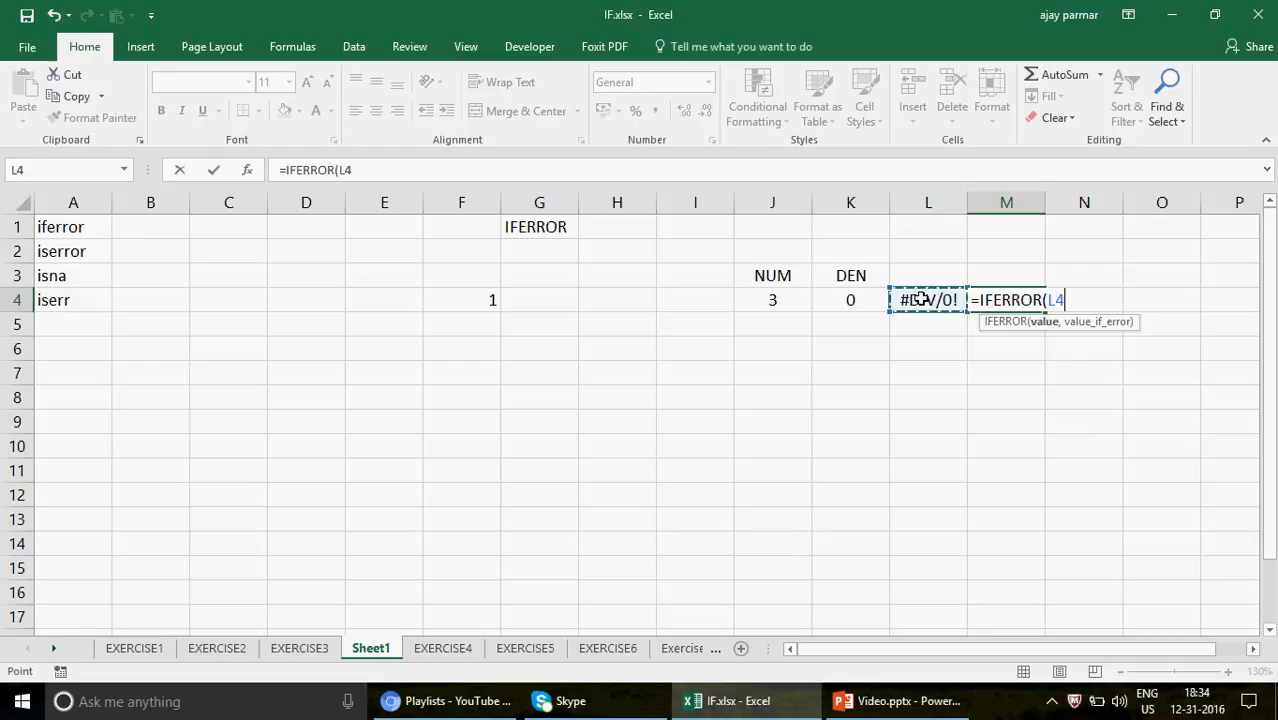
text(,)
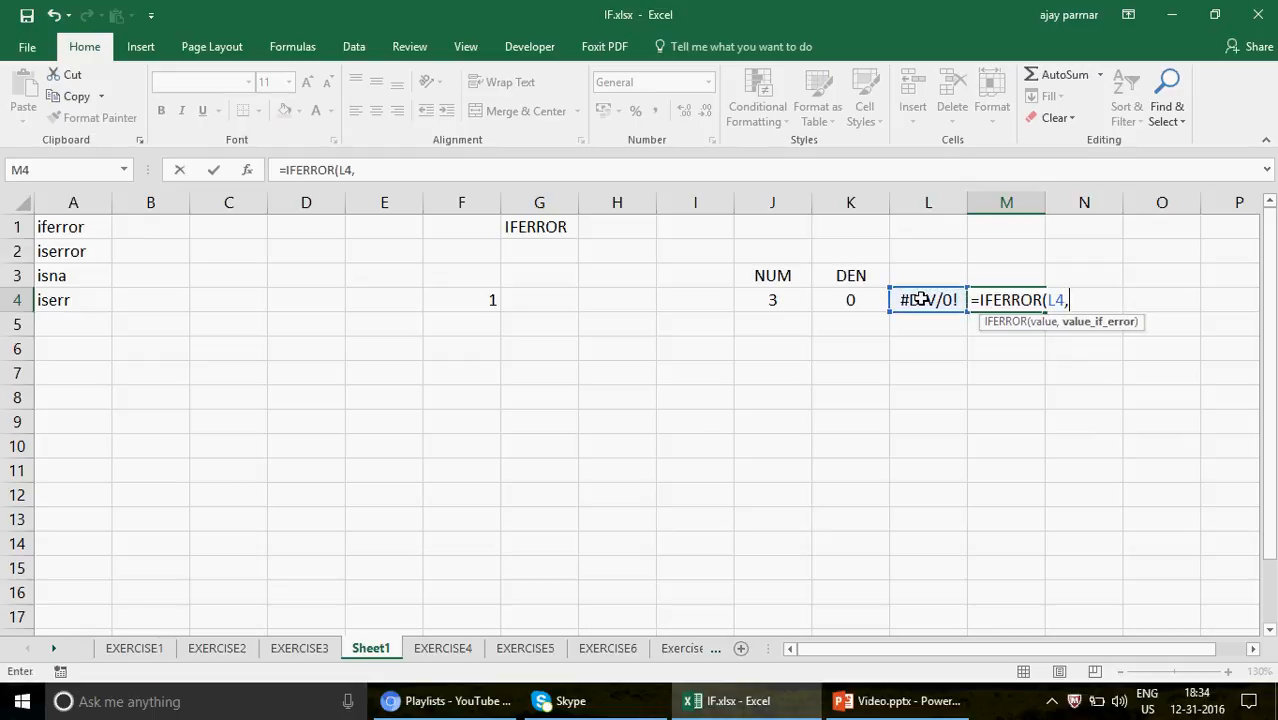
text("K"))
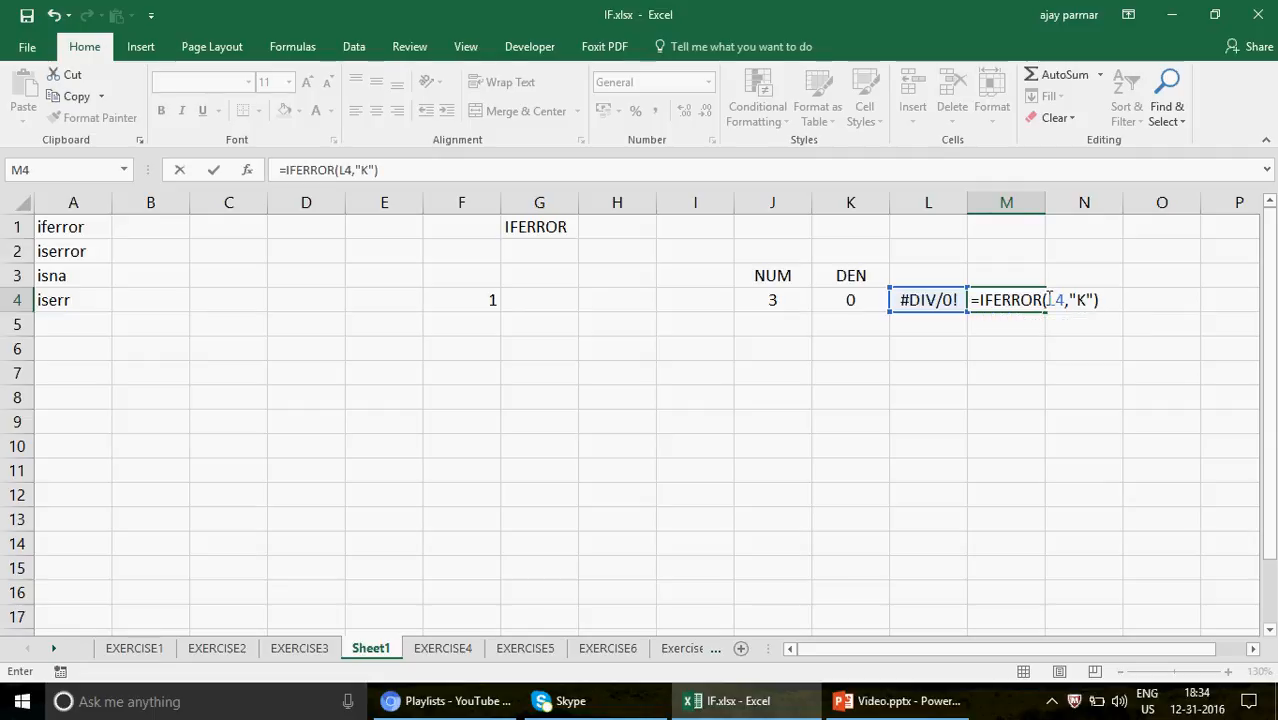
key(Return)
key(Up)
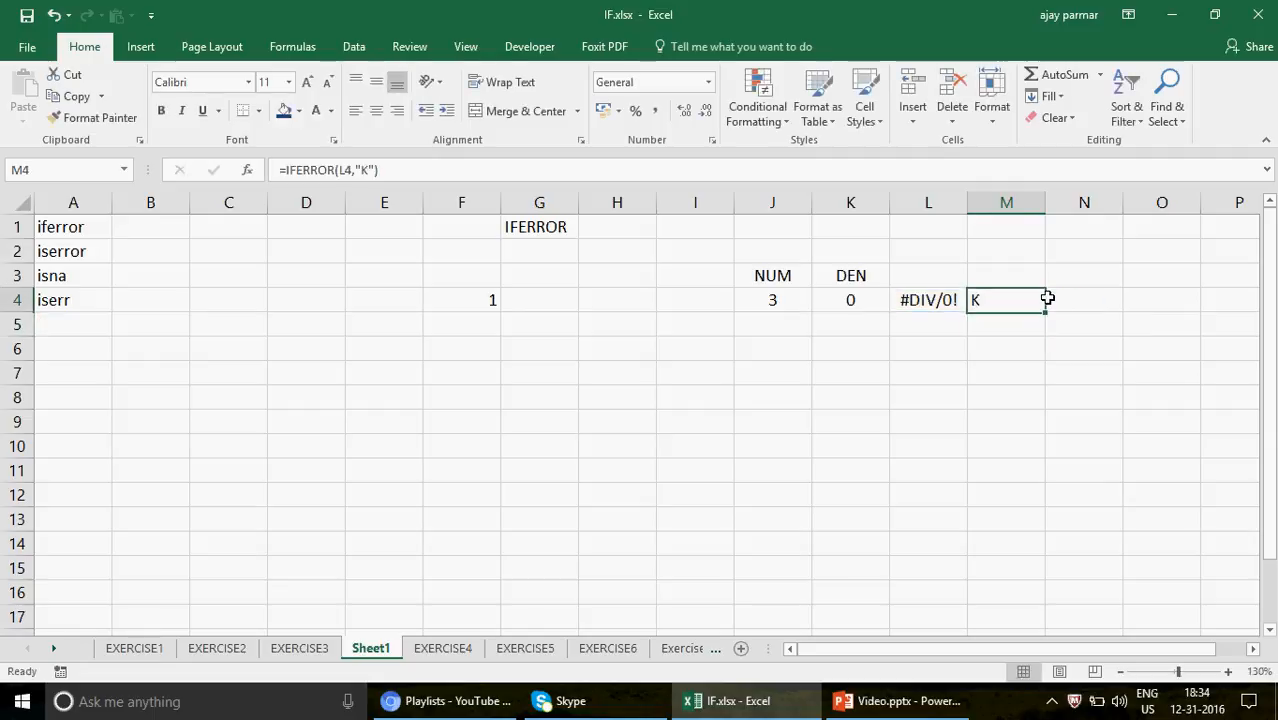
Step: Set the denominator in cell K4 to 4 to test the IFERROR formula with a valid division
key(Left)
key(Left)
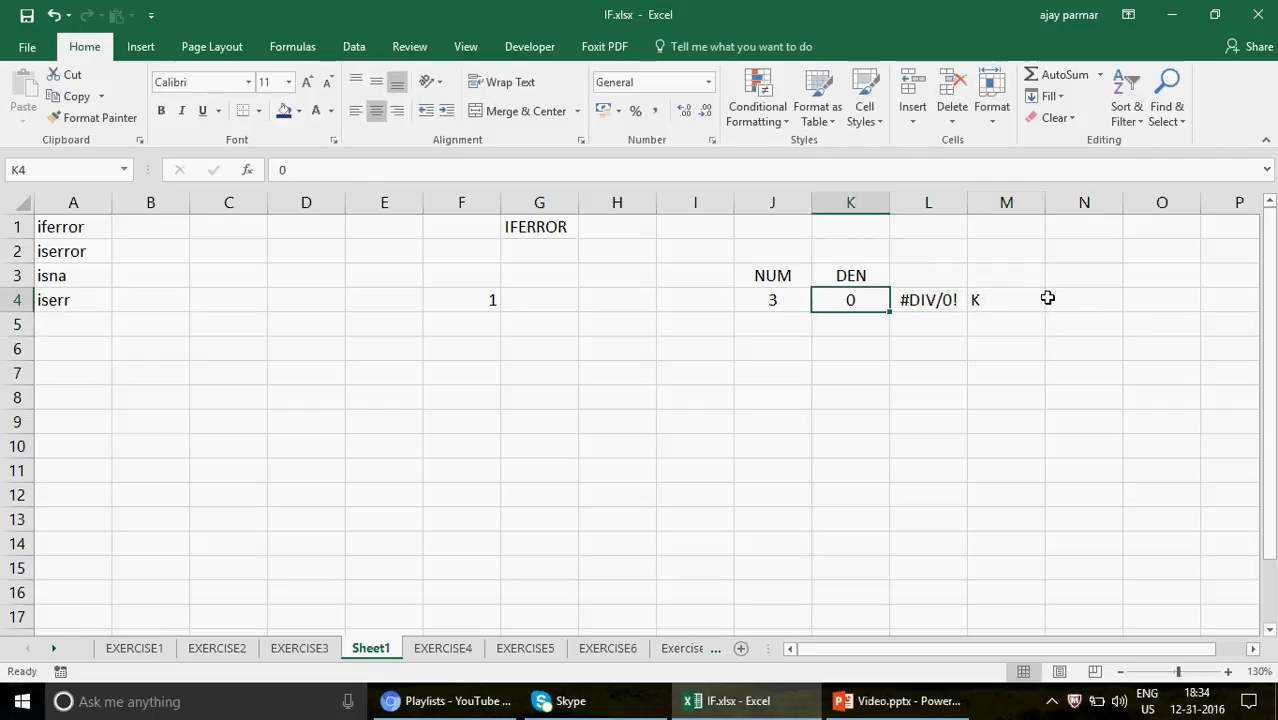
text(4)
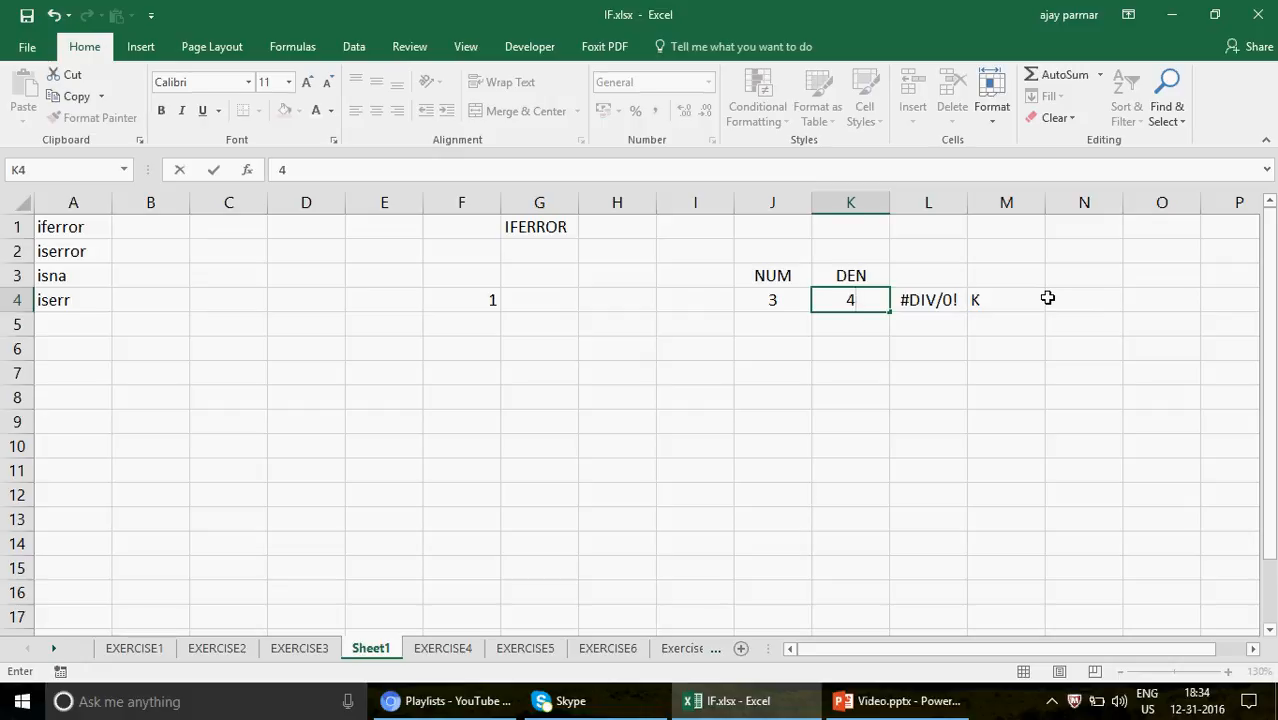
key(Return)
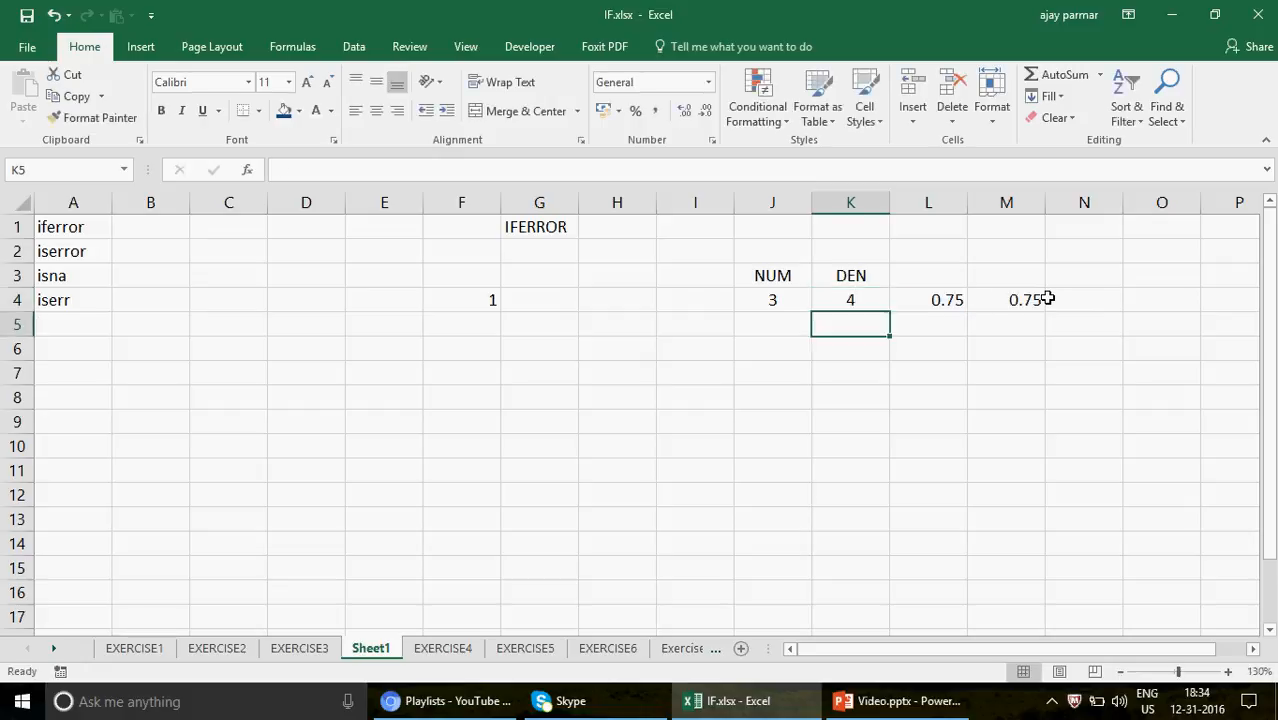
Step: Highlight the IFERROR formula cell M4 with a yellow fill
click(1015, 302)
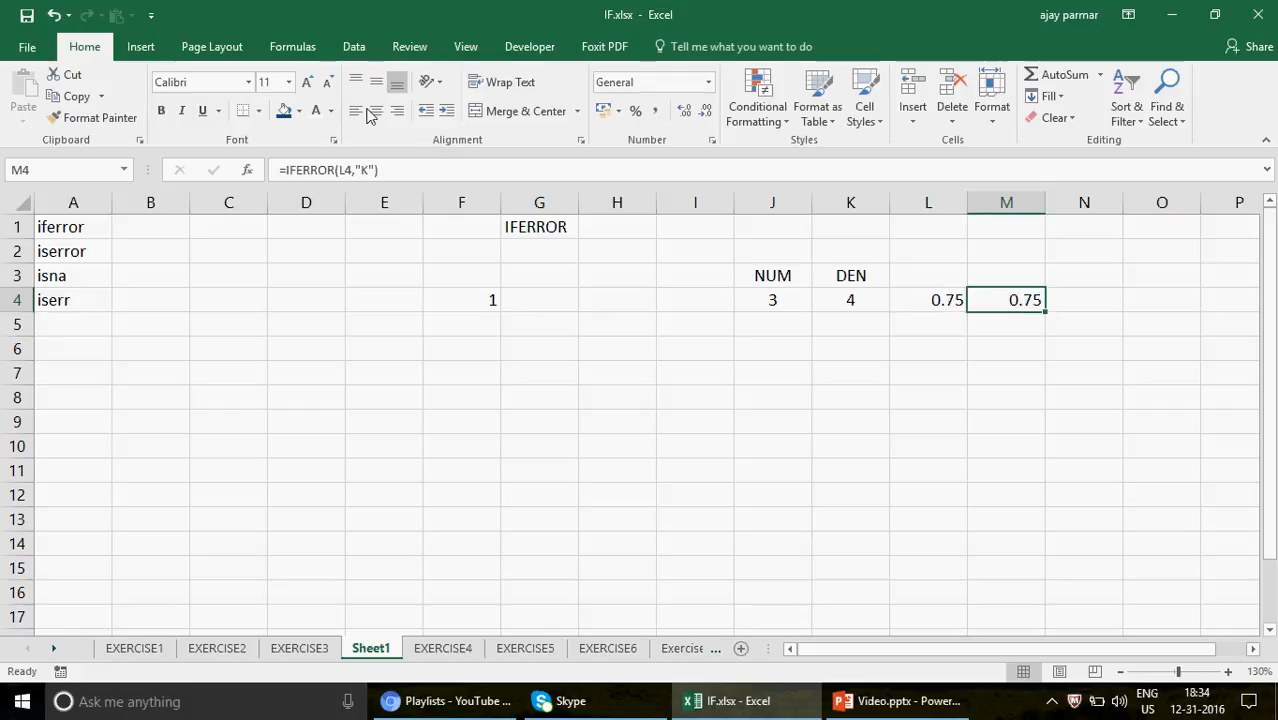
click(300, 113)
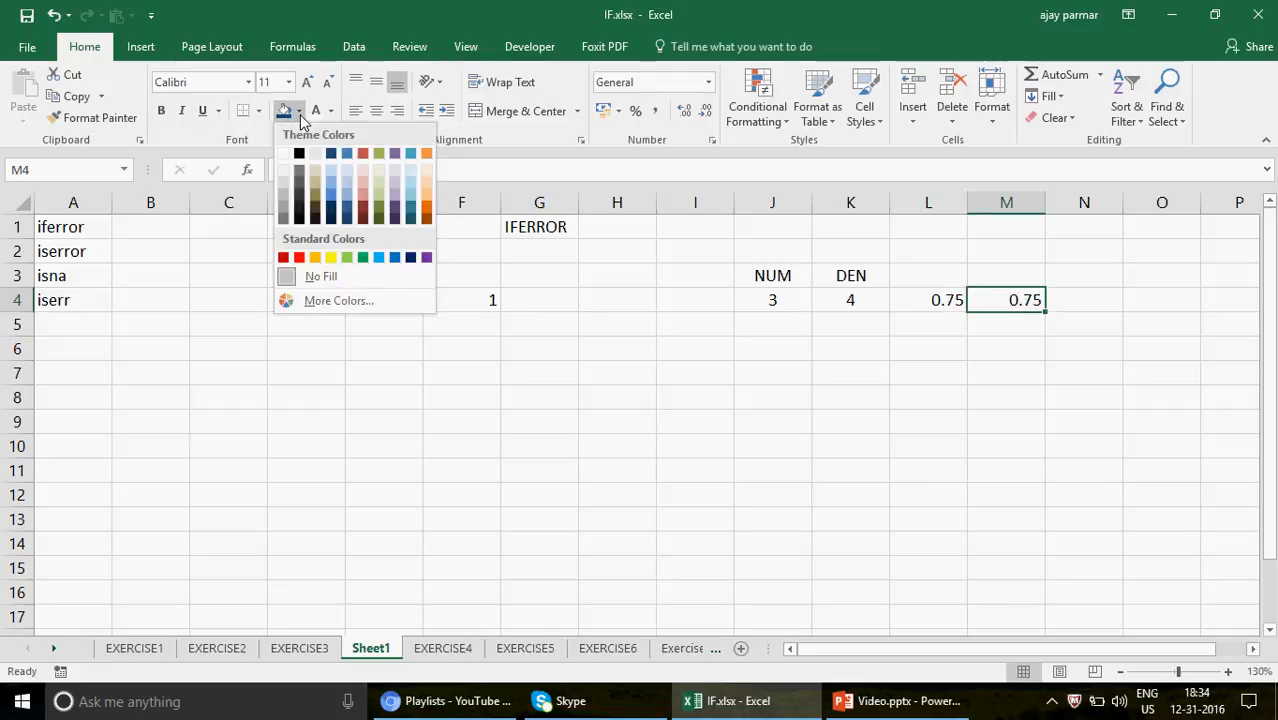
click(331, 257)
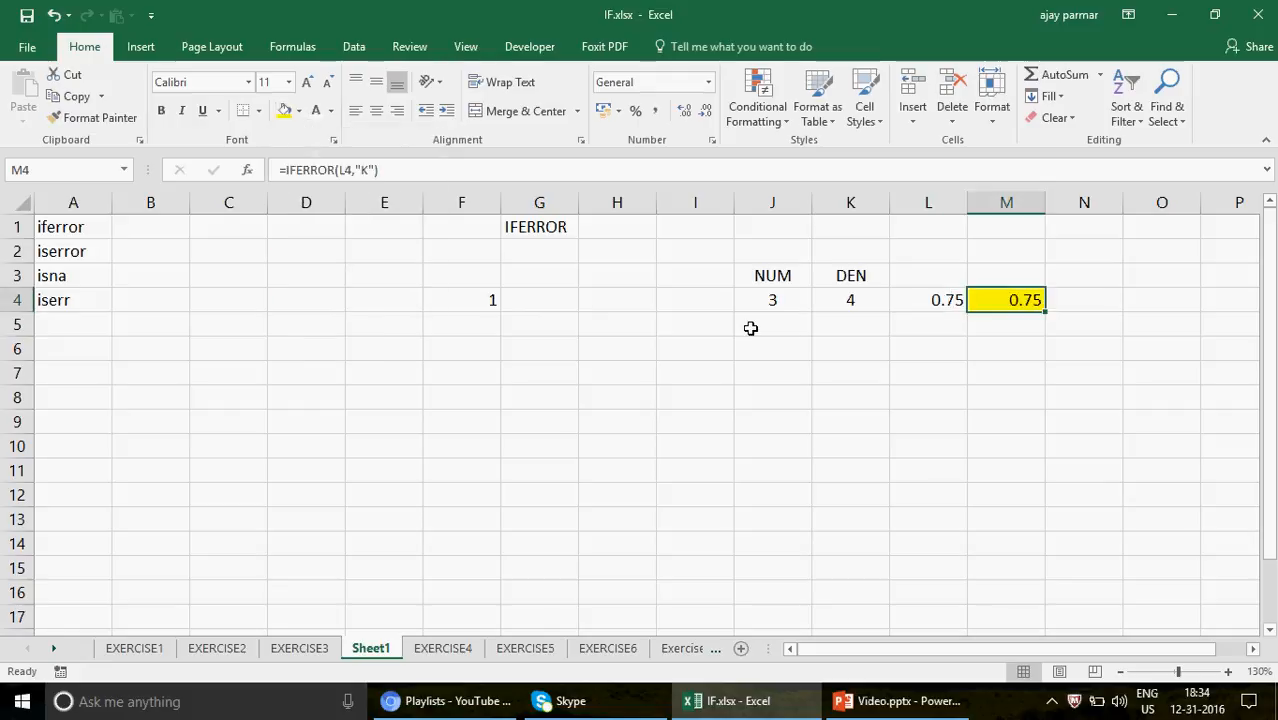
Step: Enter the note BOOLEAN FUNCTIONS in cell B2, next to the iserror entry
click(62, 255)
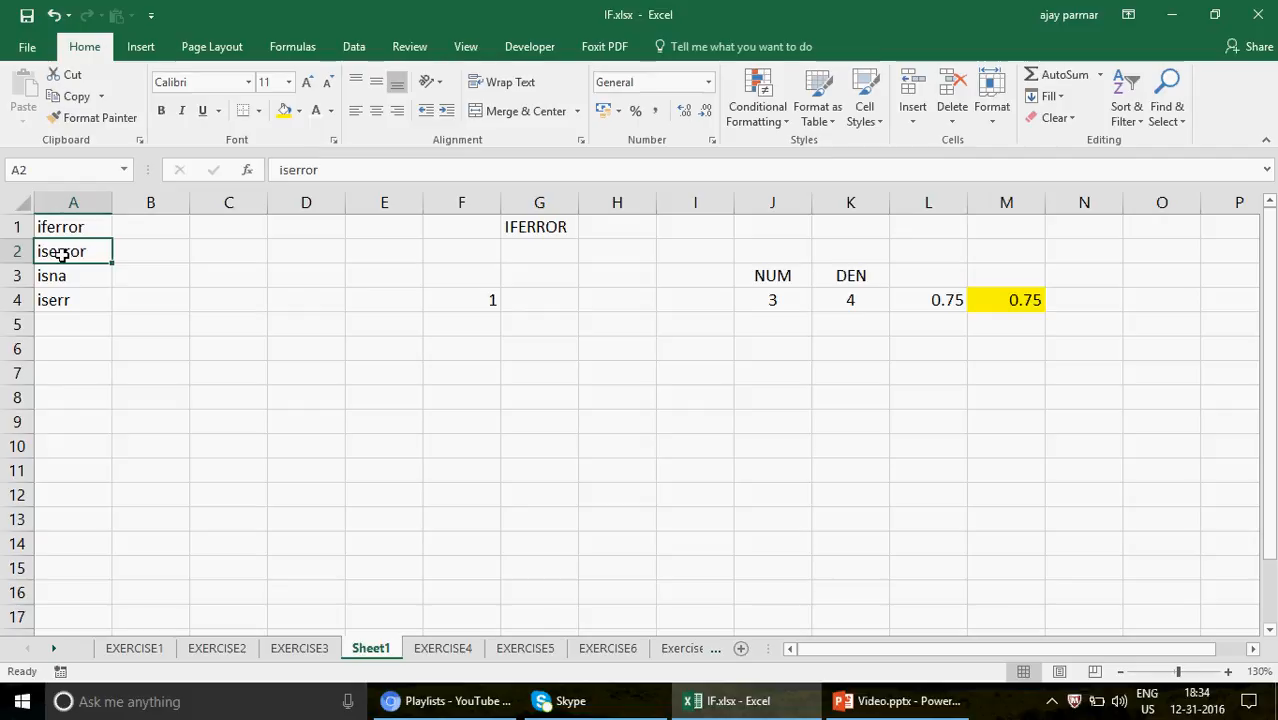
click(176, 255)
text(BOO)
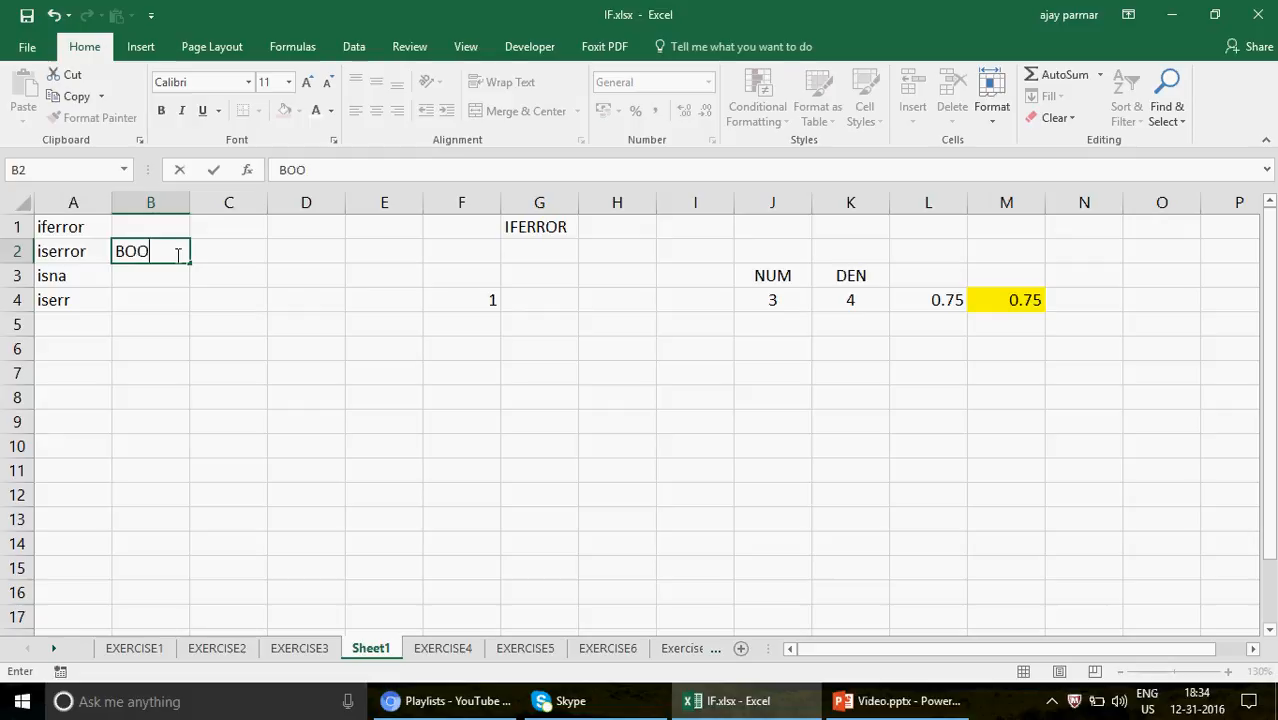
text(LEAN)
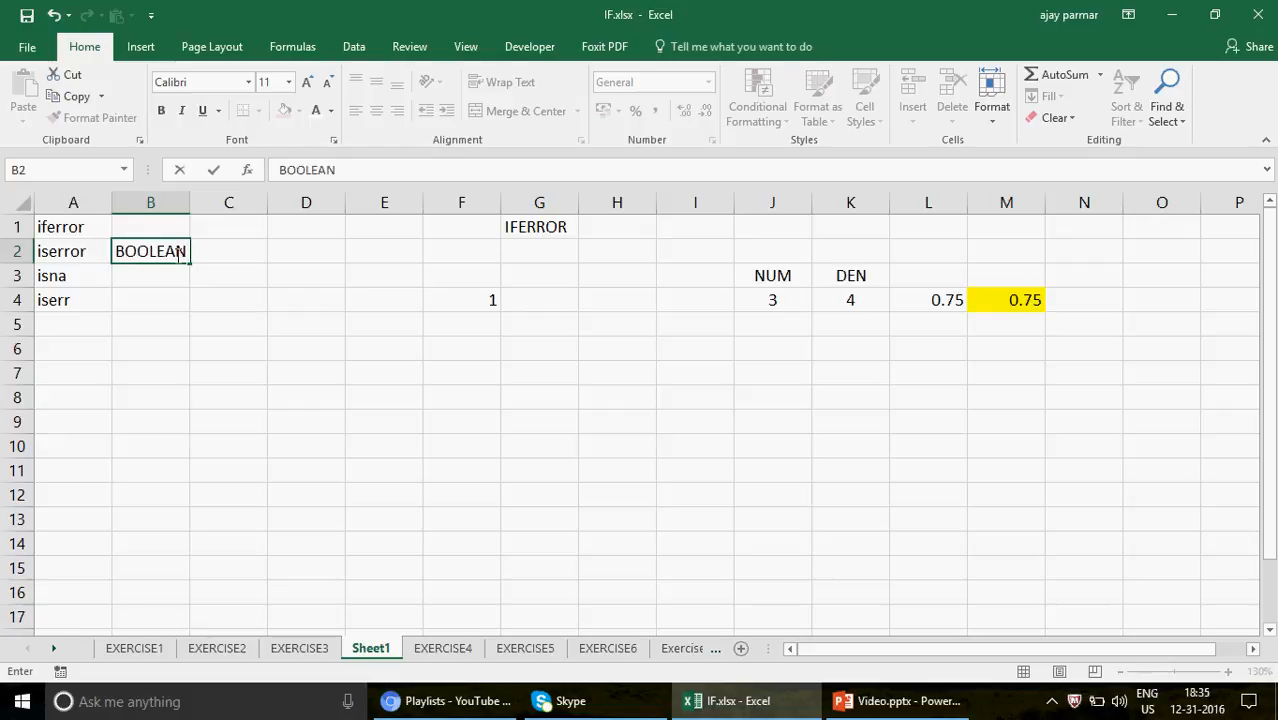
text( FUNCTIONS)
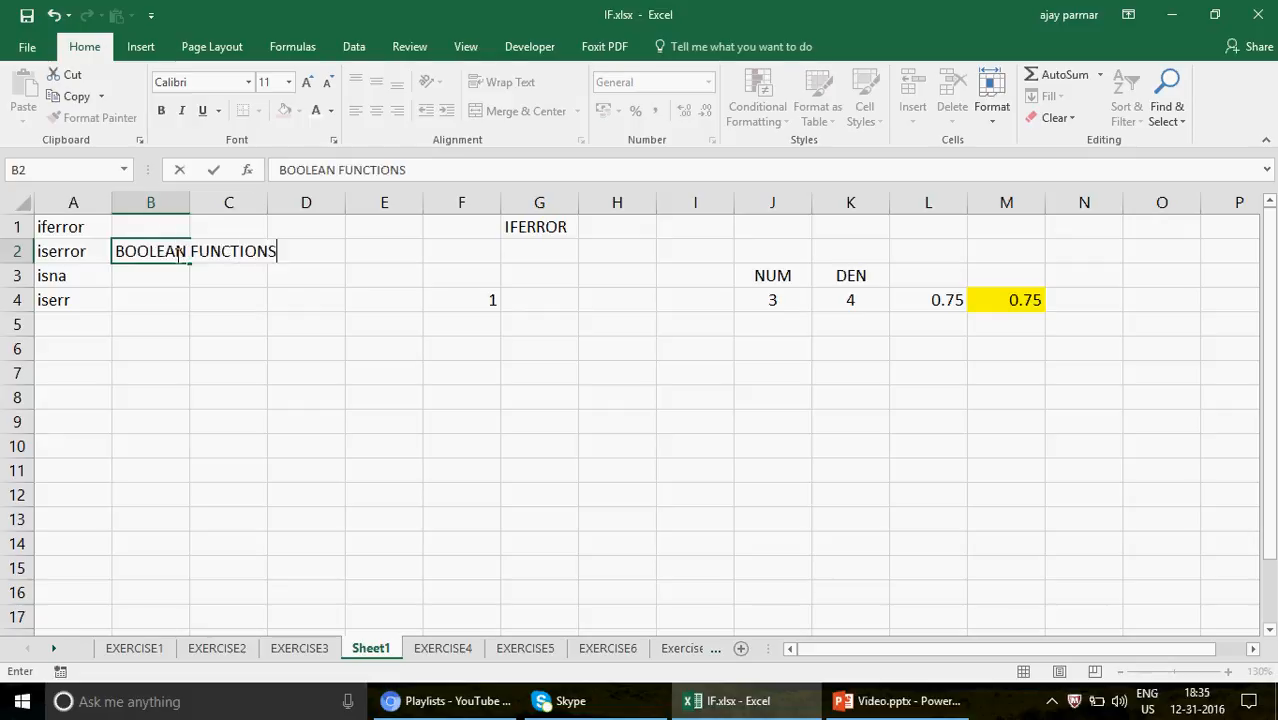
key(Return)
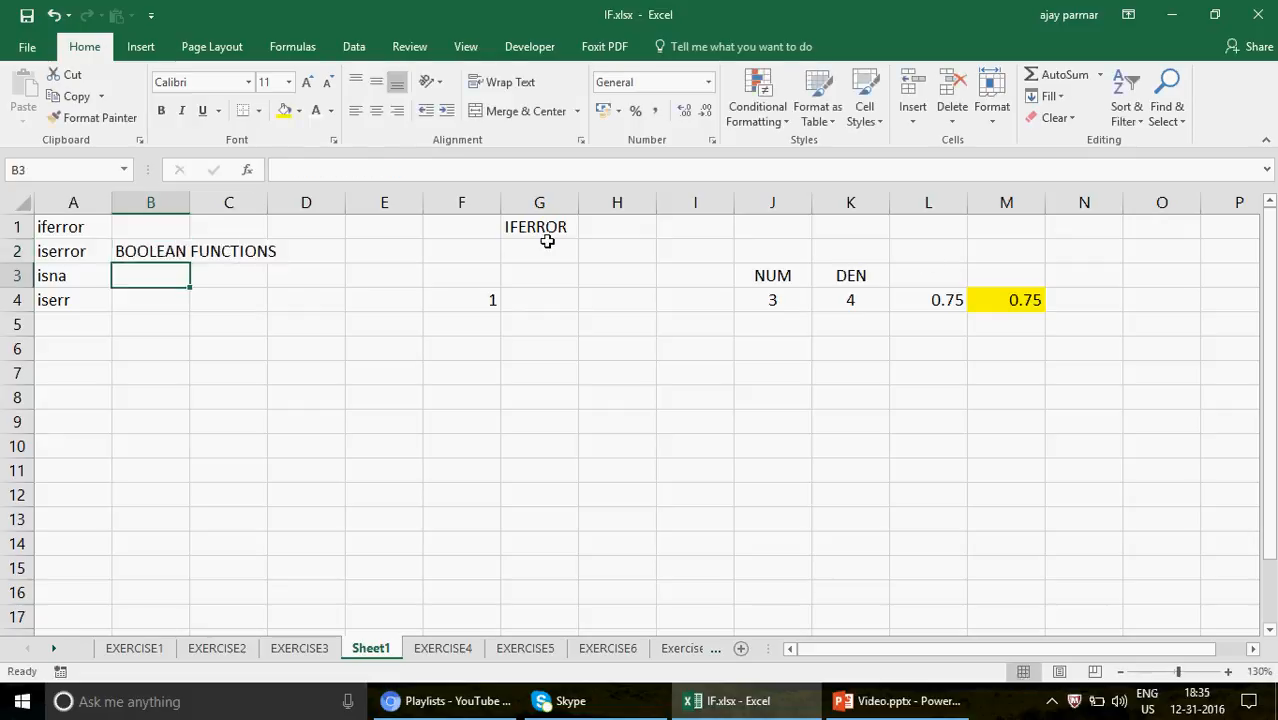
Step: Replace the error value "K" in M4's formula with J4*2 so it reads =IFERROR(L4,J4*2)
click(1008, 301)
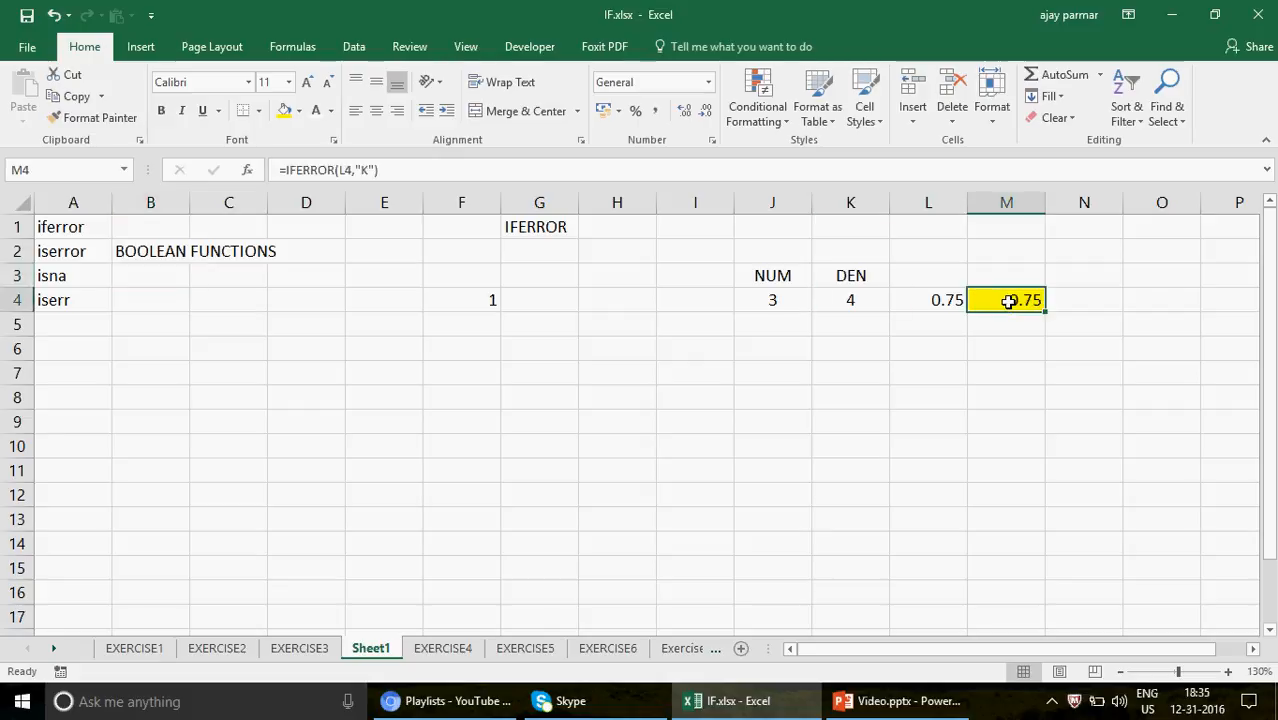
click(369, 170)
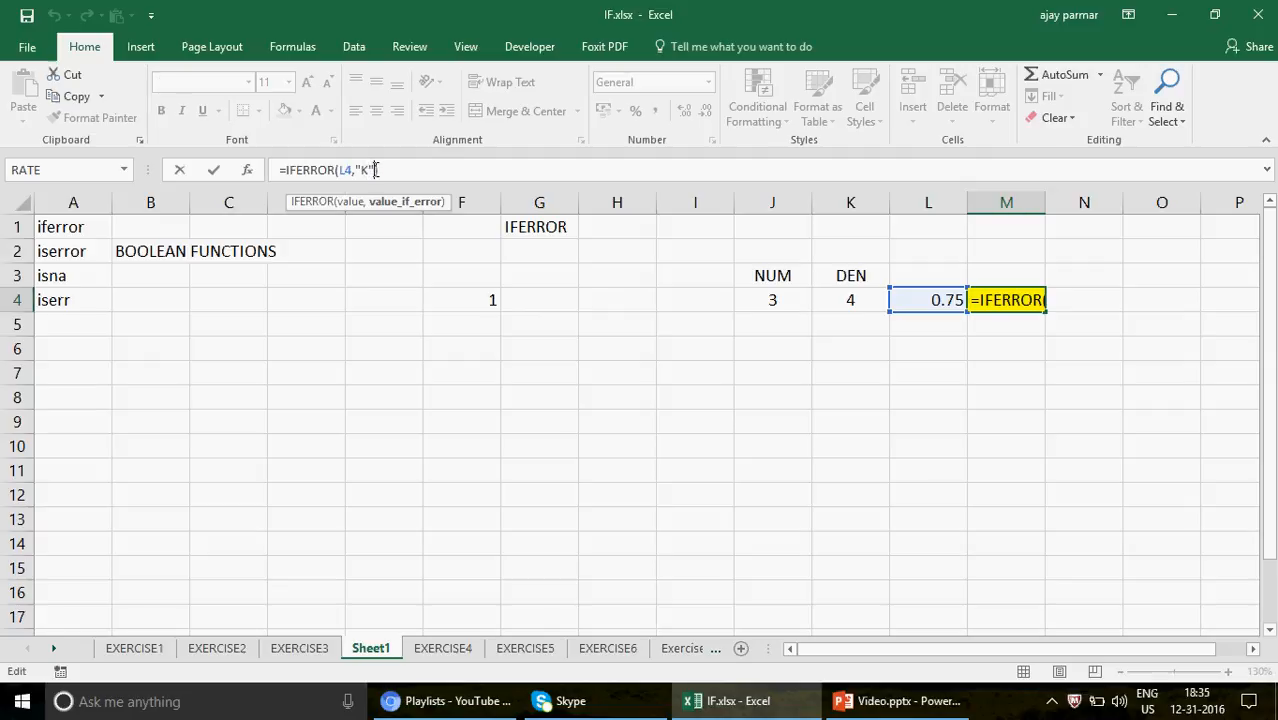
key(BackSpace)
key(BackSpace)
key(Delete)
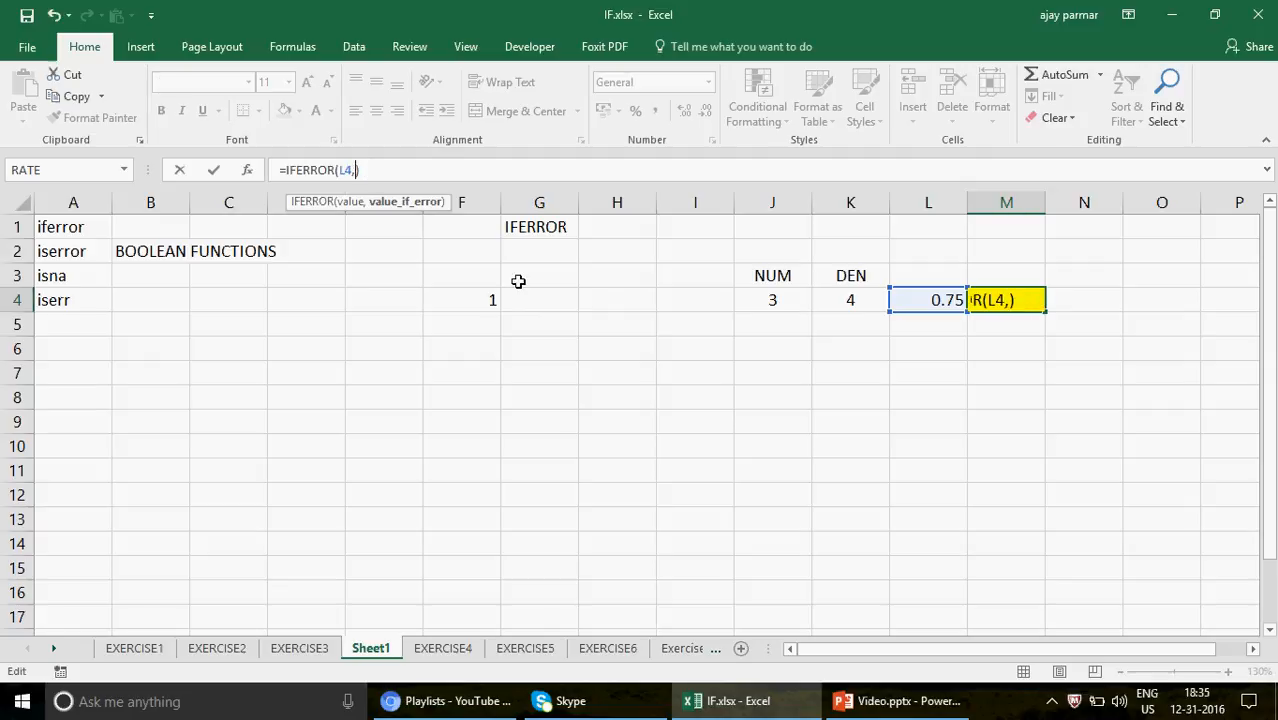
click(772, 300)
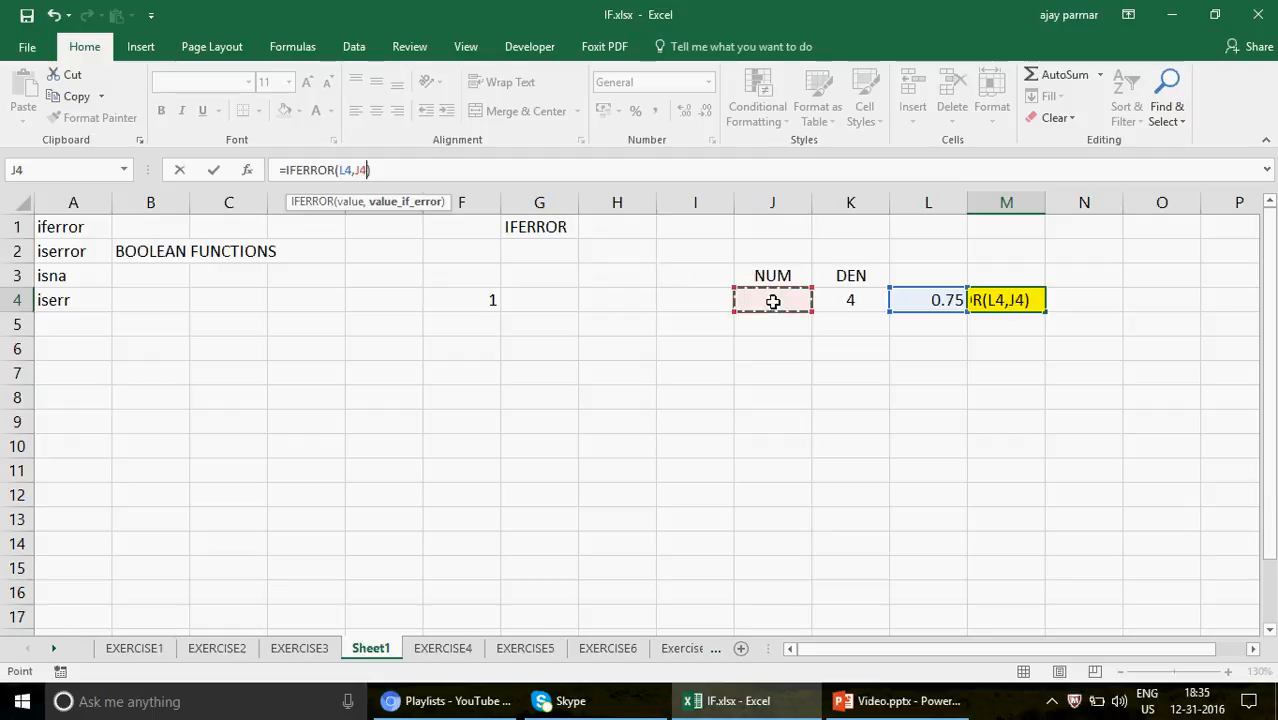
text(*2)
key(Return)
key(Up)
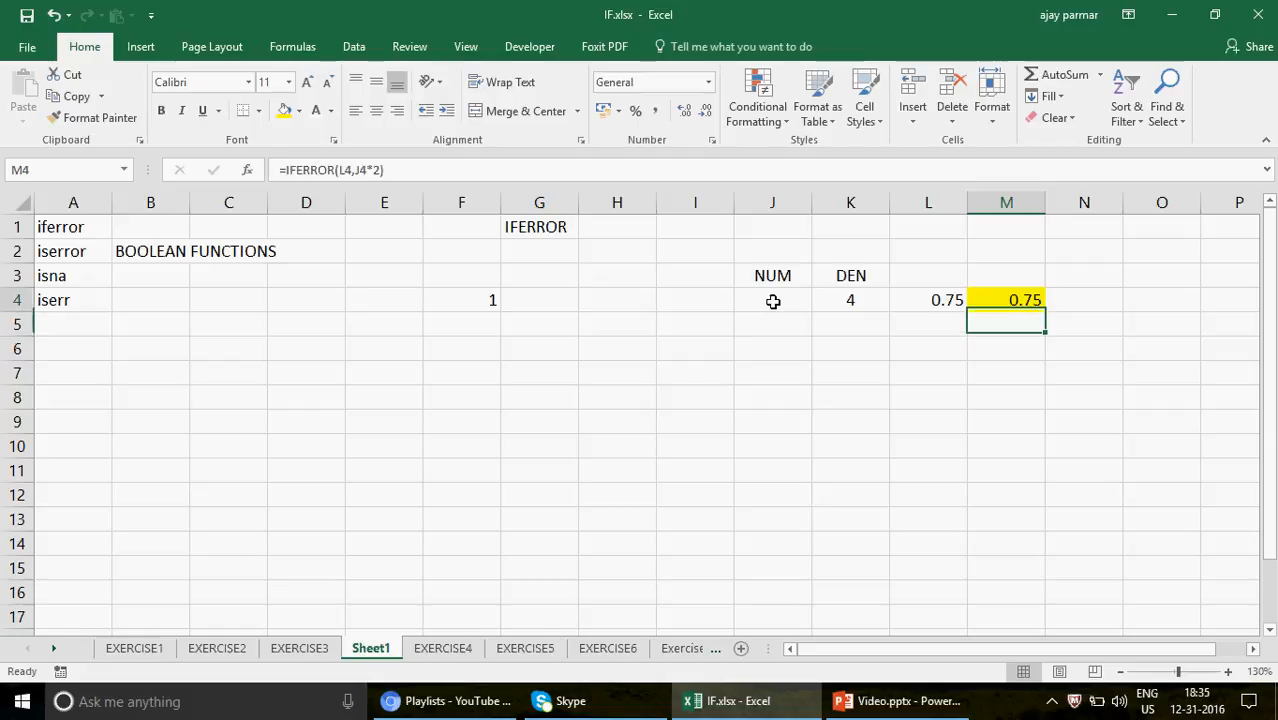
Step: Set the denominator in cell K4 to 0 to test the new error value
key(Left)
key(Left)
text(0)
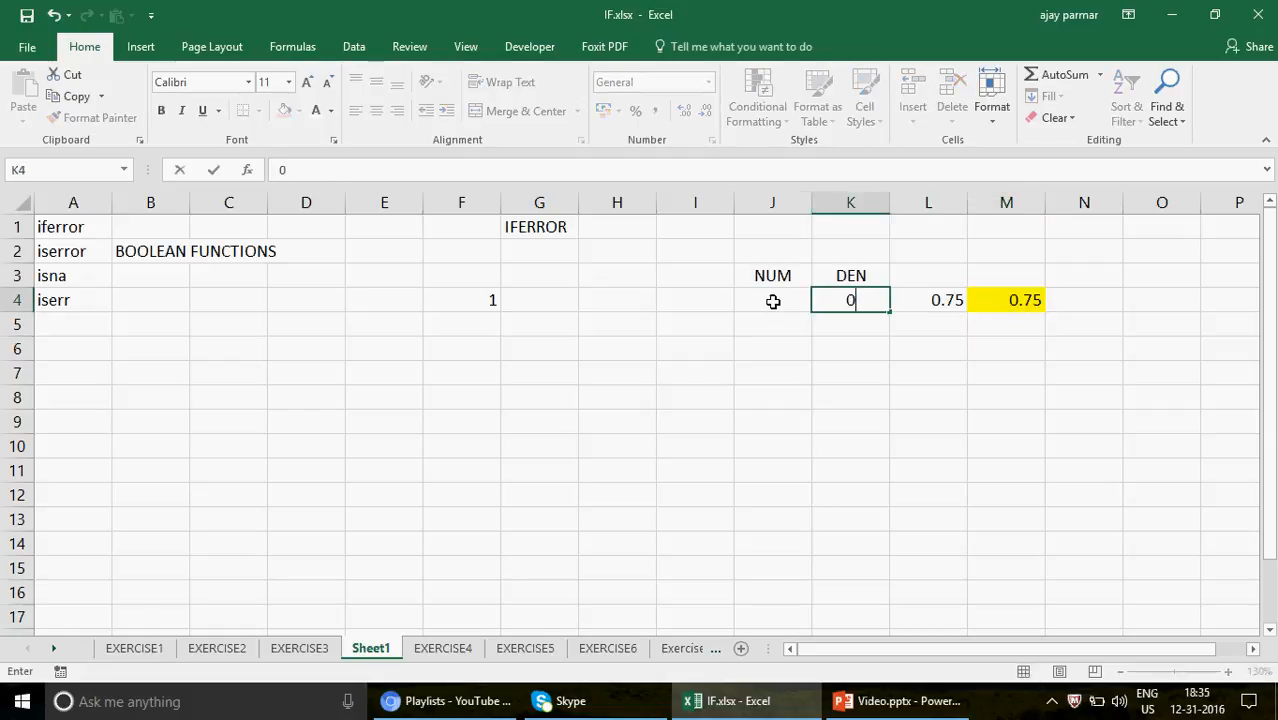
key(Return)
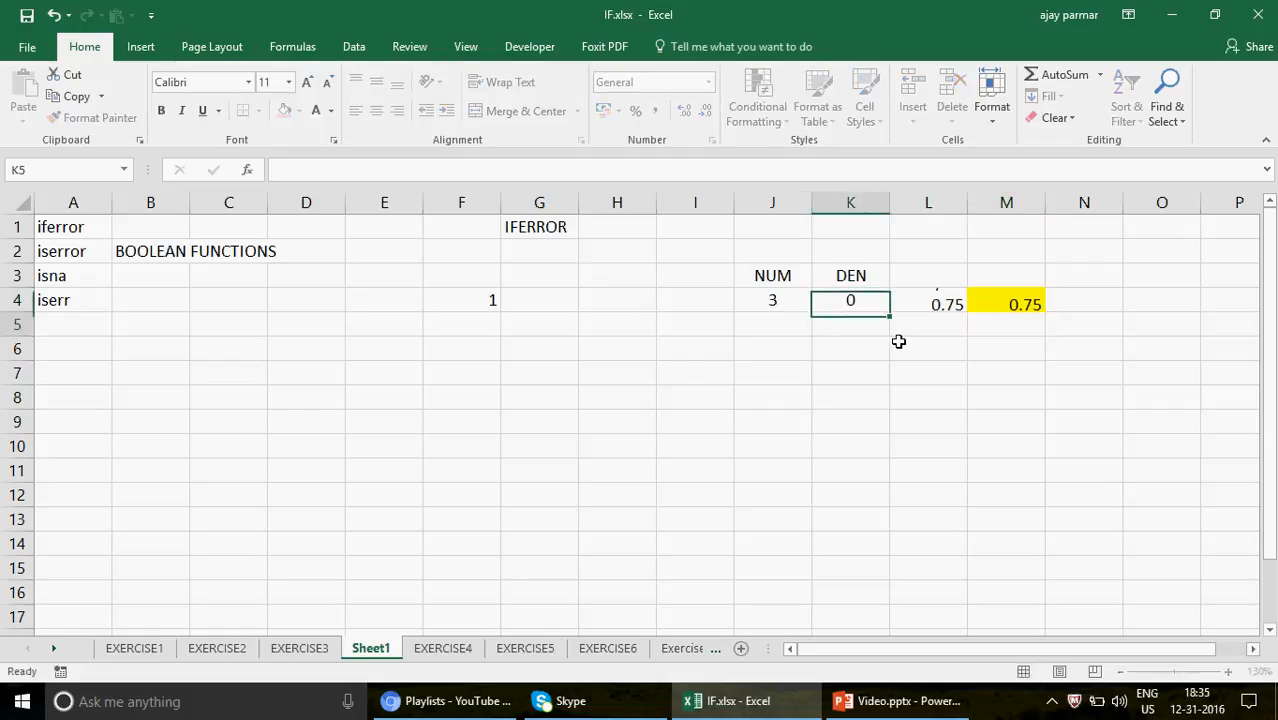
Step: Examine the division formula in L4 and the references used by the IFERROR formula in M4
click(945, 299)
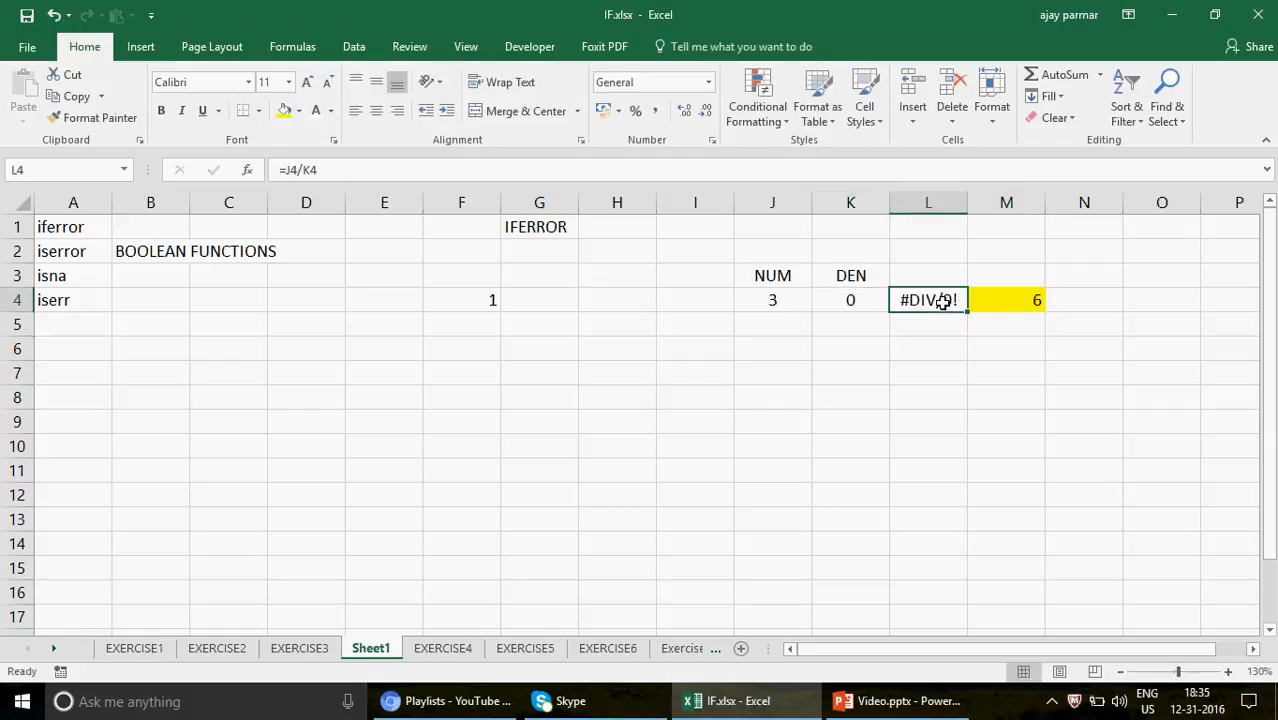
click(1041, 300)
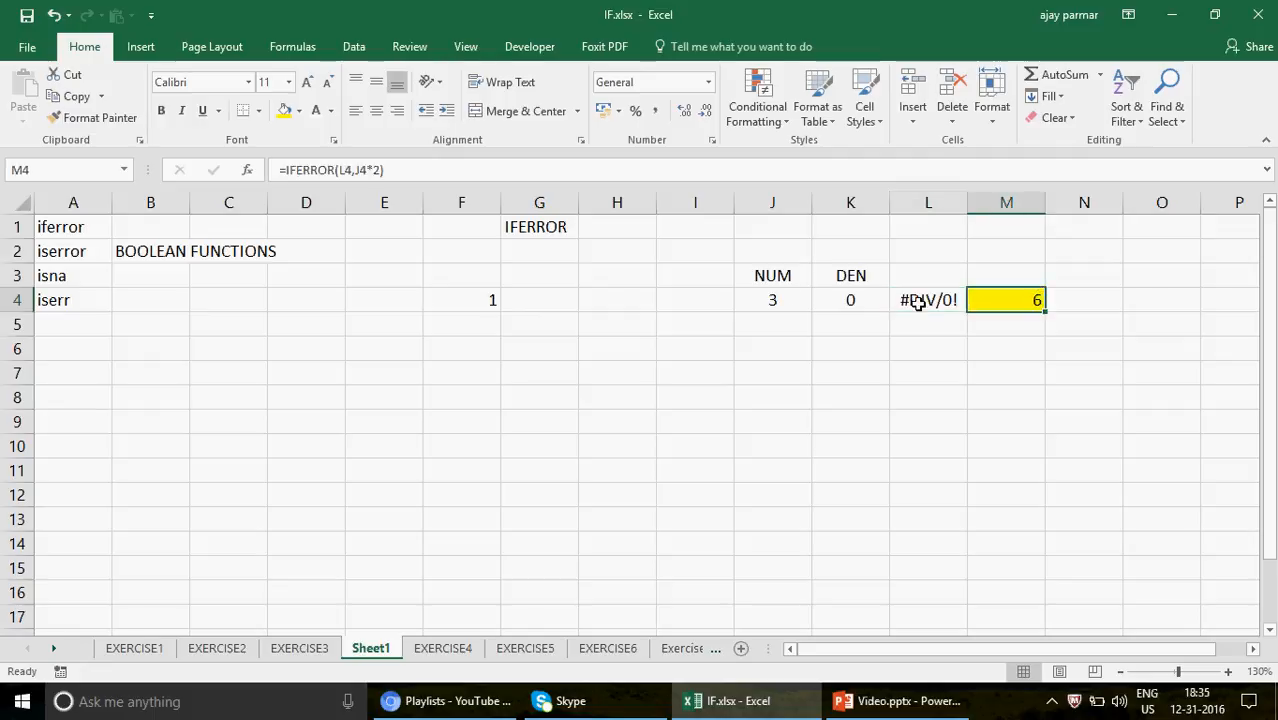
click(367, 170)
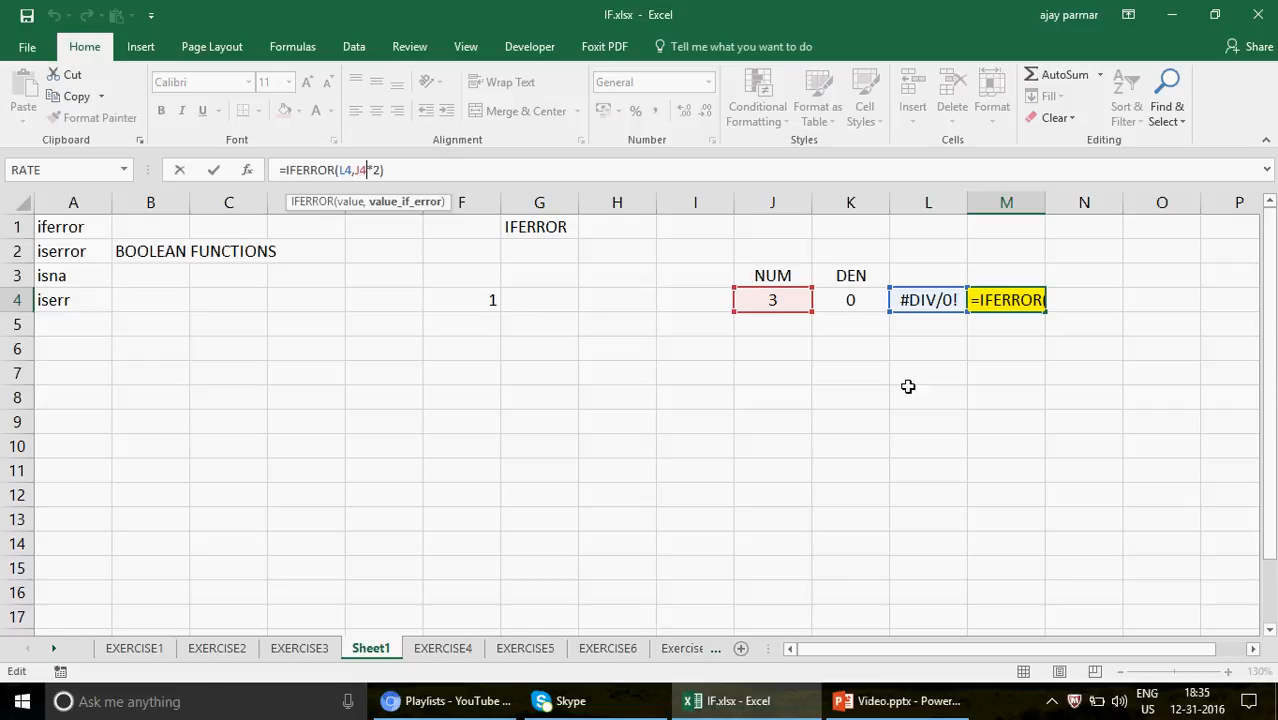
key(ctrl+Return)
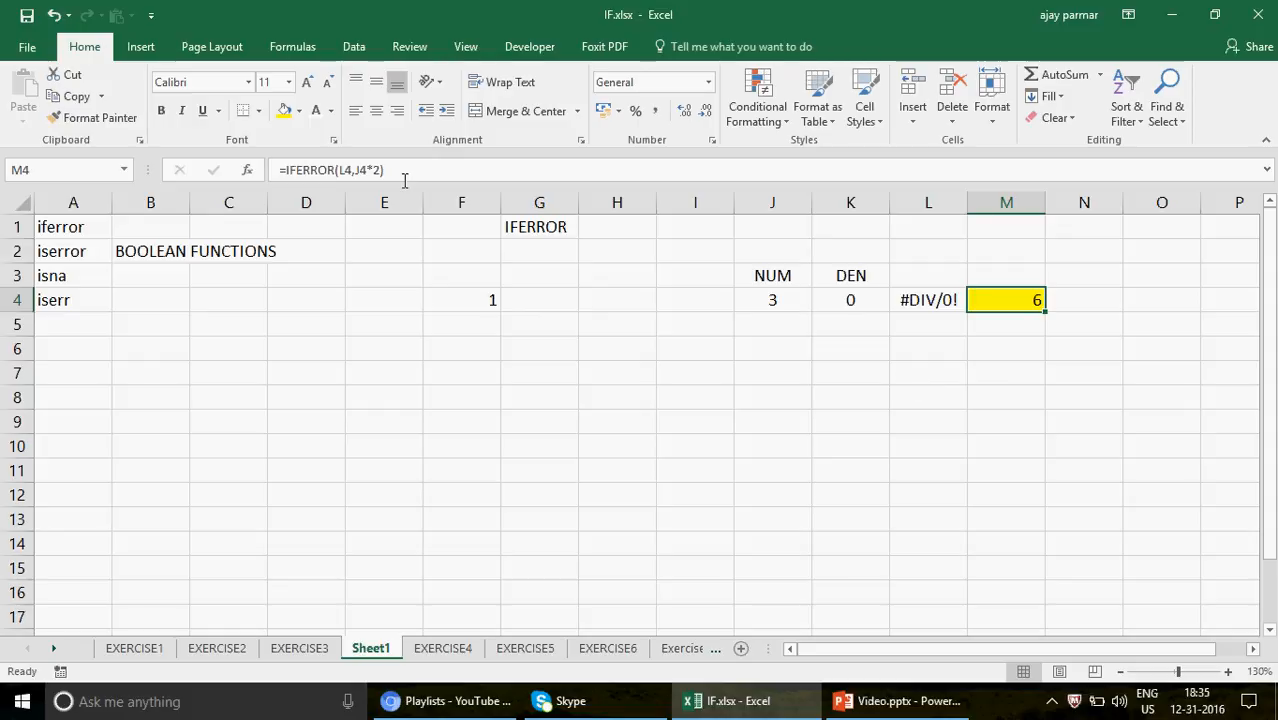
click(369, 170)
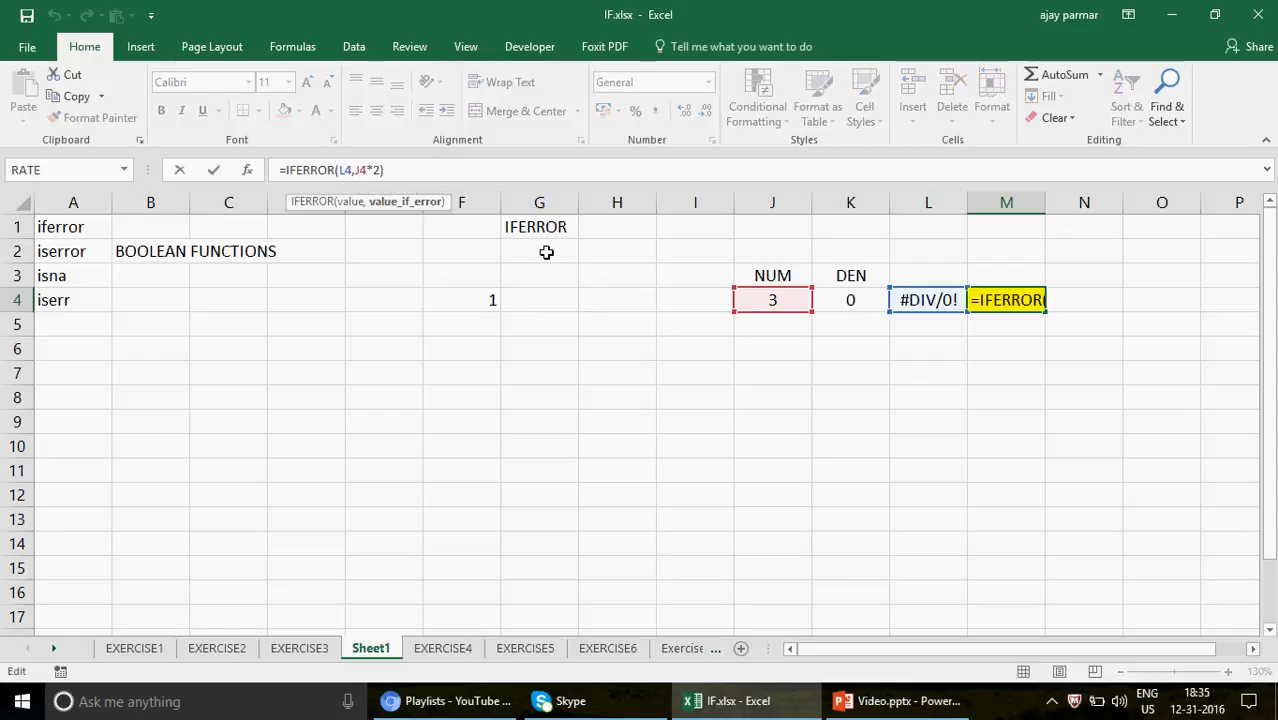
key(Return)
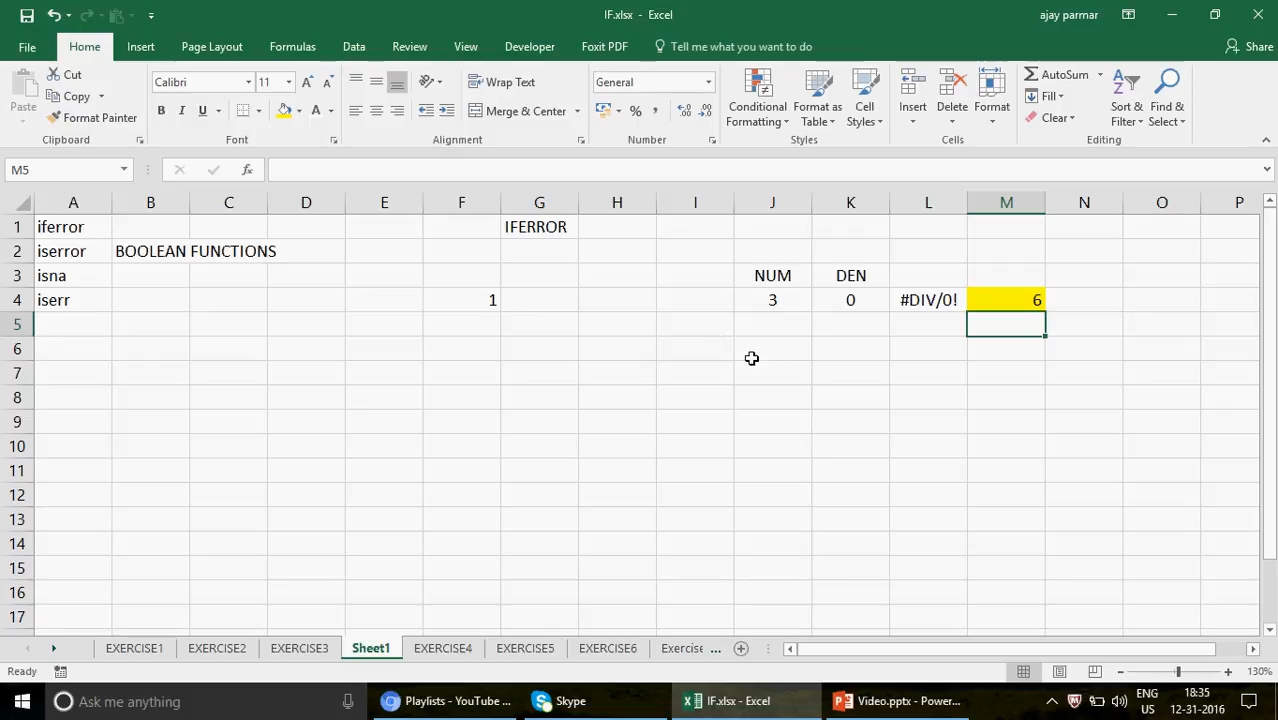
Step: Enter the formula =ISERROR(L4) in cell N4 to check the division result for an error
click(1094, 298)
text(=ISE)
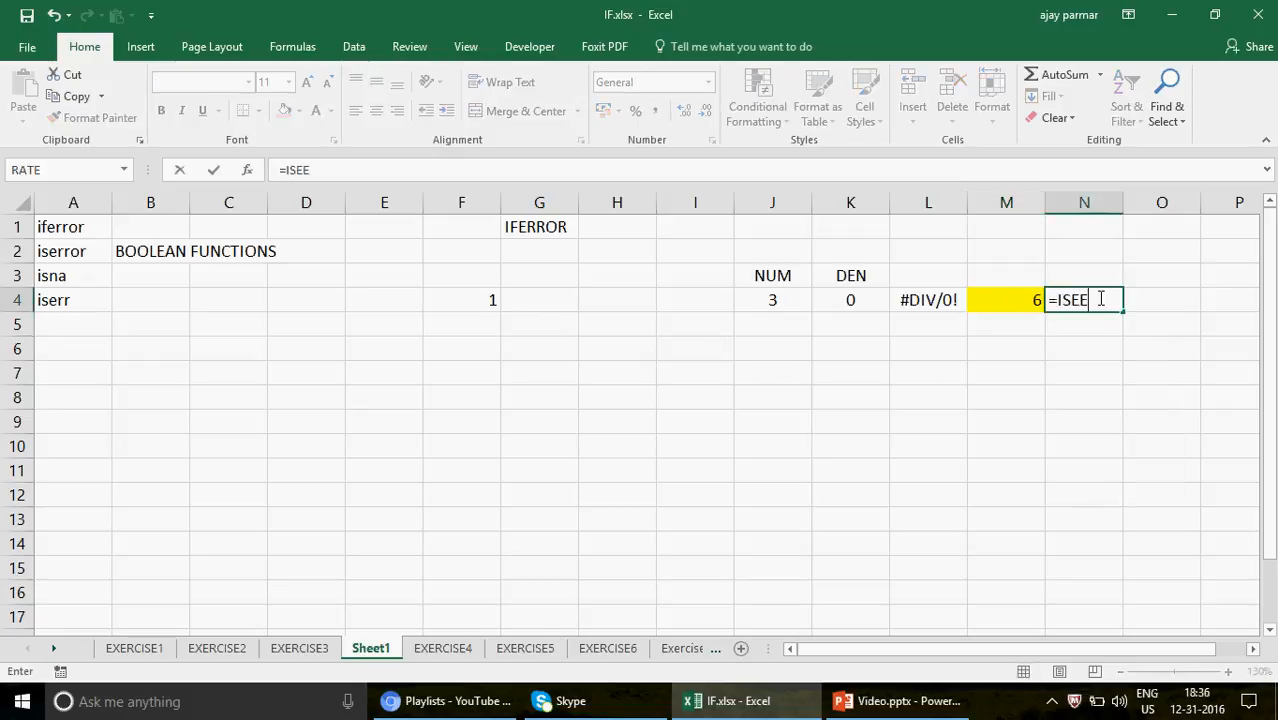
text(RROR)
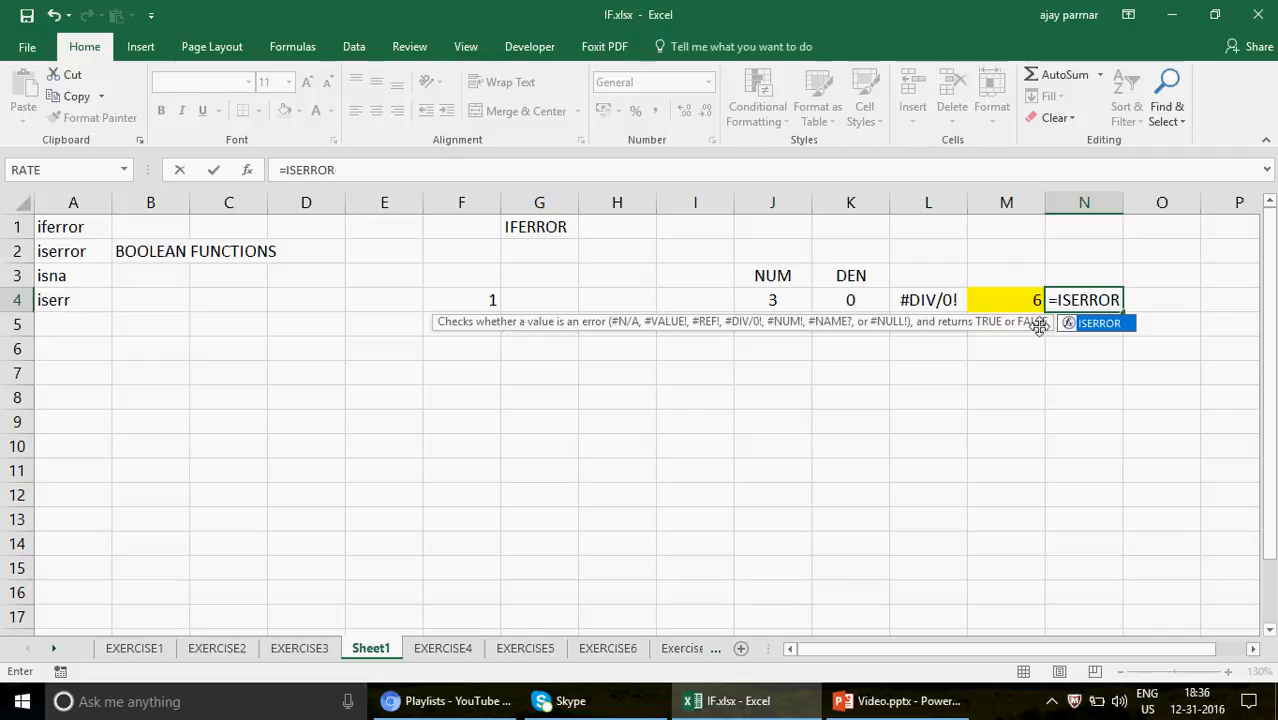
text(()
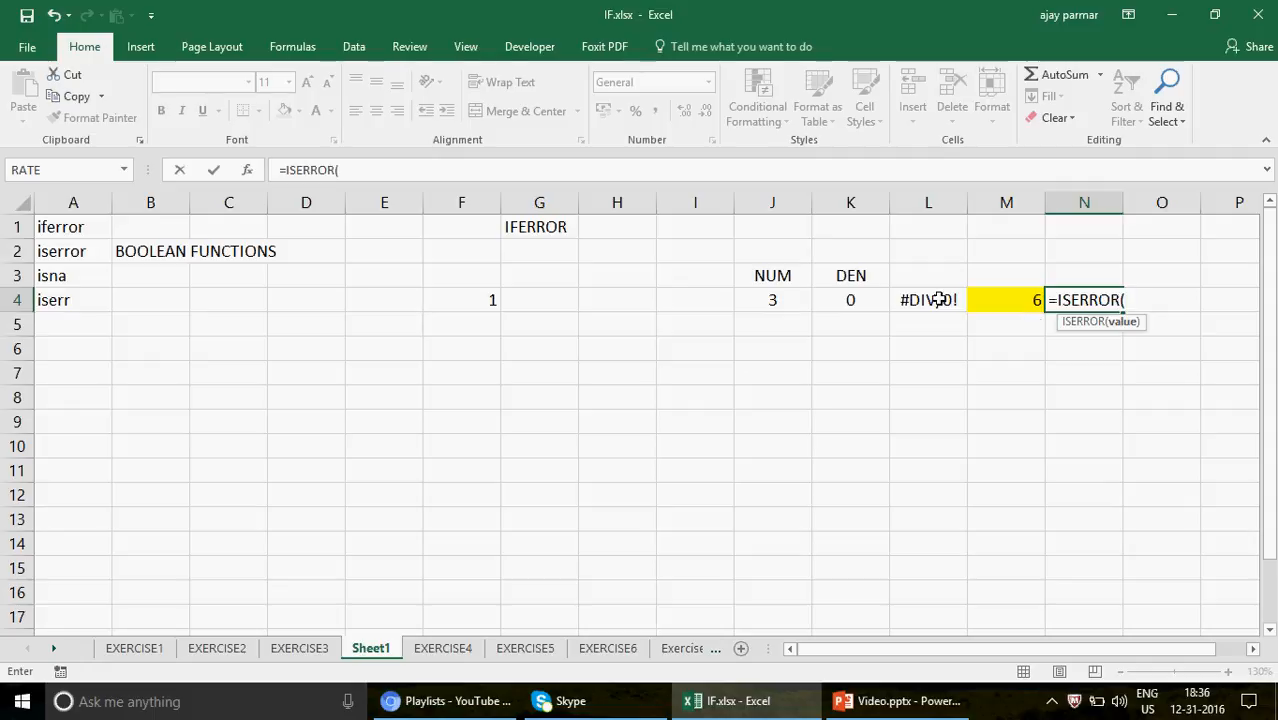
click(922, 299)
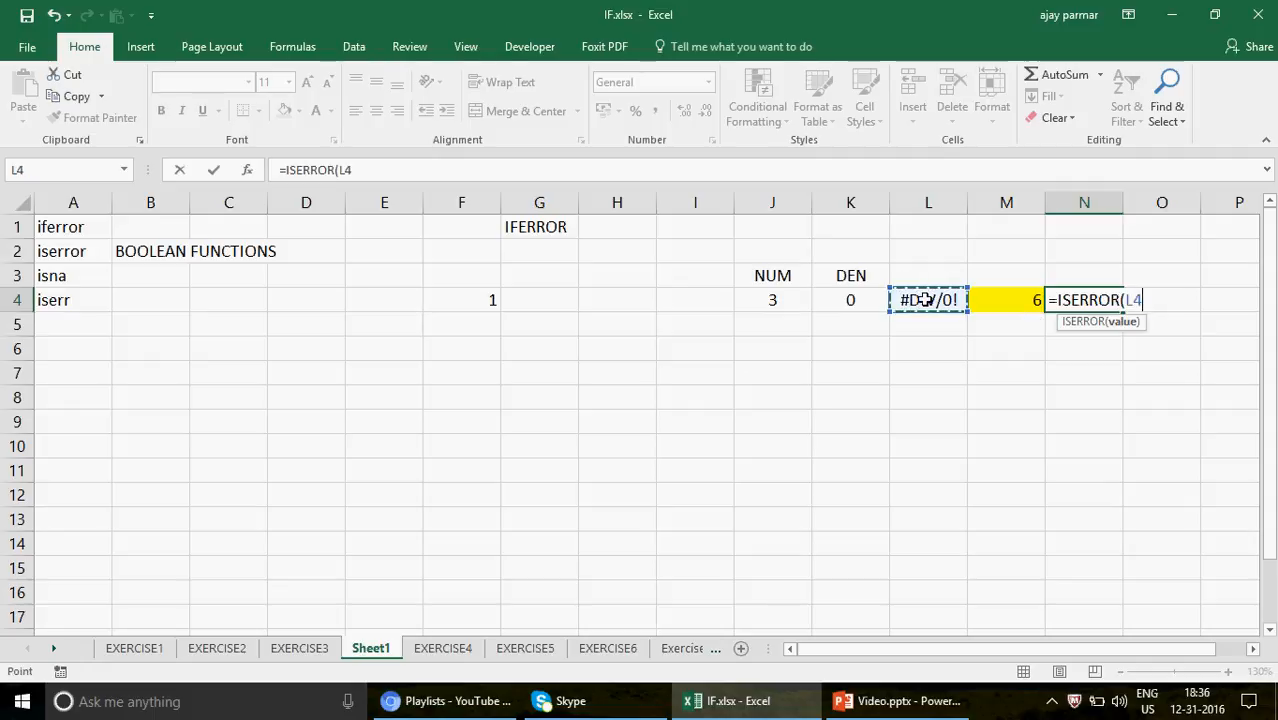
text())
key(Return)
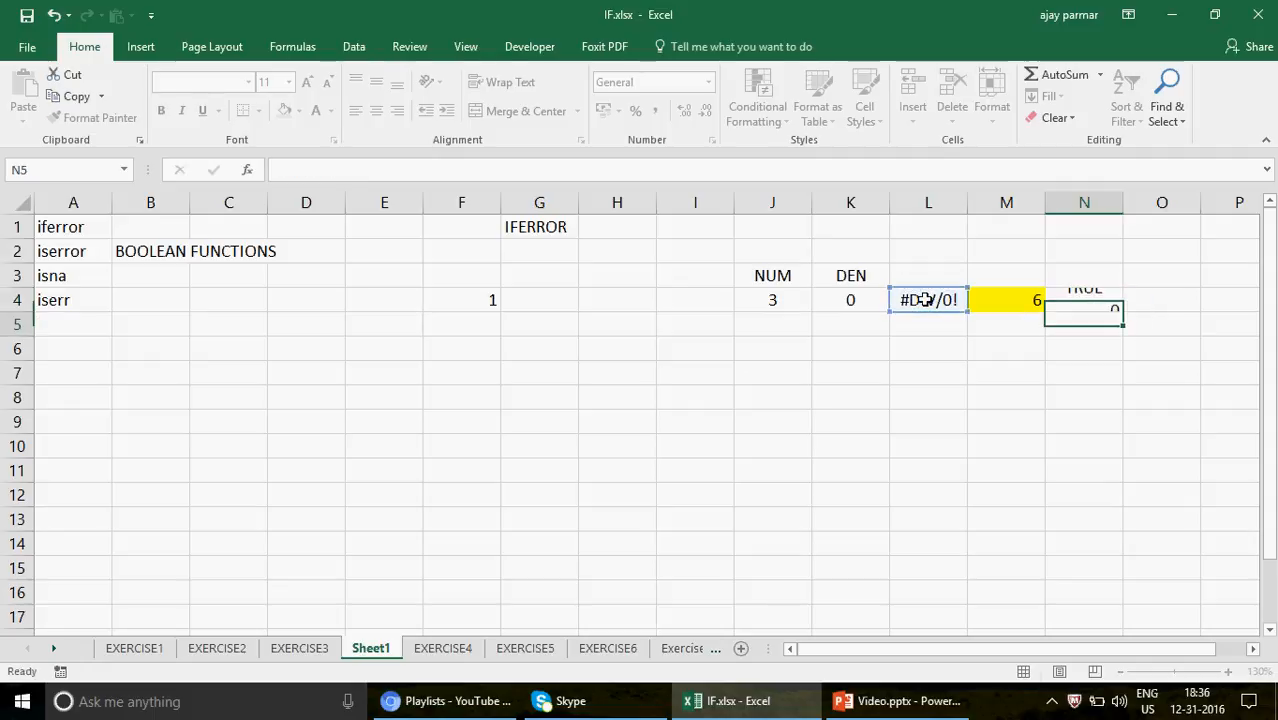
key(Up)
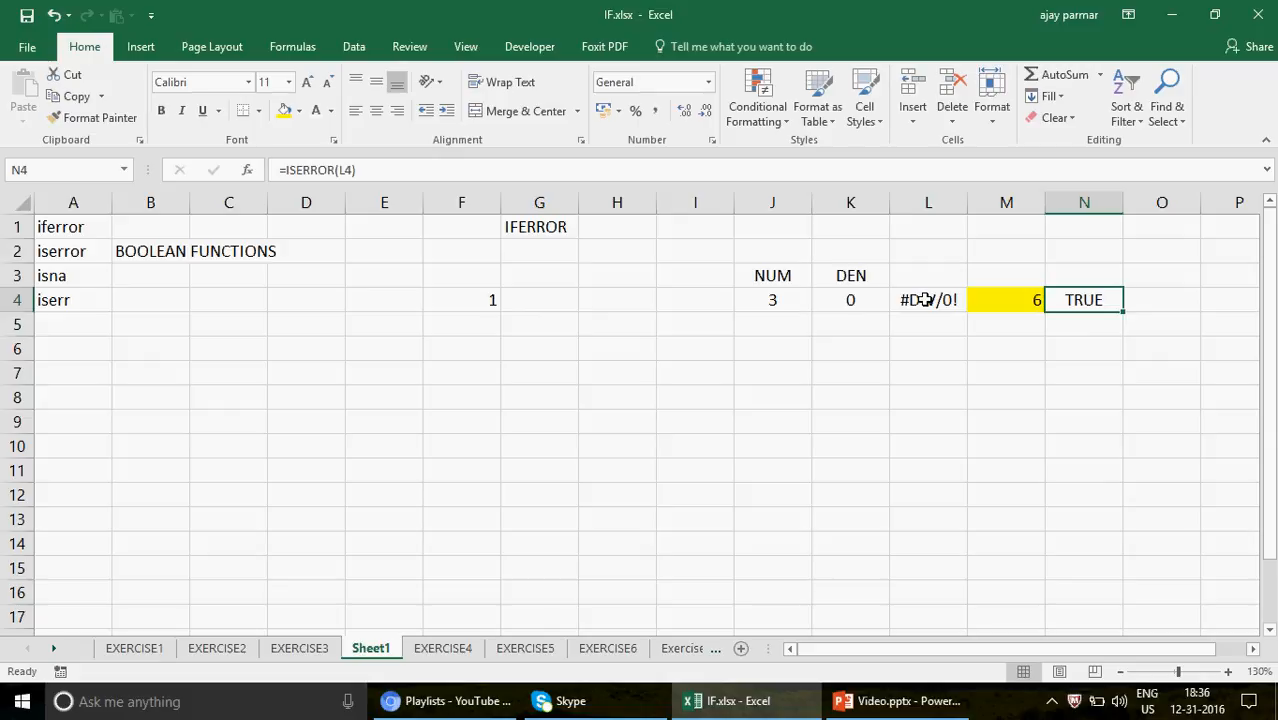
Step: Set the denominator in cell K4 to 3 to test the ISERROR formula in N4 with a valid division
click(853, 301)
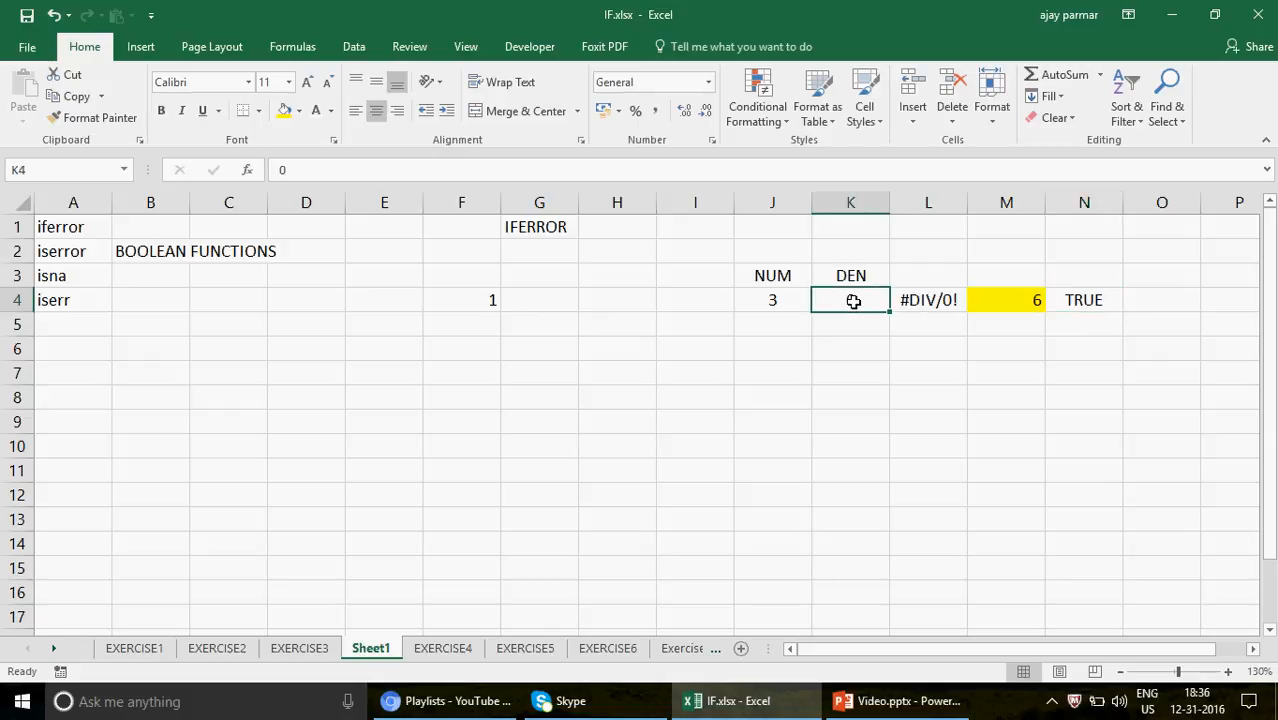
text(3)
key(Return)
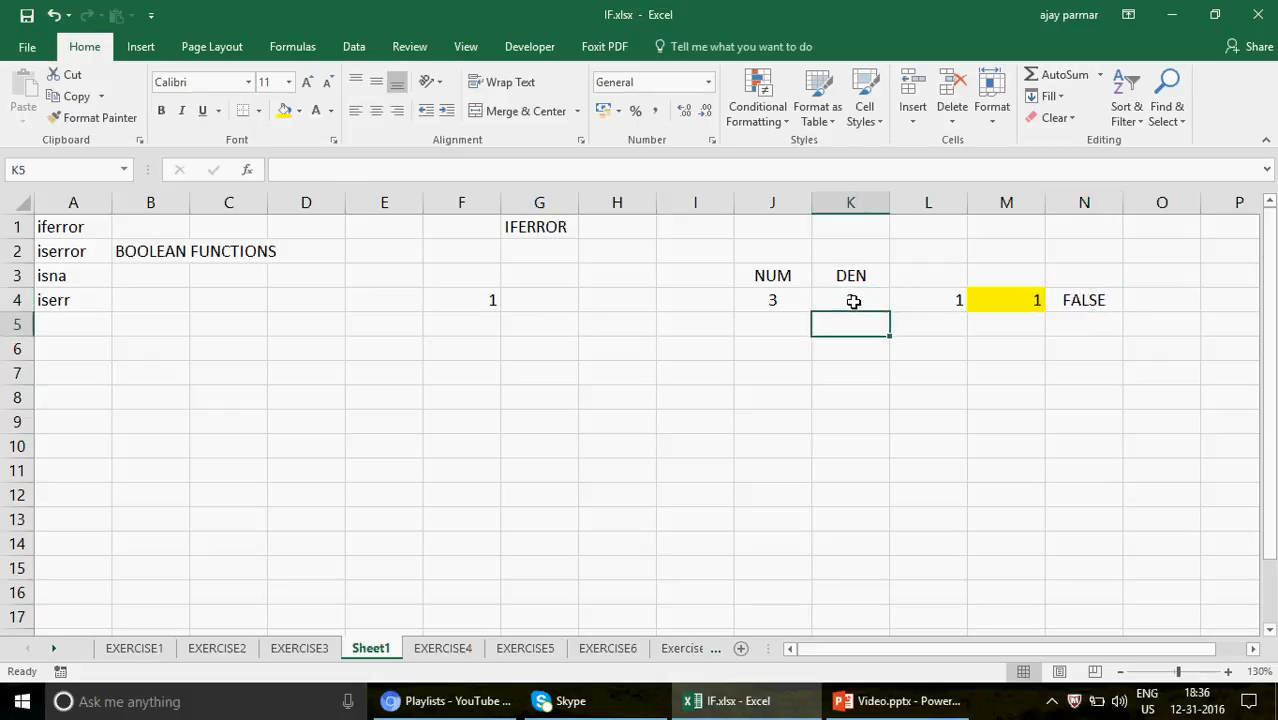
click(1101, 308)
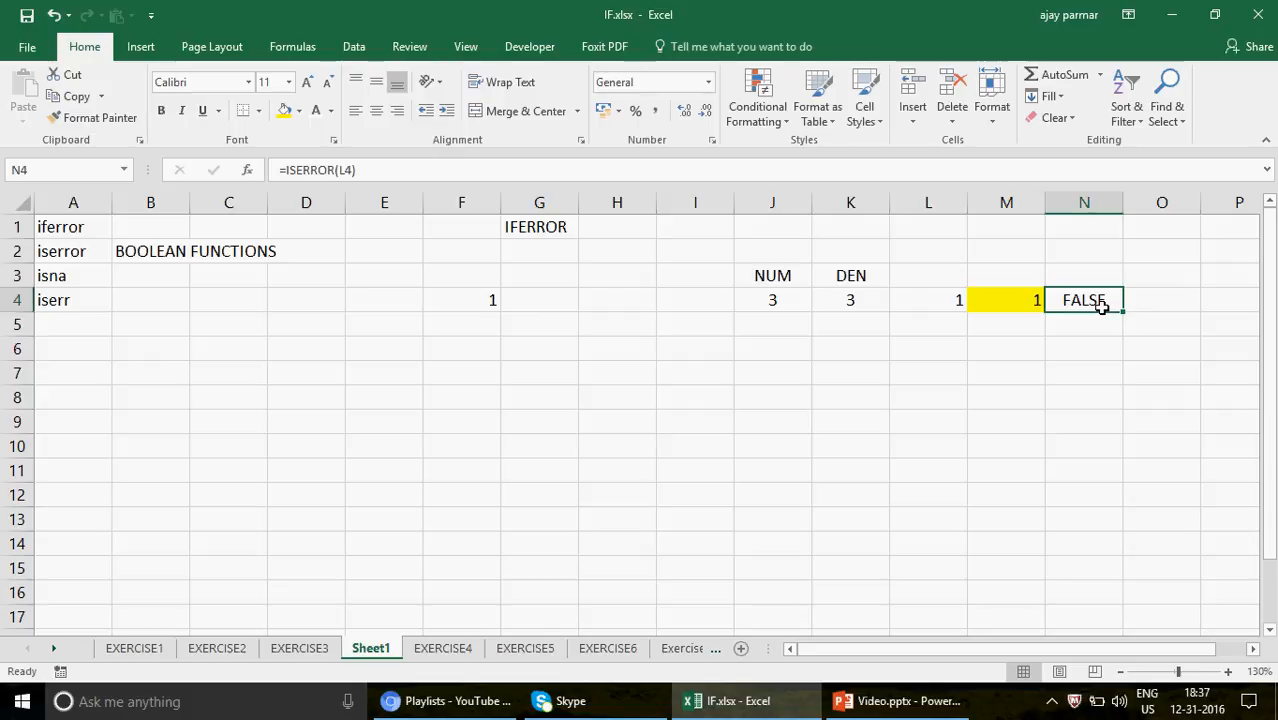
click(782, 304)
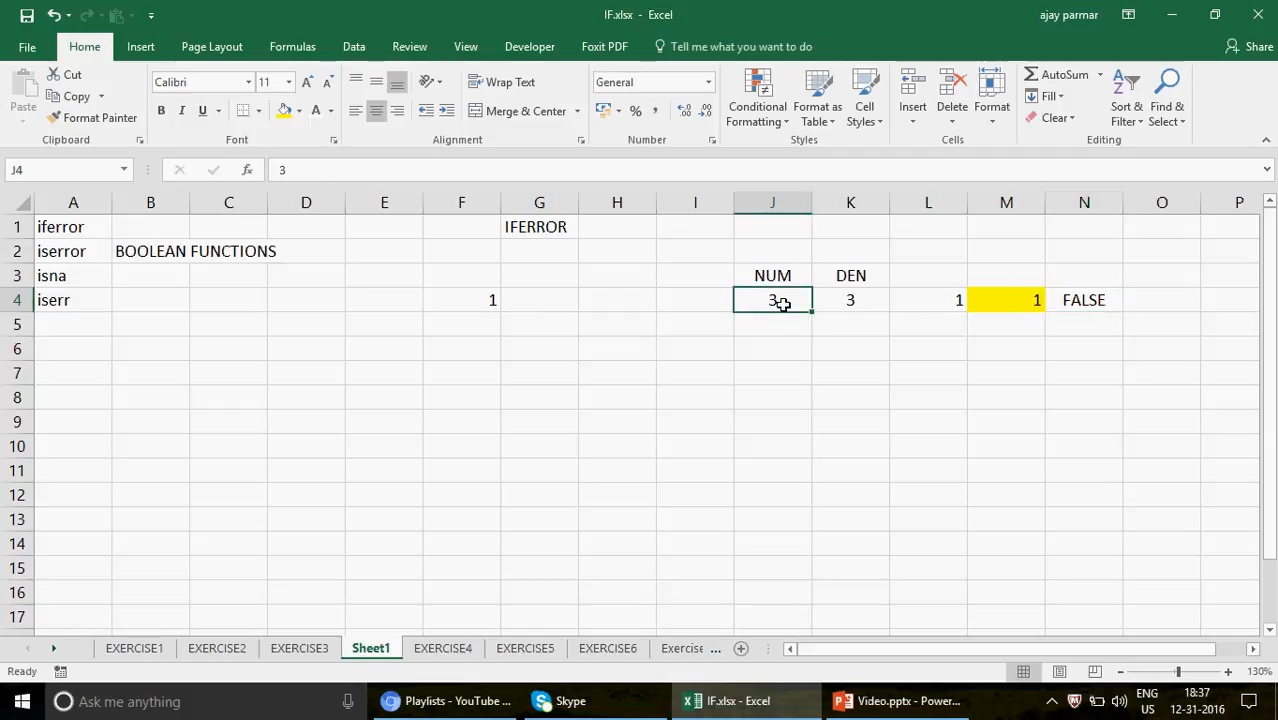
click(1088, 302)
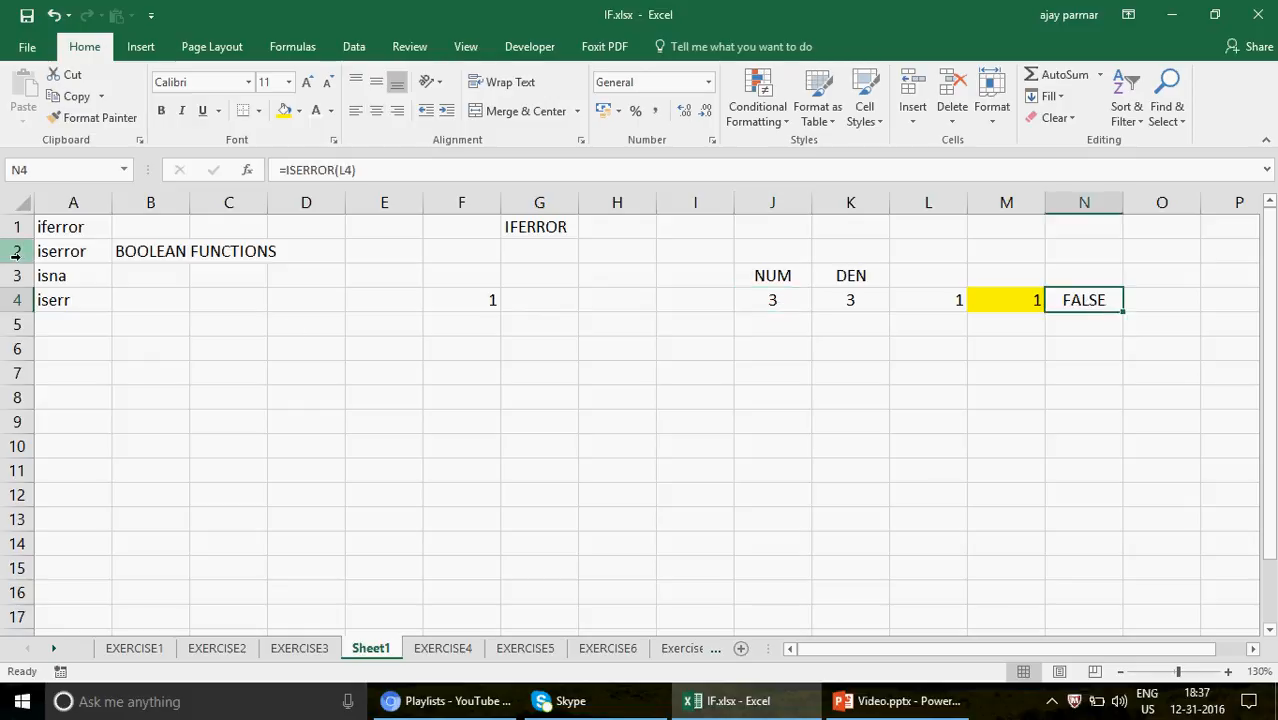
Step: Compare the built-in descriptions of ISNA, ISERROR and ISERR using a trial formula in cell H7, leaving the cell empty
click(66, 279)
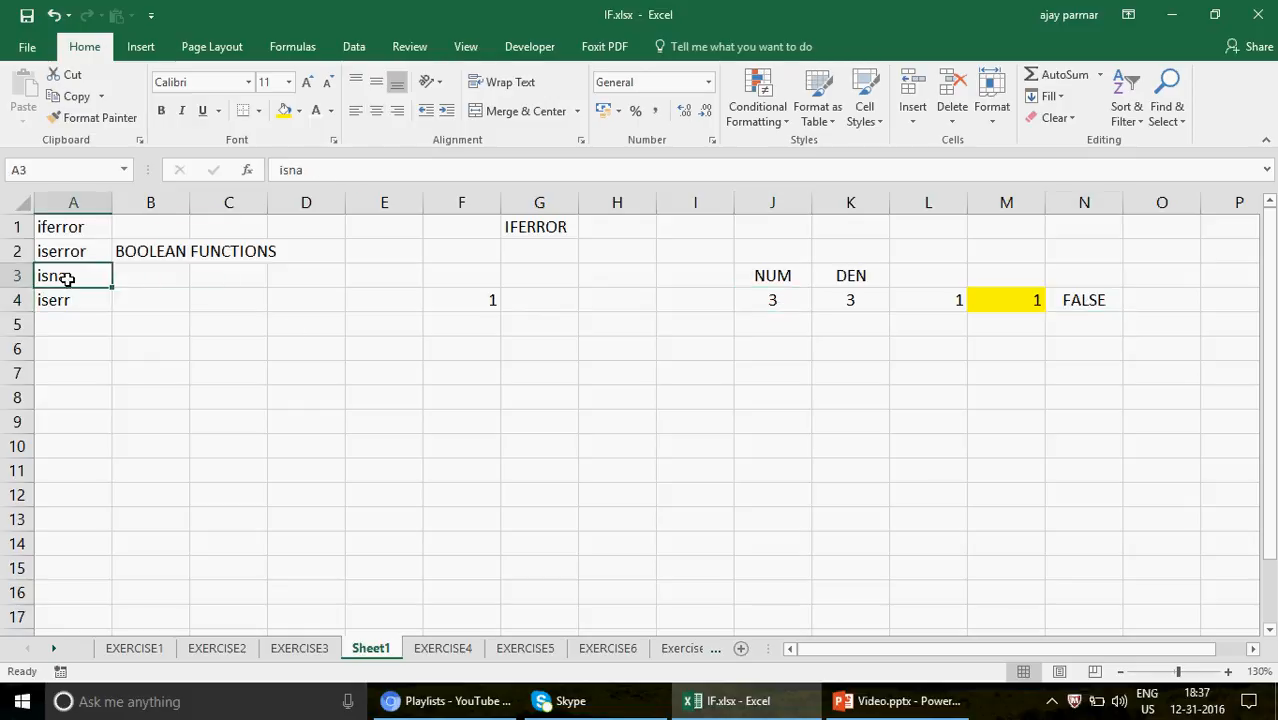
click(614, 377)
text(=ISNA)
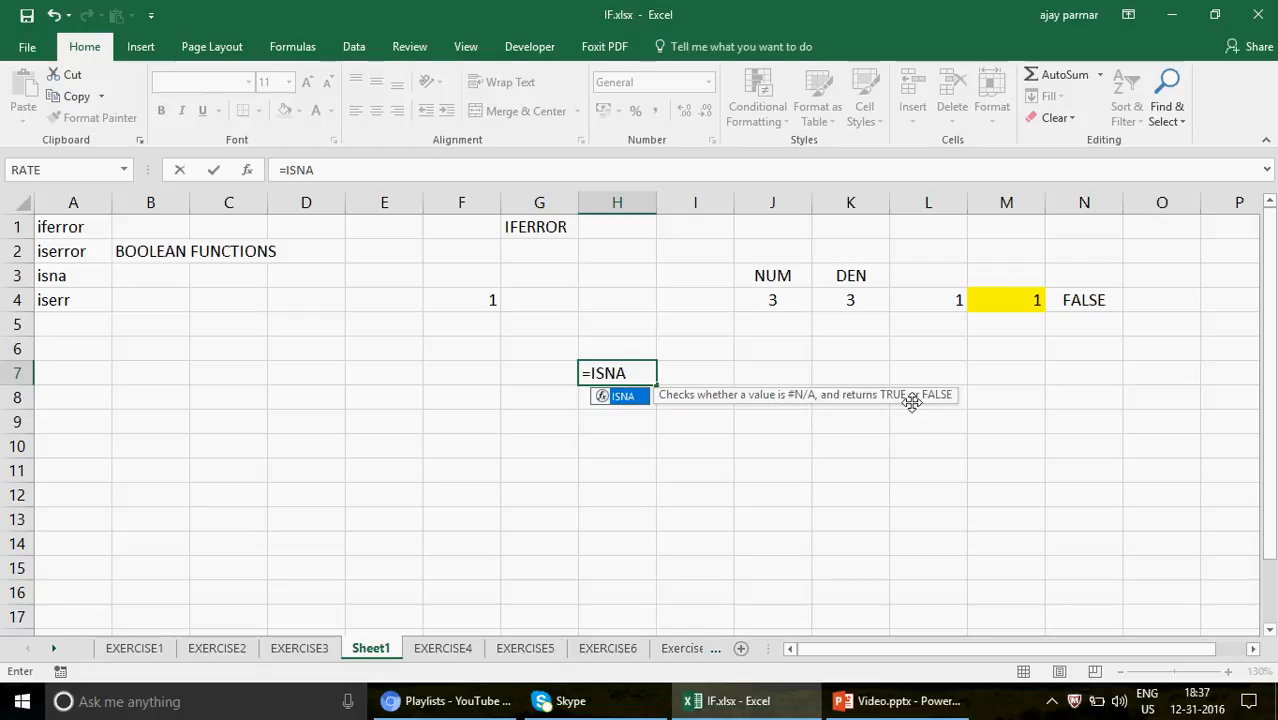
key(BackSpace)
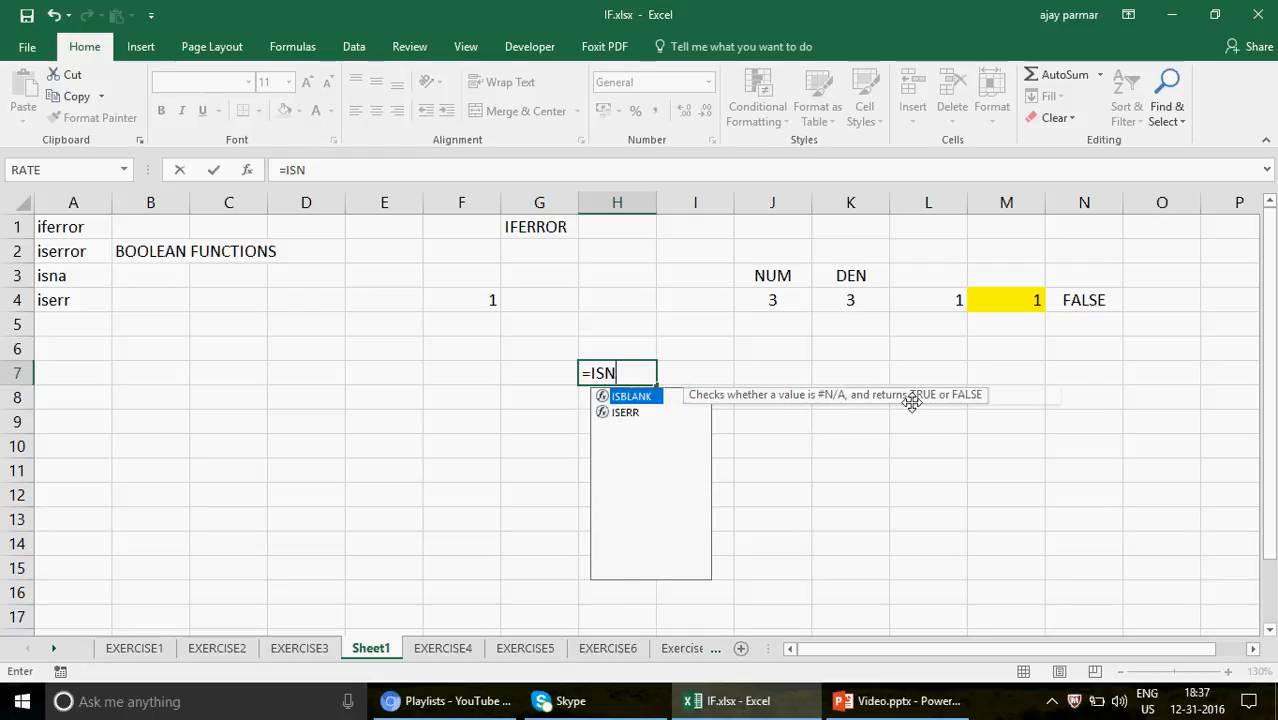
text(ERROR)
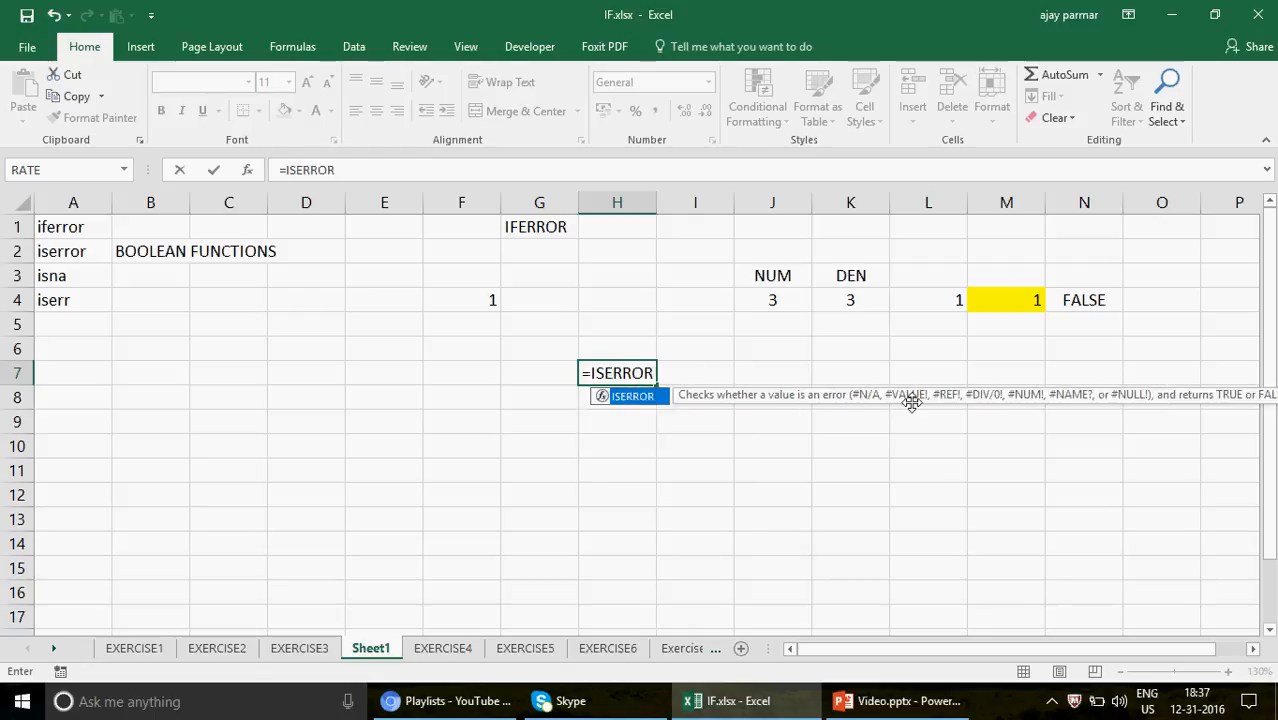
text(()
key(BackSpace)
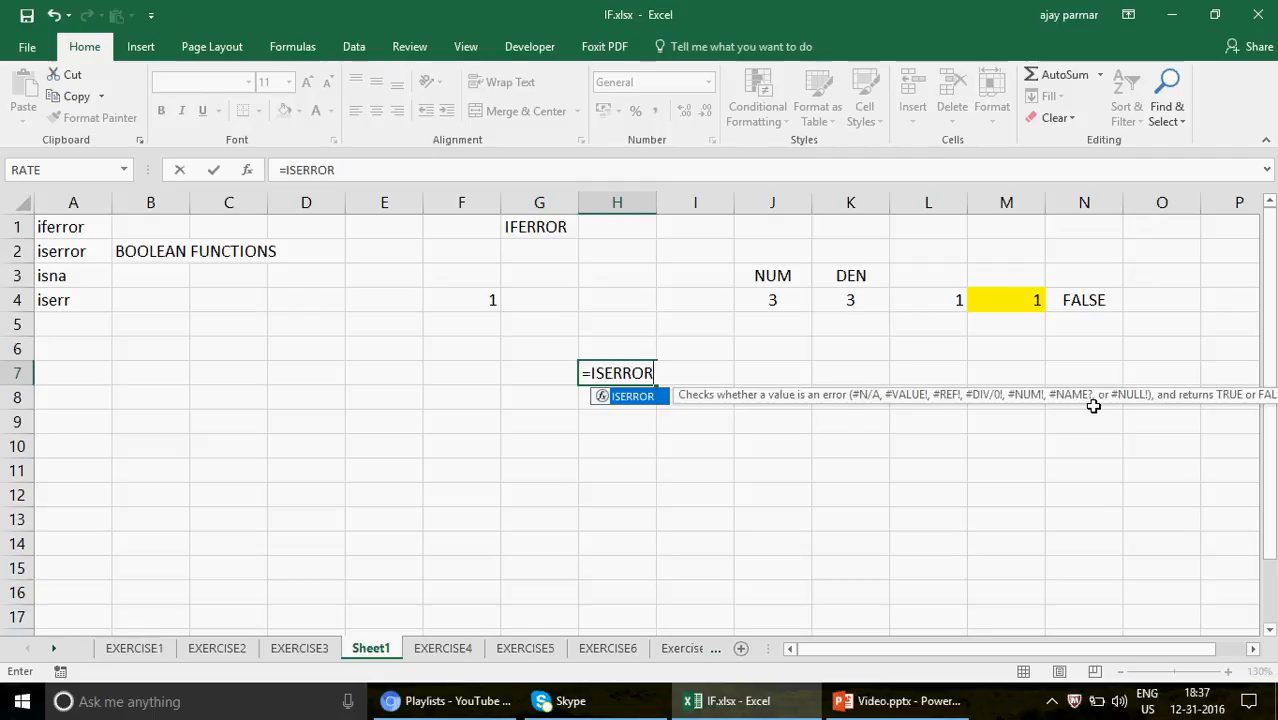
key(BackSpace)
key(BackSpace)
key(BackSpace)
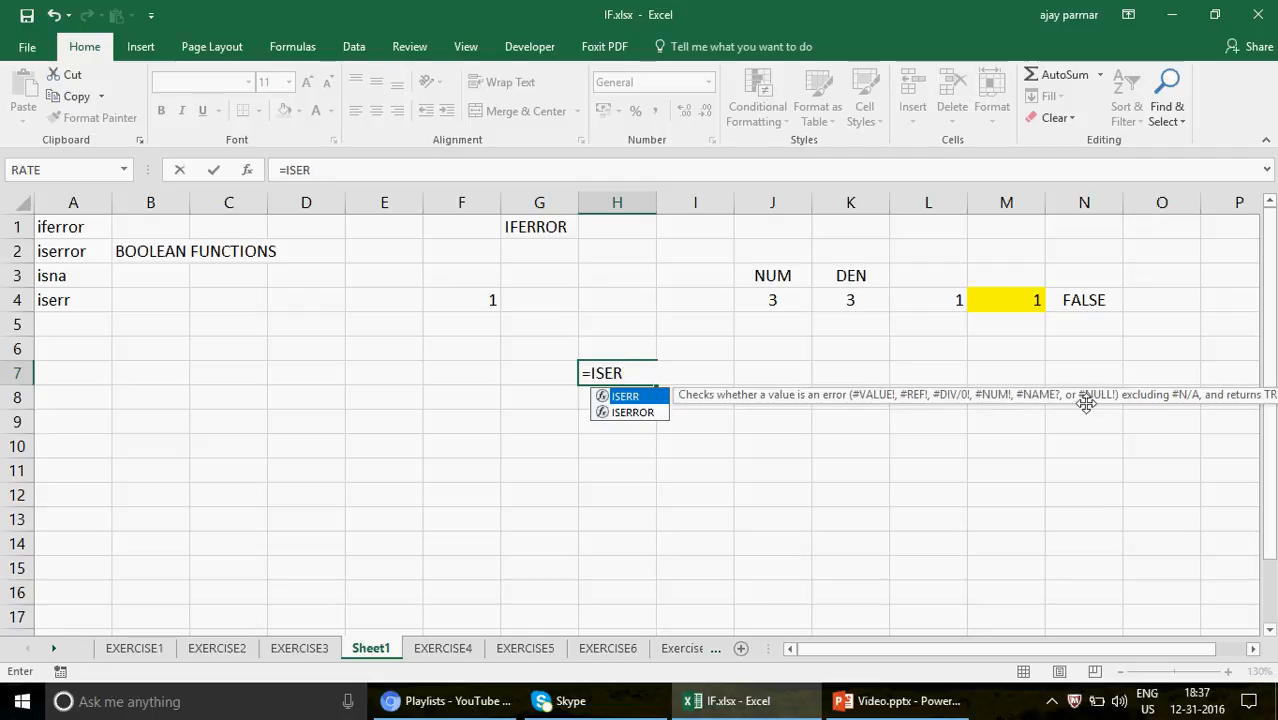
click(645, 413)
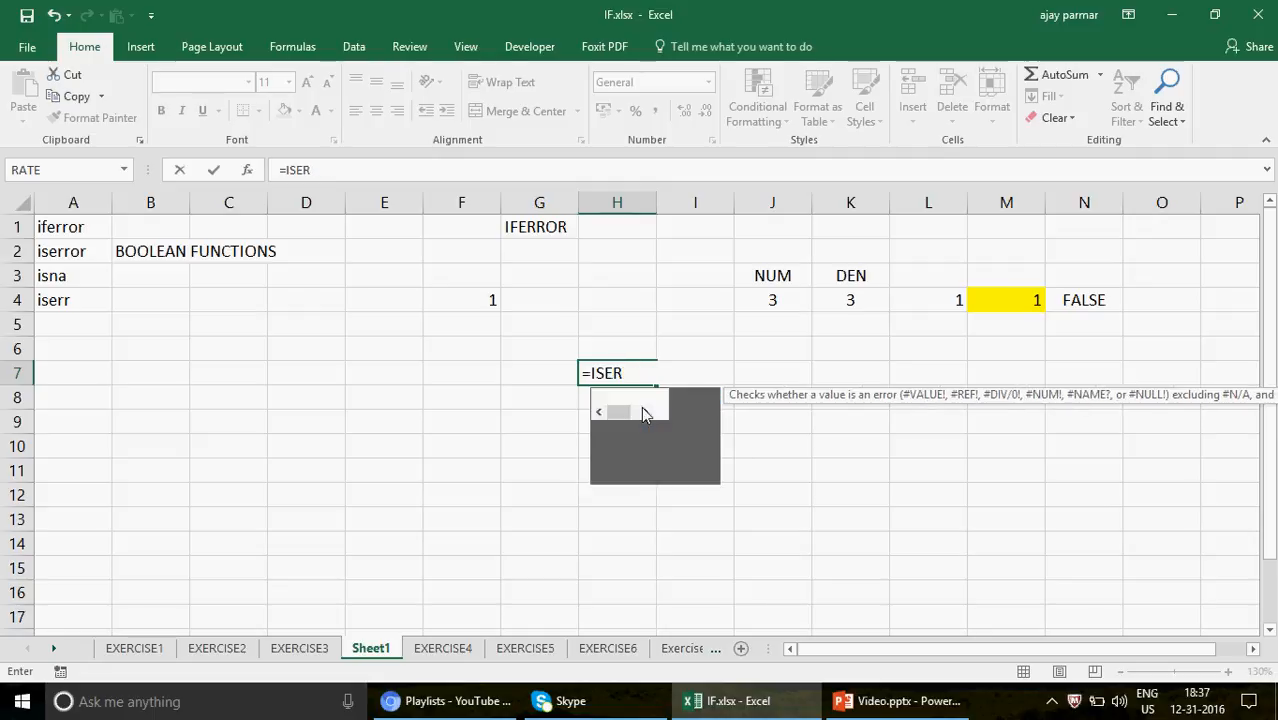
key(BackSpace)
key(BackSpace)
text(NA)
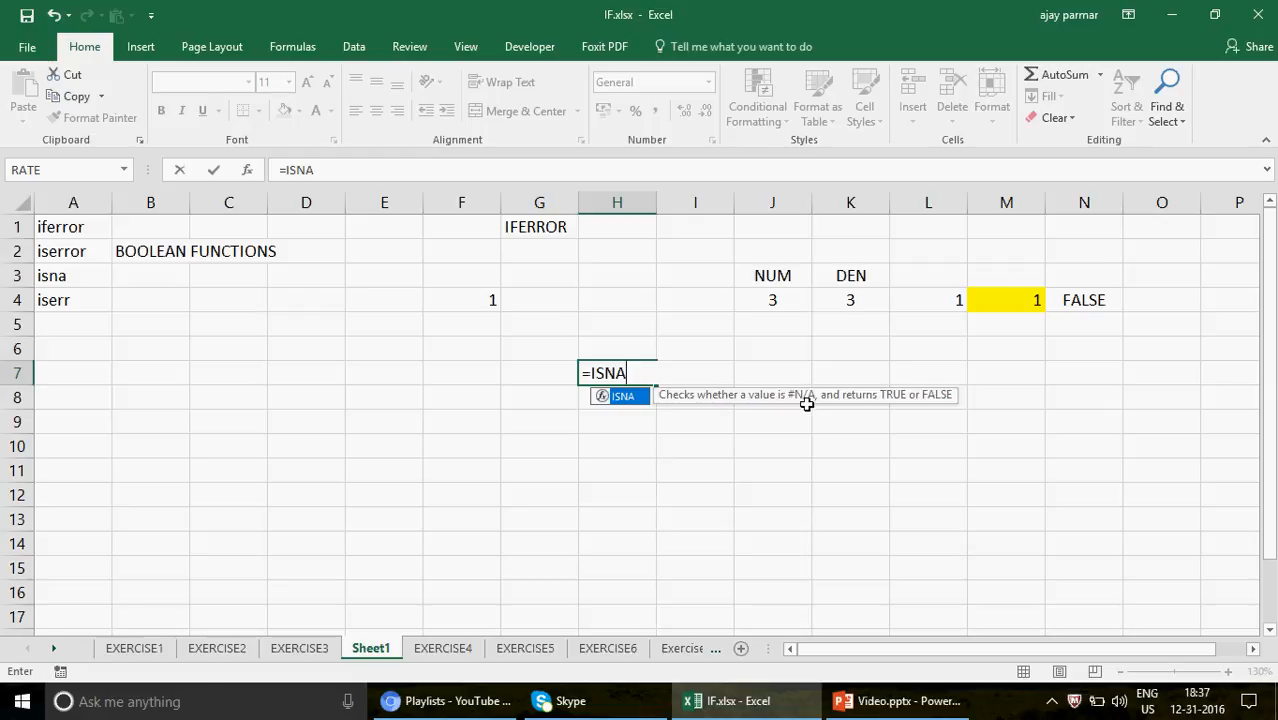
key(Escape)
key(Escape)
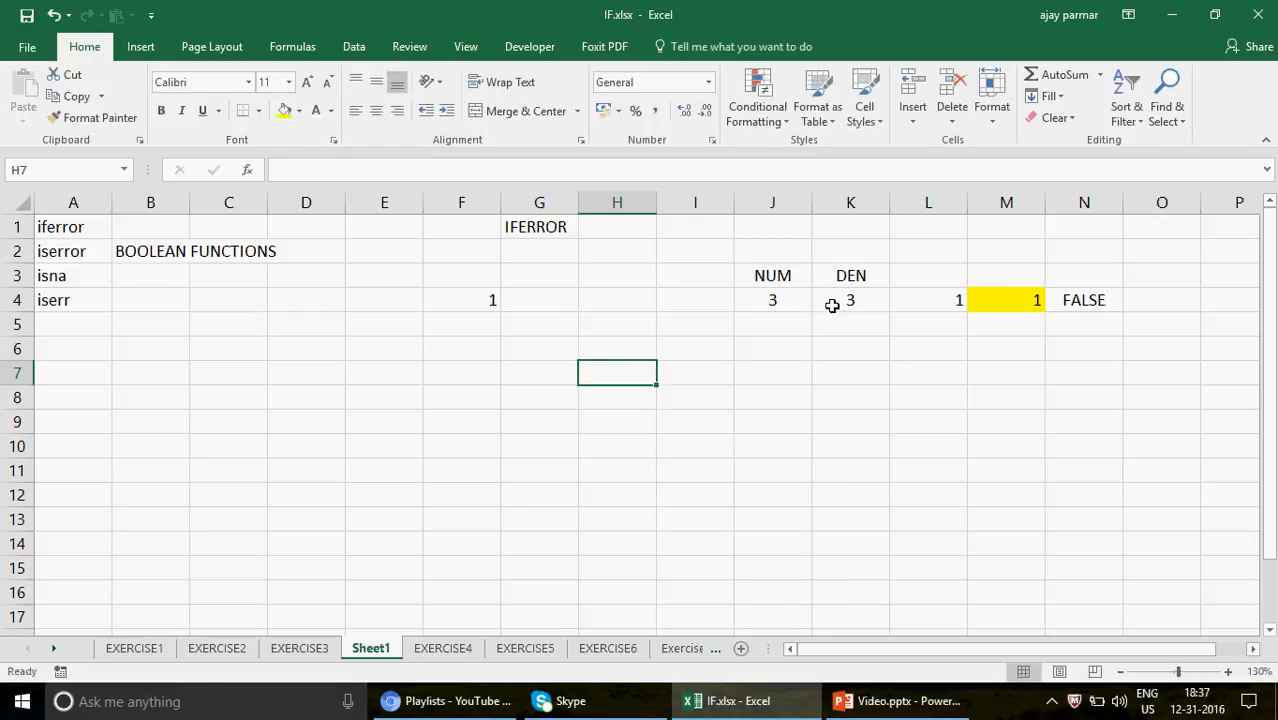
Step: Enter the formula =ISNA(L4) in cell H7 to check whether the division result is #N/A
text(=IS)
key(BackSpace)
text(N)
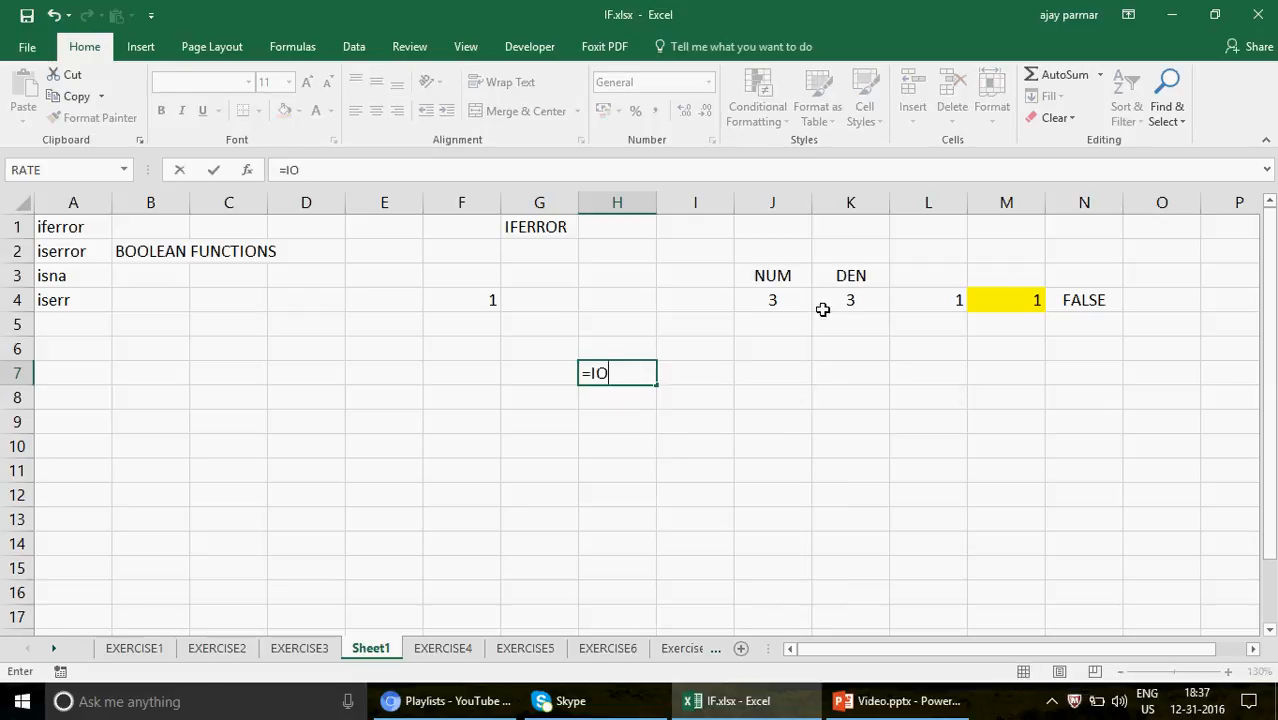
key(BackSpace)
text(SNA)
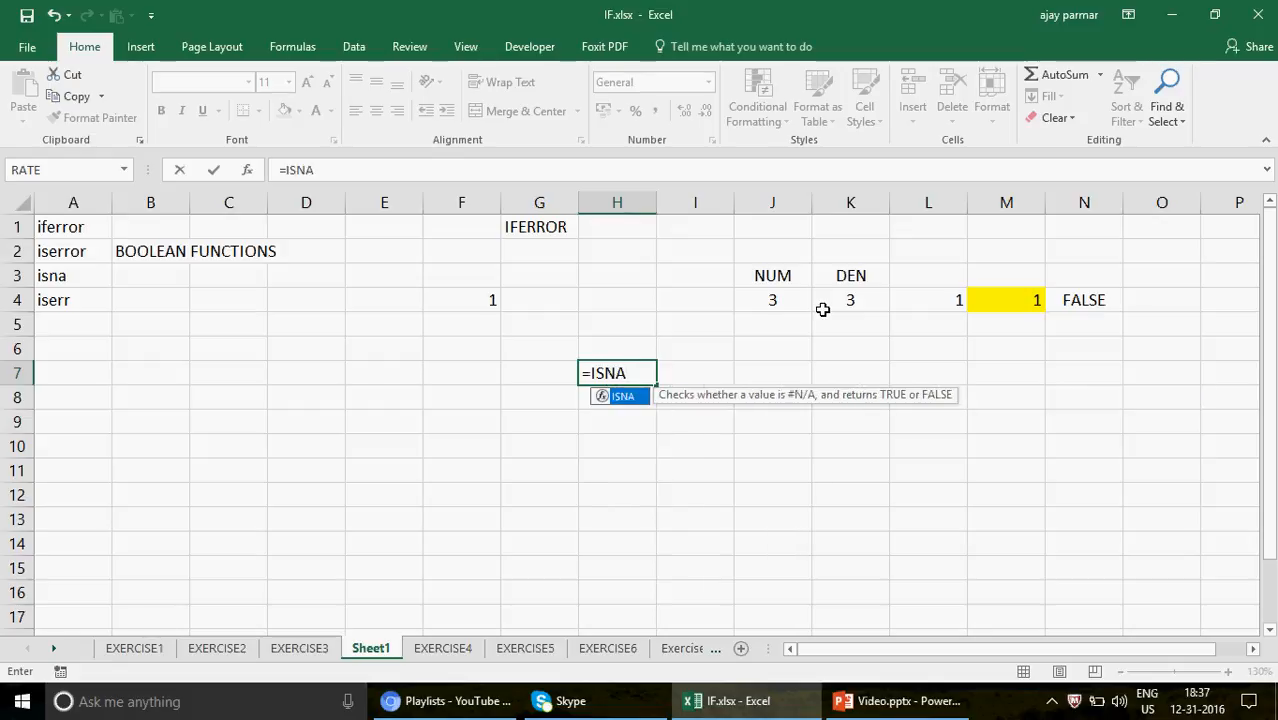
text(()
click(938, 302)
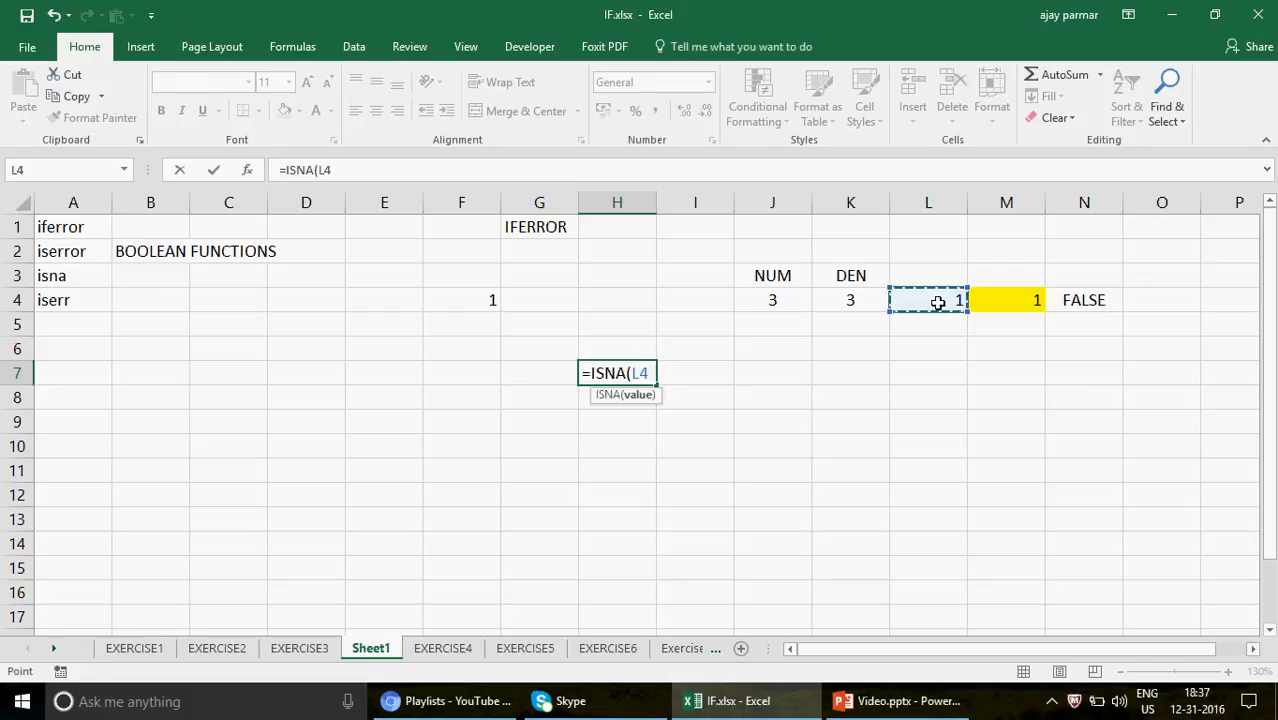
text())
key(Return)
key(Up)
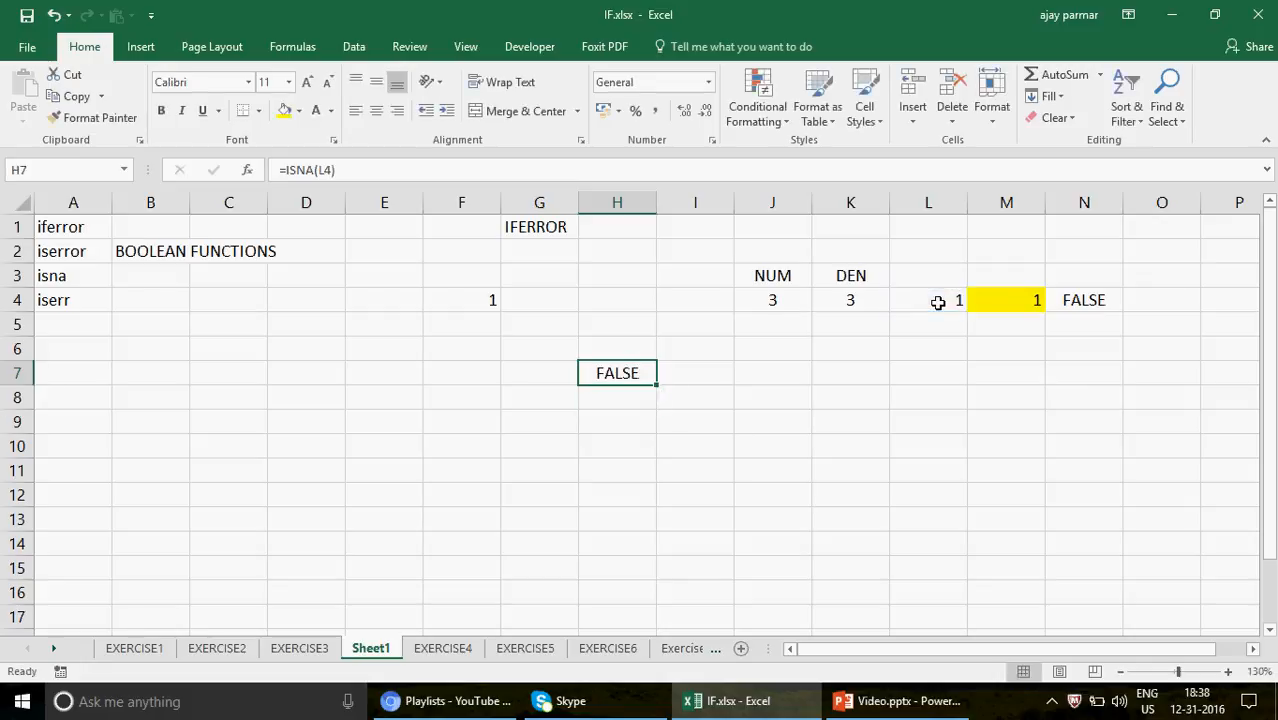
Step: Set the denominator in cell K4 to 0 and check the division in L4 against the ISNA formula in H7
click(859, 300)
text(0)
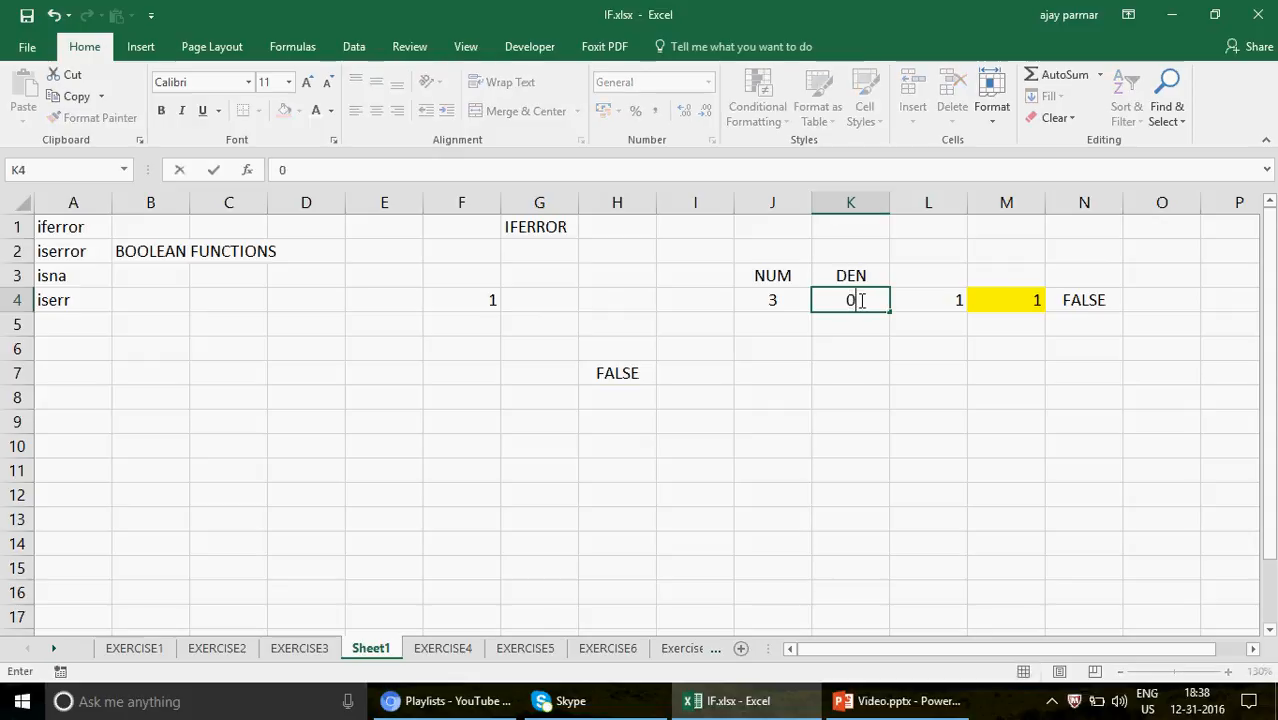
key(Return)
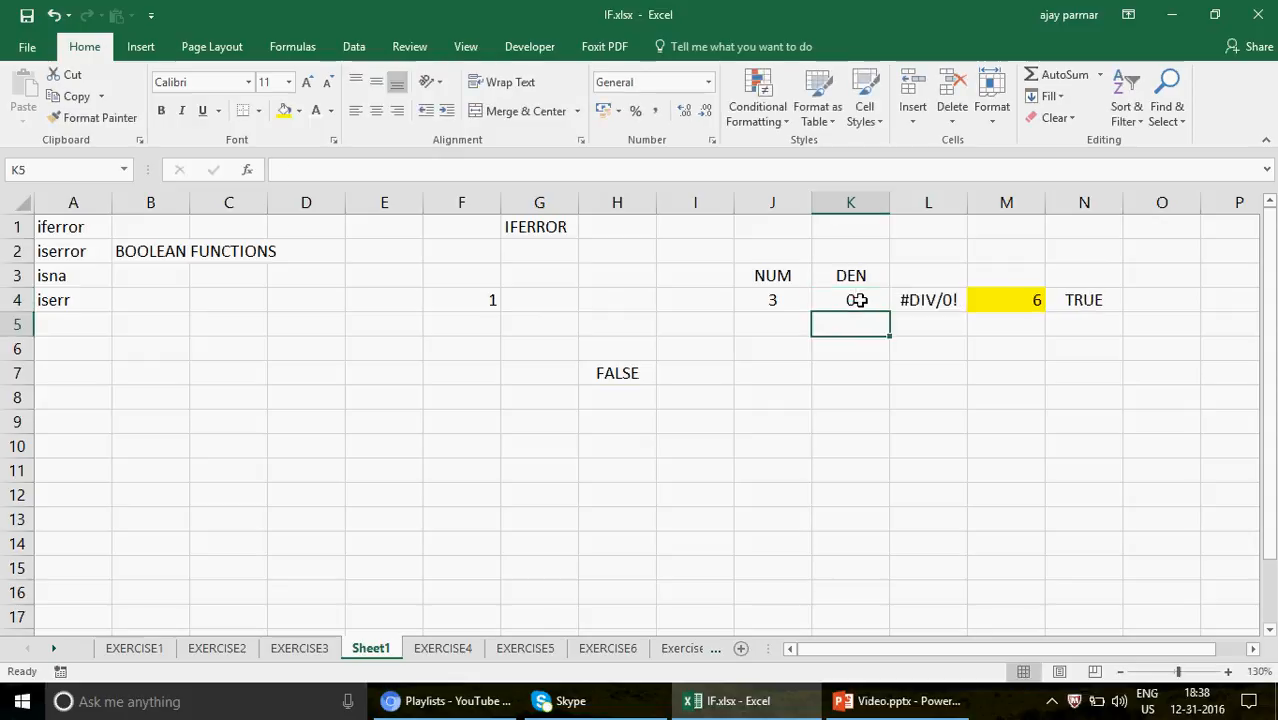
click(938, 300)
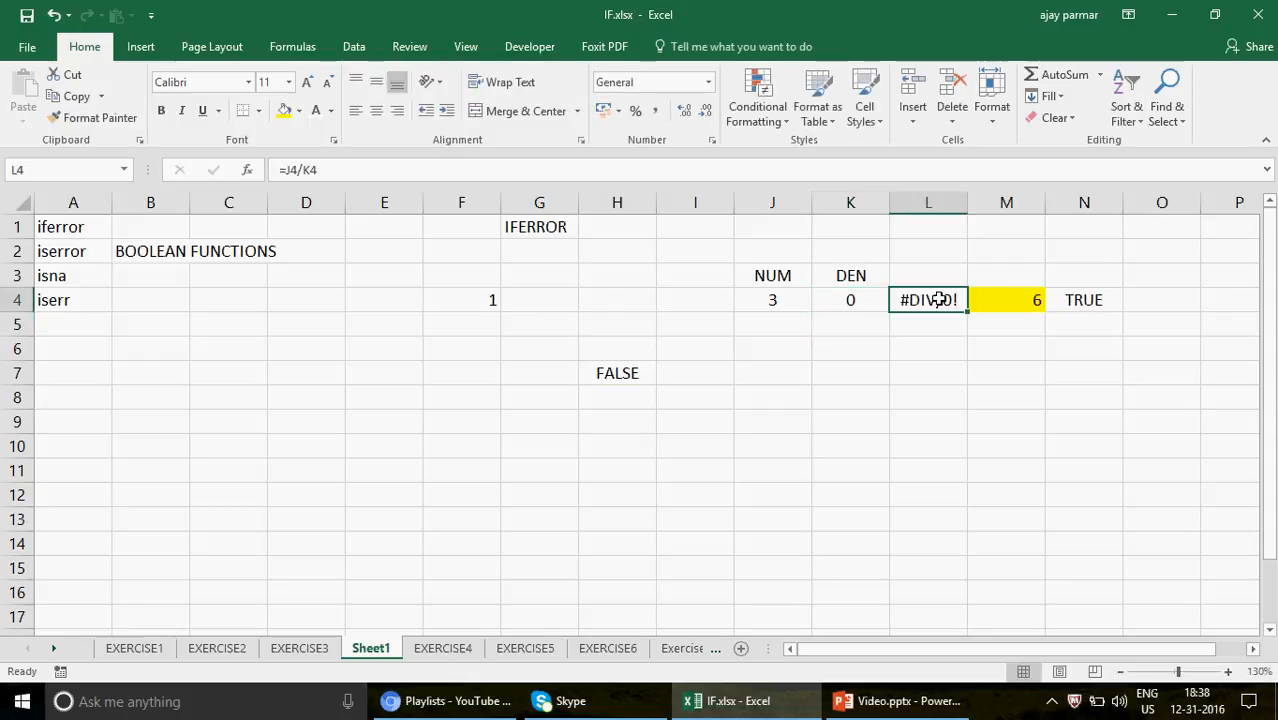
click(621, 374)
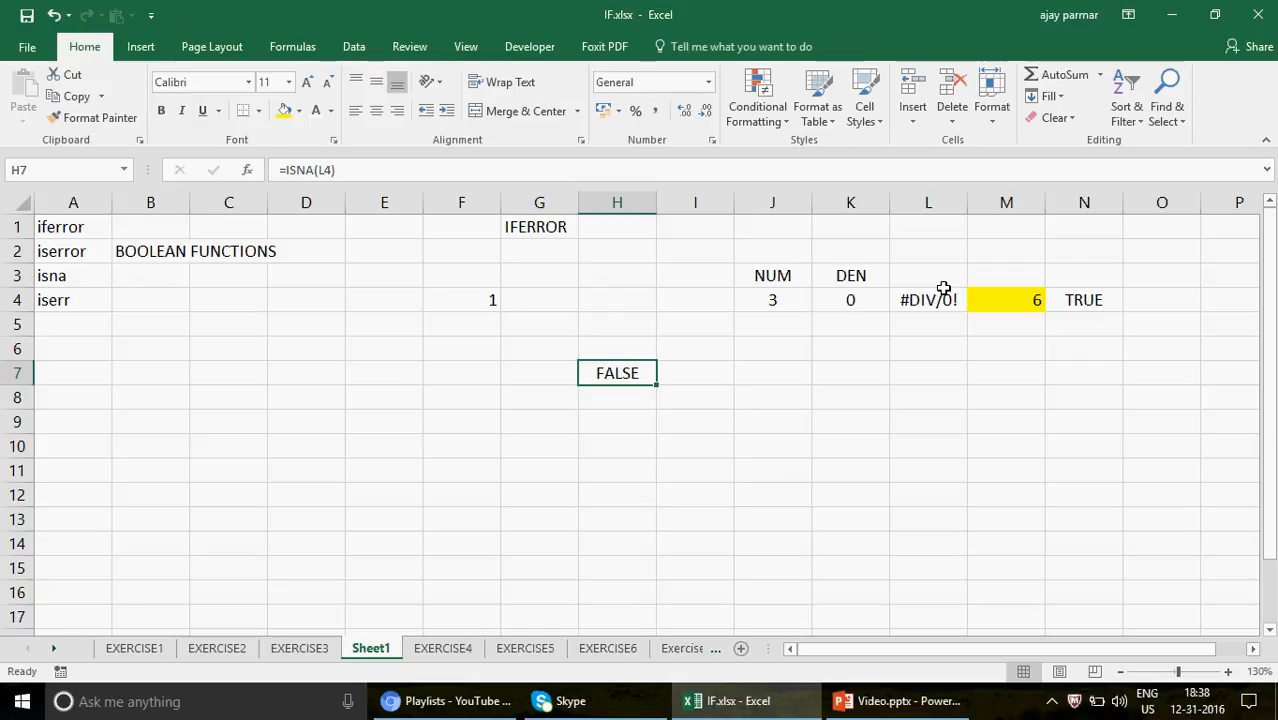
Step: Enter the formula =ISERR(L4) in cell H8 to check the division for any error except #N/A
click(627, 404)
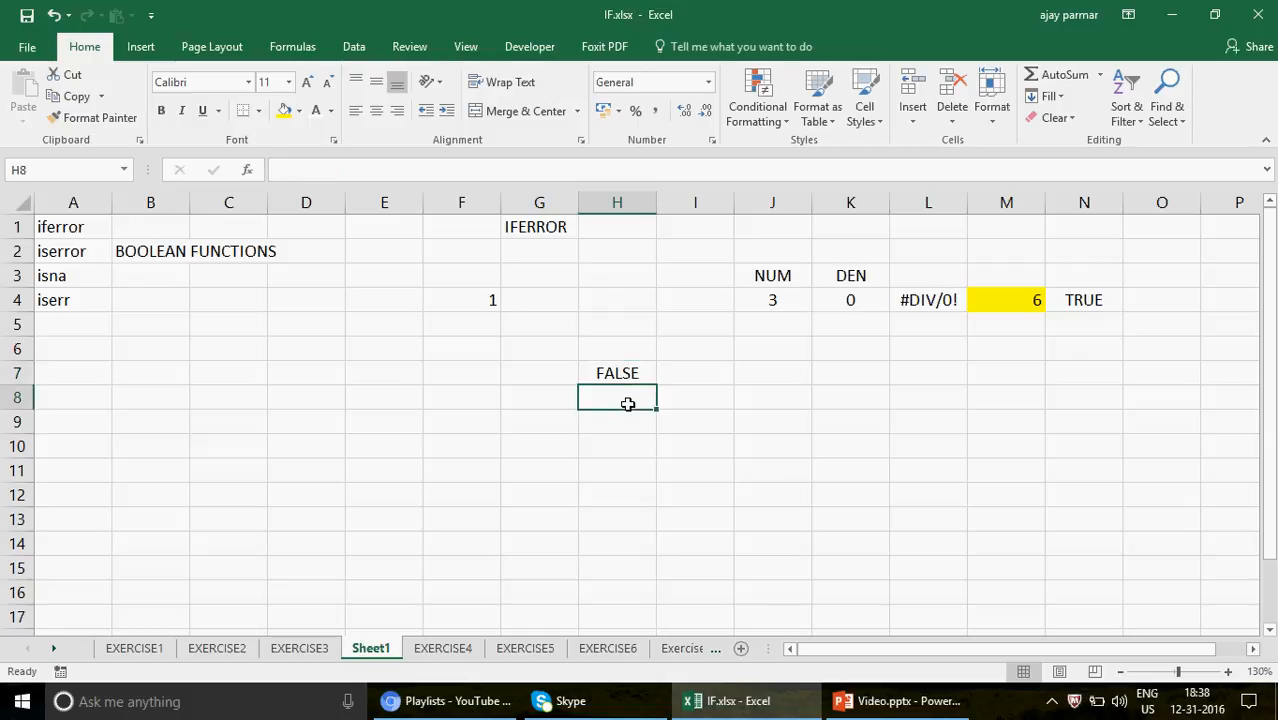
text(=ISE)
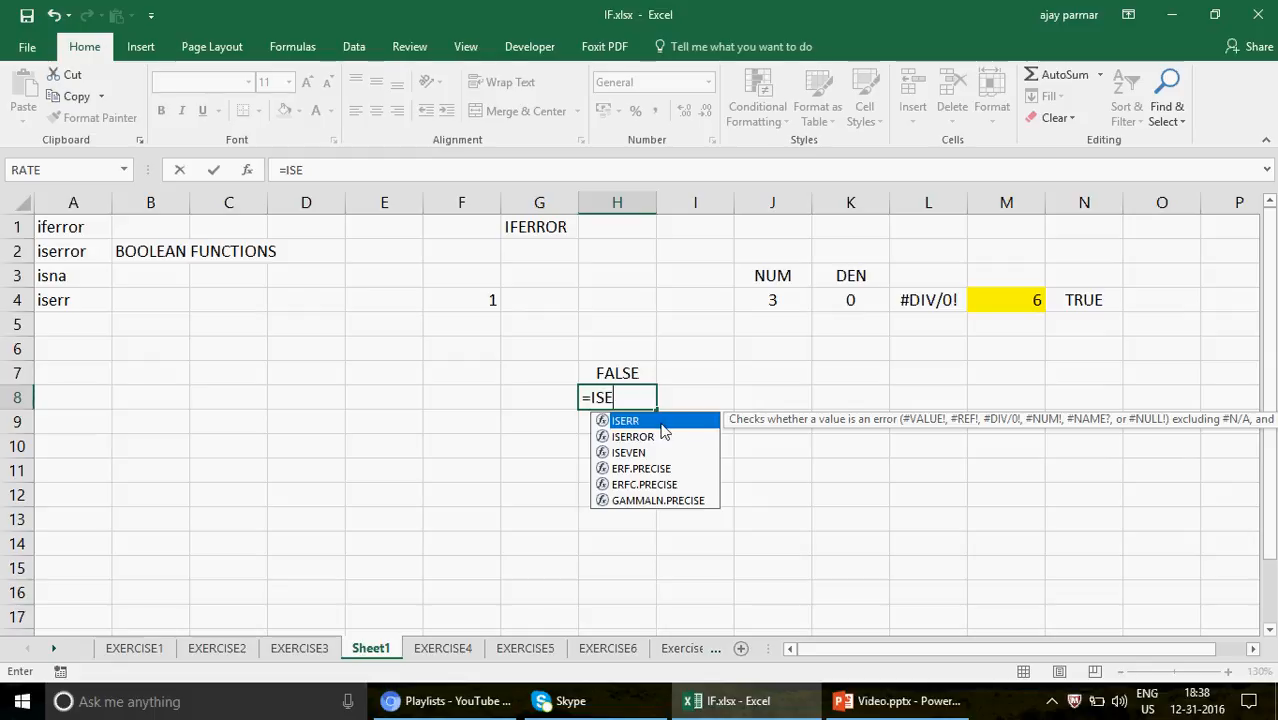
text(RR)
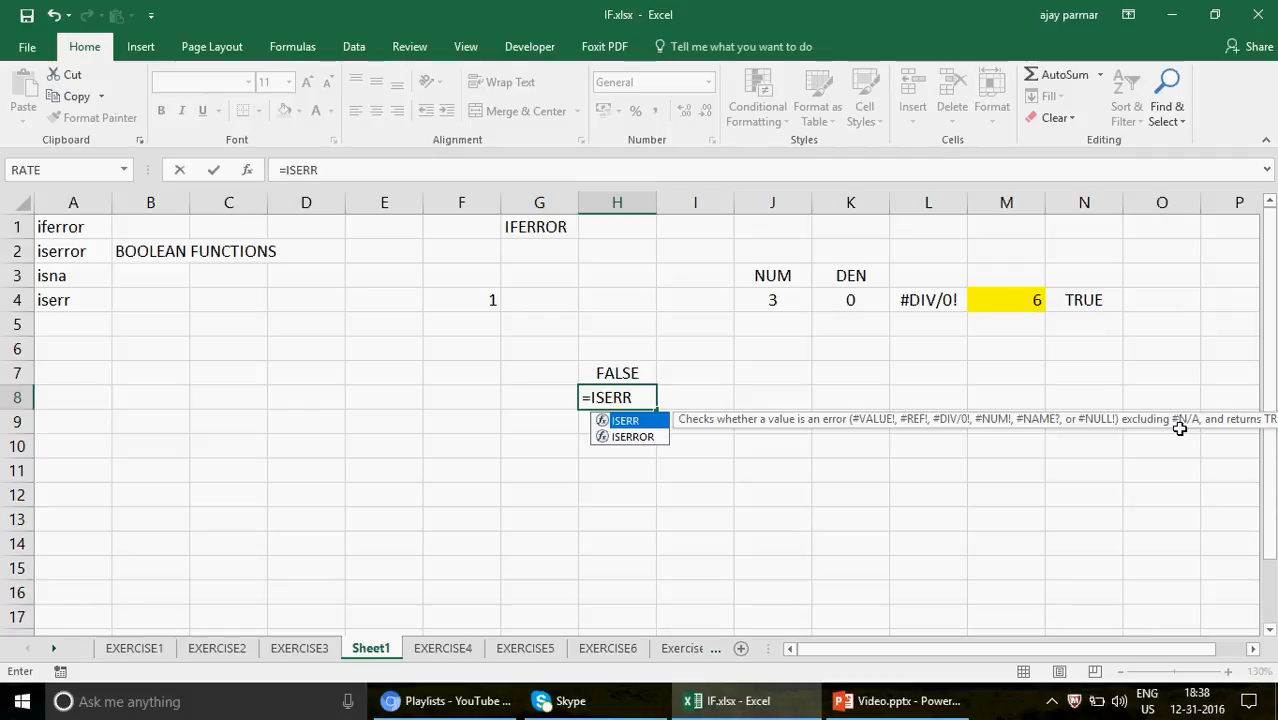
text(()
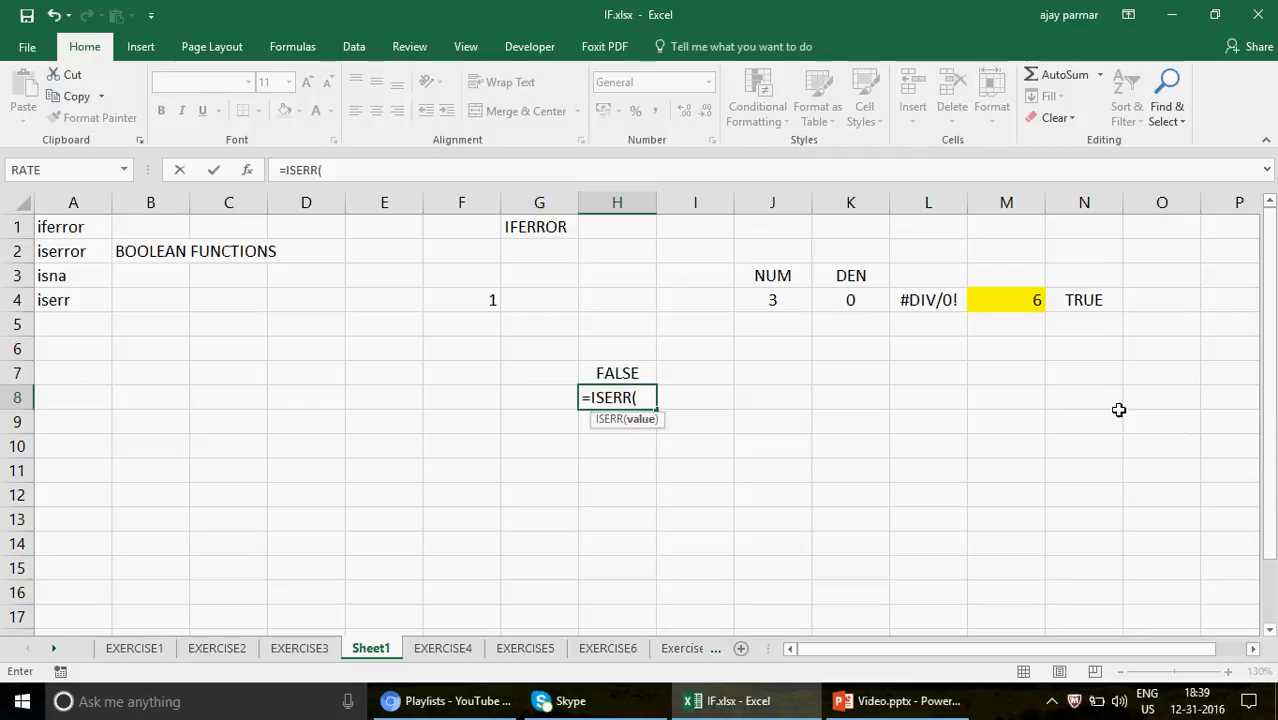
click(932, 297)
key(Return)
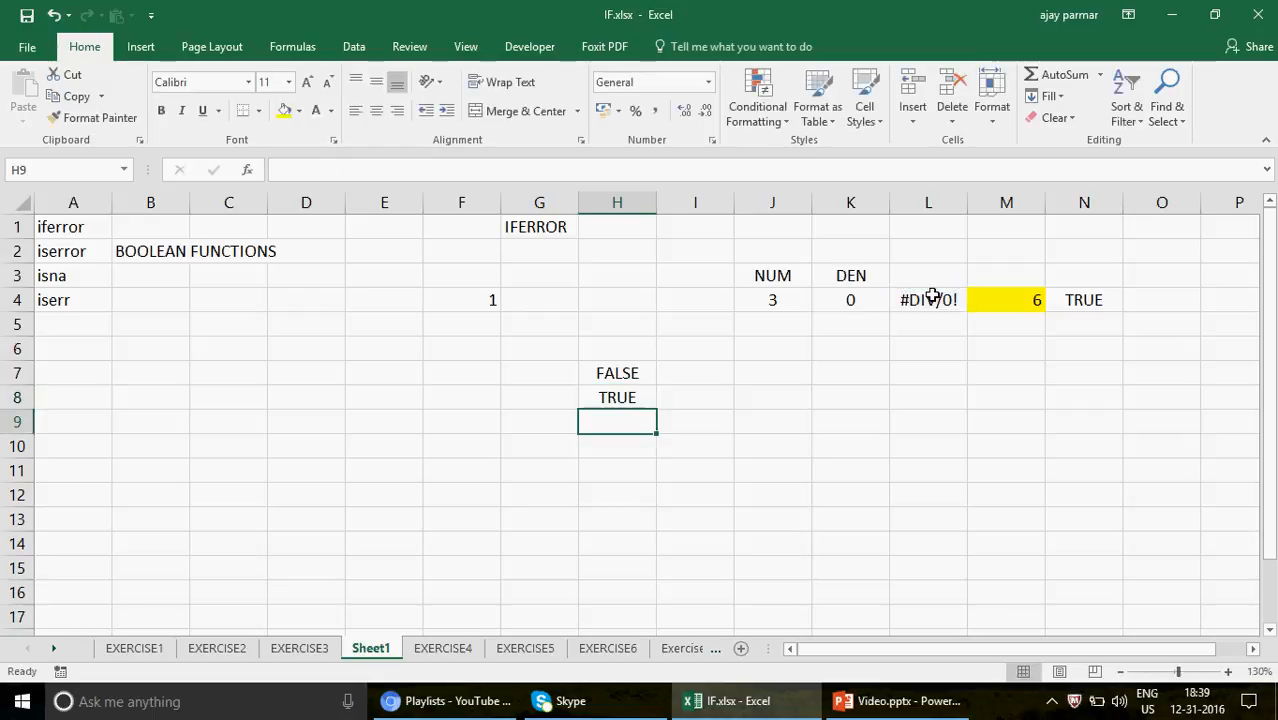
key(Up)
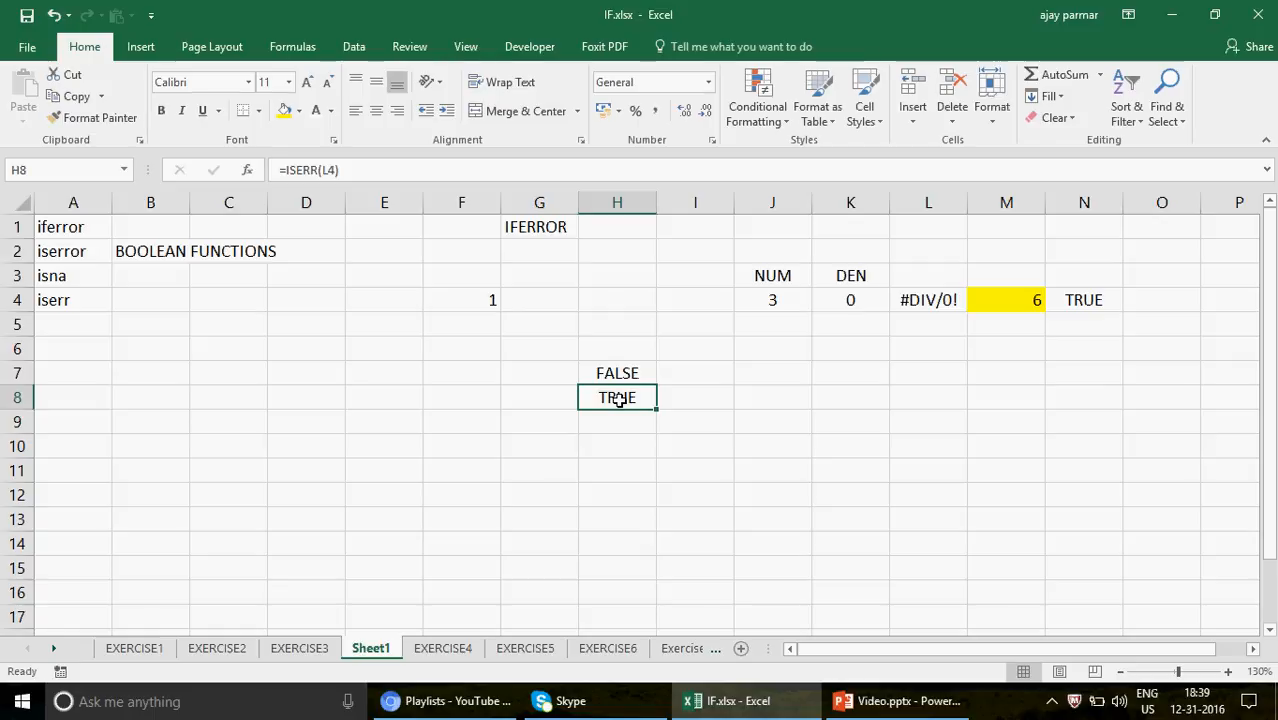
click(186, 471)
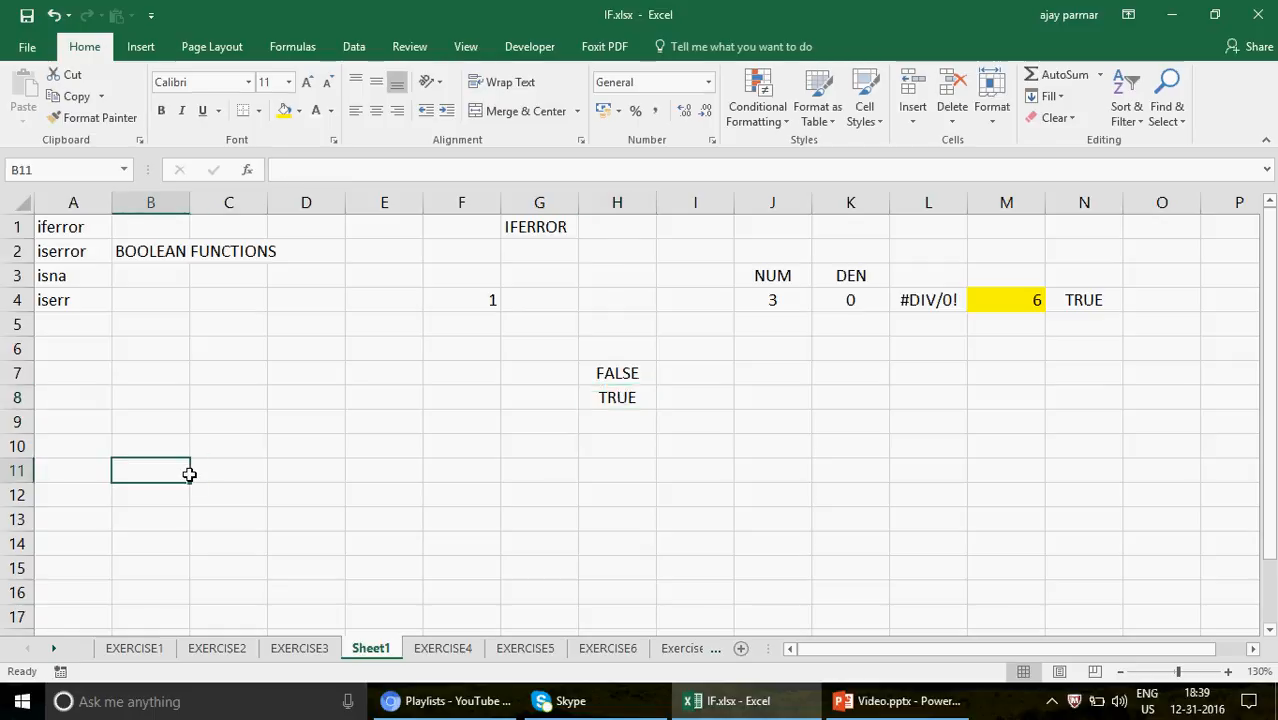
Step: Enter the heading NAME in cell C10 with the entries ABC and XYZ below it
click(254, 440)
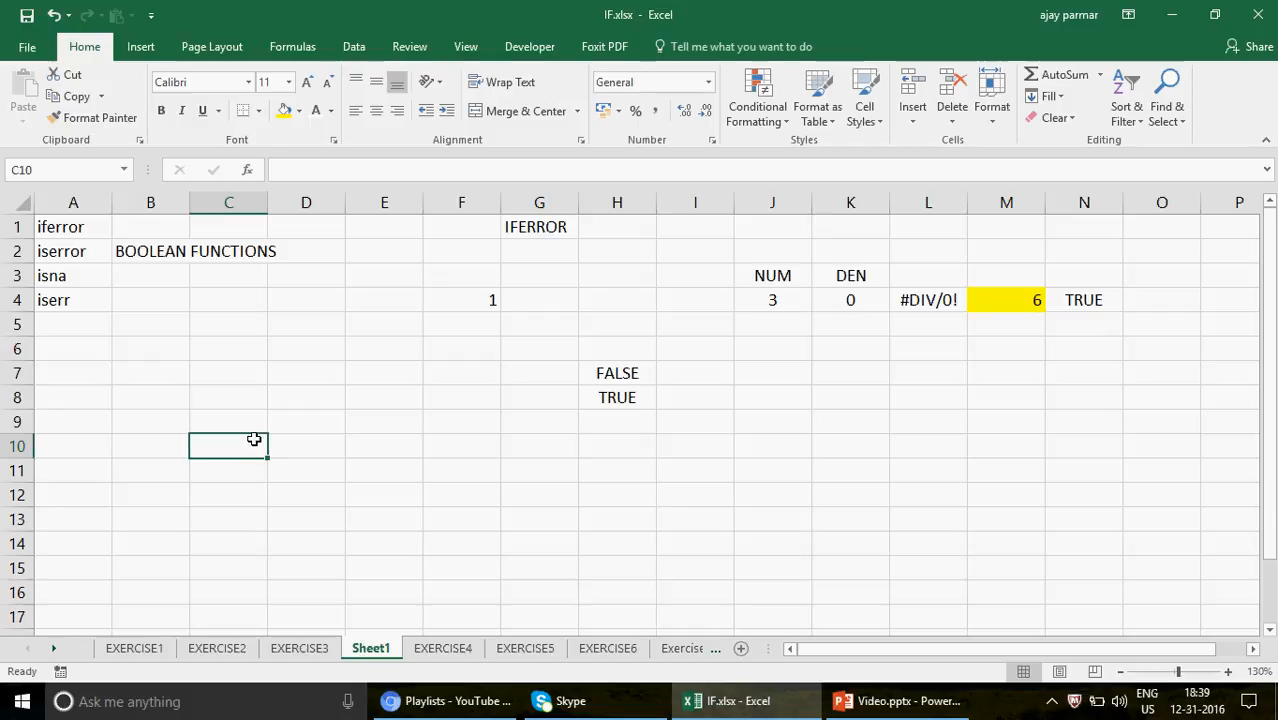
text(NAME)
key(Return)
text(ABC)
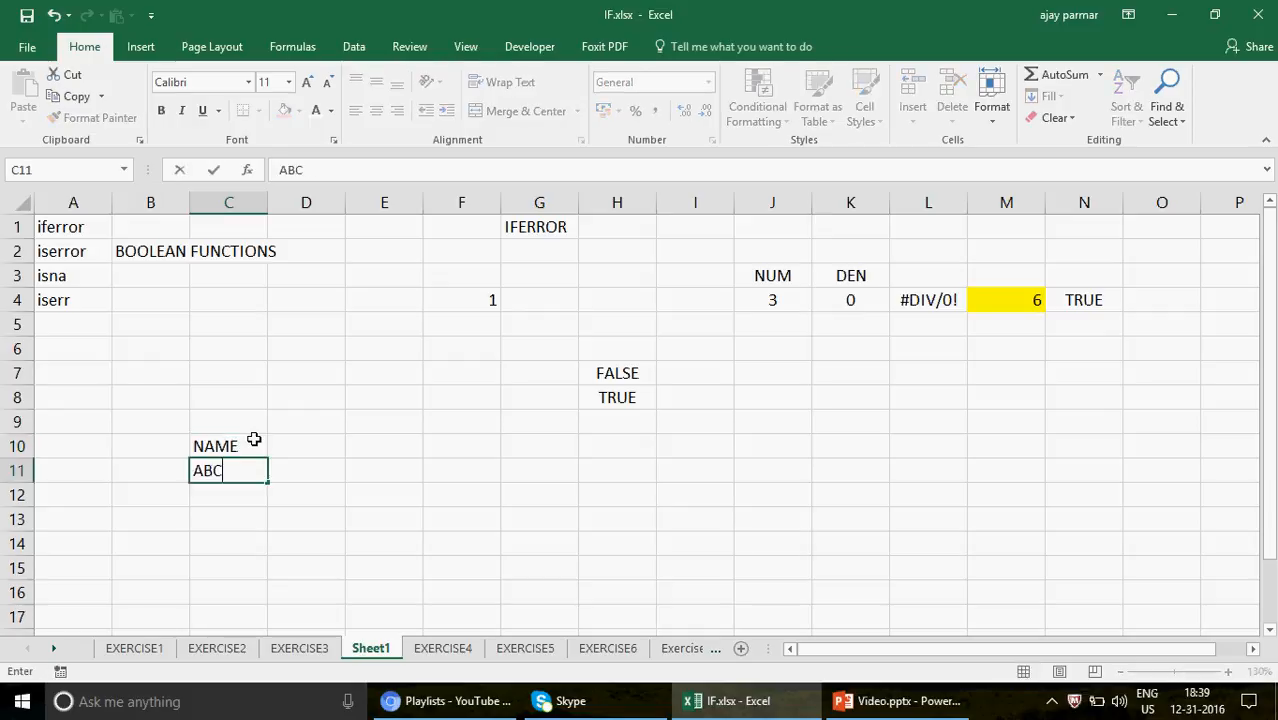
key(Return)
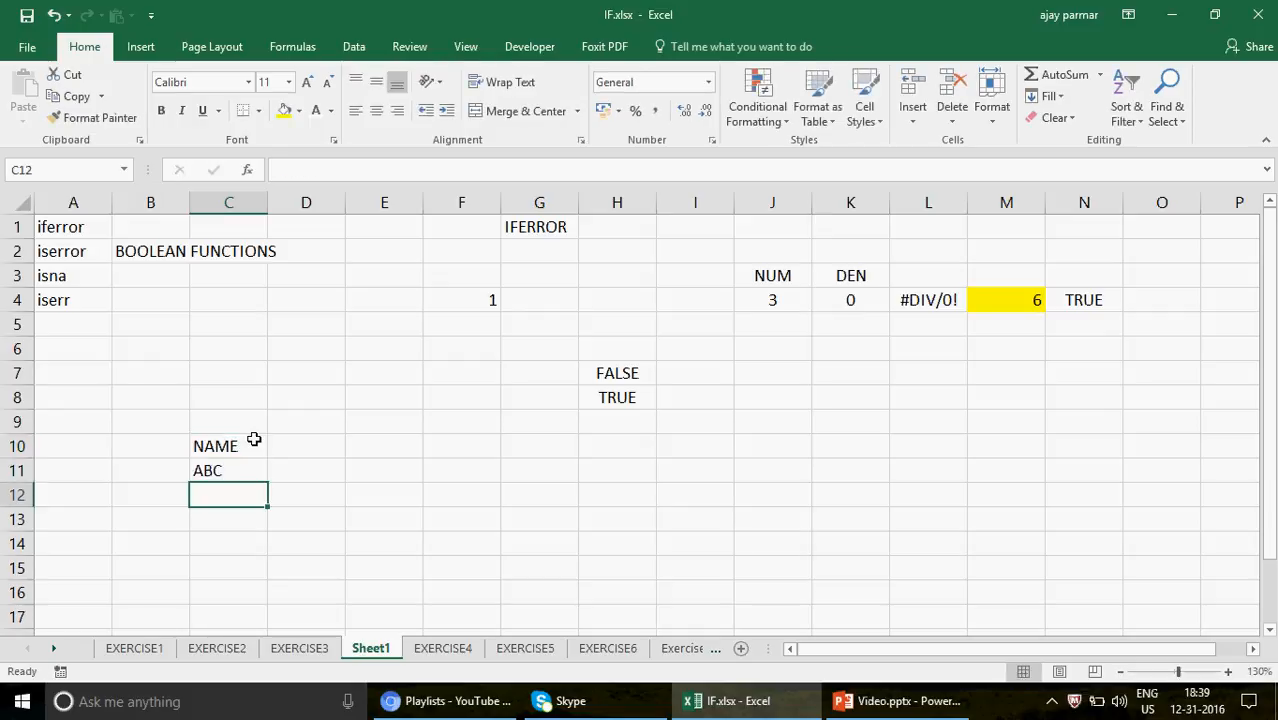
text(XYZ)
key(Return)
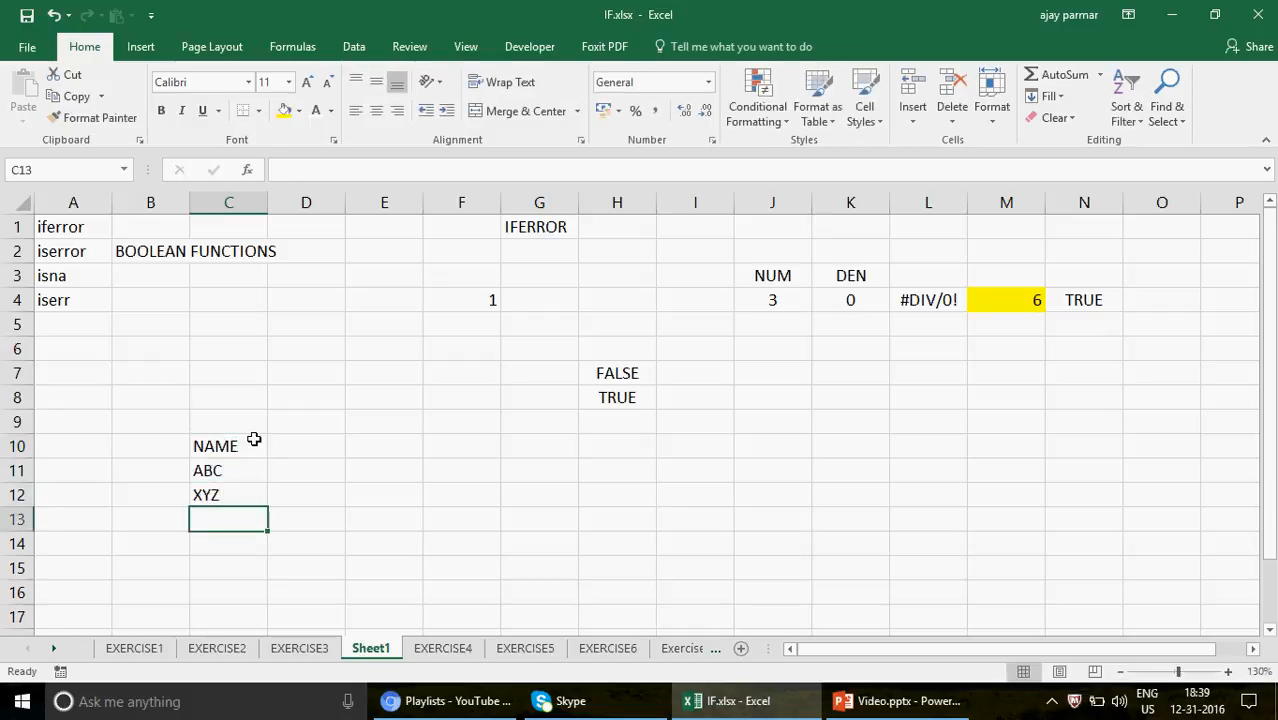
Step: Enter the heading EMPID in cell D10 with the values 33 and 44 below it
click(254, 440)
key(Right)
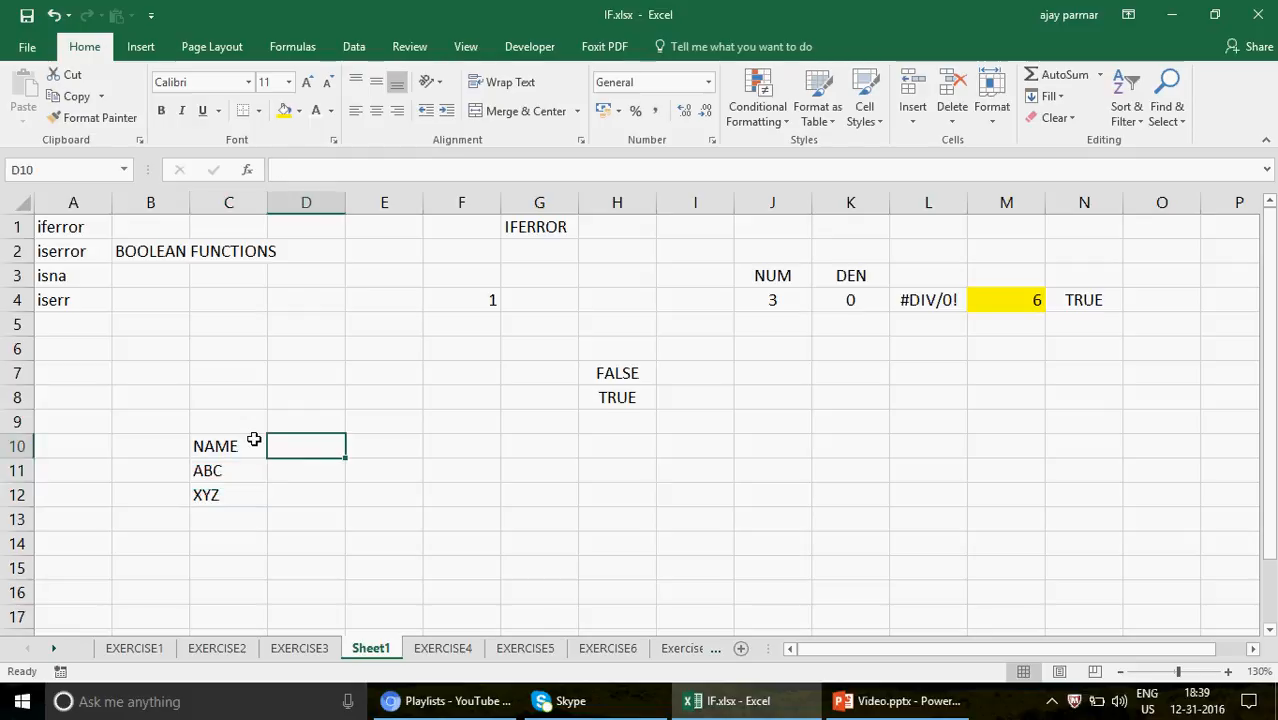
text(EMPID)
key(Return)
text(33)
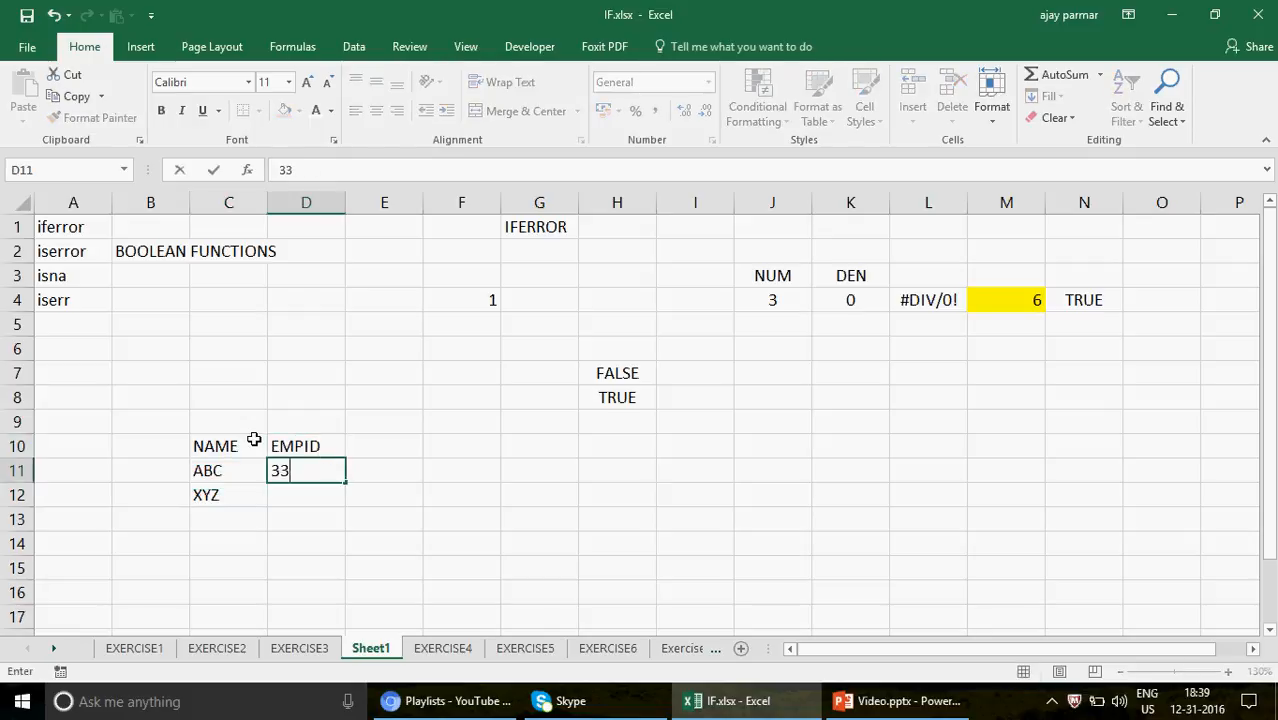
key(Return)
text(44)
key(Return)
Step: Apply all borders to the table in C10:D12 and center its contents
key(Up)
key(Up)
key(Up)
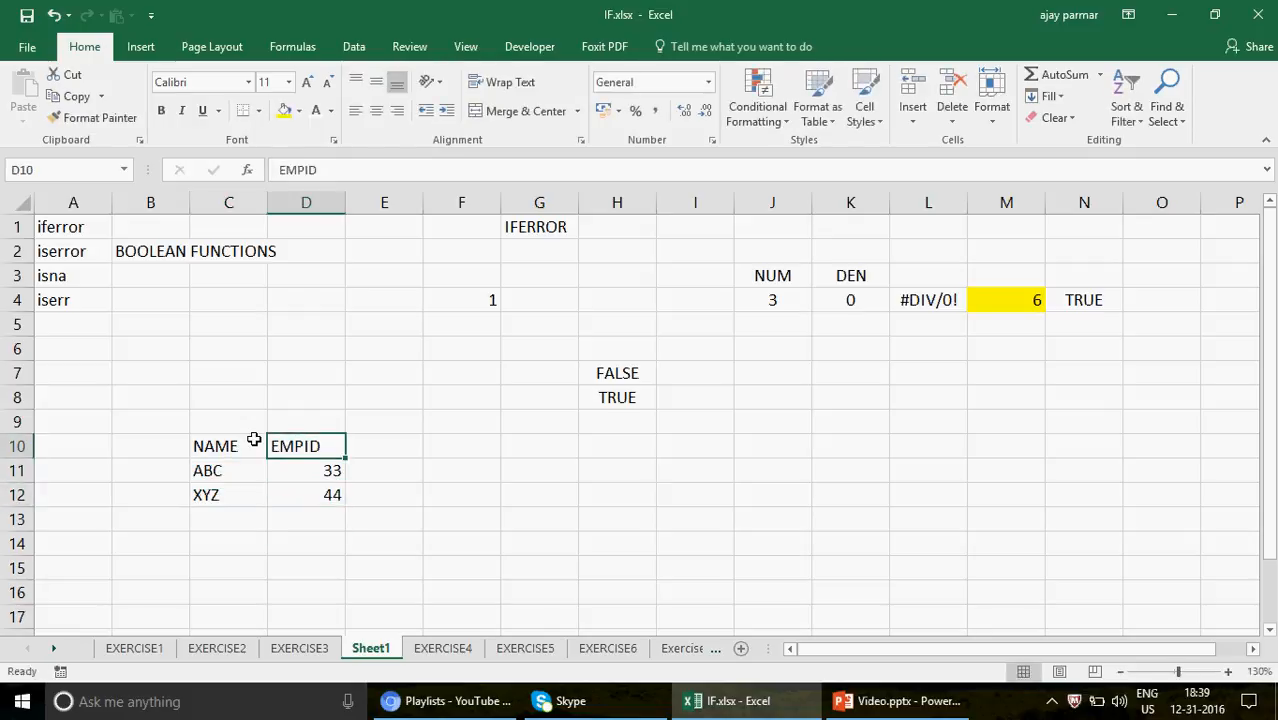
key(Left)
key(shift+Right)
key(shift+Down)
key(shift+Down)
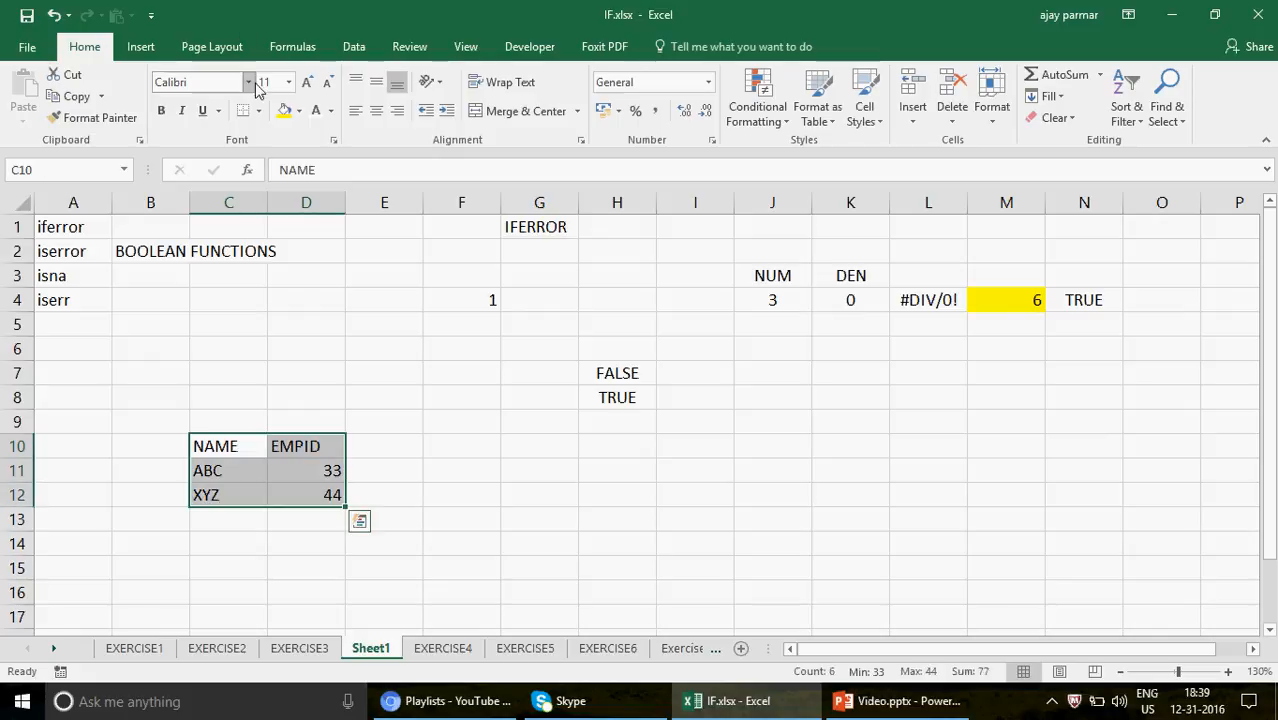
click(259, 112)
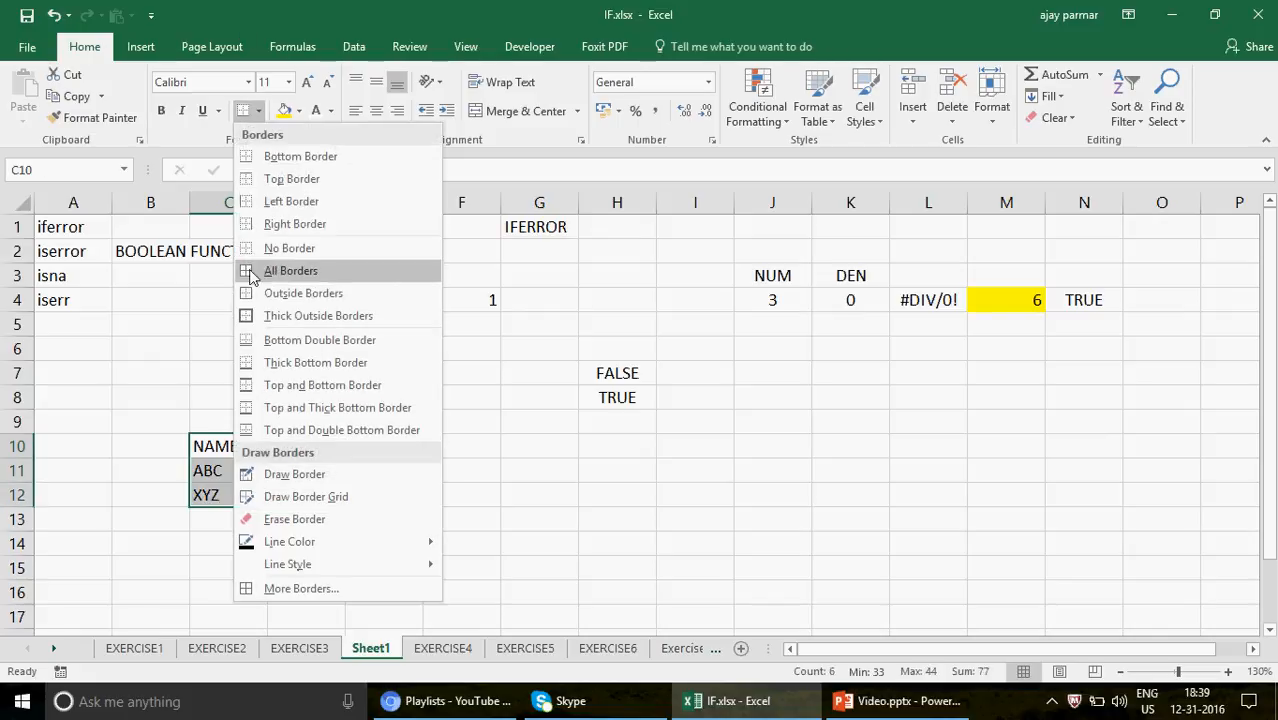
click(262, 266)
click(376, 112)
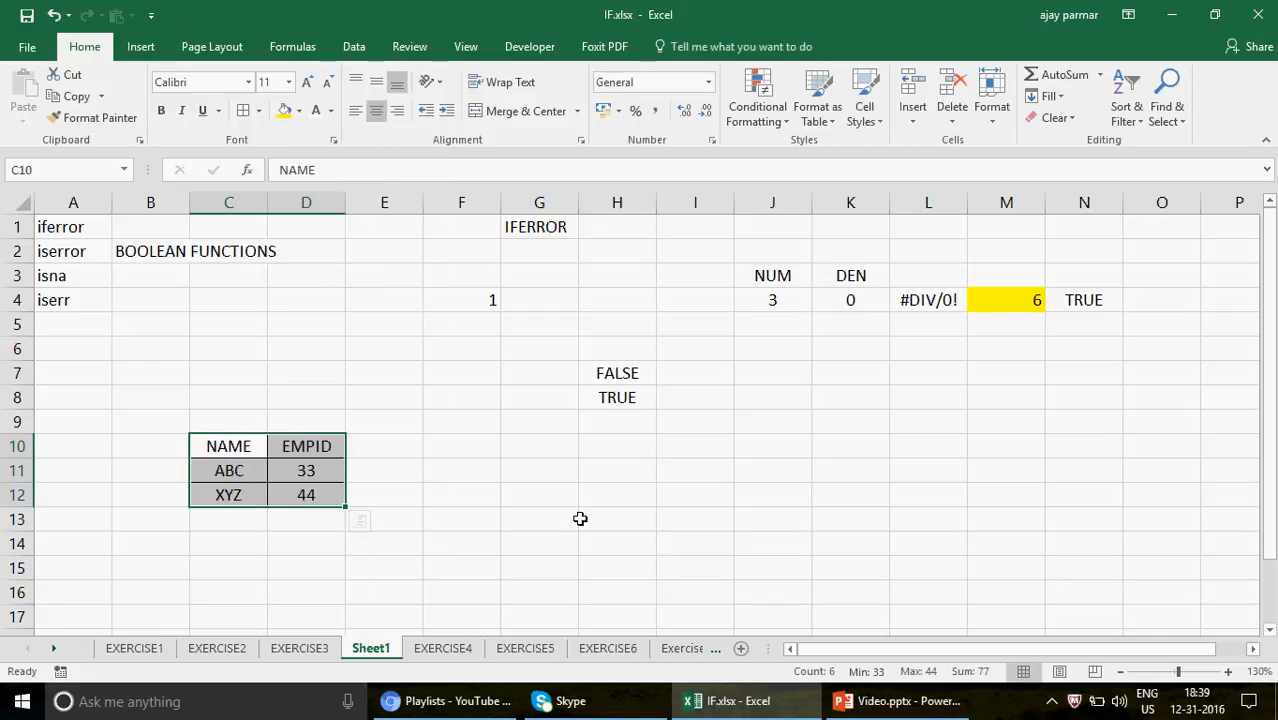
Step: Start a lookup table in H12 with the heading NAME and the entries XYZ and HGD below it
click(650, 499)
text(NAME)
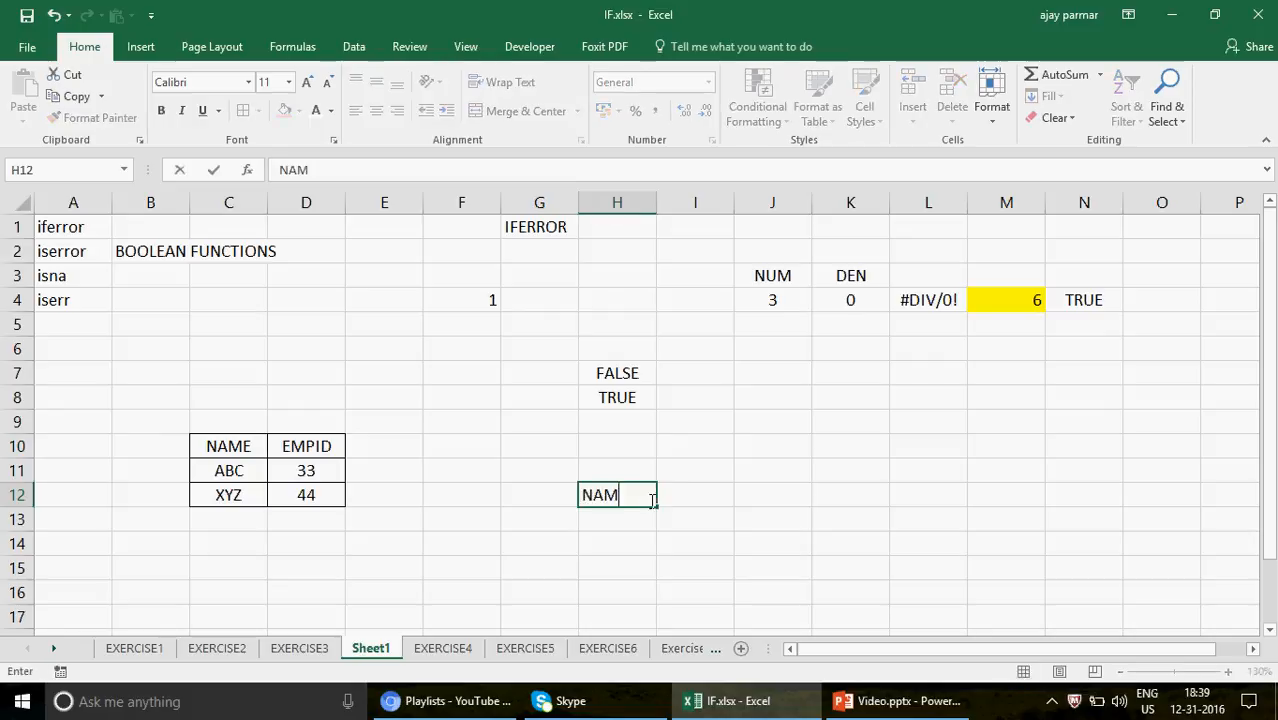
key(Return)
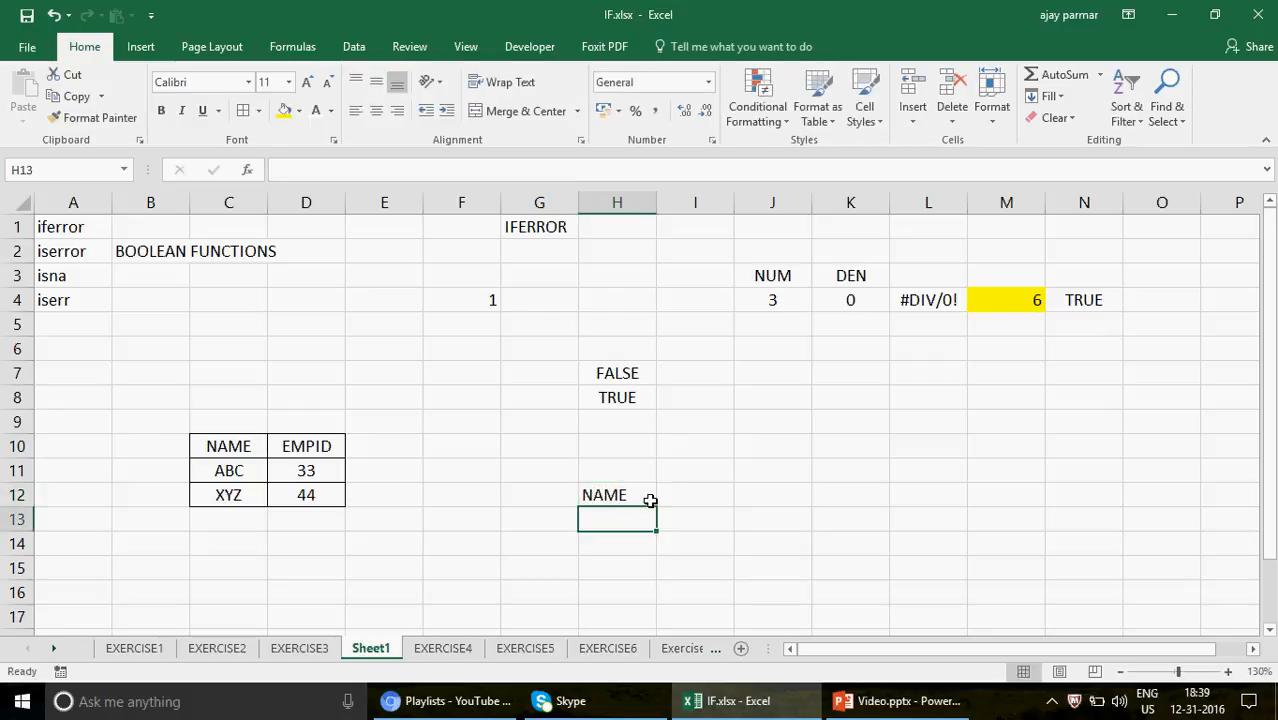
text(XYZ)
key(Return)
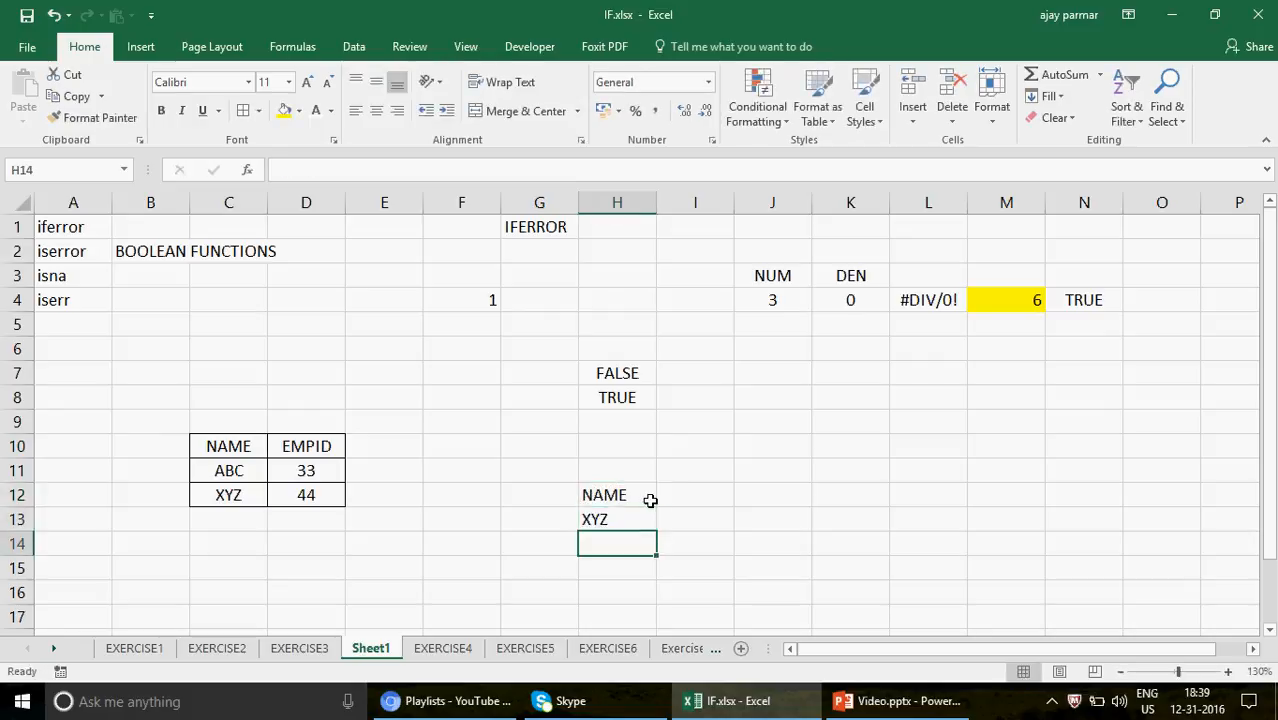
text(HGD)
key(Return)
Step: Add the heading EMPID in cell I12 beside the lookup table's NAME heading
key(Up)
key(Up)
key(Up)
key(Right)
text(EMPID)
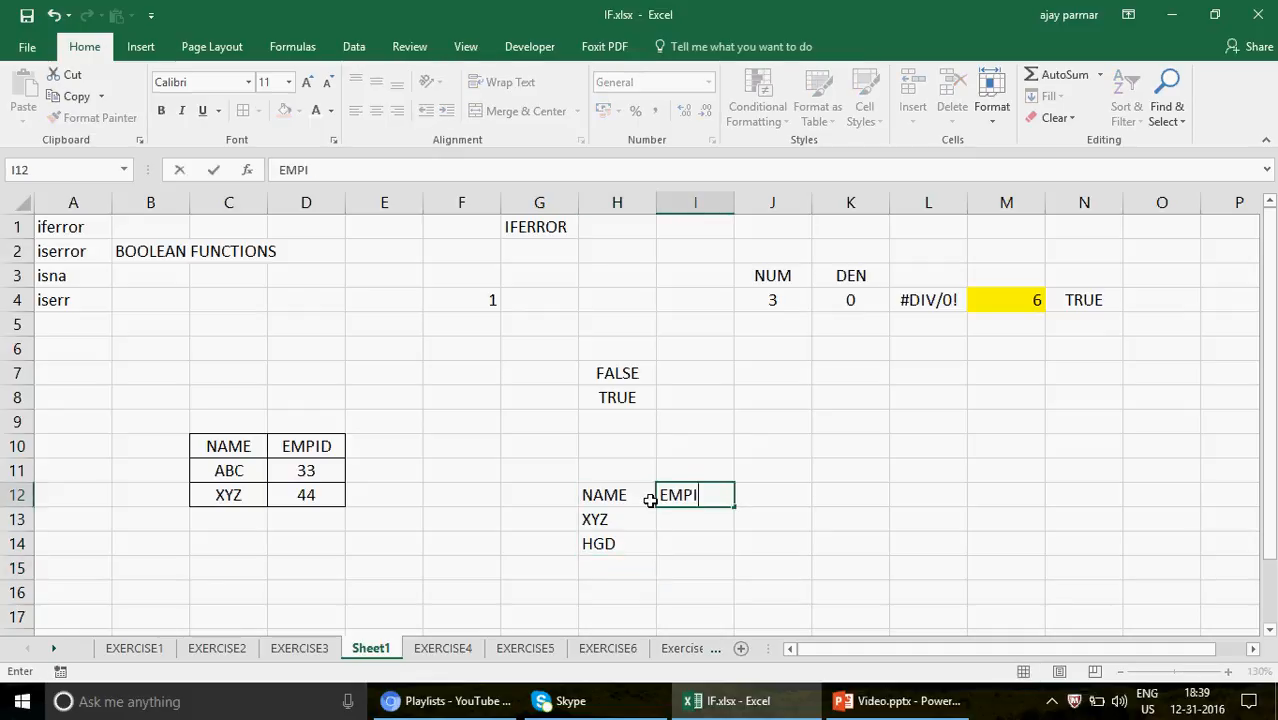
key(Return)
Step: Enter the formula =VLOOKUP(H13,$C$10:$D$12,2,0) in cell I13 and copy it down to I14
text(=VLOOK)
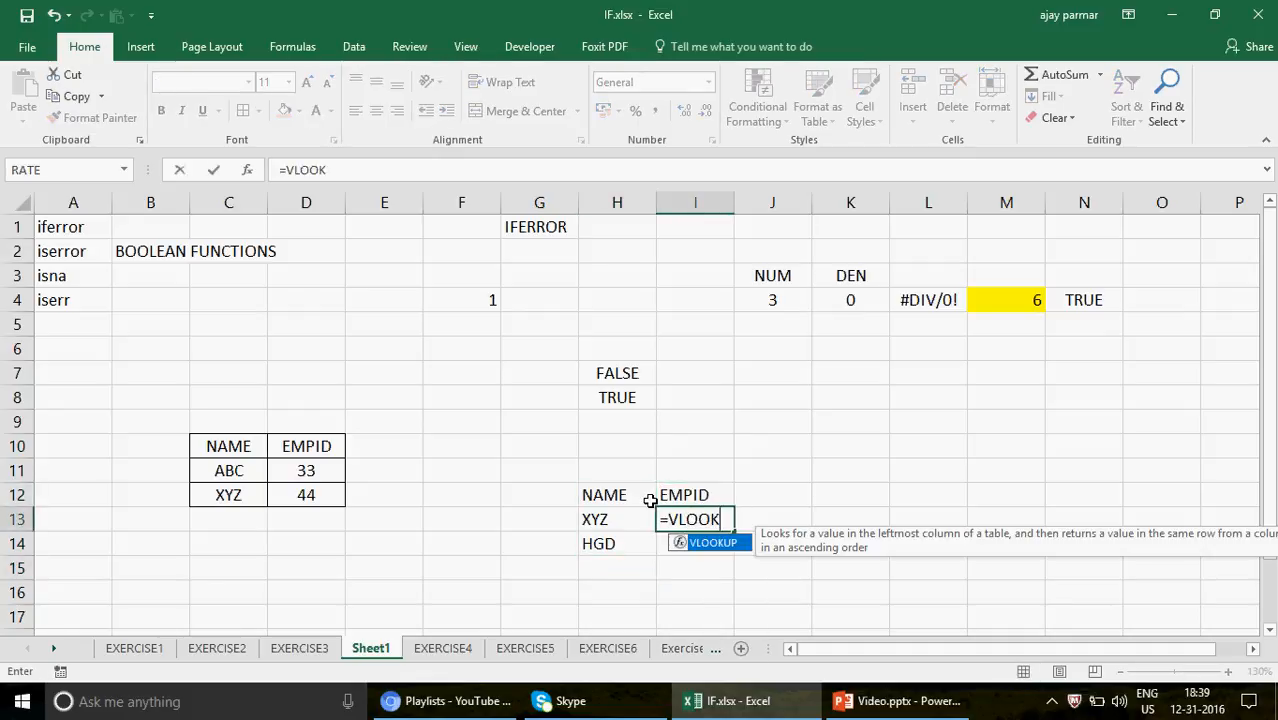
text(UP()
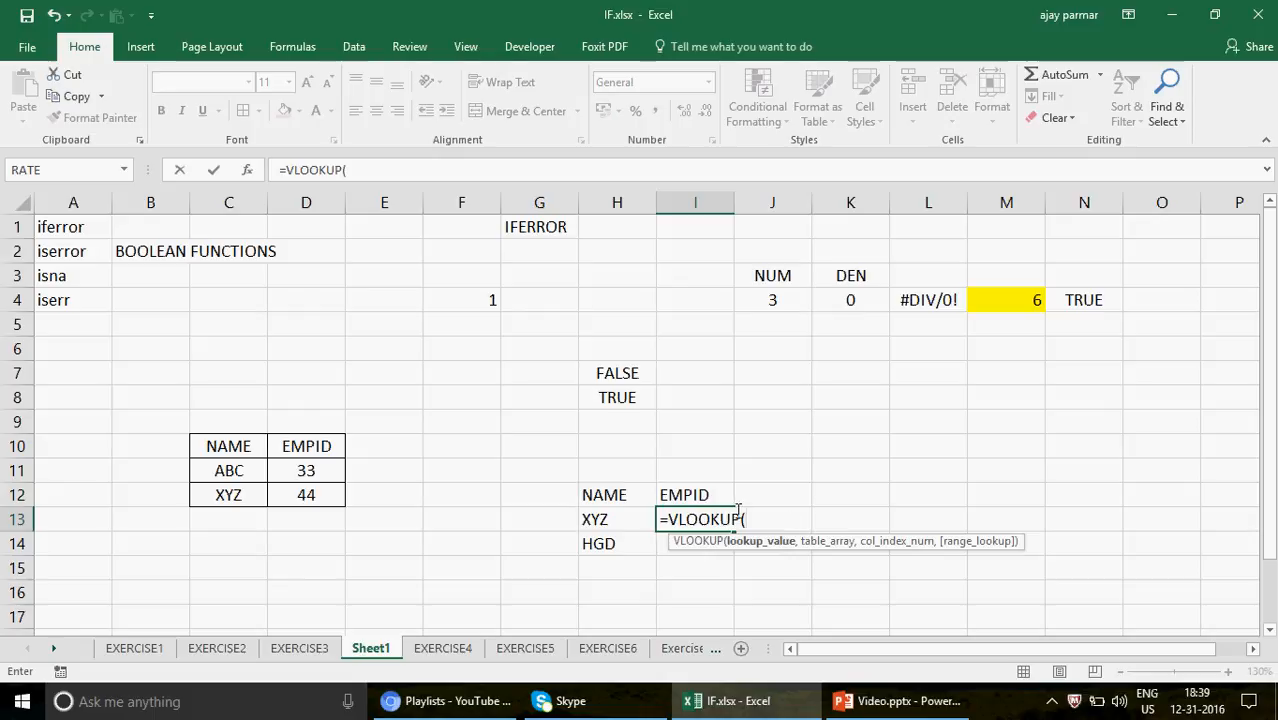
click(595, 517)
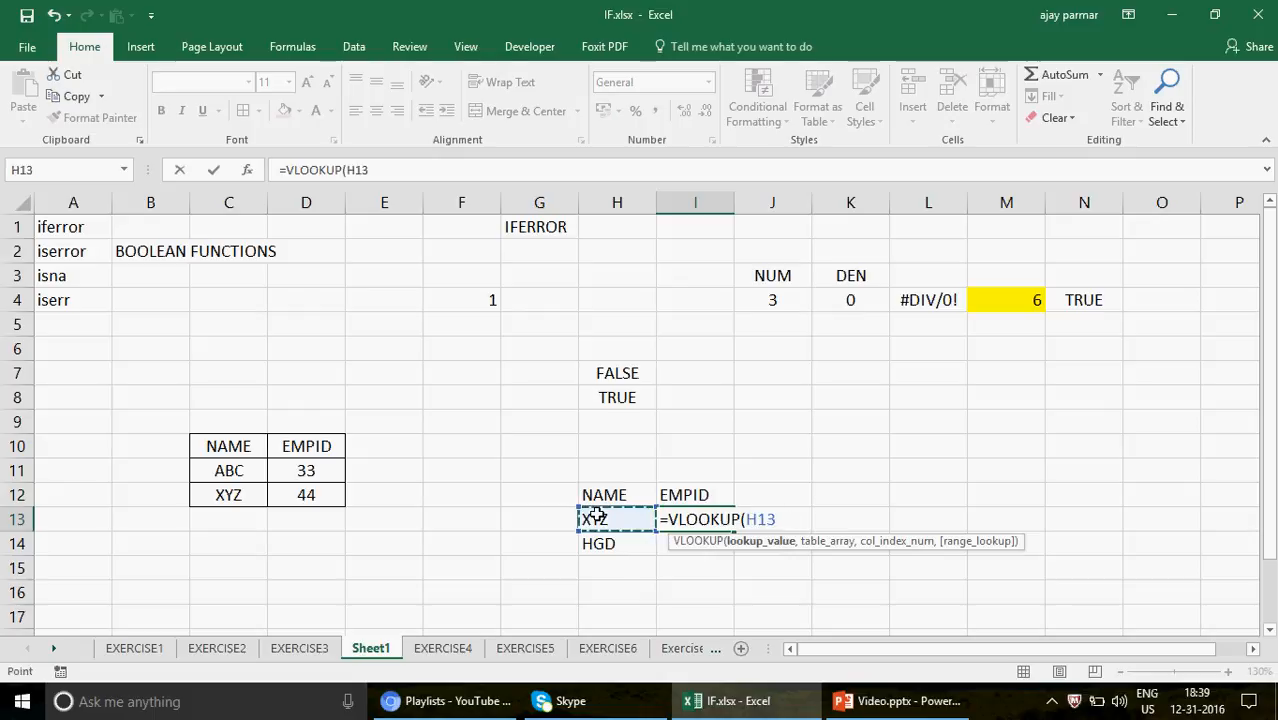
text(,)
drag(214, 443, 320, 495)
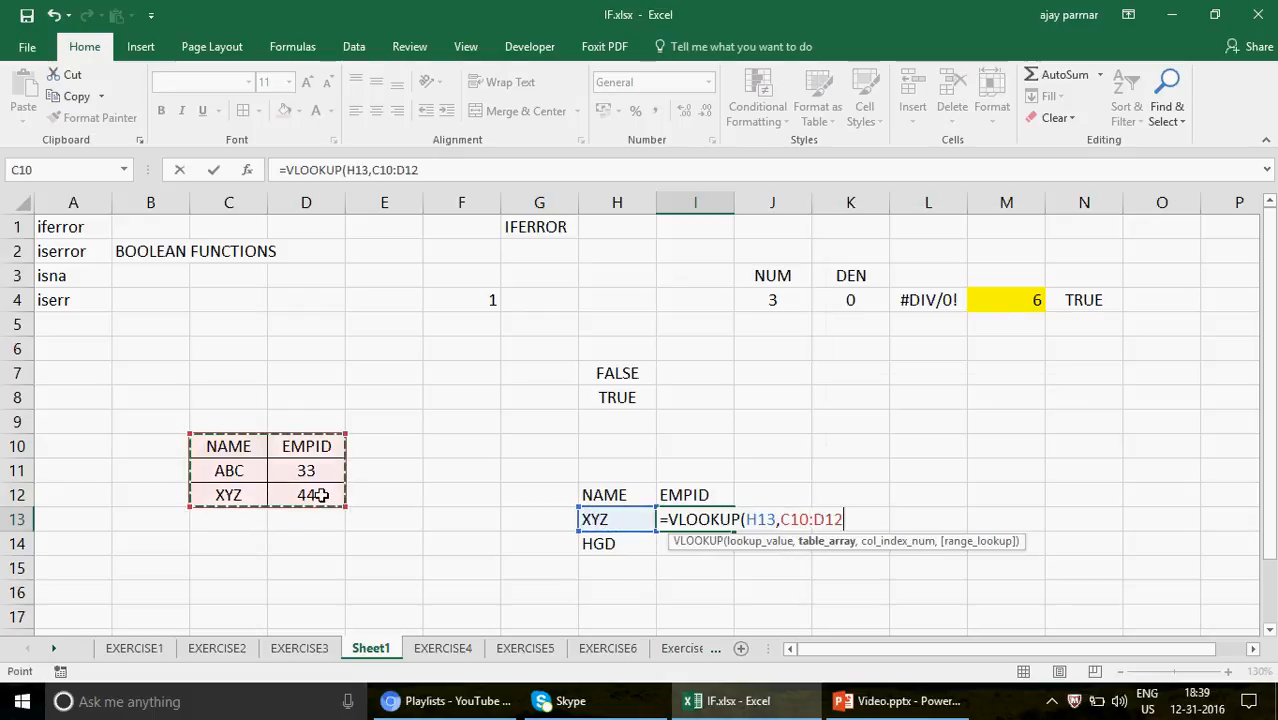
key(F5)
click(1050, 436)
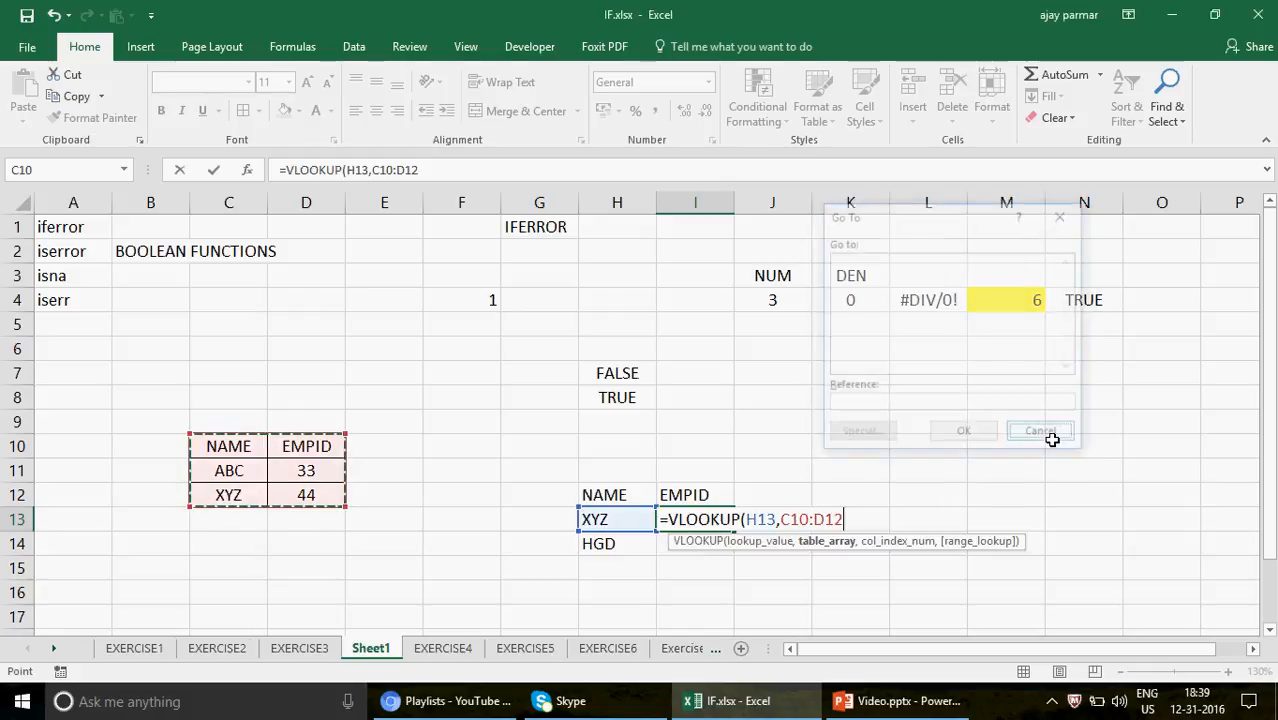
key(F4)
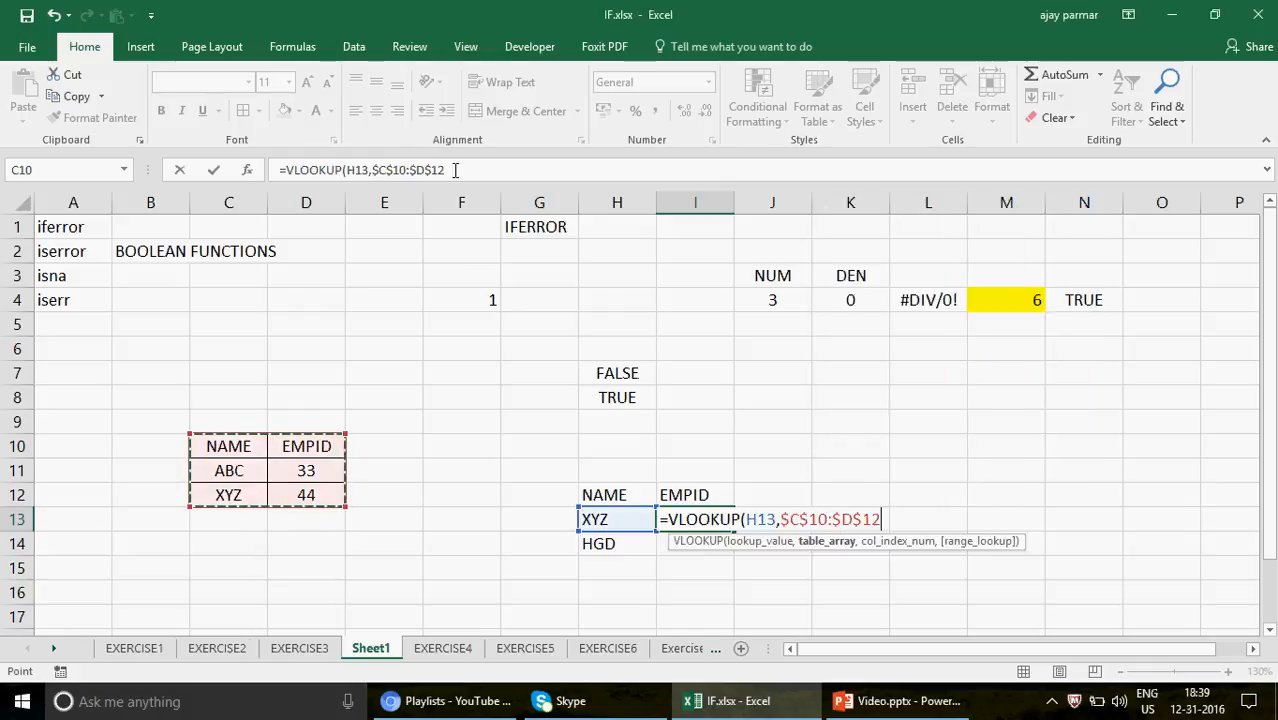
text(,2)
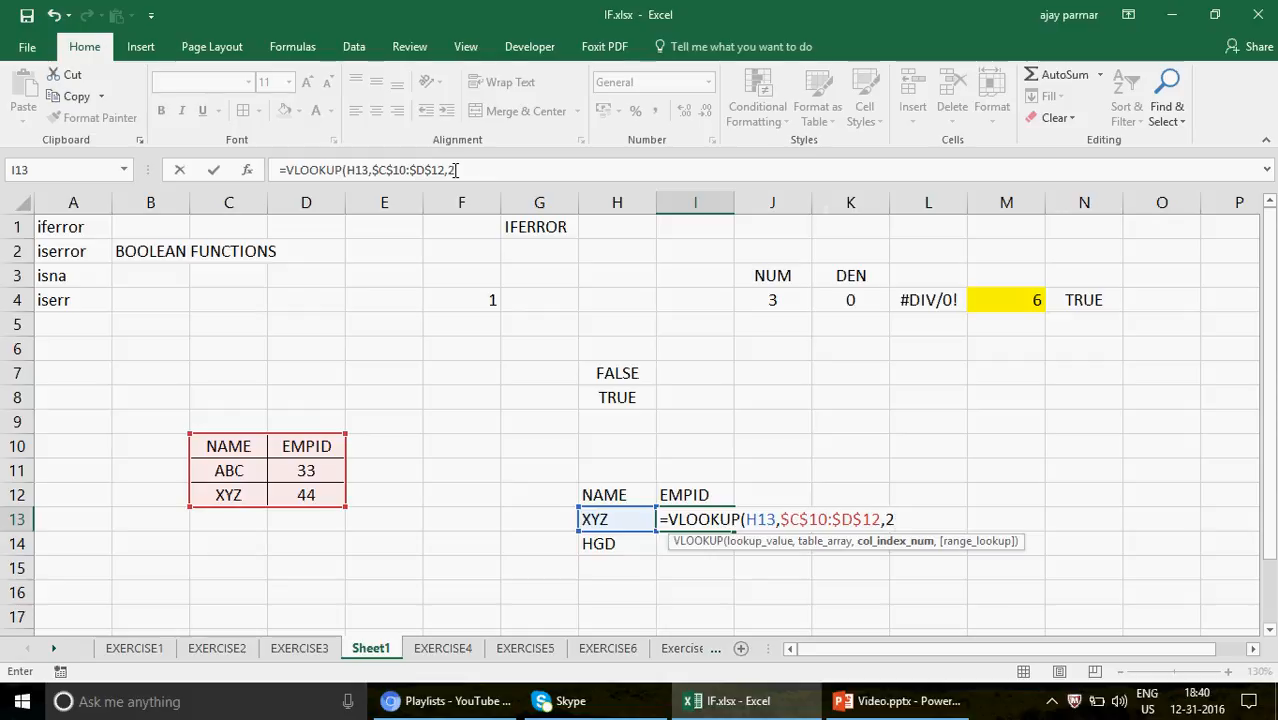
text(,0)
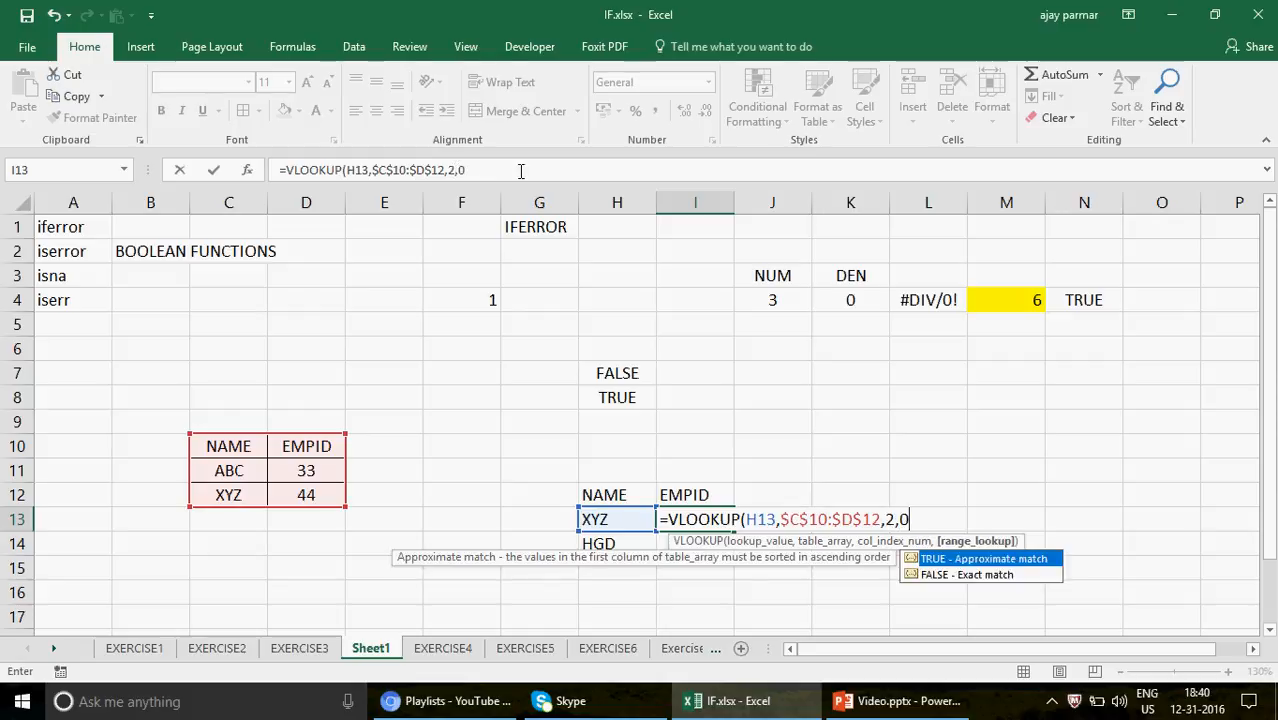
click(521, 170)
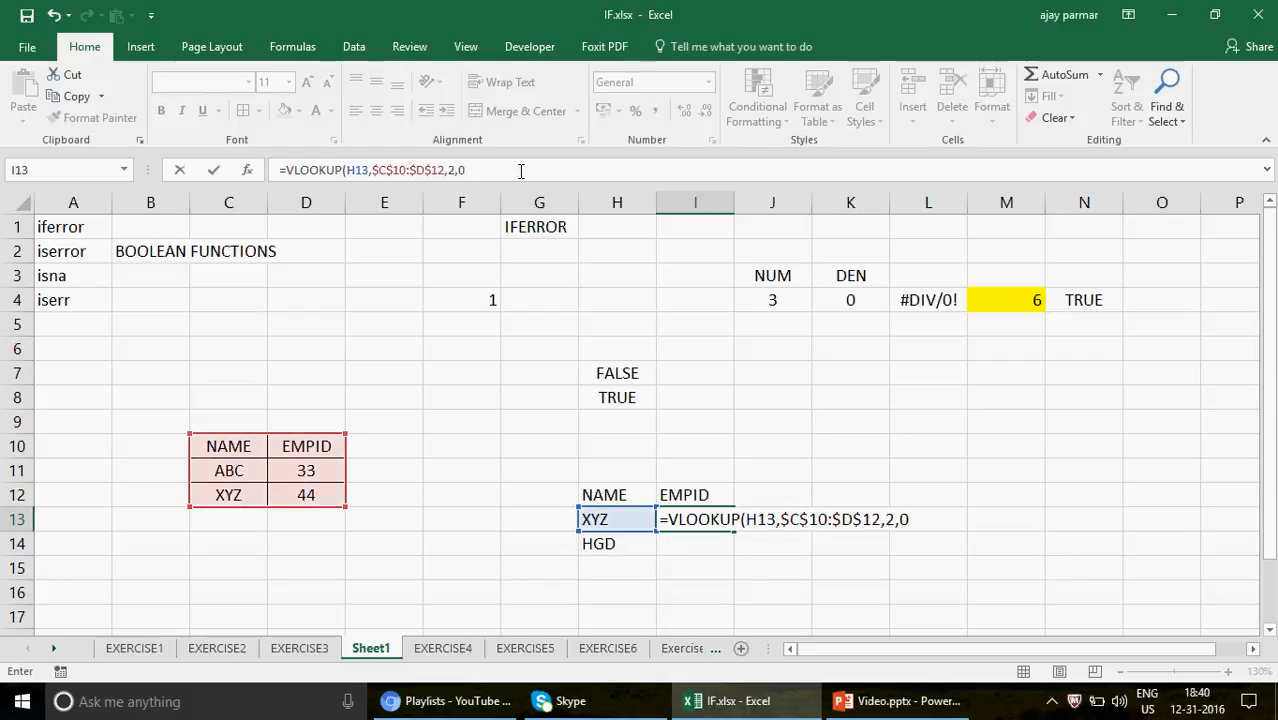
key(ctrl+Return)
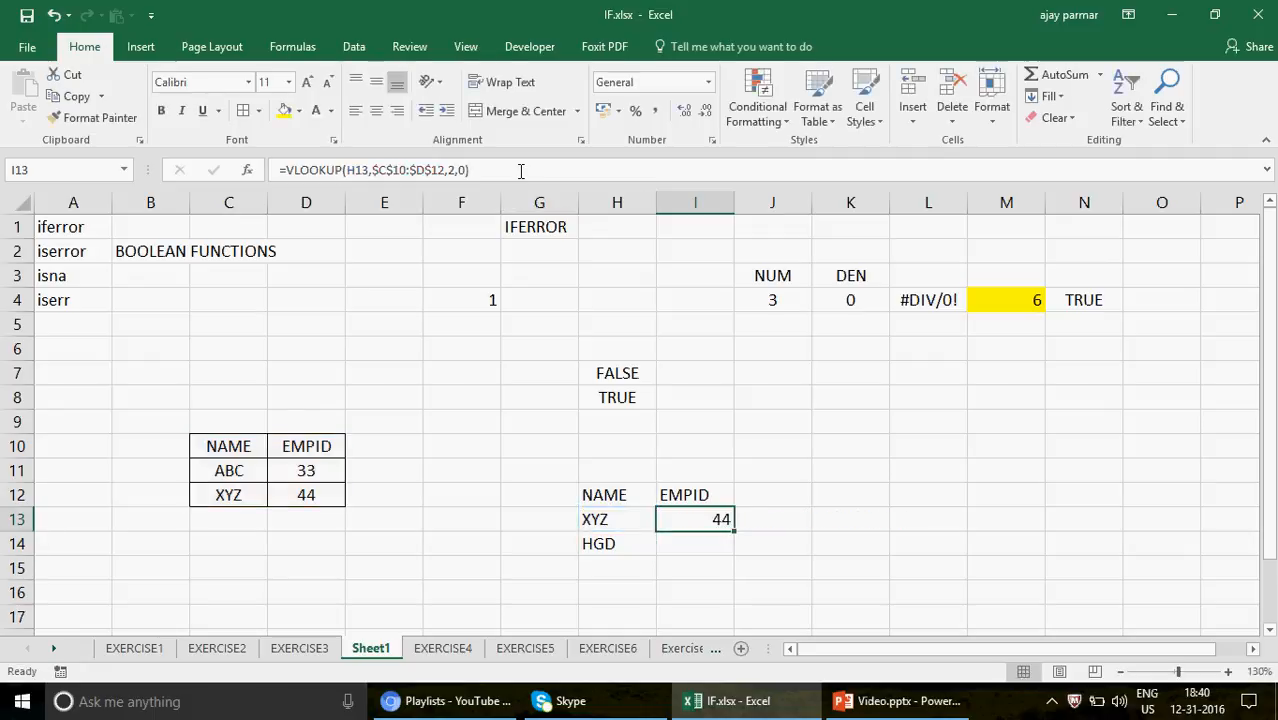
drag(733, 535, 742, 557)
click(710, 541)
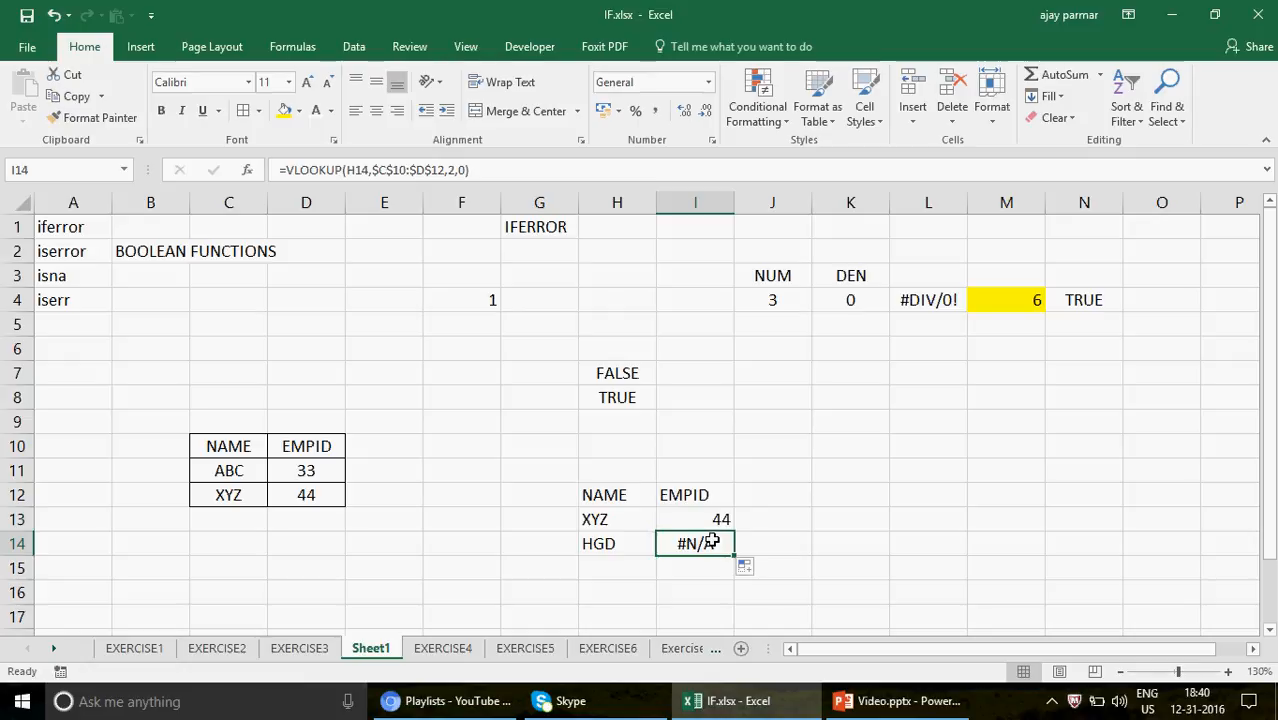
Step: Compare the division and its numerator and denominator in J4:L4 with the VLOOKUP results in I13 and I14
click(937, 300)
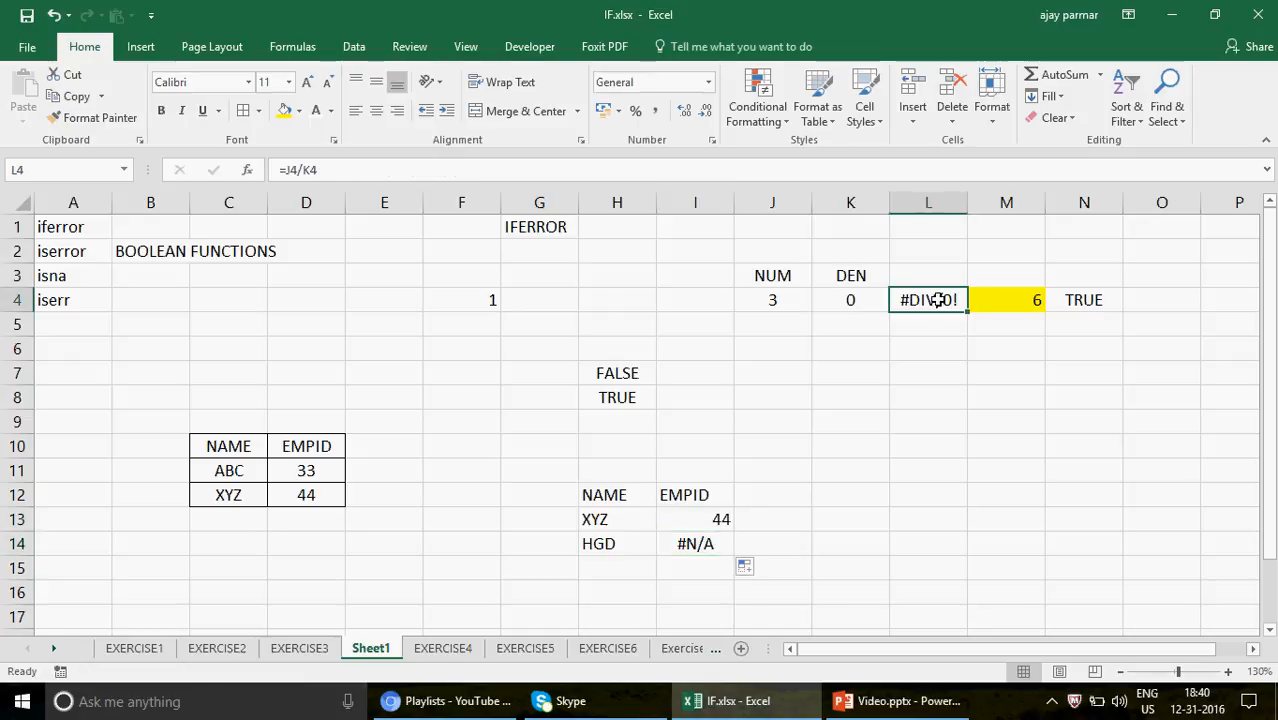
click(787, 298)
shift+click(840, 300)
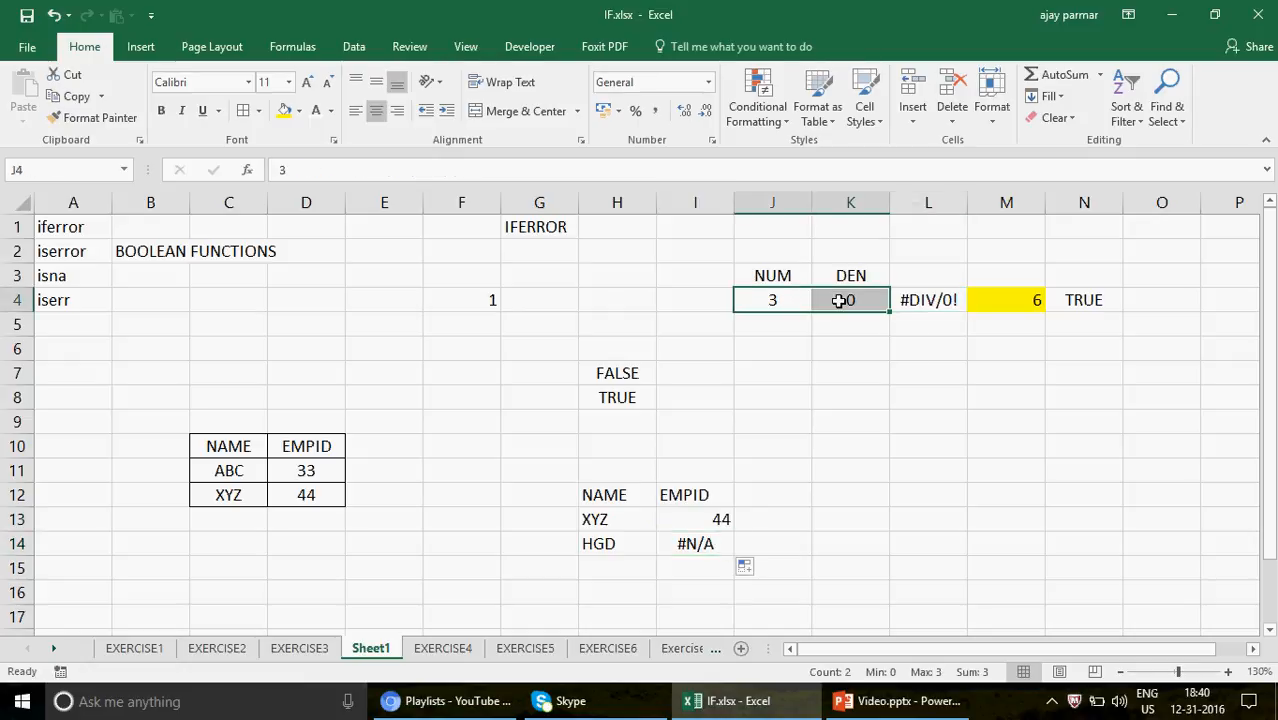
click(697, 544)
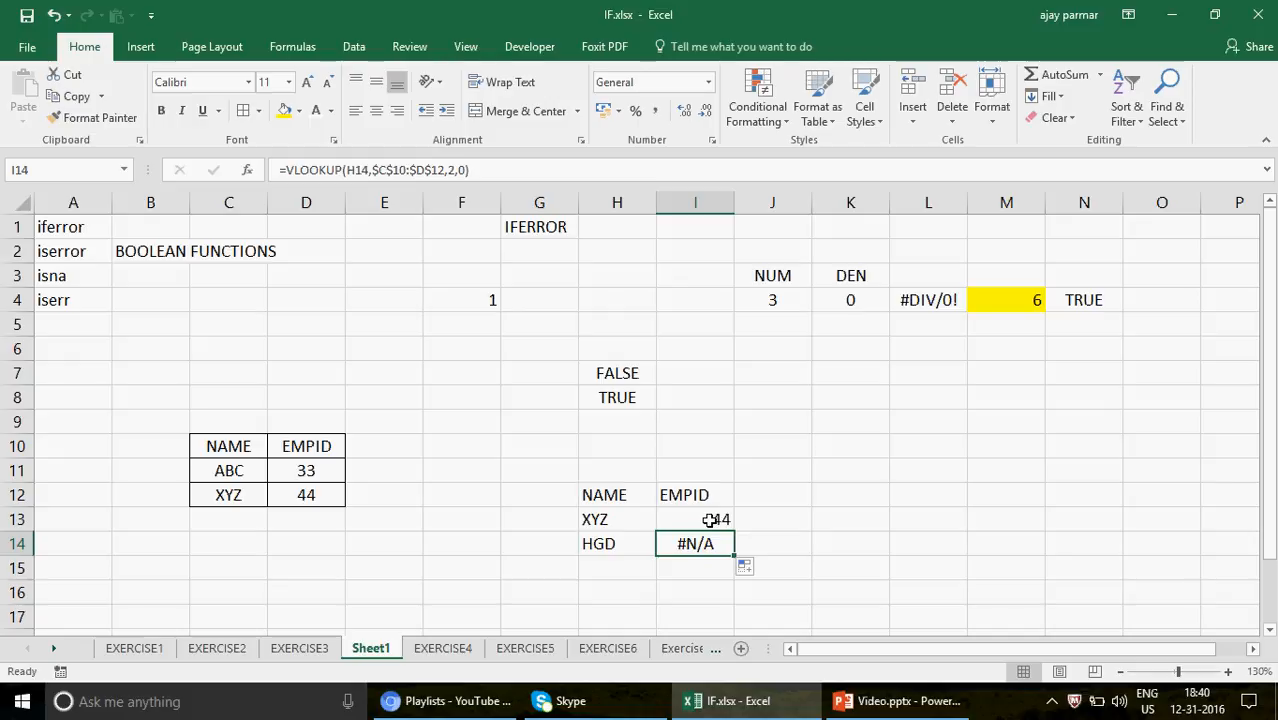
click(712, 519)
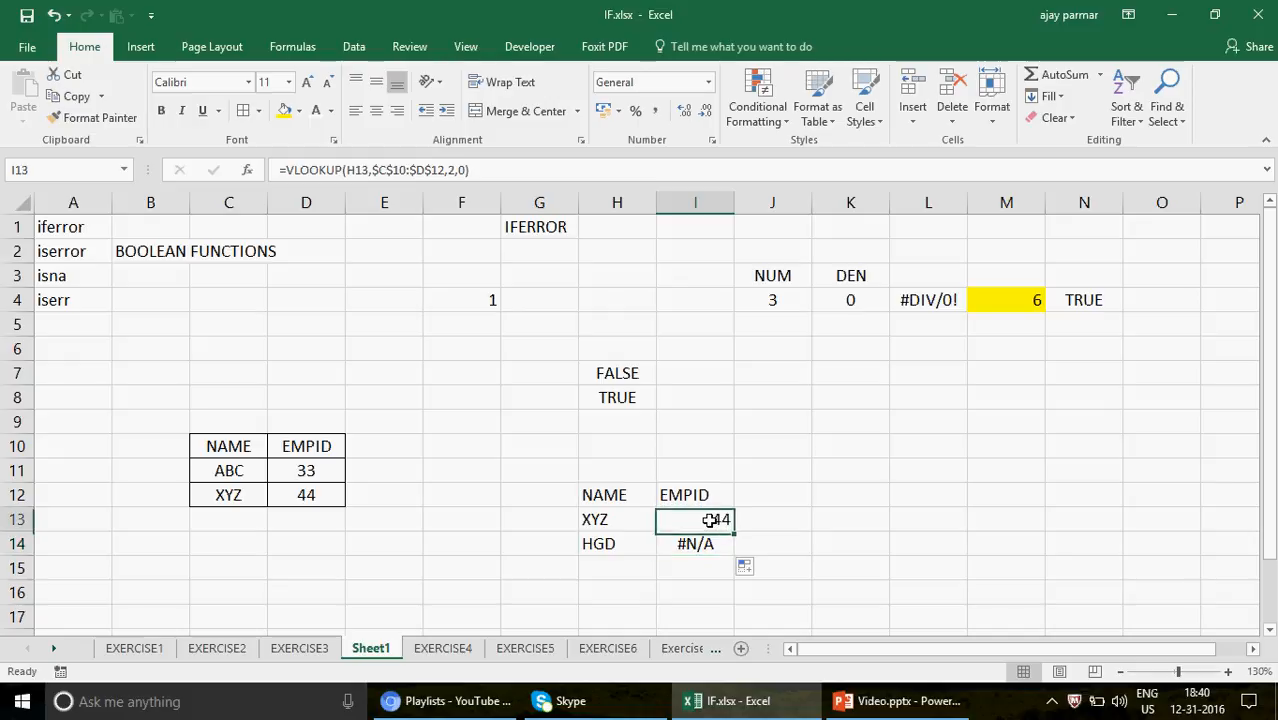
click(793, 535)
key(Left)
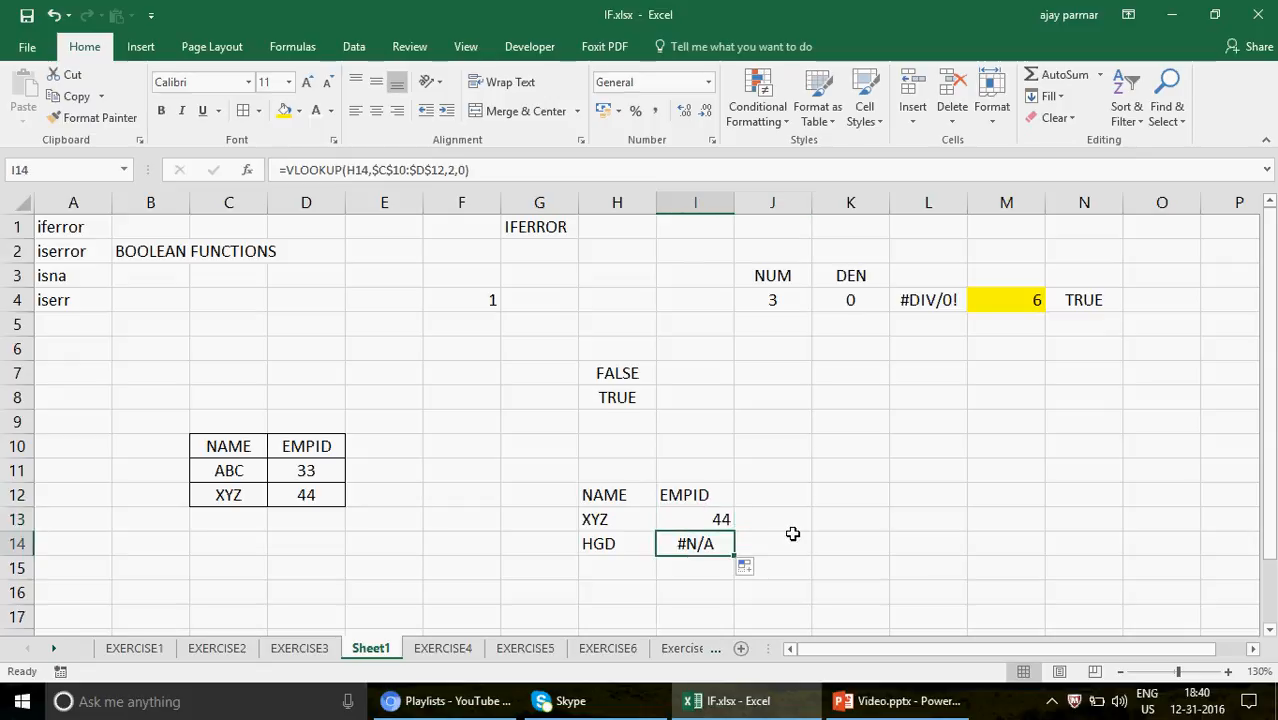
Step: Wrap the lookup in cell I13 in ISERROR, giving =ISERROR(VLOOKUP(H13,$C$10:$D$12,2,0))
key(Up)
click(287, 172)
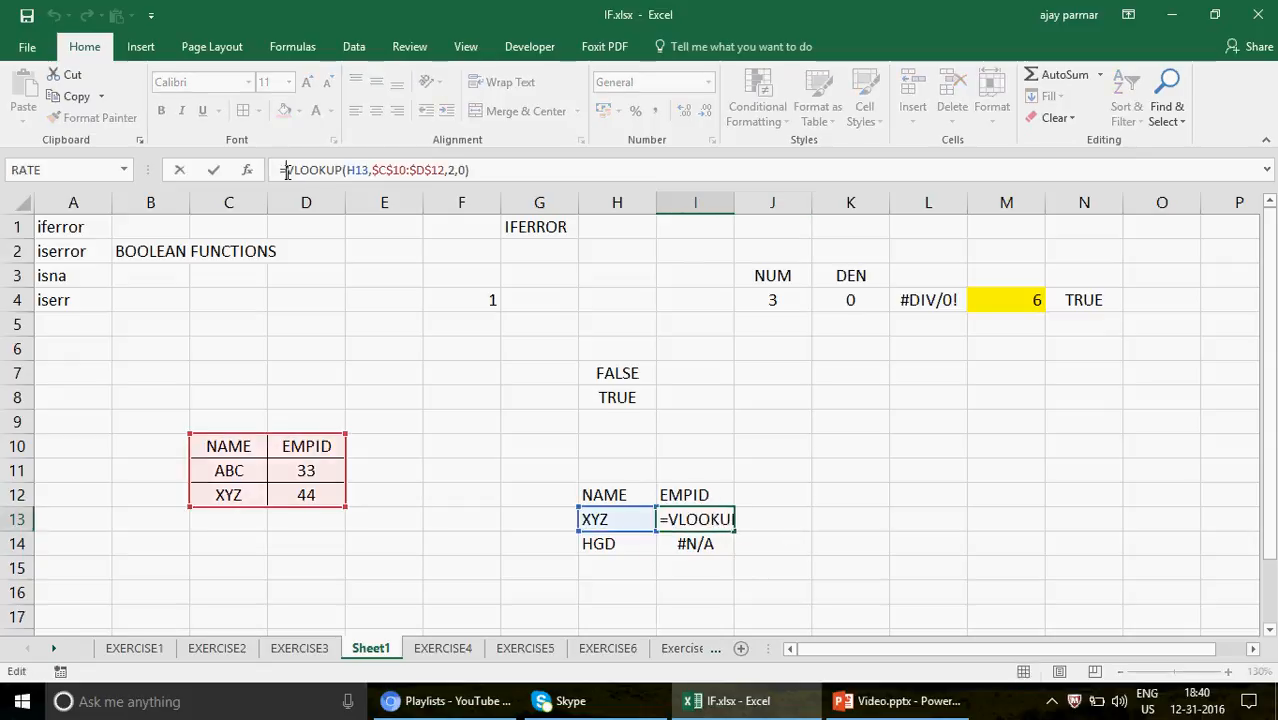
text(ISER)
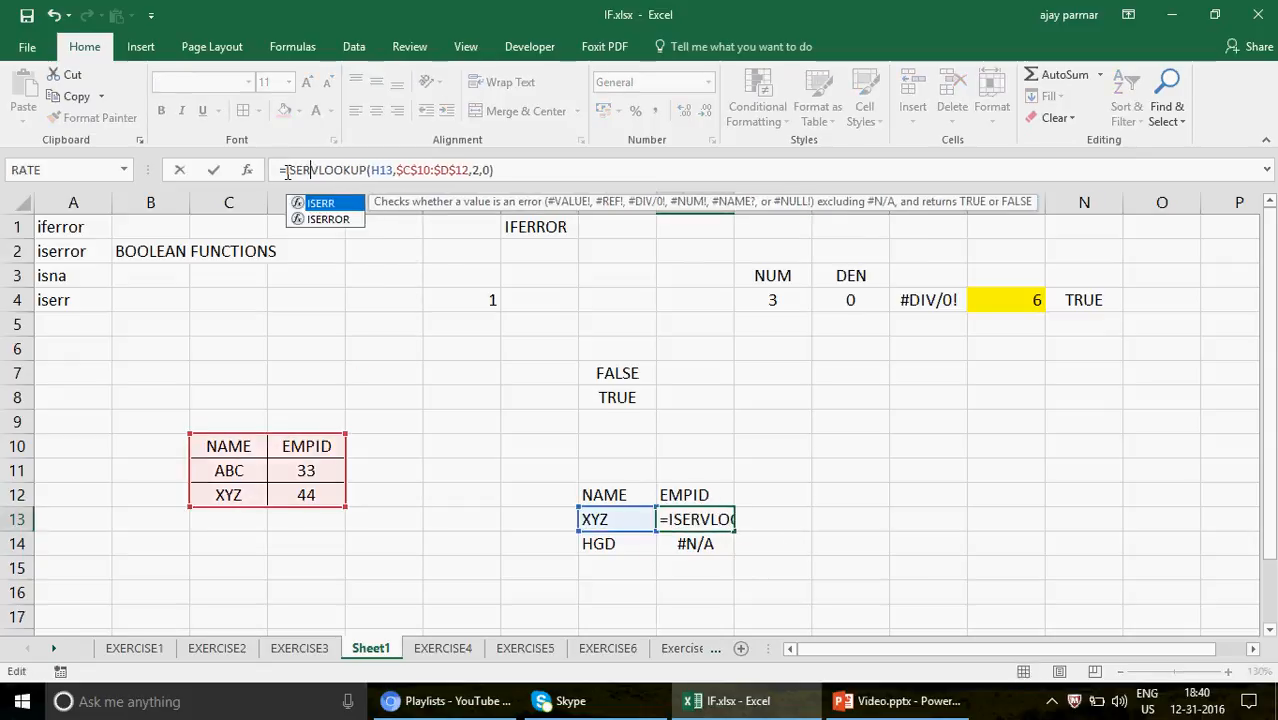
text(ROR()
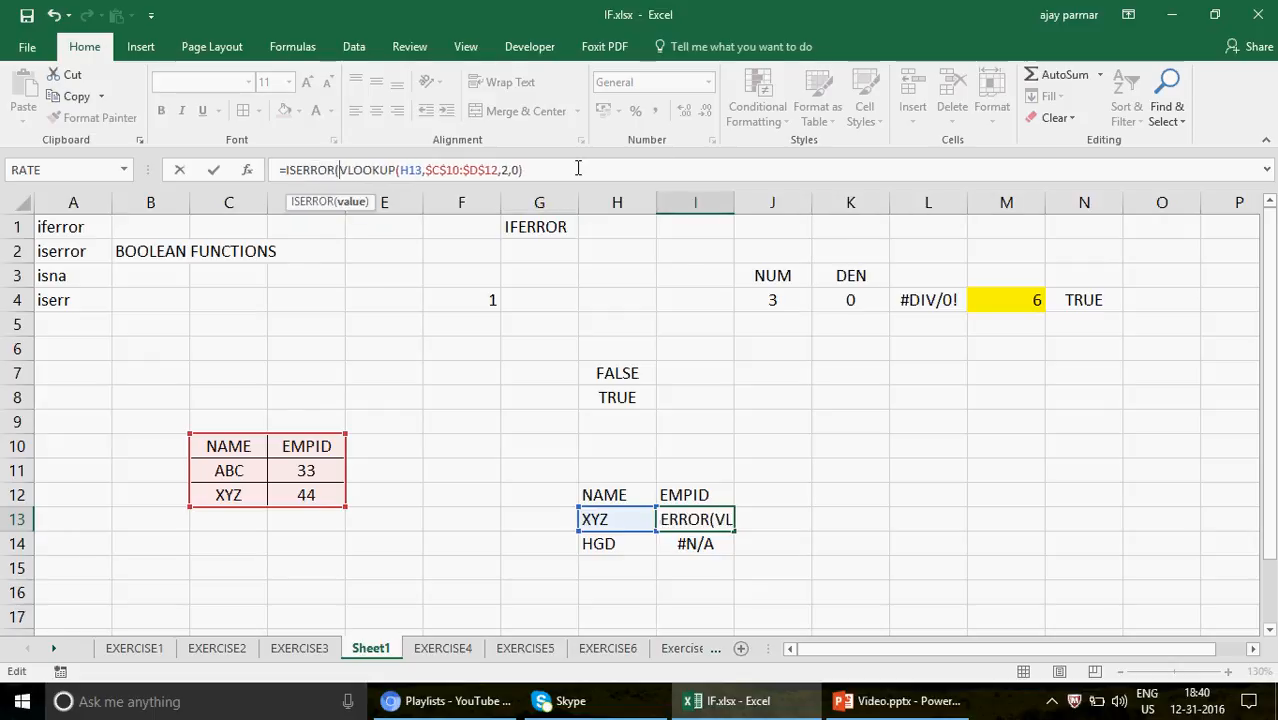
click(578, 168)
text())
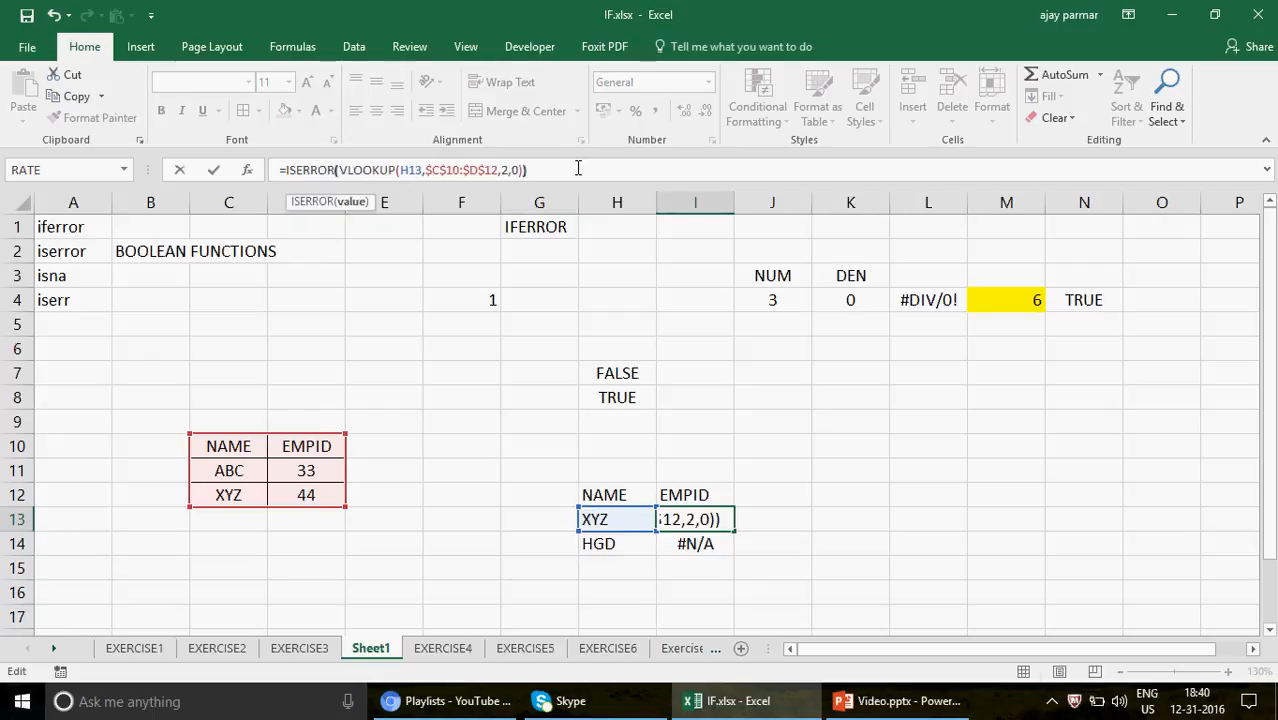
key(Return)
key(Up)
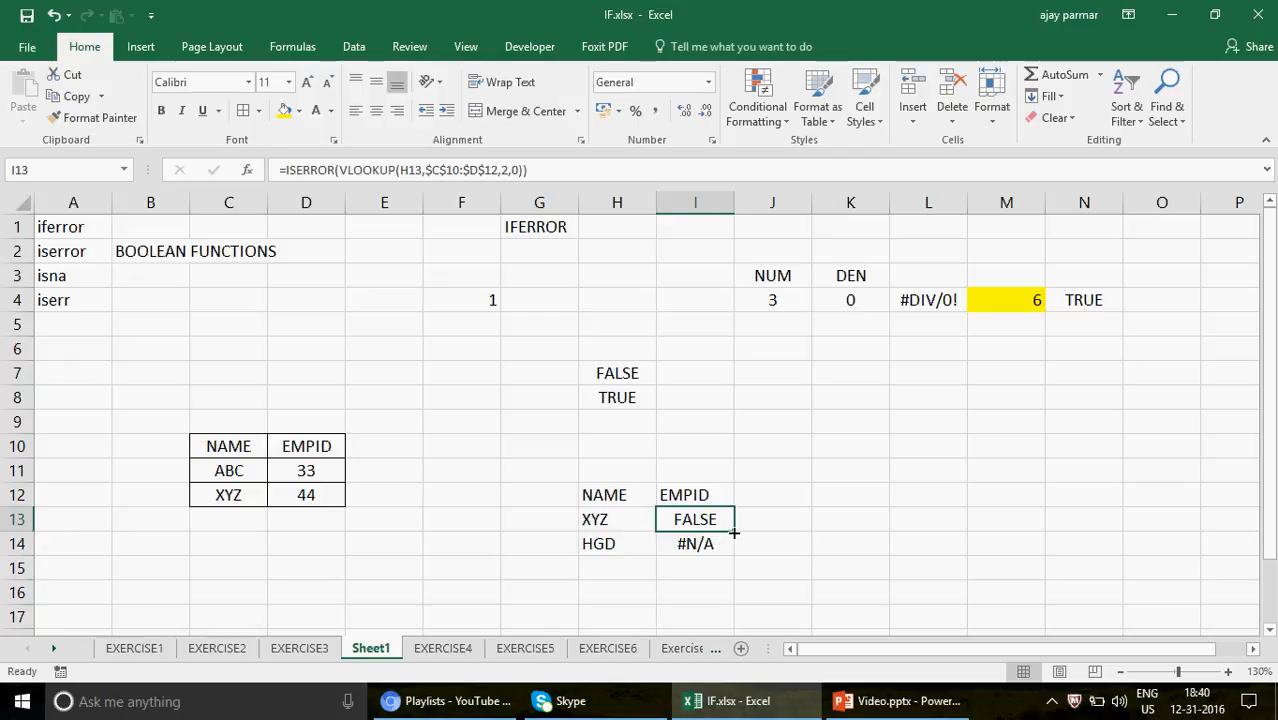
Step: Copy the ISERROR formula from I13 down to I14 and compare the results with the lookup table in C10:D12
drag(734, 533, 736, 553)
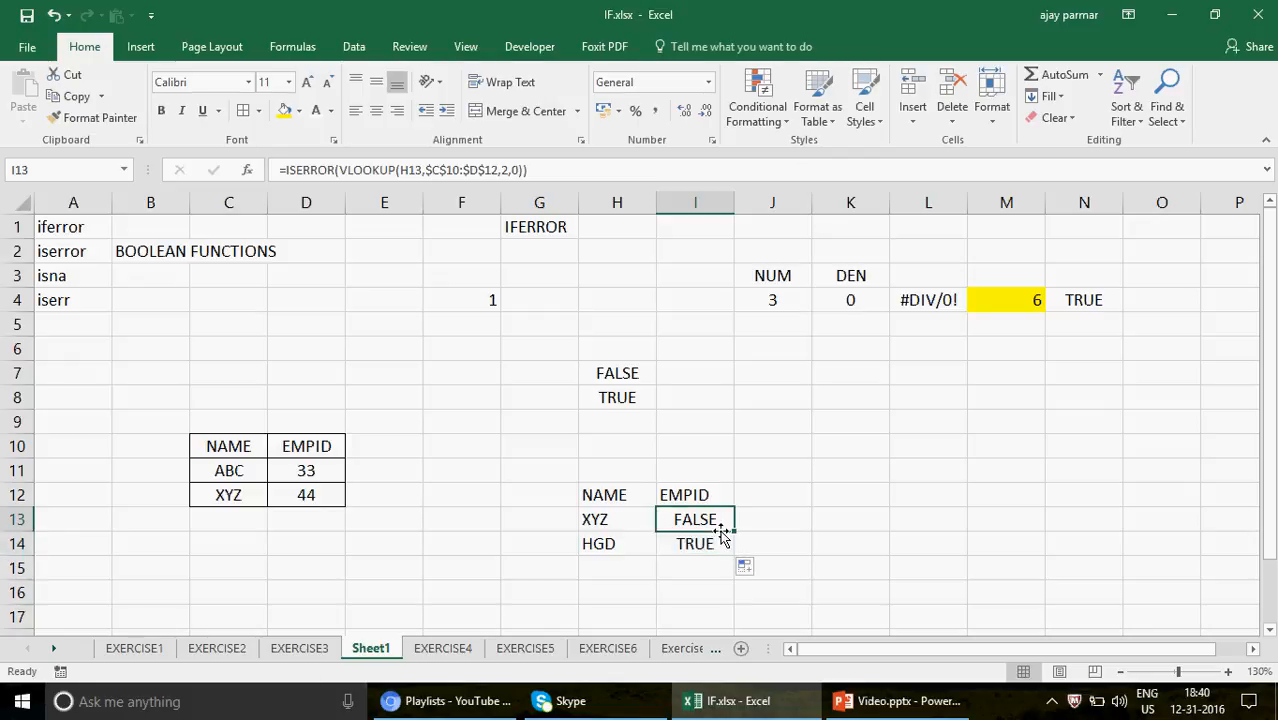
key(Down)
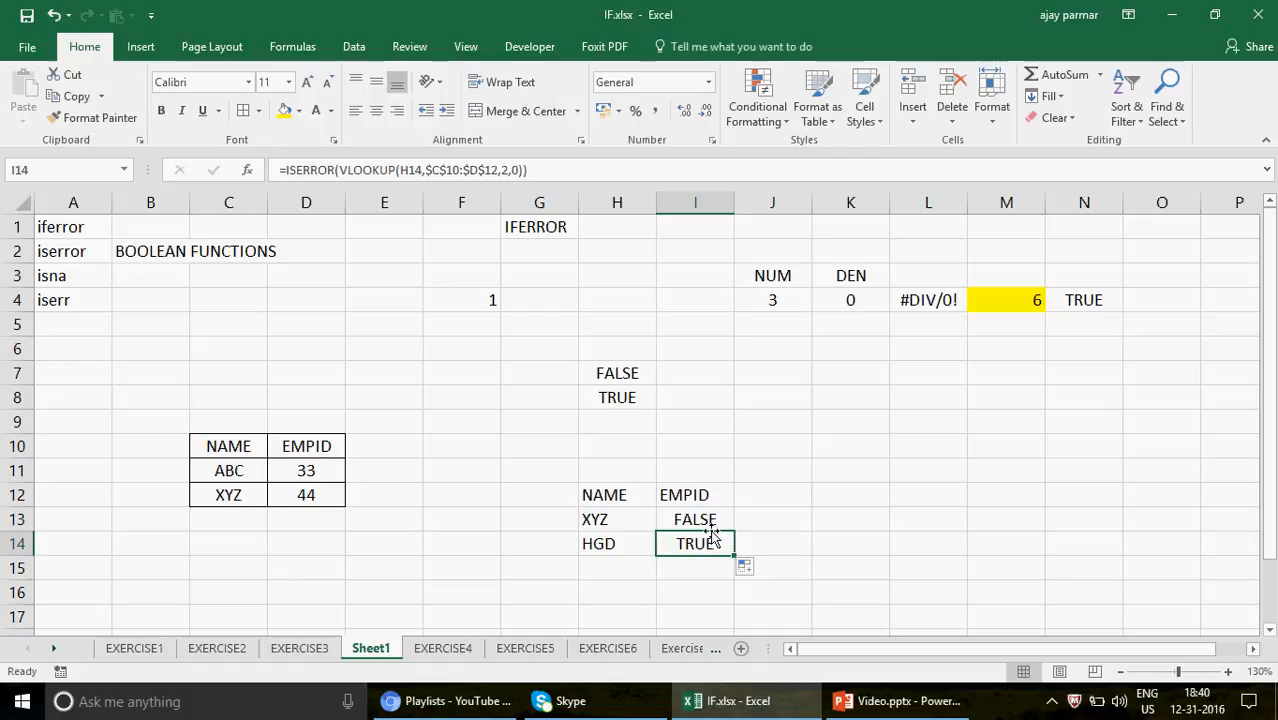
click(633, 548)
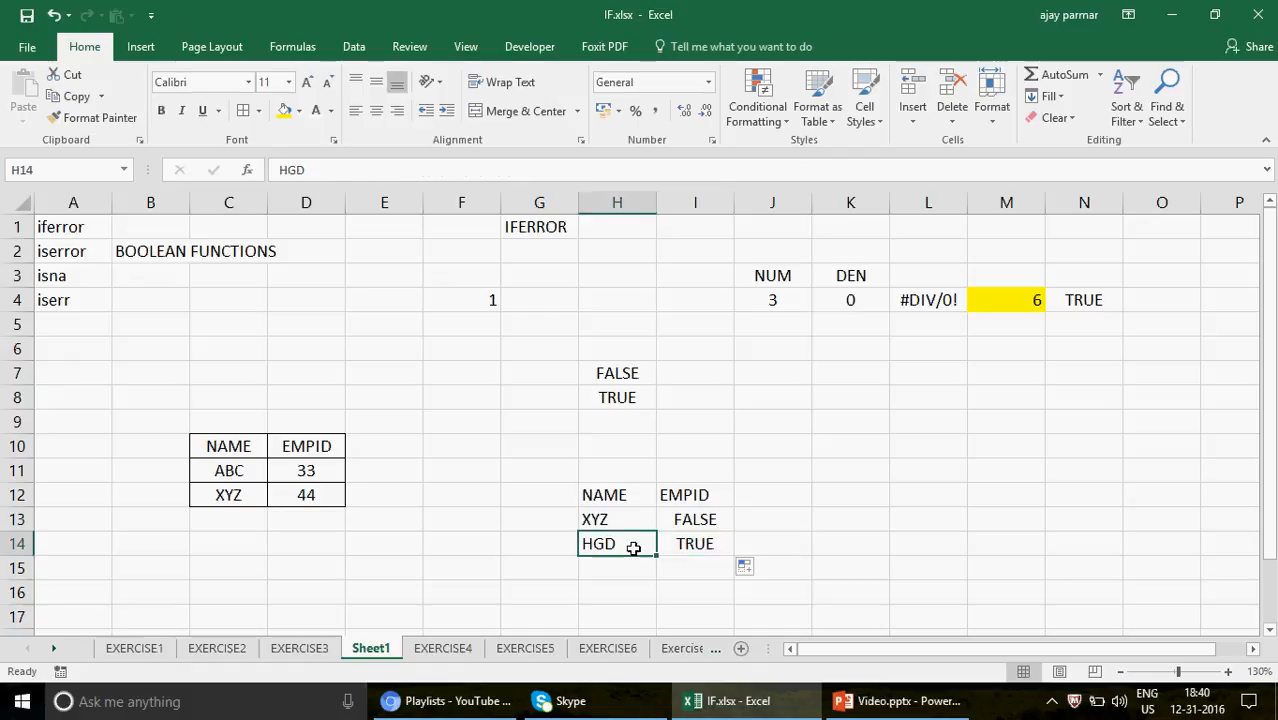
drag(200, 445, 308, 503)
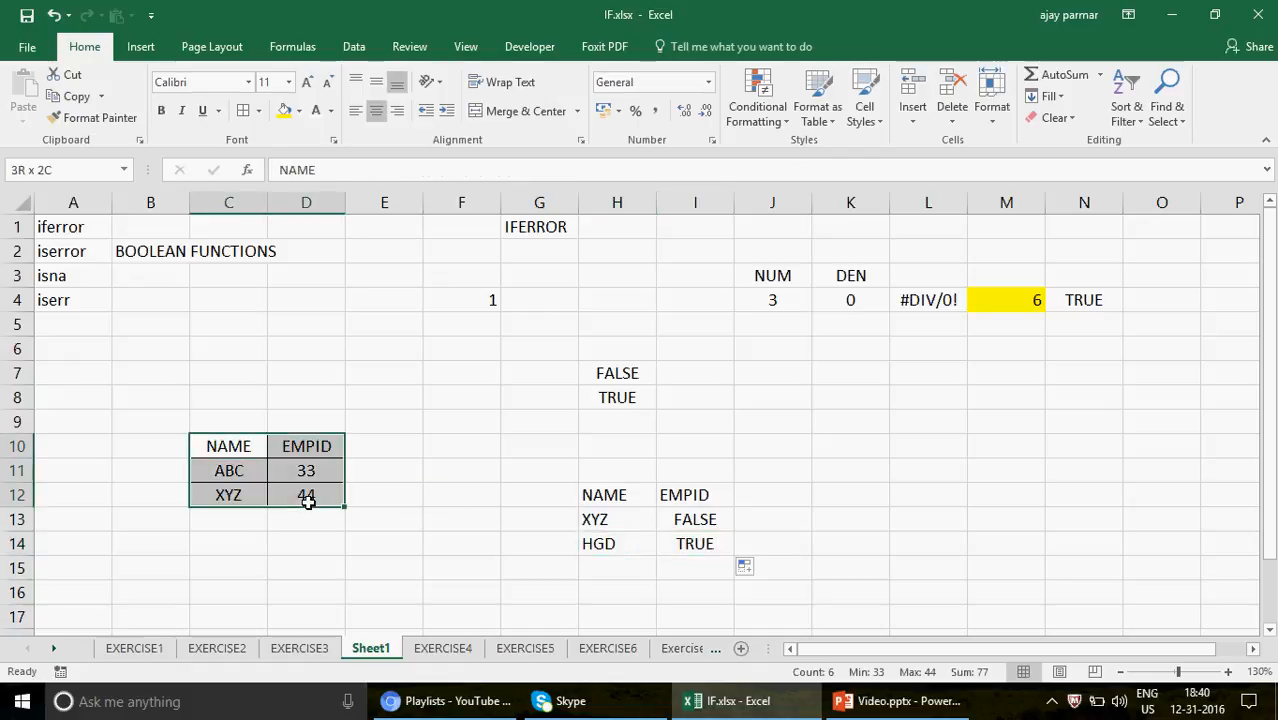
Step: Change the formula in I13 to =ISNA(VLOOKUP(H13,$C$10:$D$12,2,0)) and copy it down to I14
click(705, 521)
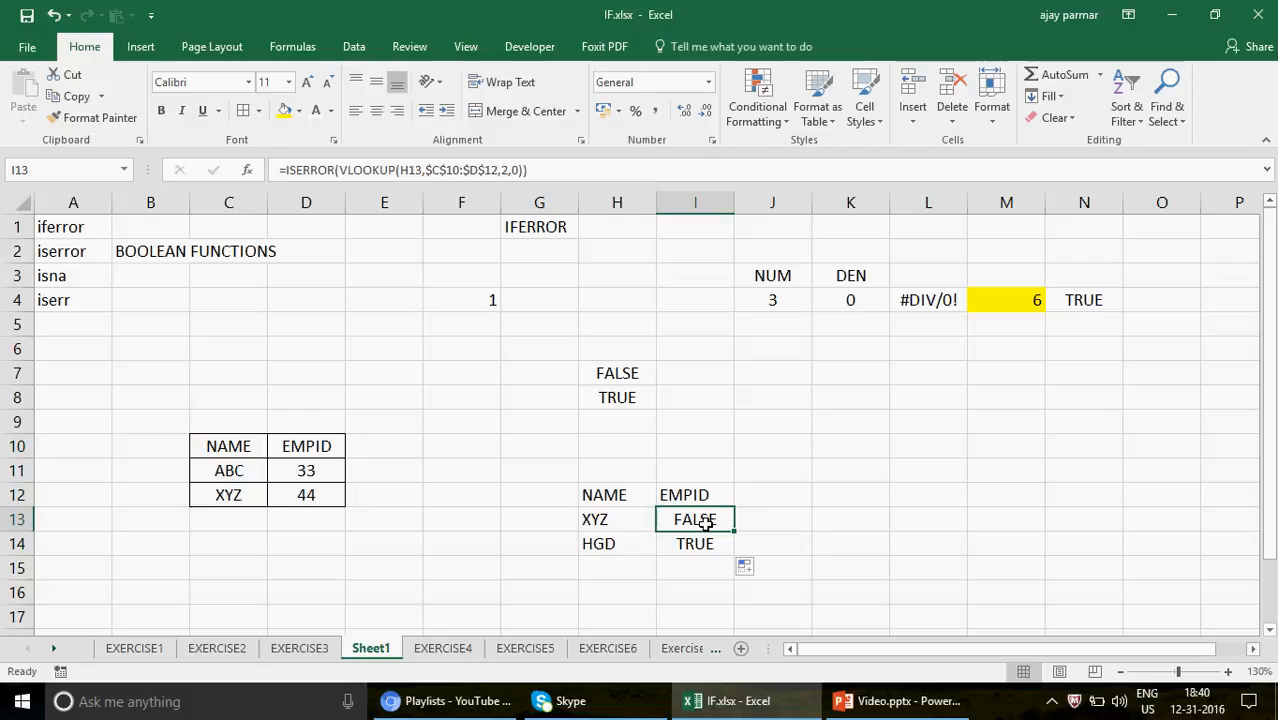
click(334, 170)
key(BackSpace)
key(BackSpace)
key(BackSpace)
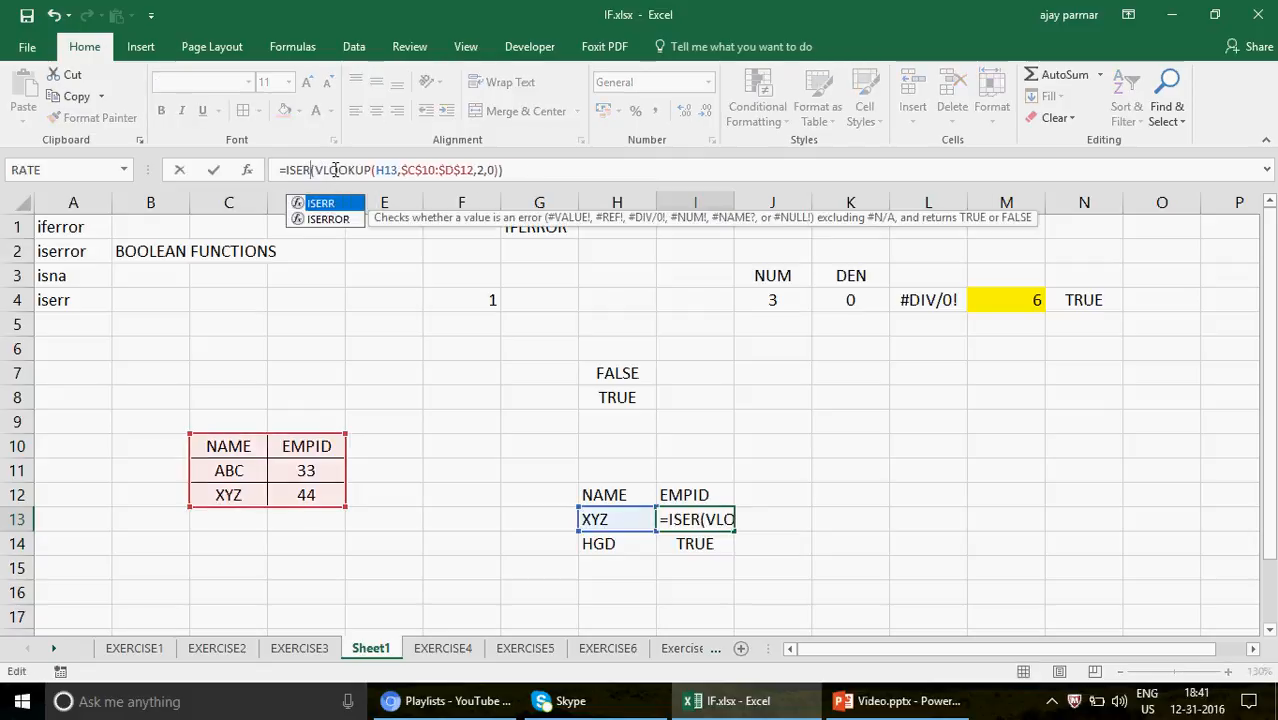
key(BackSpace)
key(BackSpace)
text(NA)
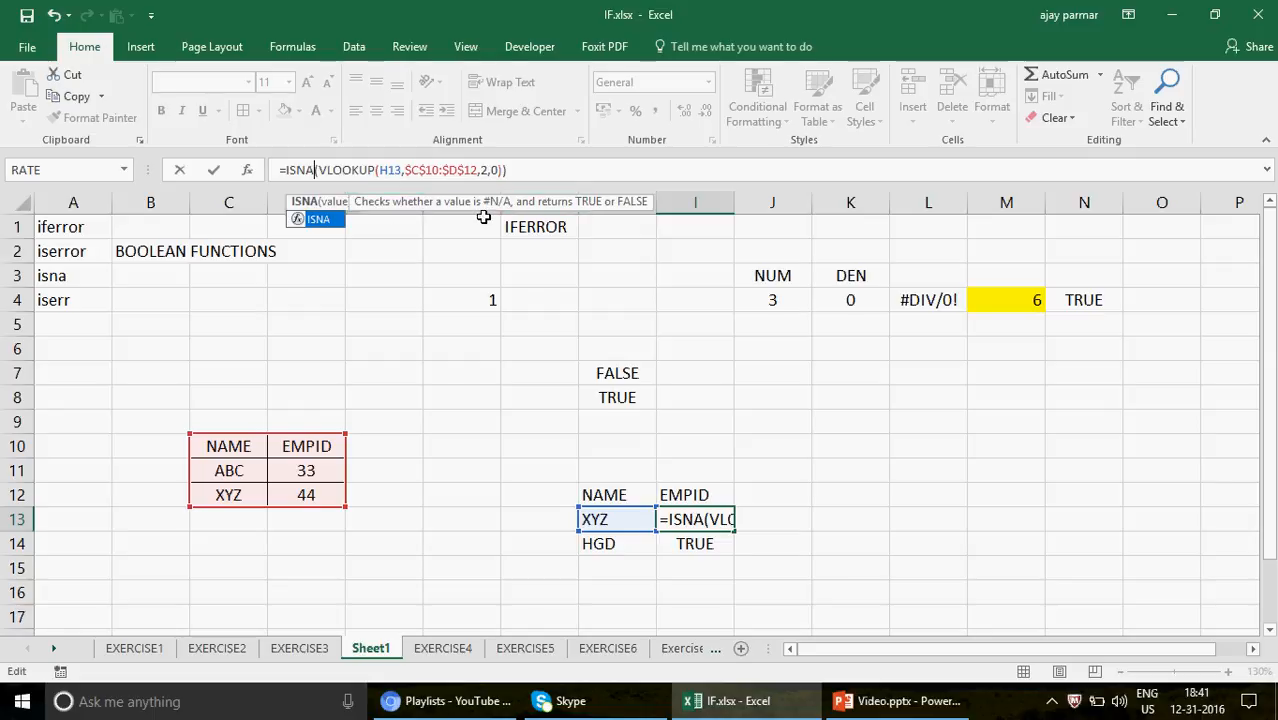
text(()
key(Return)
key(Up)
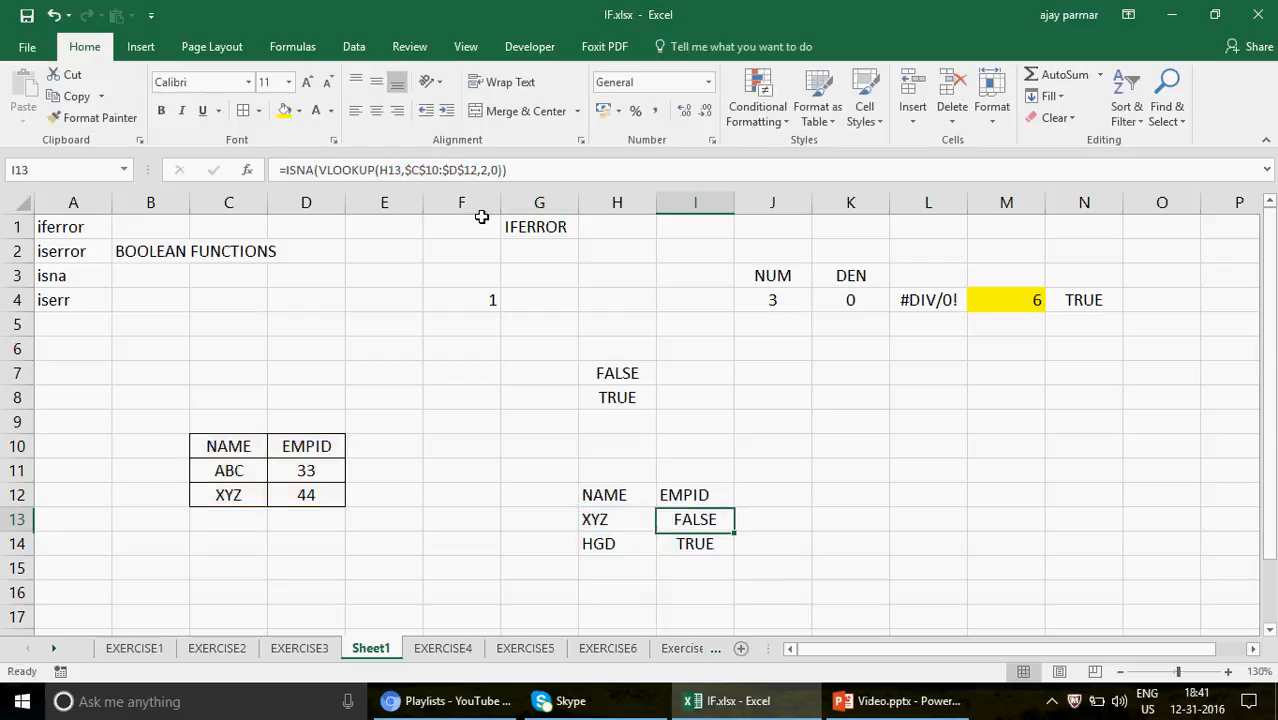
drag(738, 533, 738, 558)
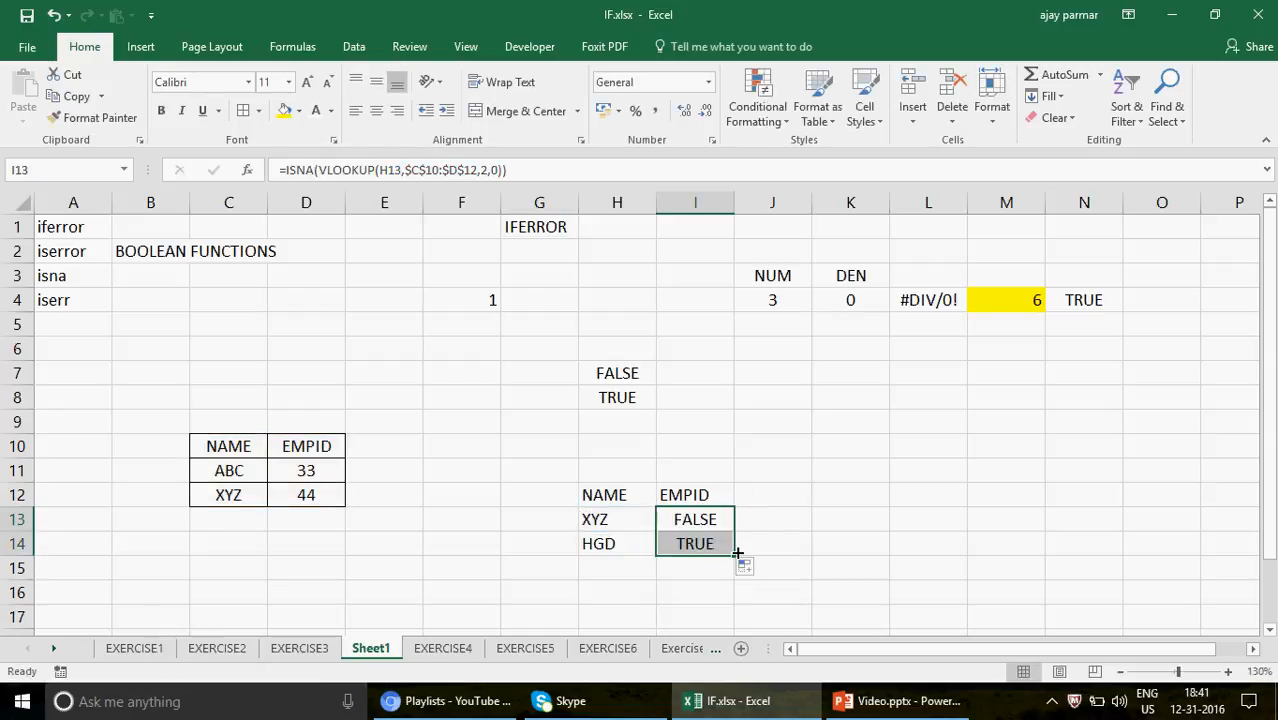
Step: Change the formula in I13 to =ISERR(VLOOKUP(H13,$C$10:$D$12,2,0)) and copy it down to I14
click(314, 170)
key(BackSpace)
key(BackSpace)
text(ERR)
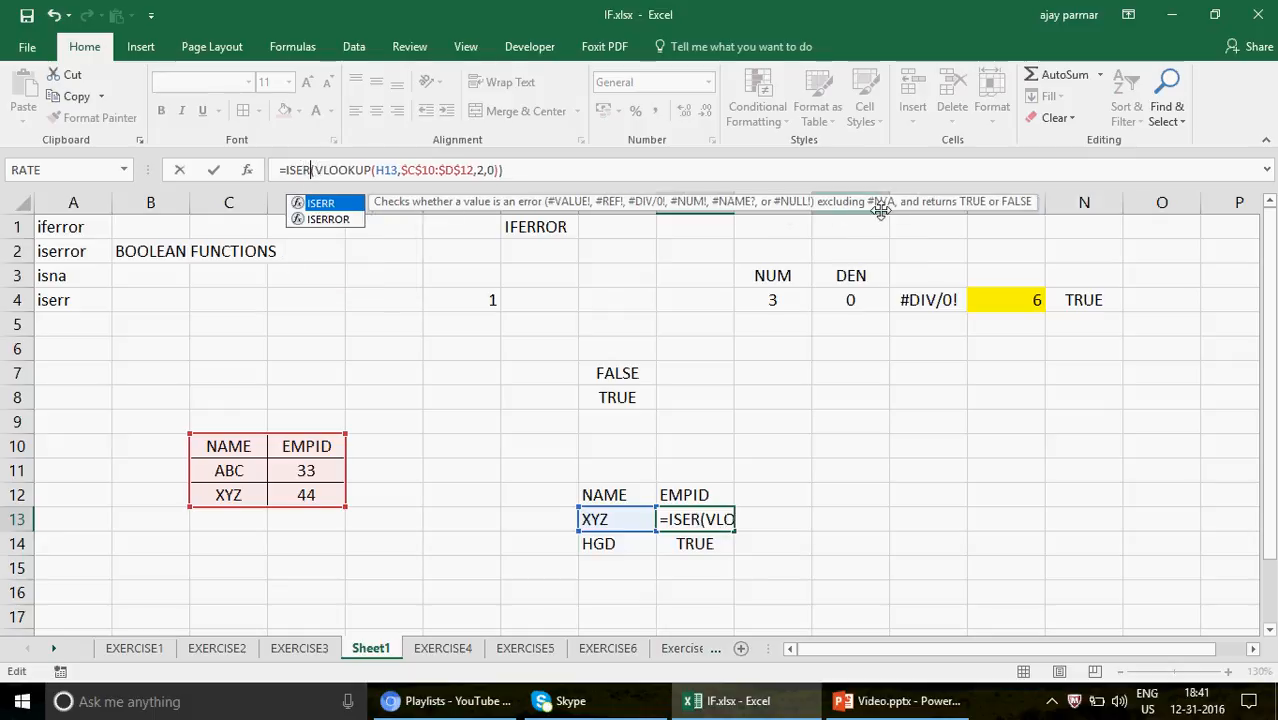
text(R)
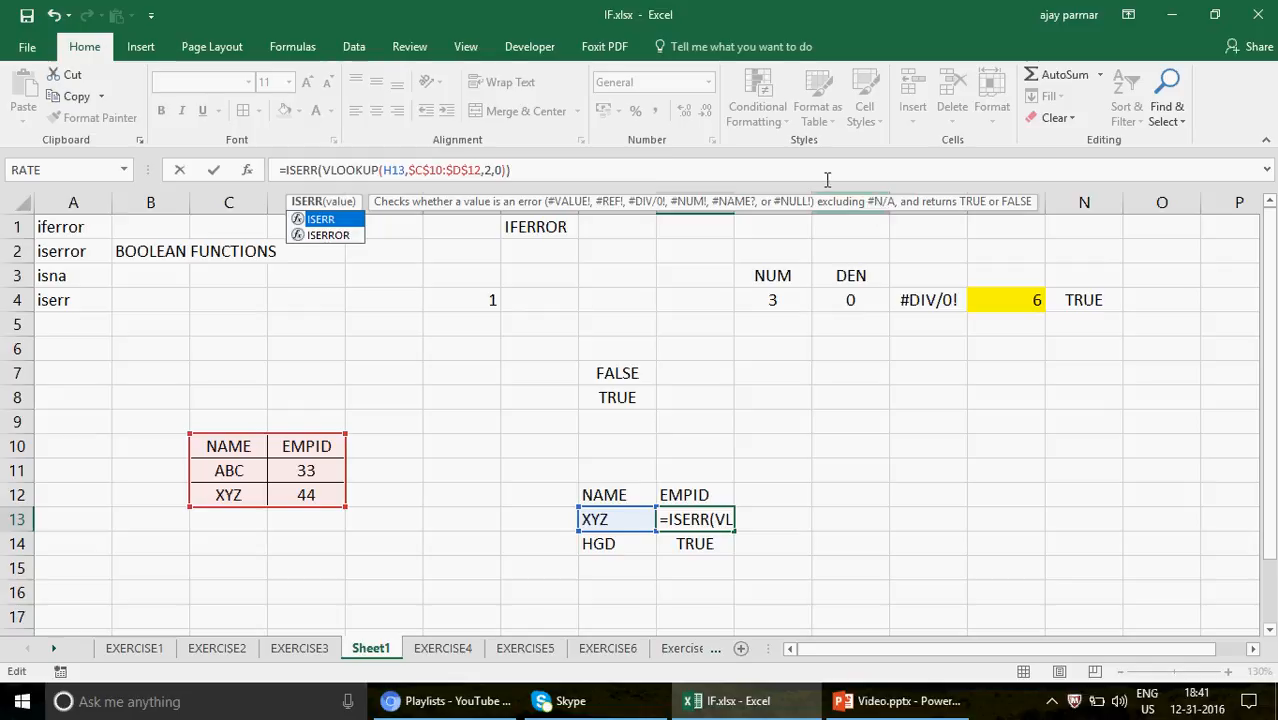
key(ctrl+Return)
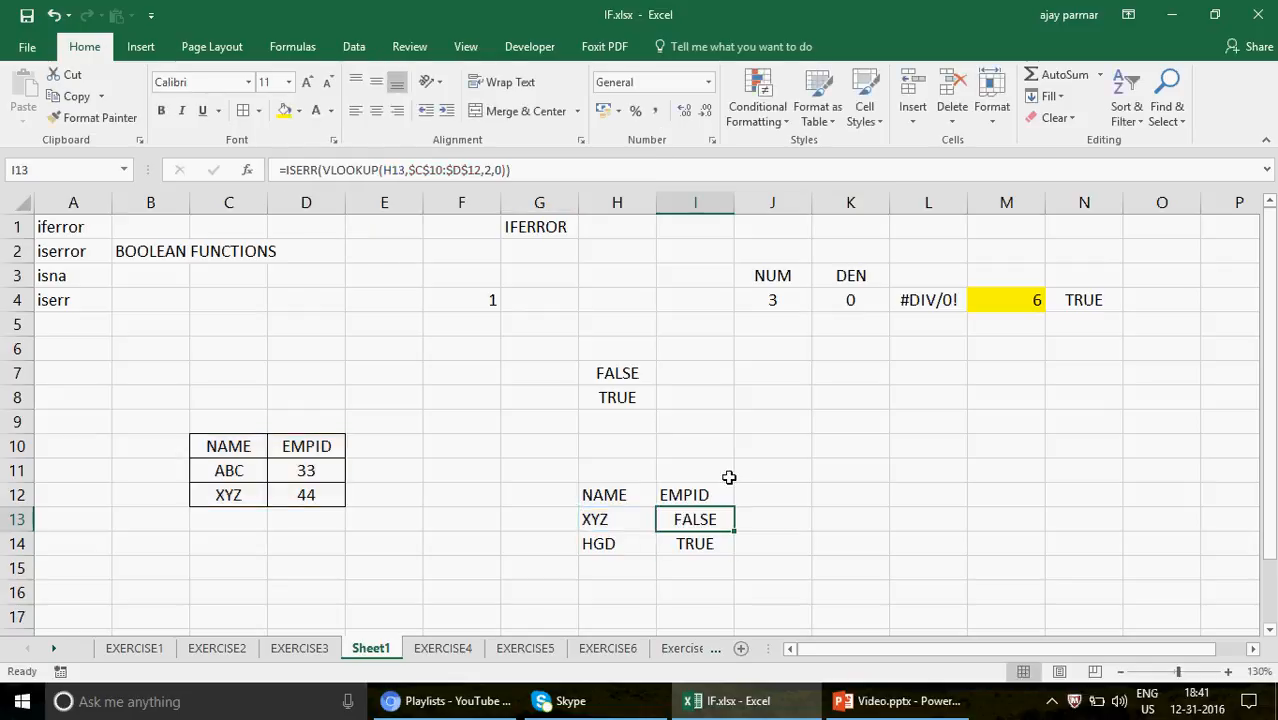
drag(736, 536, 740, 548)
click(718, 546)
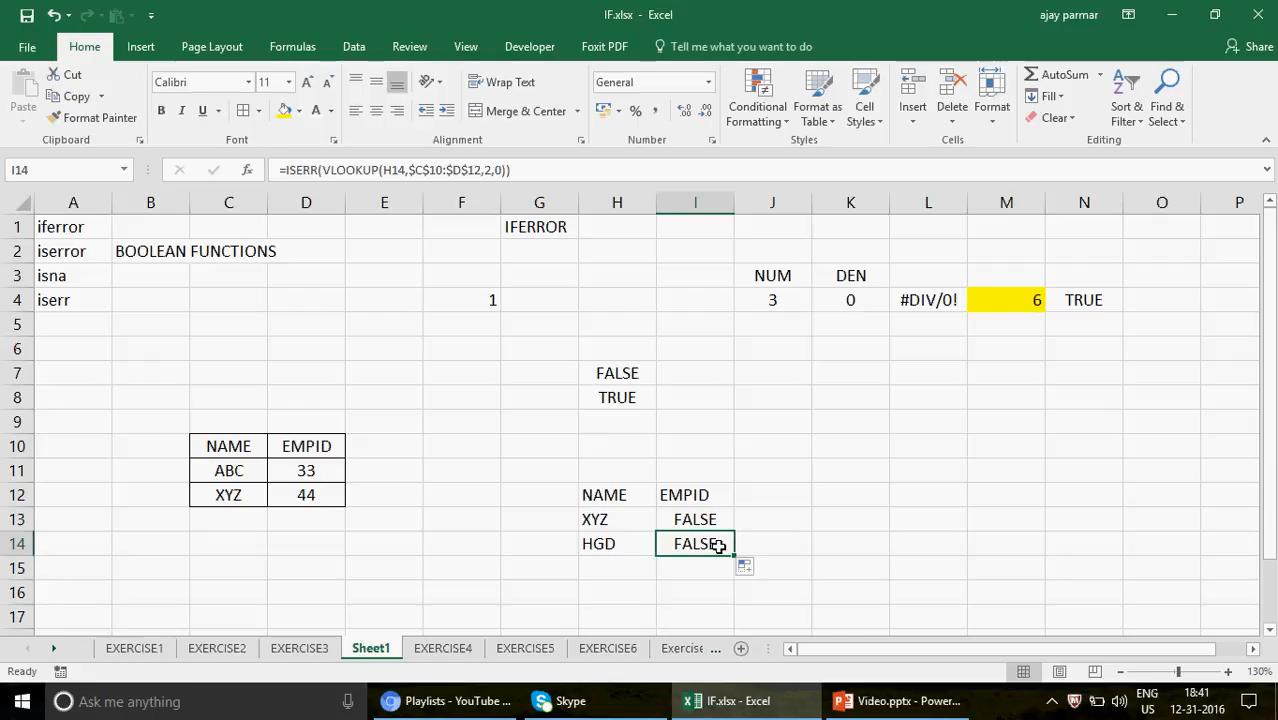
Step: Replace the ISERR function in the formula of cell I13 with IFERROR, keeping the VLOOKUP inside it
click(695, 518)
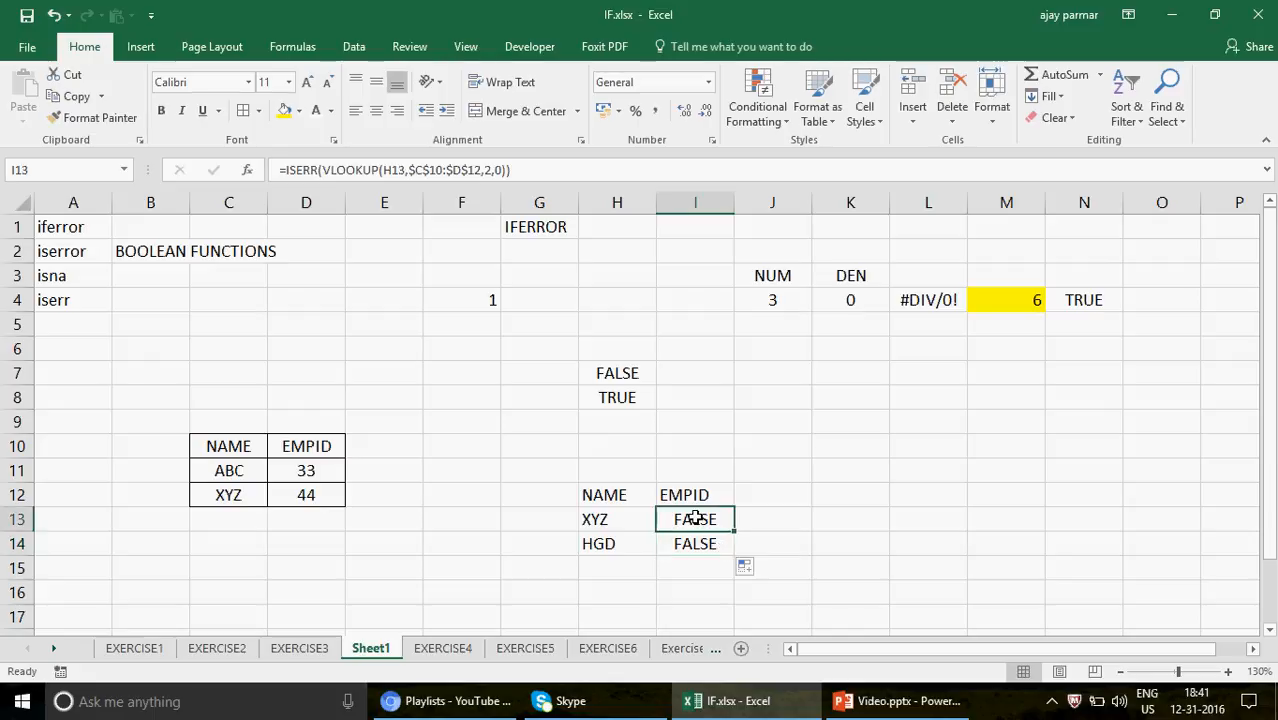
click(315, 171)
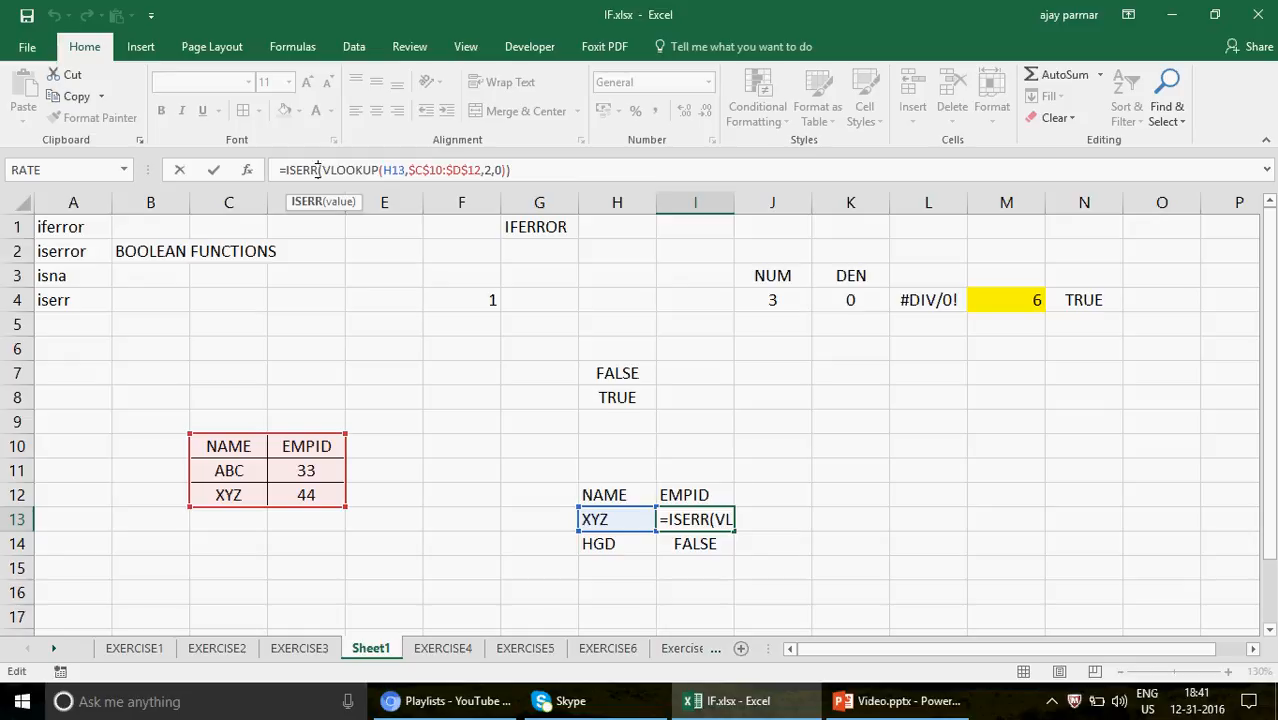
key(BackSpace)
key(BackSpace)
key(BackSpace)
key(BackSpace)
key(BackSpace)
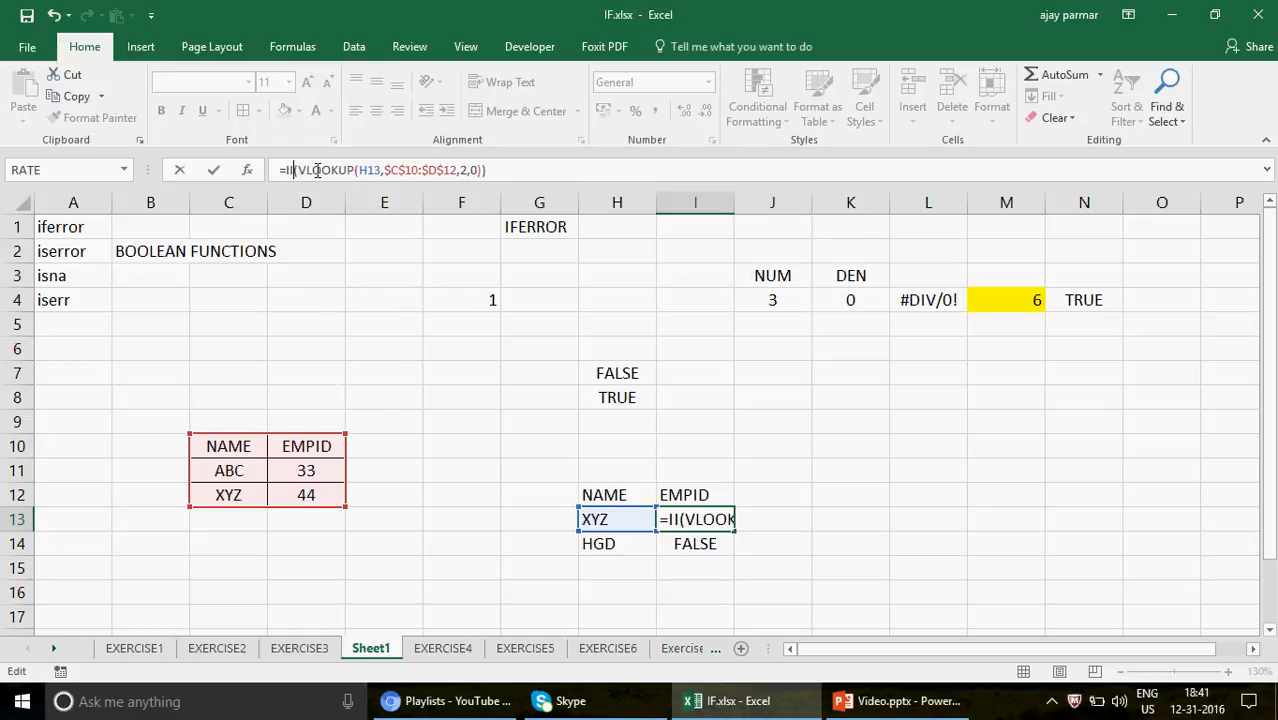
text(IFERROR)
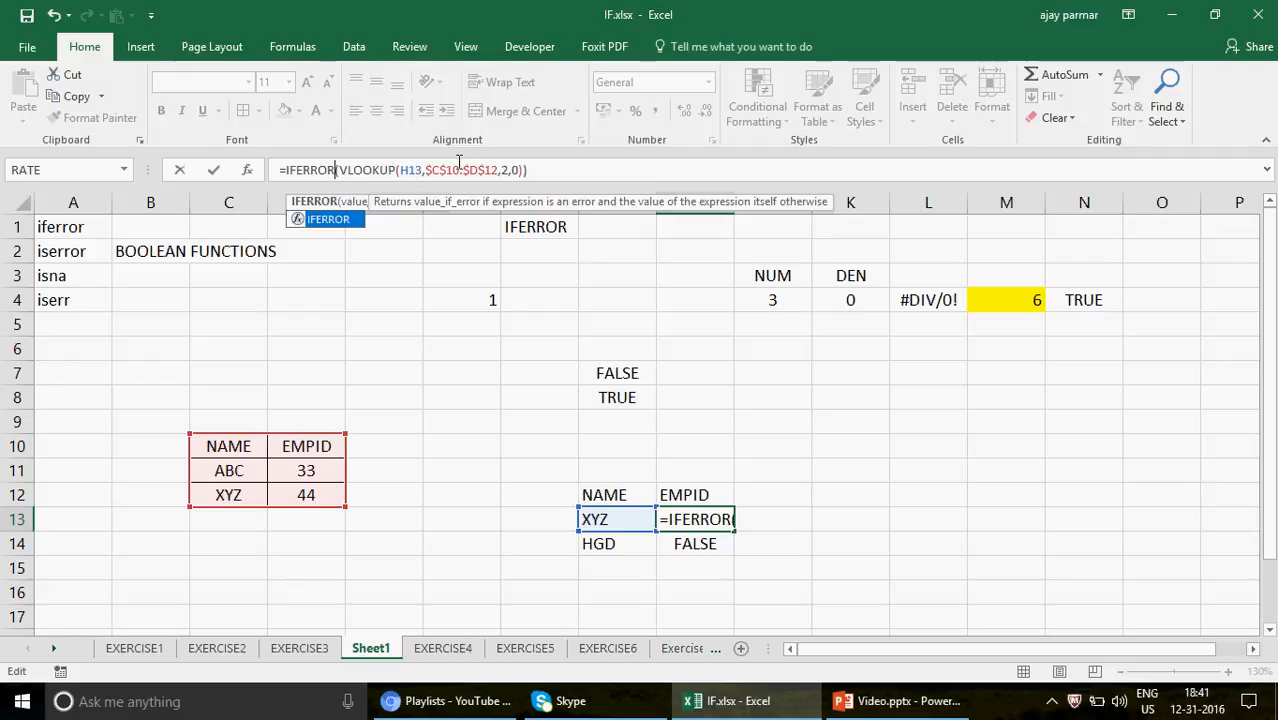
Step: Complete I13 as =IFERROR(VLOOKUP(H13,$C$10:$D$12,2,0),"") and copy it down to I14
click(545, 171)
key(BackSpace)
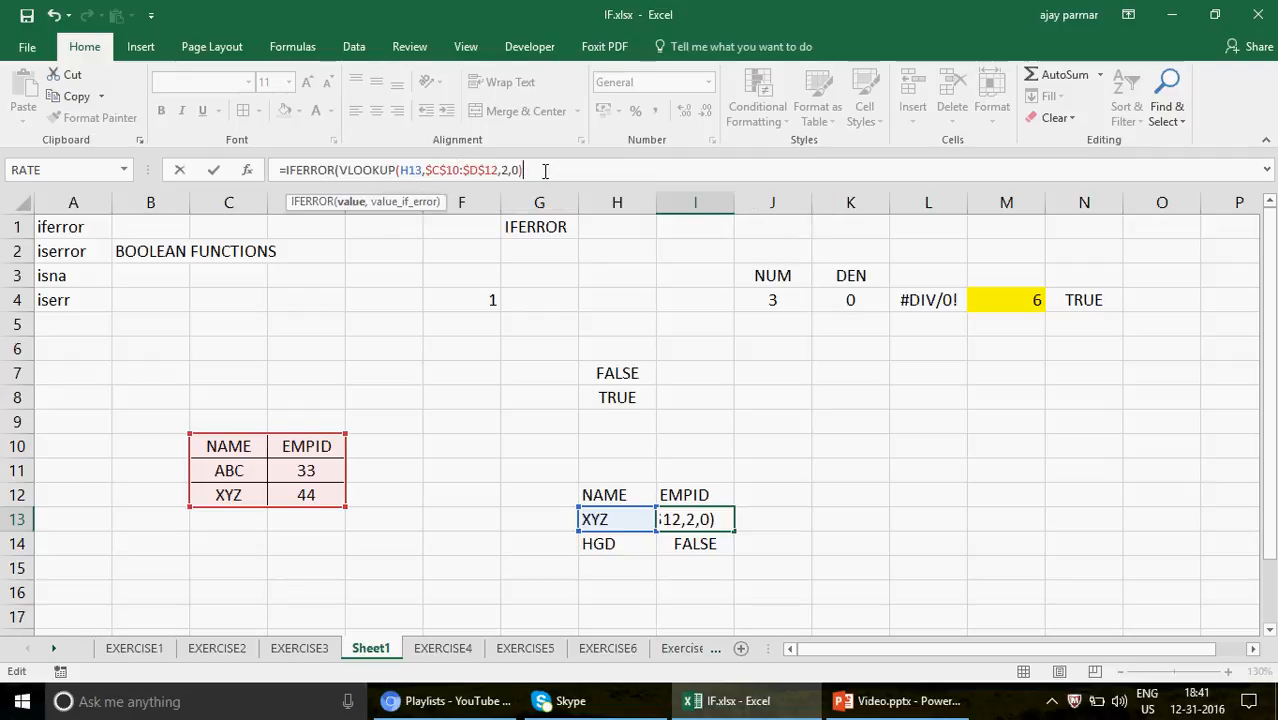
text(,)
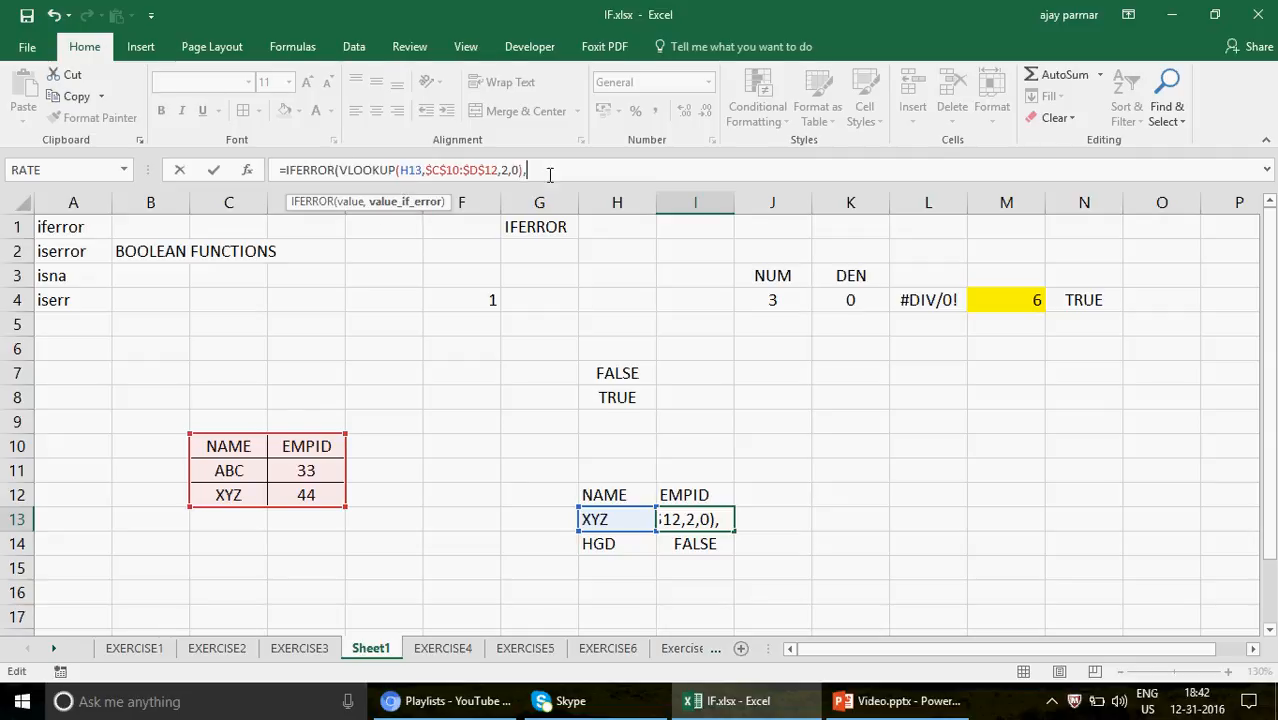
text("")
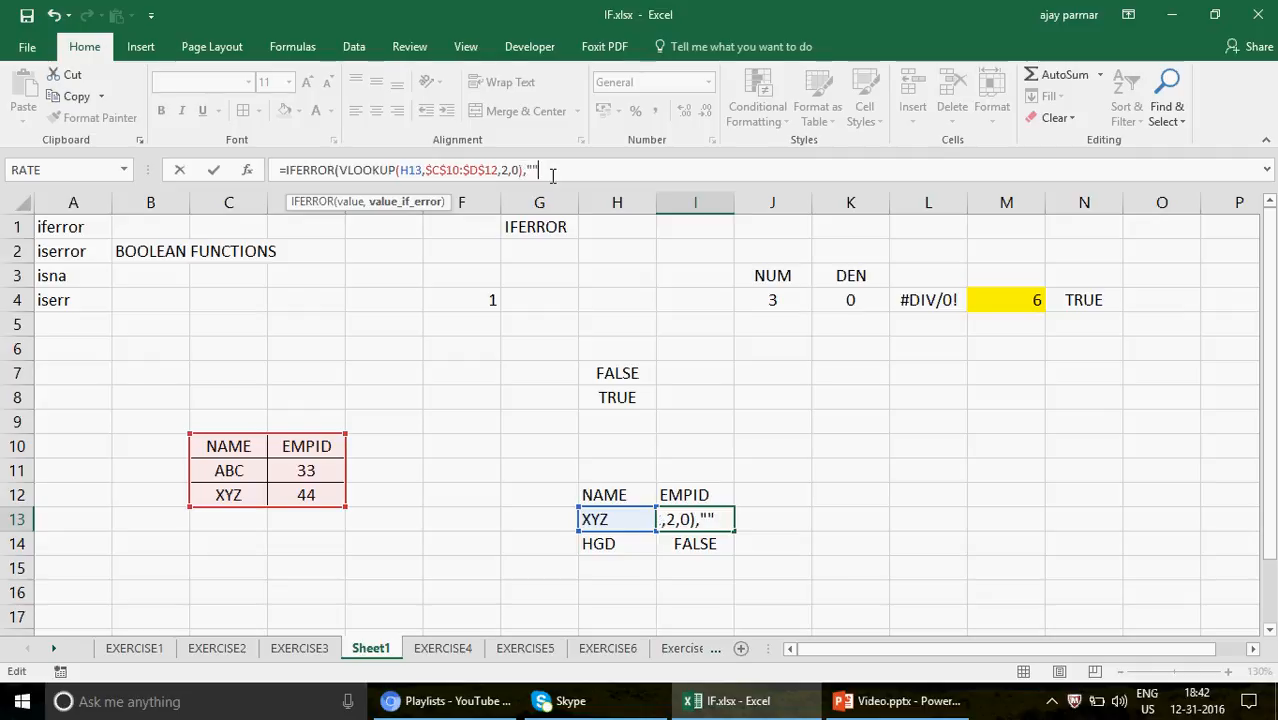
text())
key(Return)
key(Up)
key(Up)
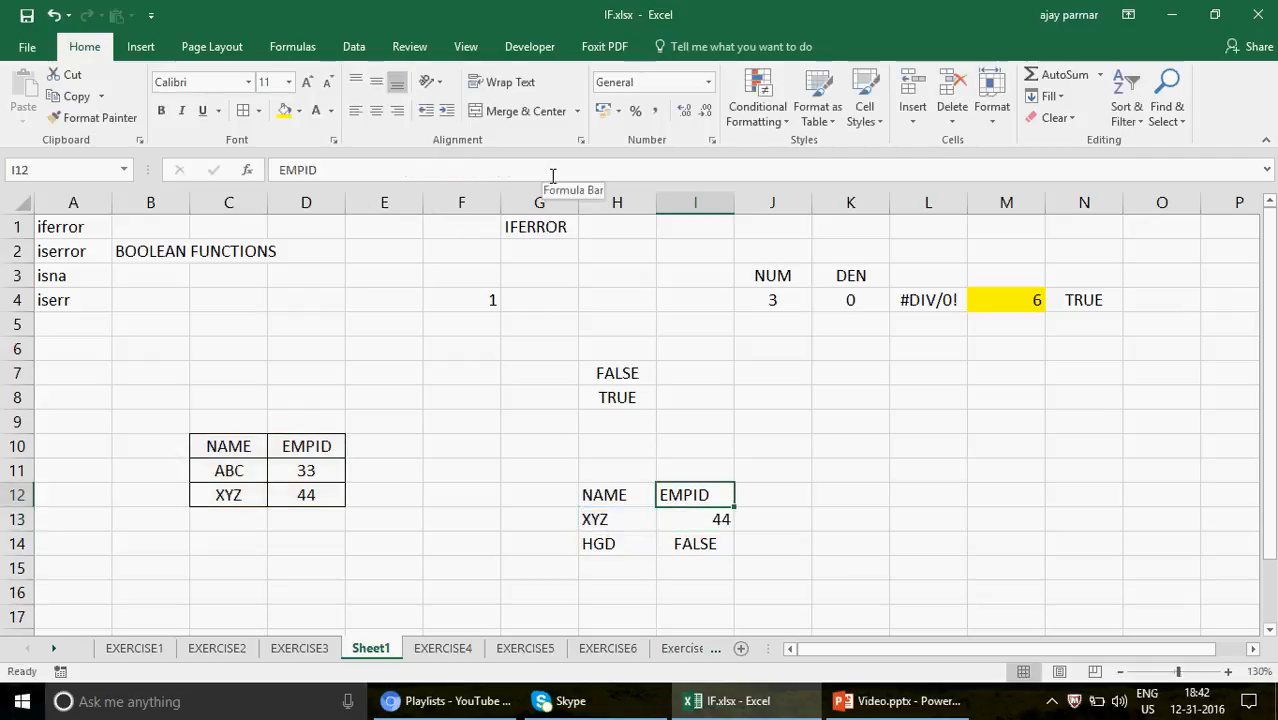
click(701, 519)
drag(734, 531, 738, 548)
click(722, 543)
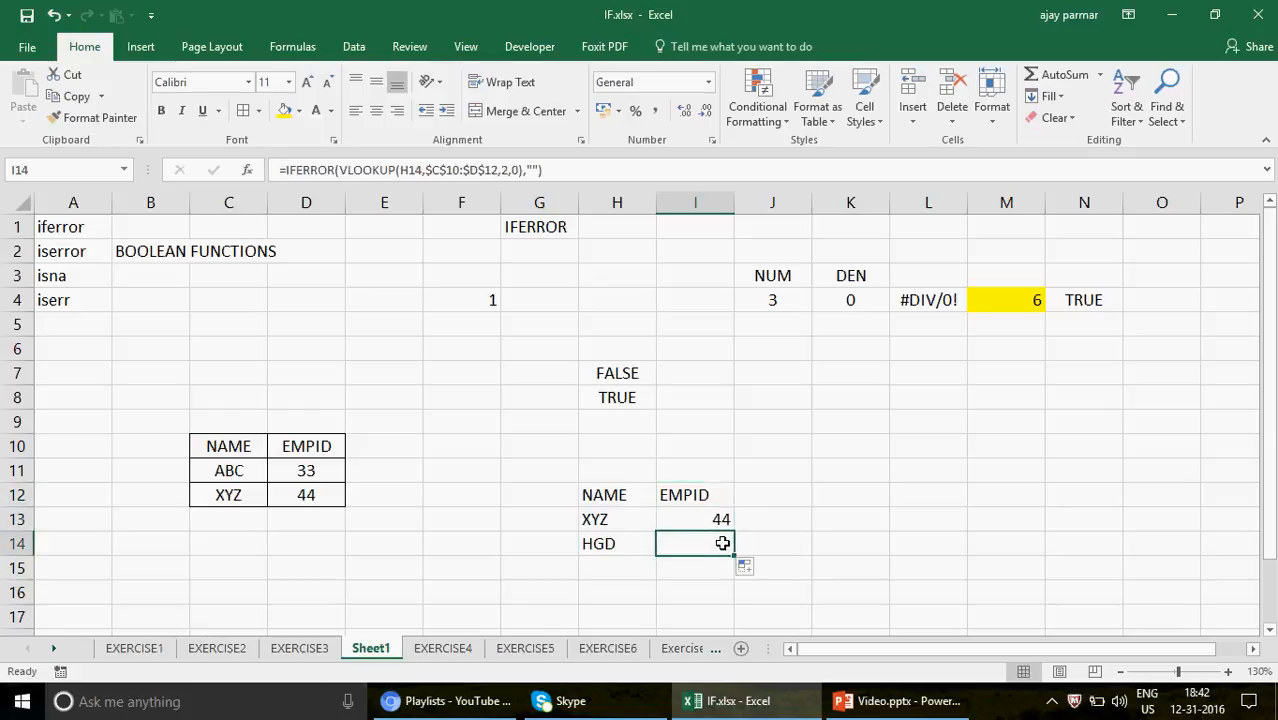
Step: Set the value_if_error text of the IFERROR formula in cell I14 to "VALUE NOT FOUND"
click(537, 172)
text(VALUE NOT)
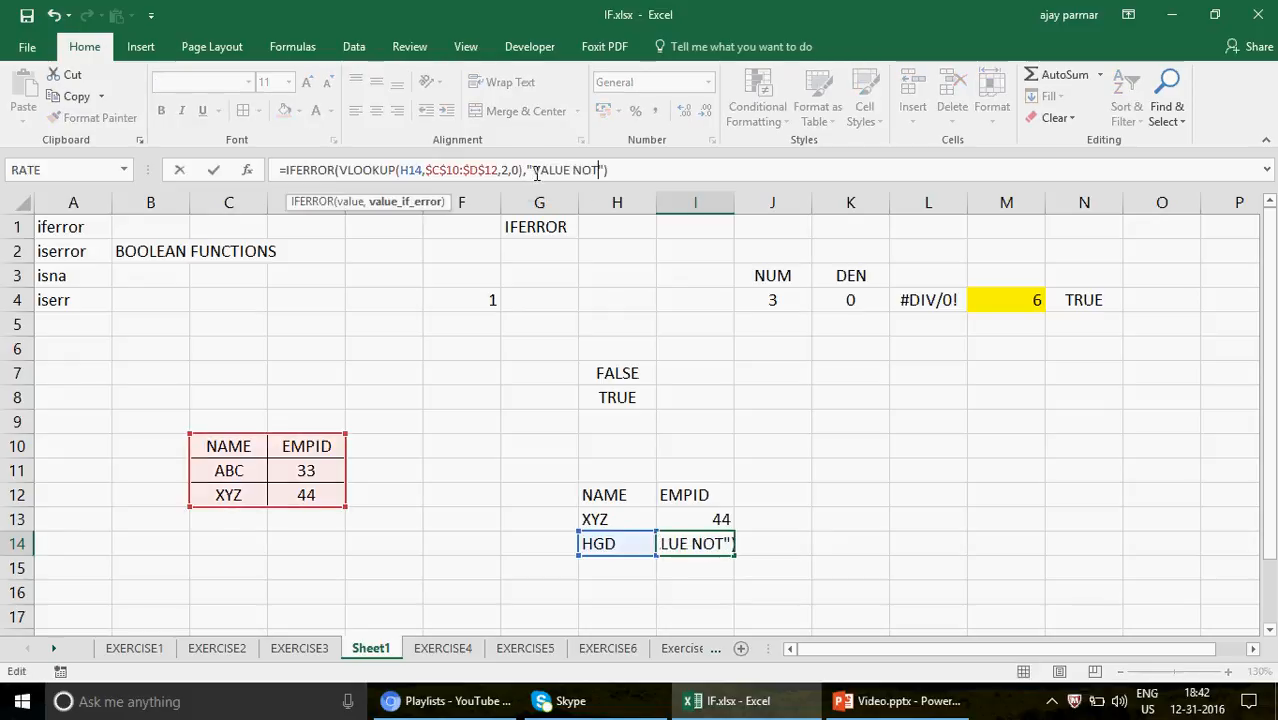
text( FOUND)
key(Return)
key(Up)
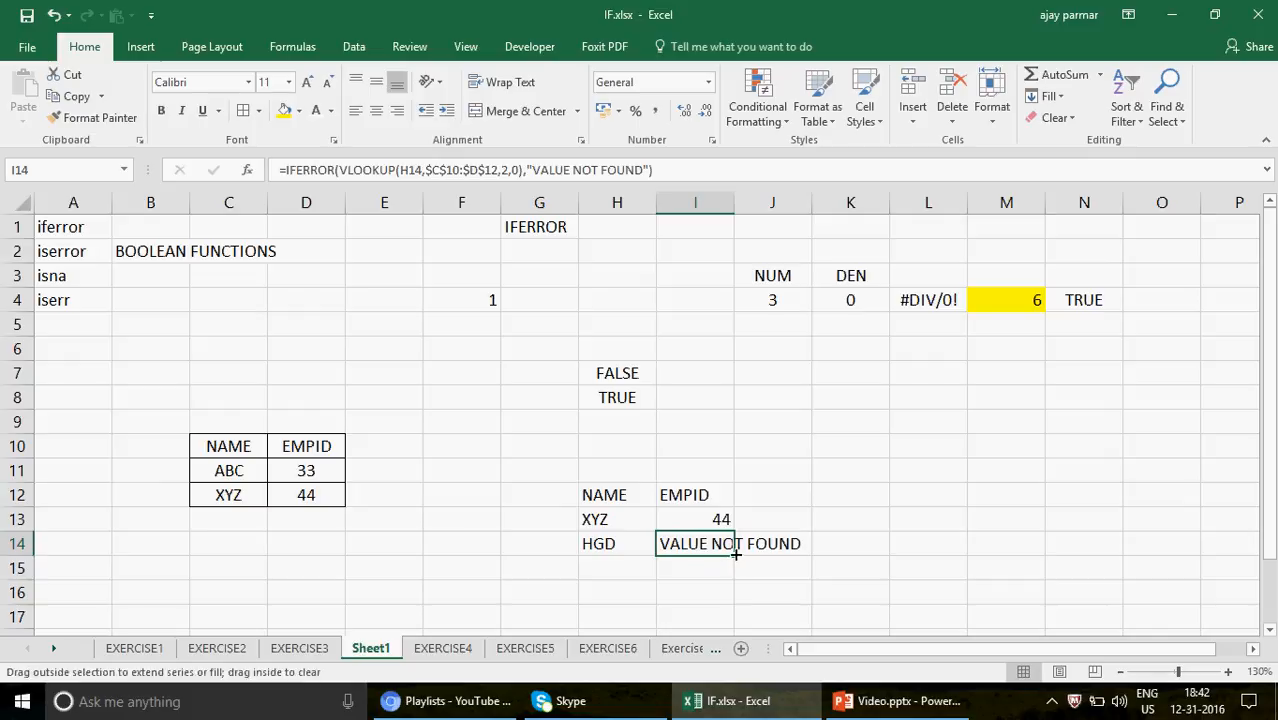
Step: Copy the formula from I14 up to I13 and auto-fit the width of column I
drag(735, 553, 721, 514)
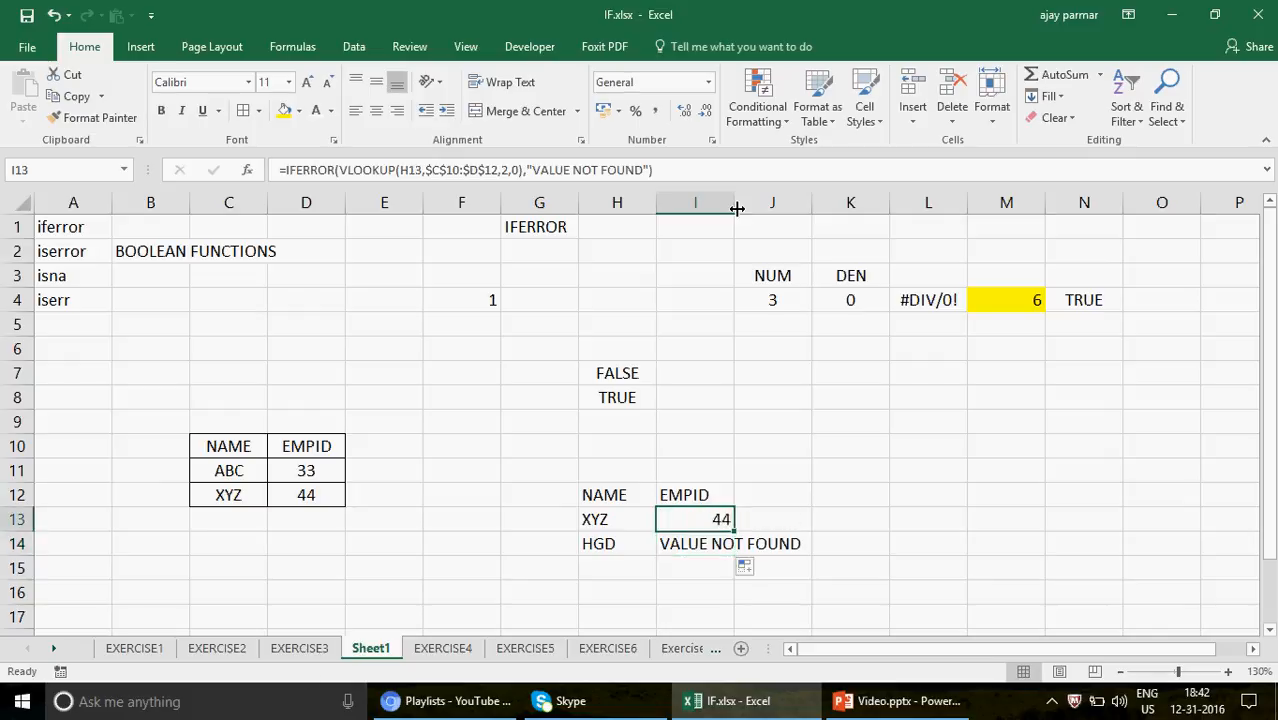
double_click(736, 208)
Step: Replace the lookup name in cell H13 with HE to test the IFERROR message
click(615, 518)
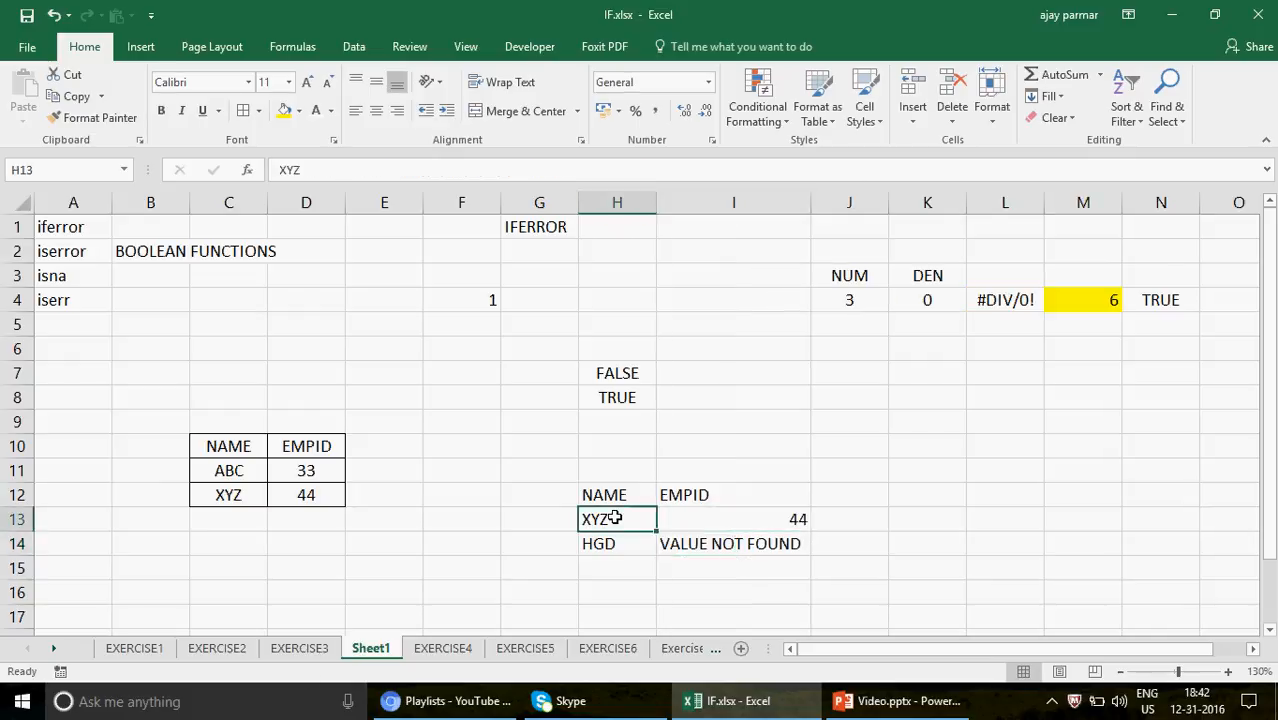
text(HGE)
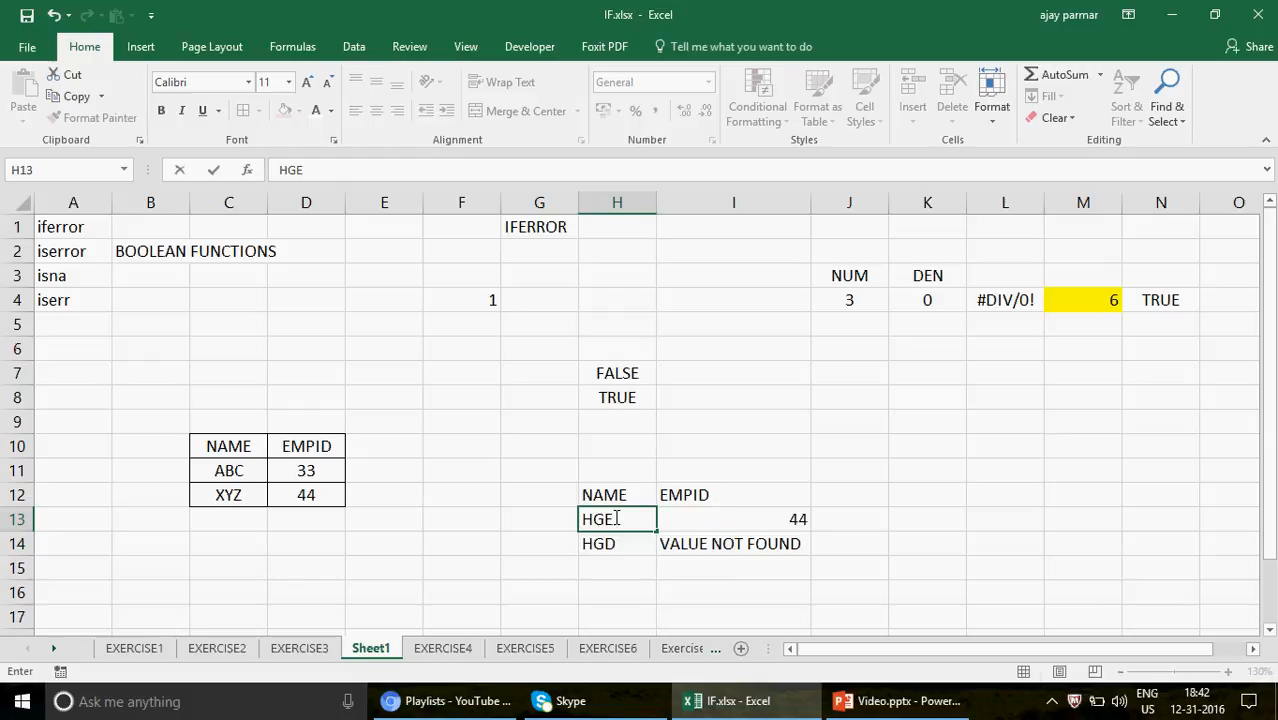
key(BackSpace)
key(BackSpace)
text(E)
key(Return)
Step: Enter the lookup names ABC in cell H13 and XYZ in cell H14
click(617, 519)
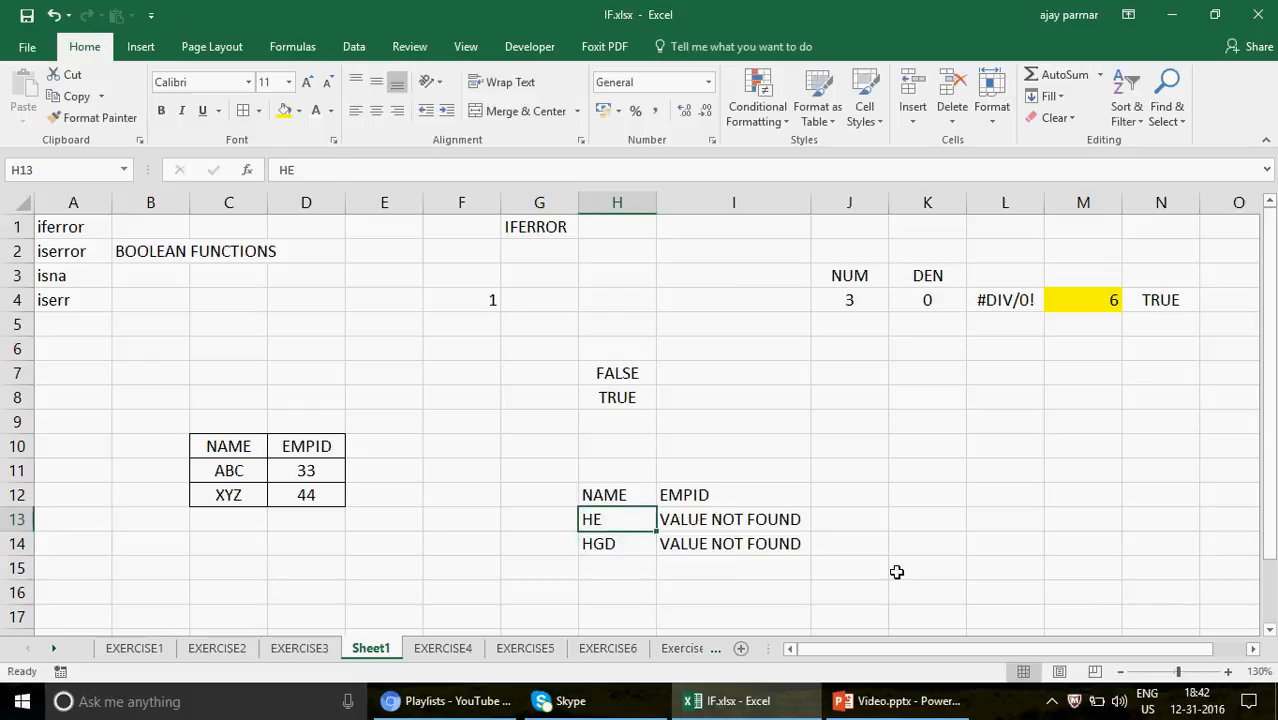
text(ABC)
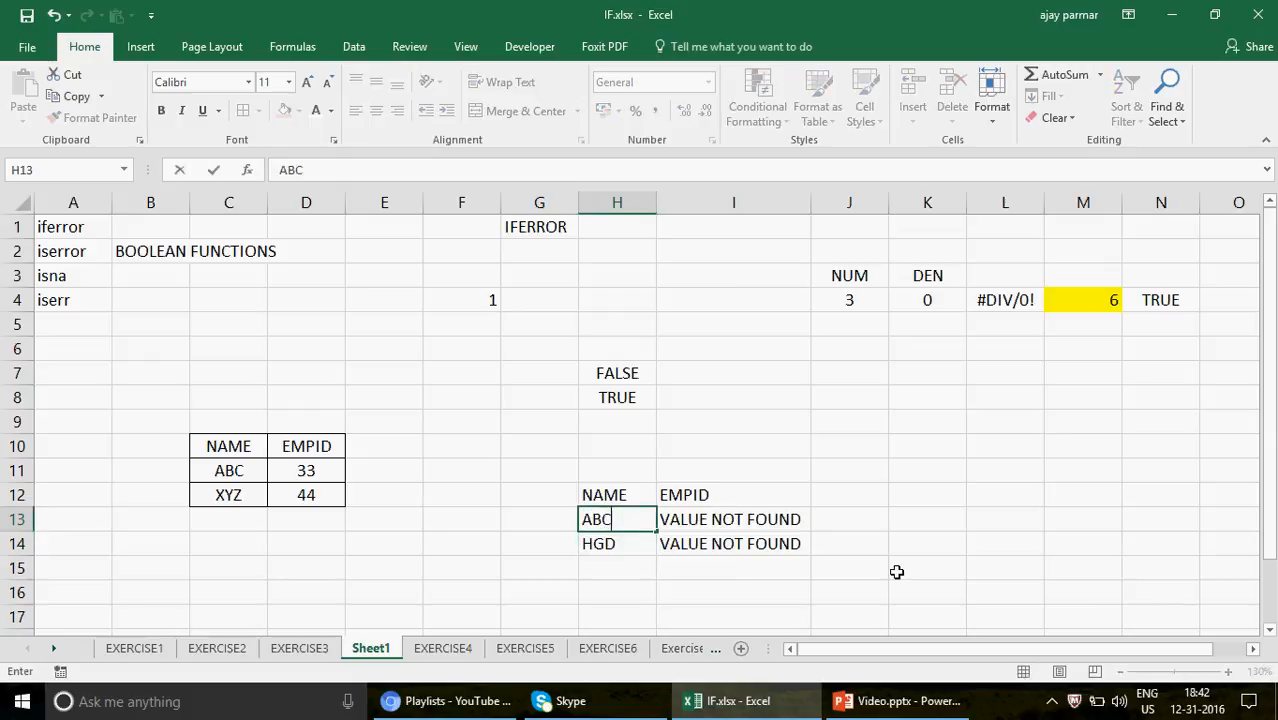
key(Return)
text(XYZ)
key(Return)
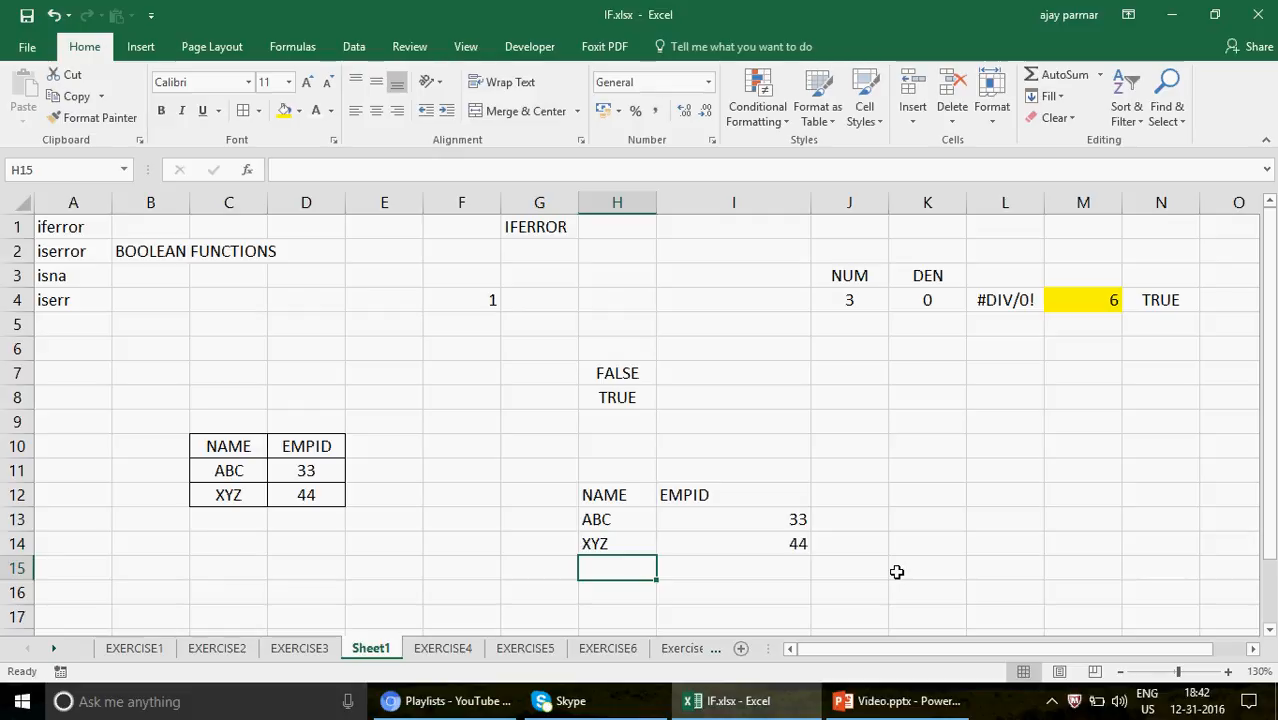
Step: Review the lookup's NAME heading in H12 and the error function names listed in A1:A4
click(597, 497)
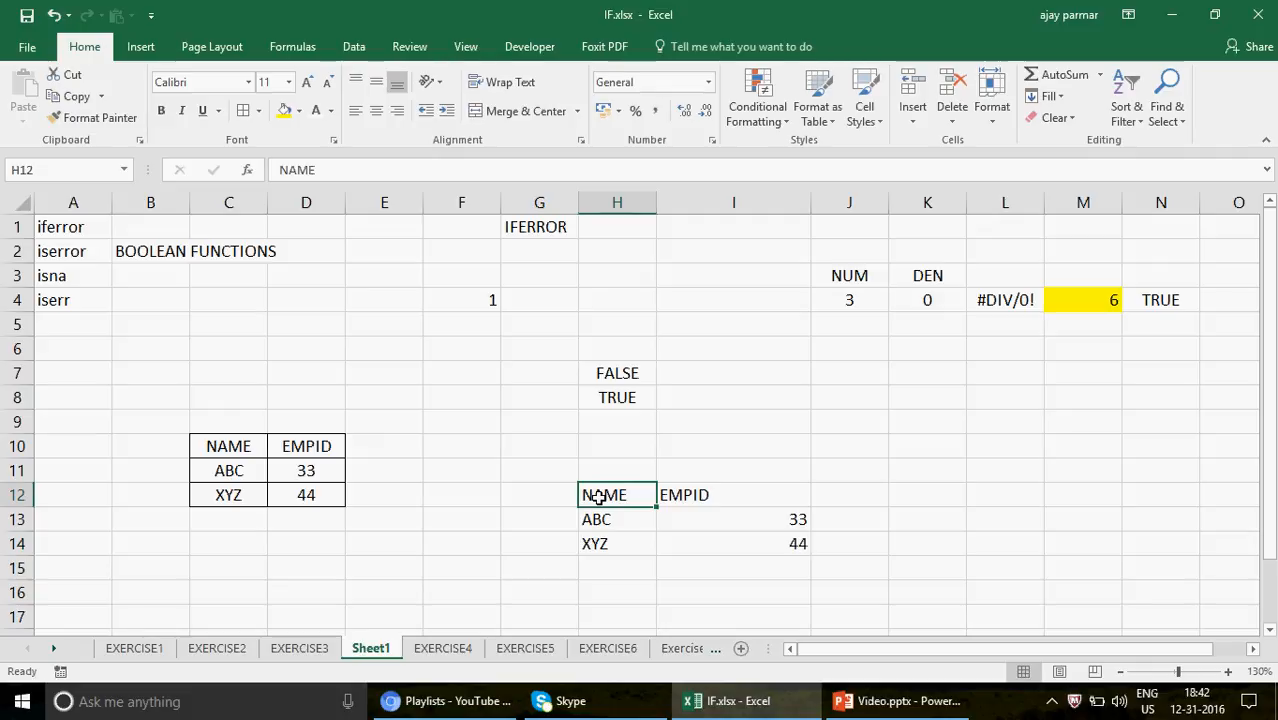
click(82, 277)
click(81, 298)
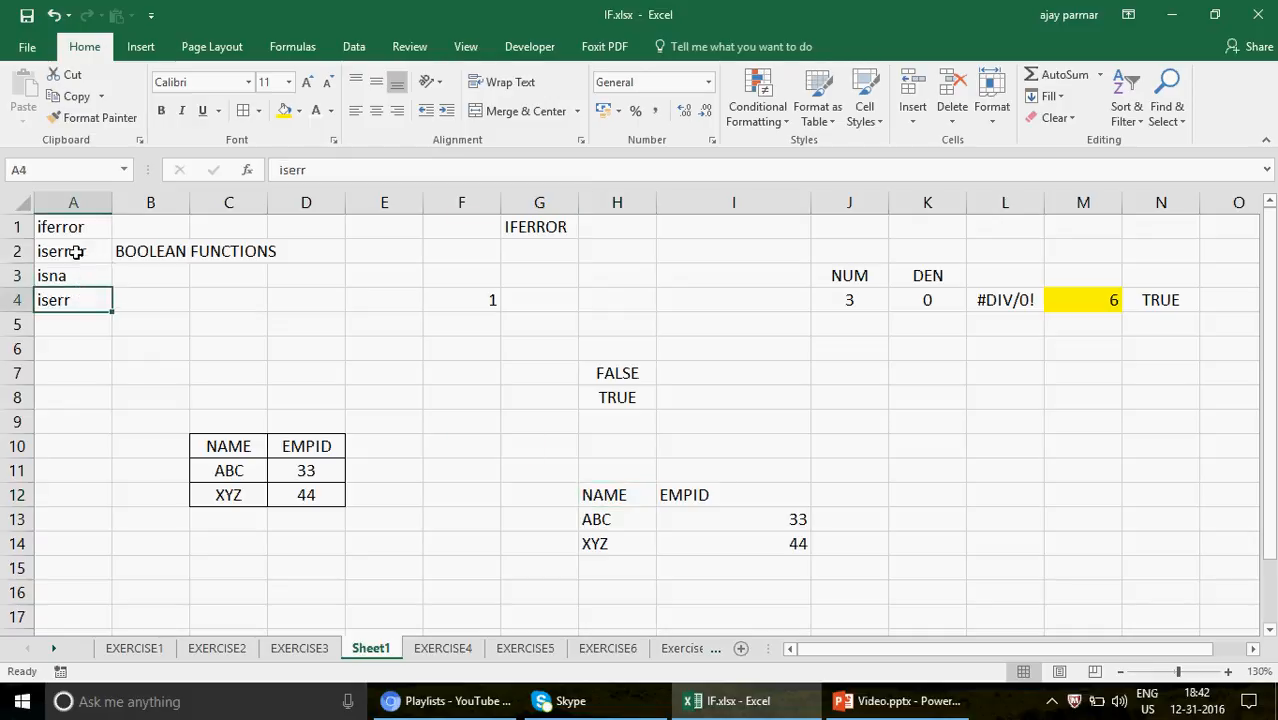
click(76, 252)
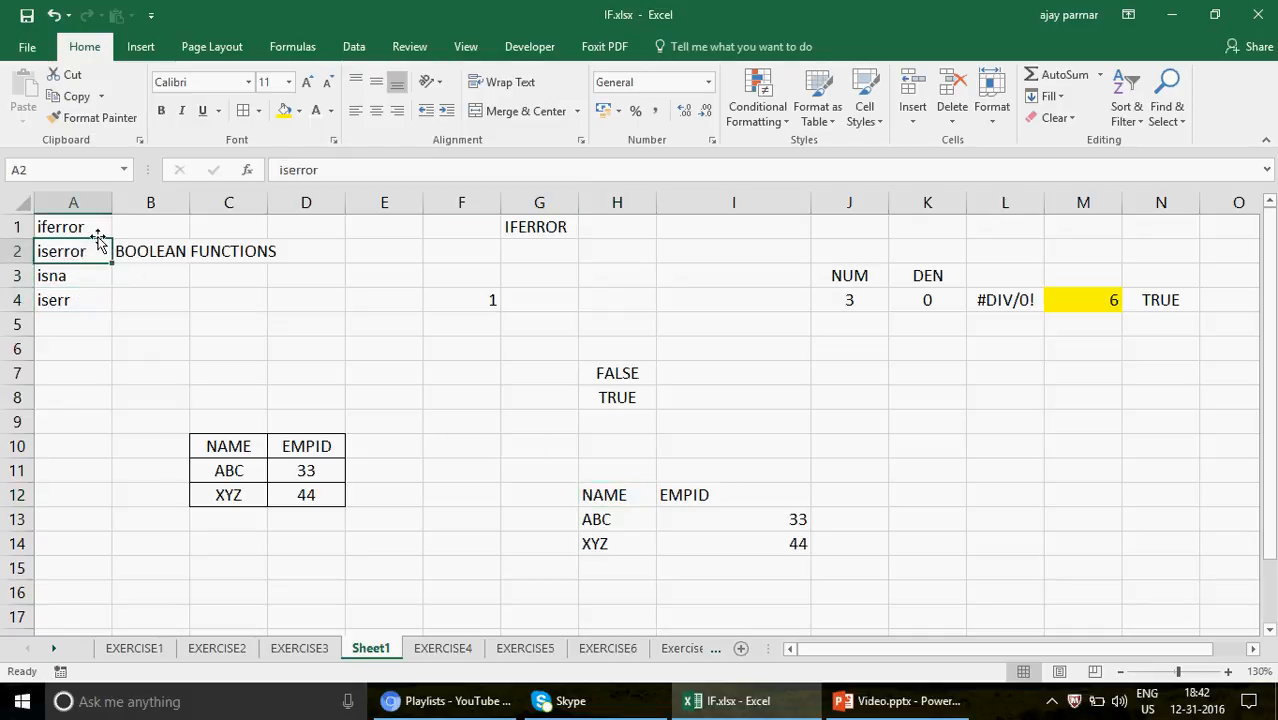
click(90, 228)
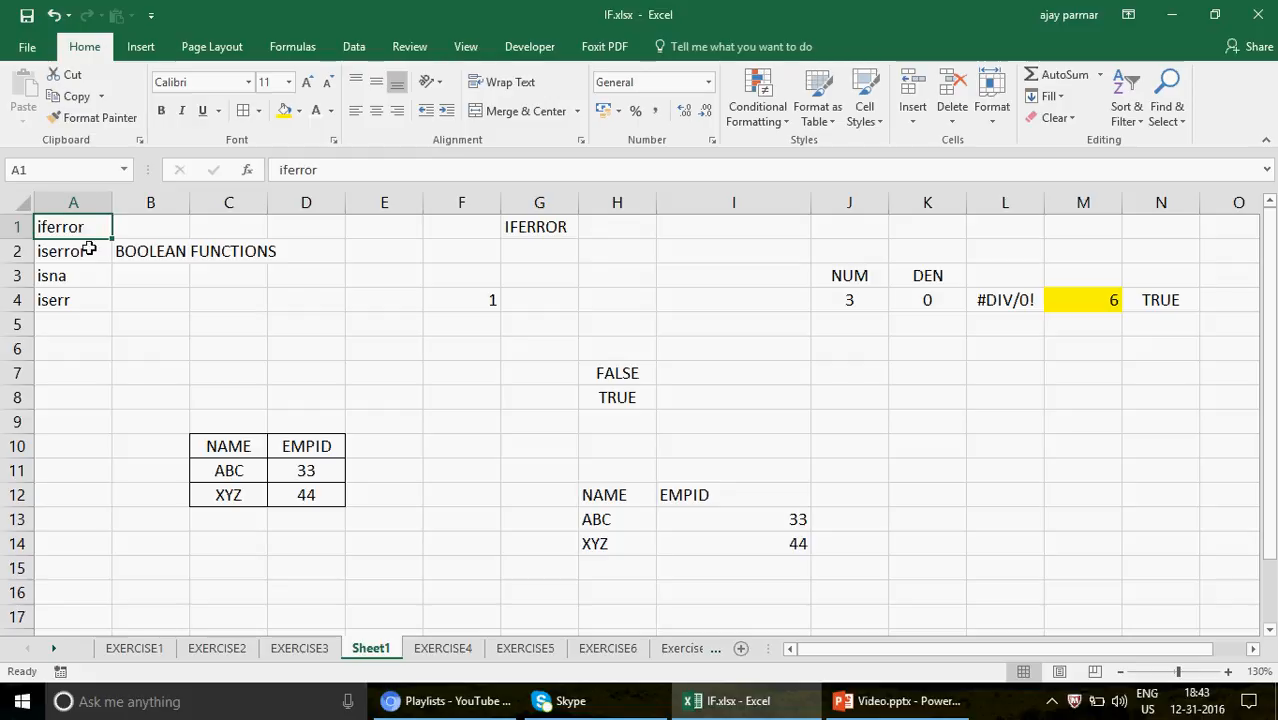
click(89, 249)
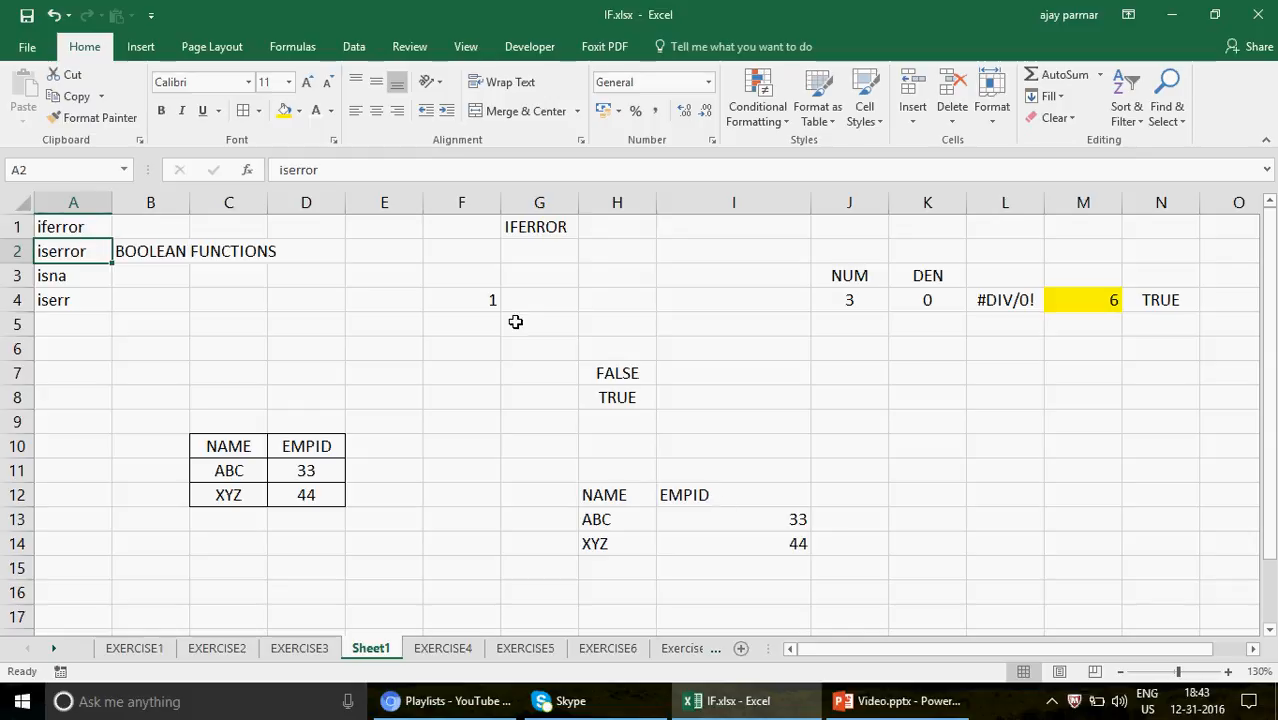
Step: Review the ISNA formula in H7 and the lookup table H12:I14 with its IFERROR formula in I13
click(606, 368)
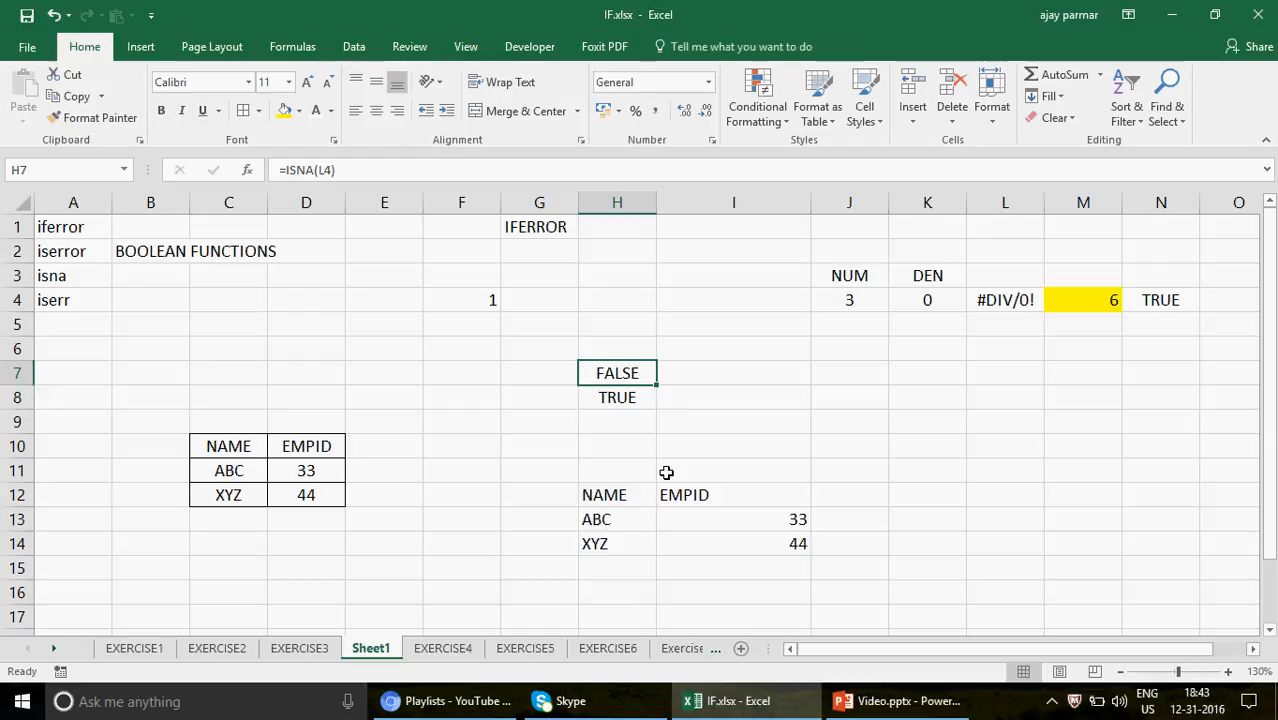
click(594, 518)
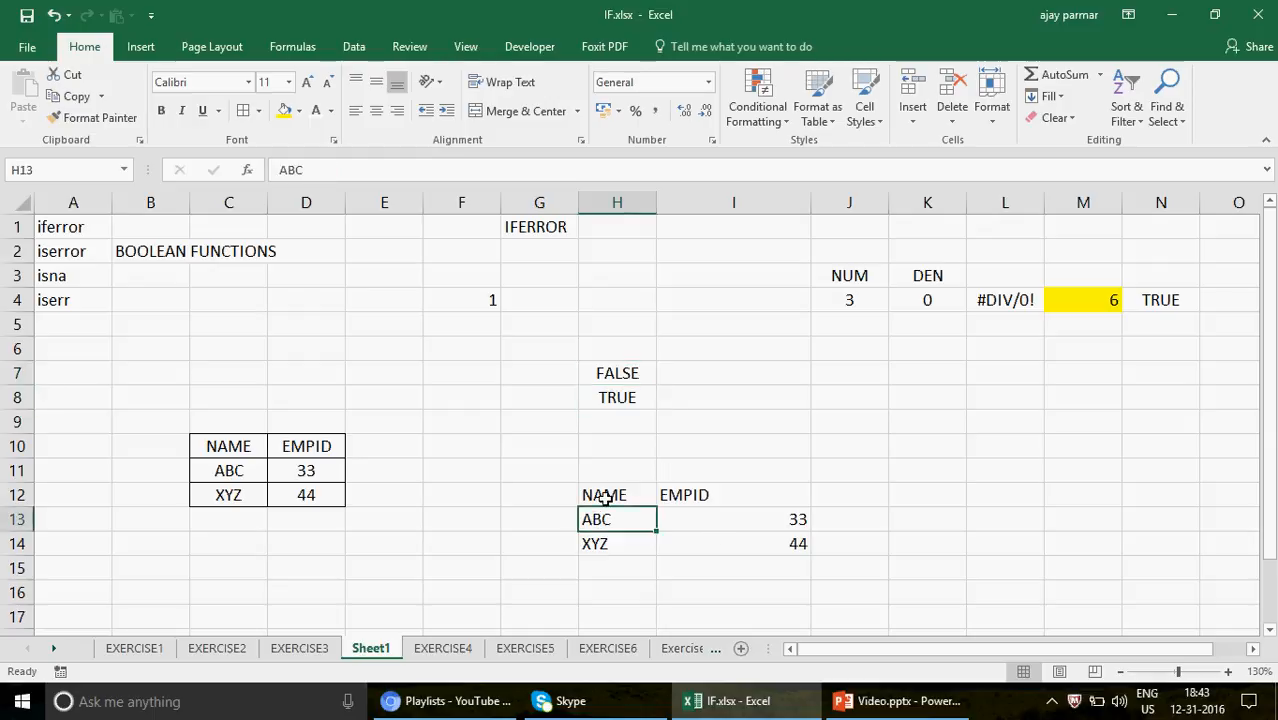
click(600, 495)
shift+click(720, 542)
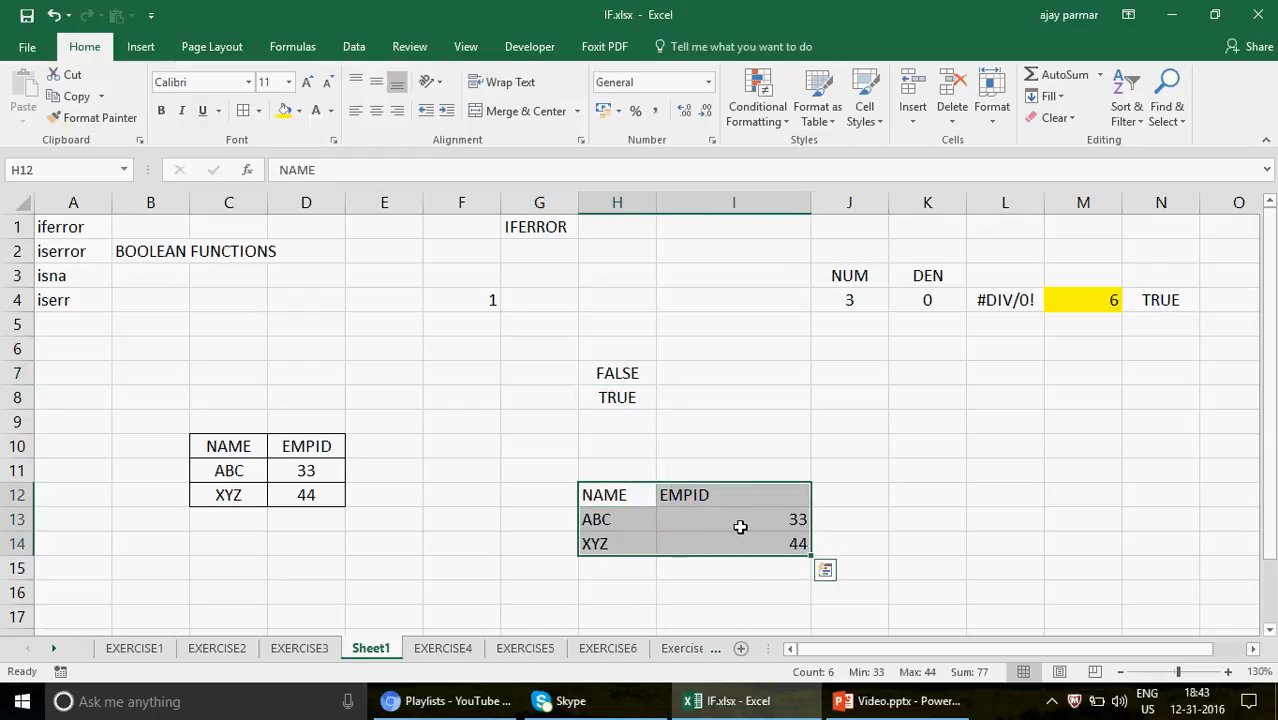
click(740, 527)
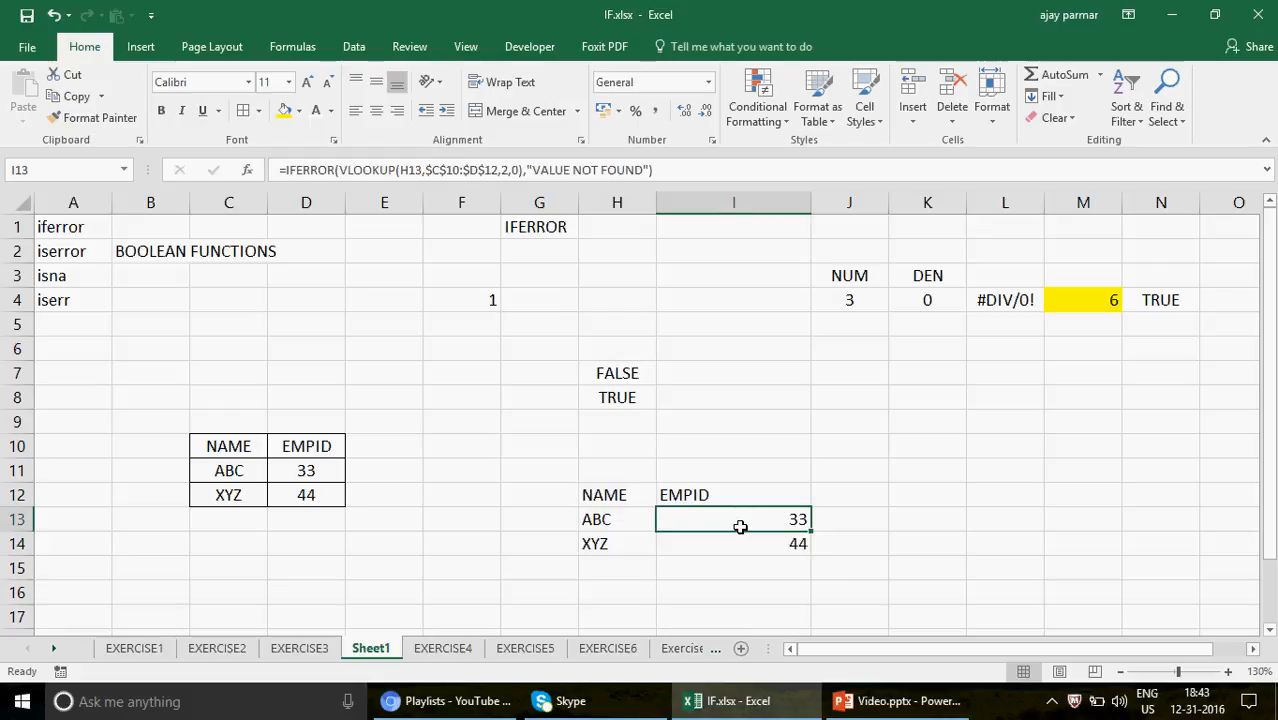
click(622, 519)
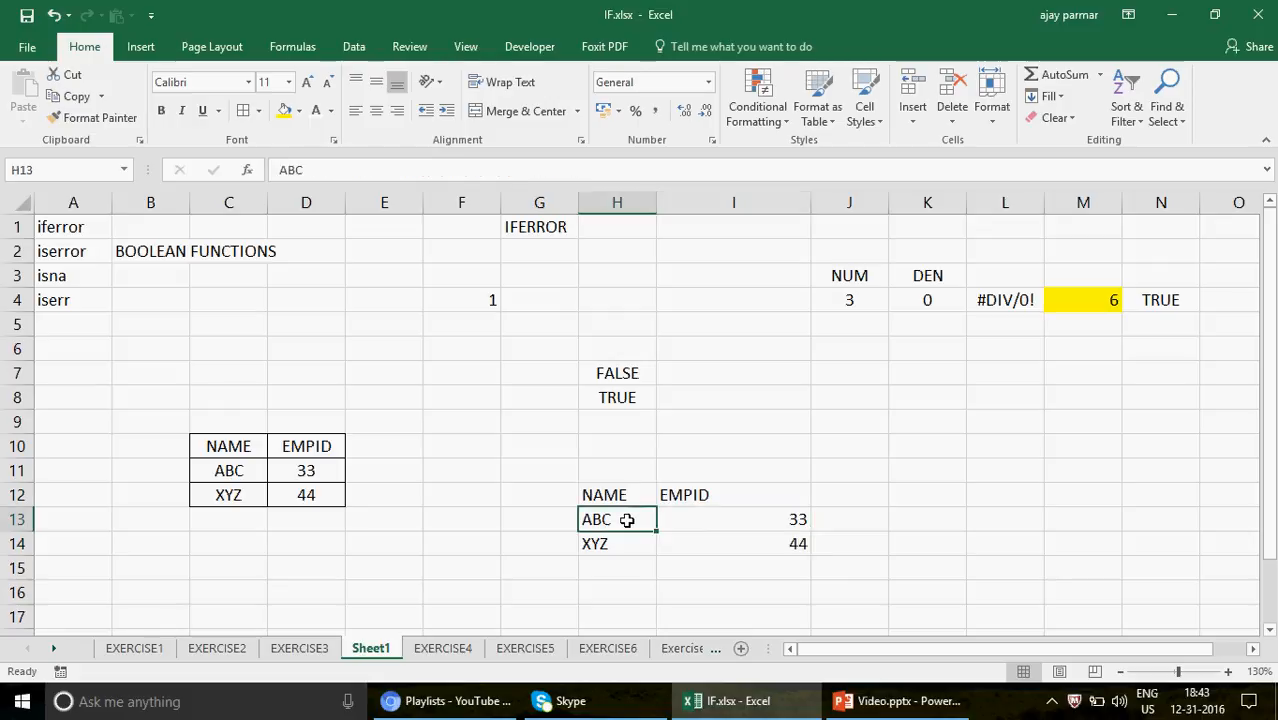
click(715, 514)
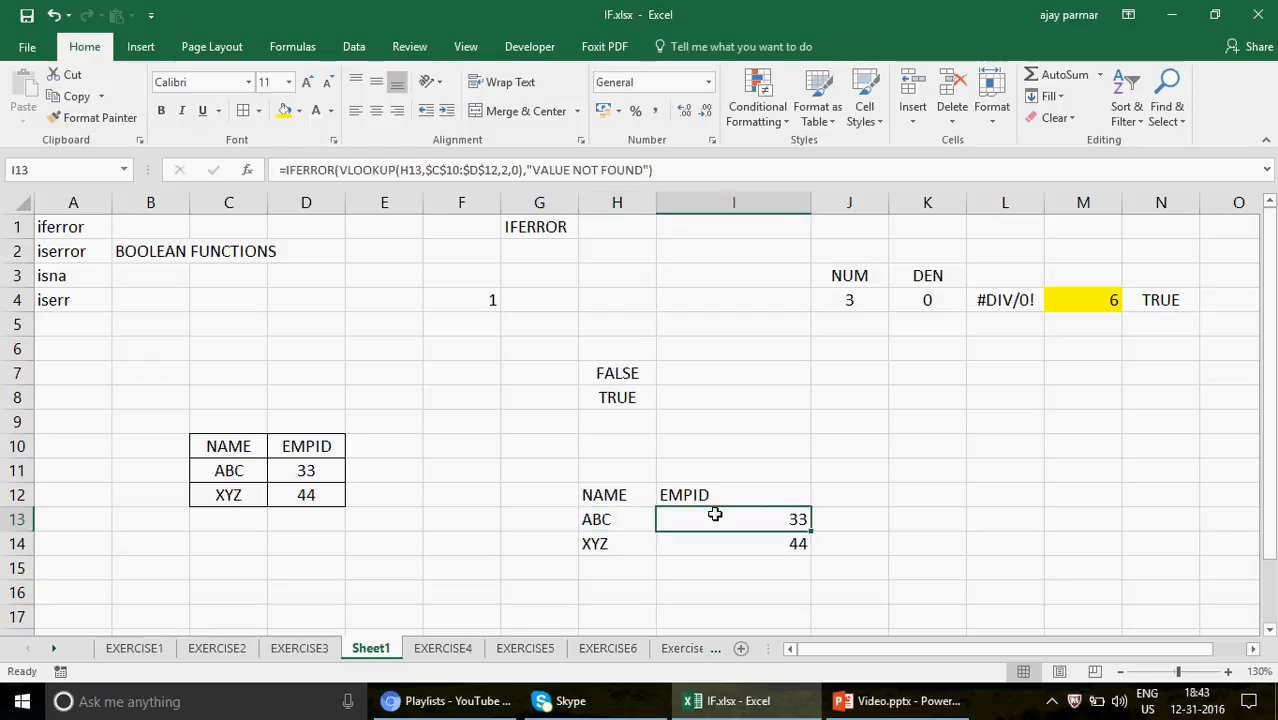
Step: Fill the source table C10:D12 with yellow and centre the contents of the lookup table H12:I14
click(232, 448)
shift+click(312, 497)
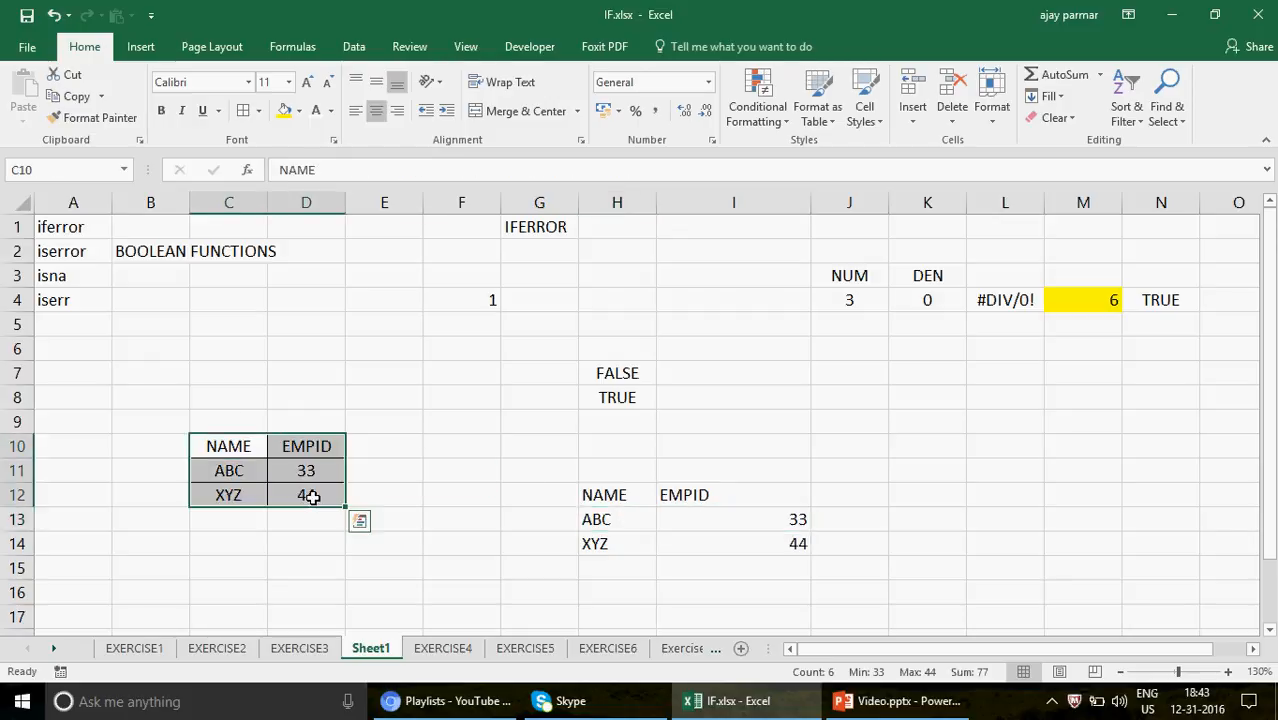
click(285, 110)
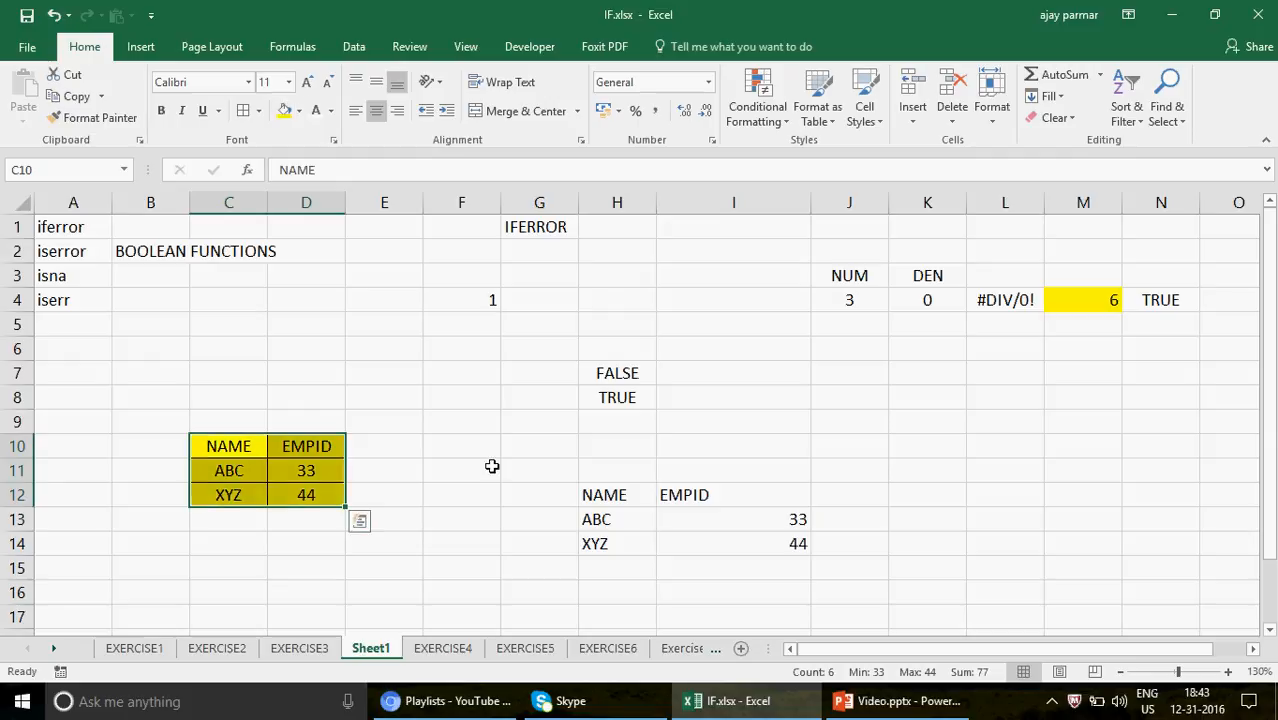
drag(605, 494, 731, 541)
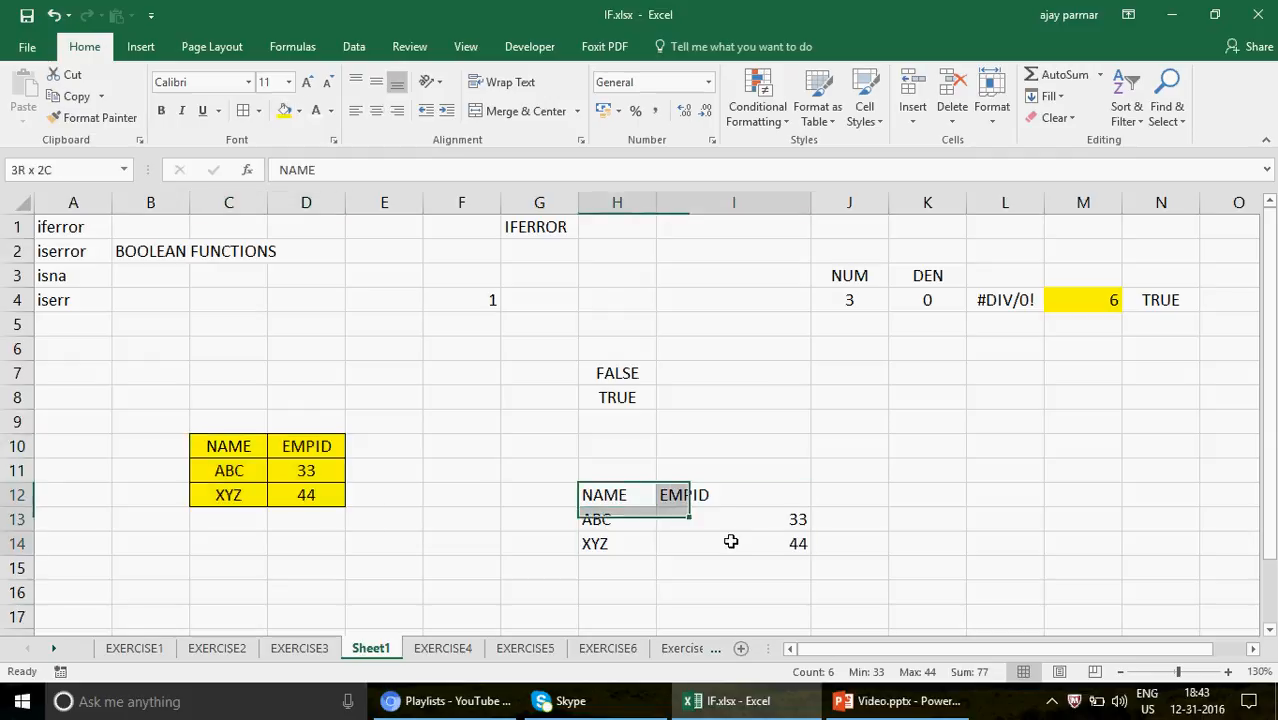
click(376, 110)
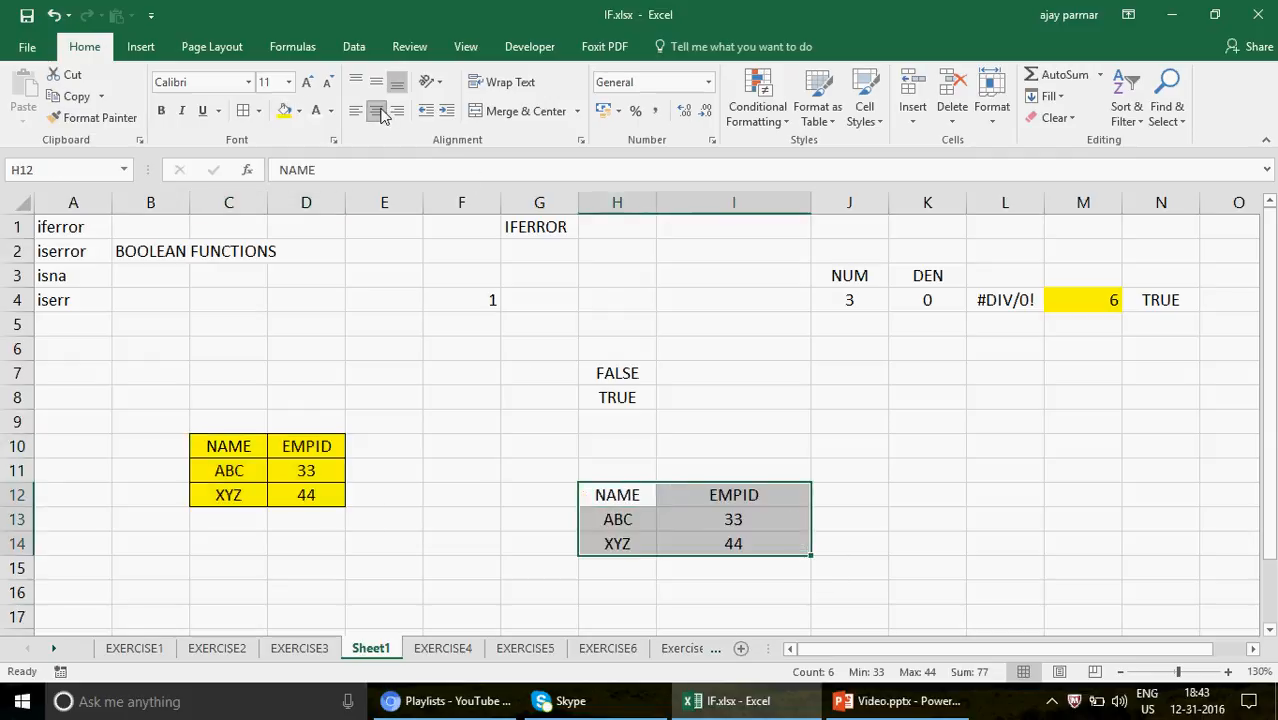
Step: Change the IFERROR message in I13 to "EMPID NOT FOUND" and copy the formula down to I14
click(736, 517)
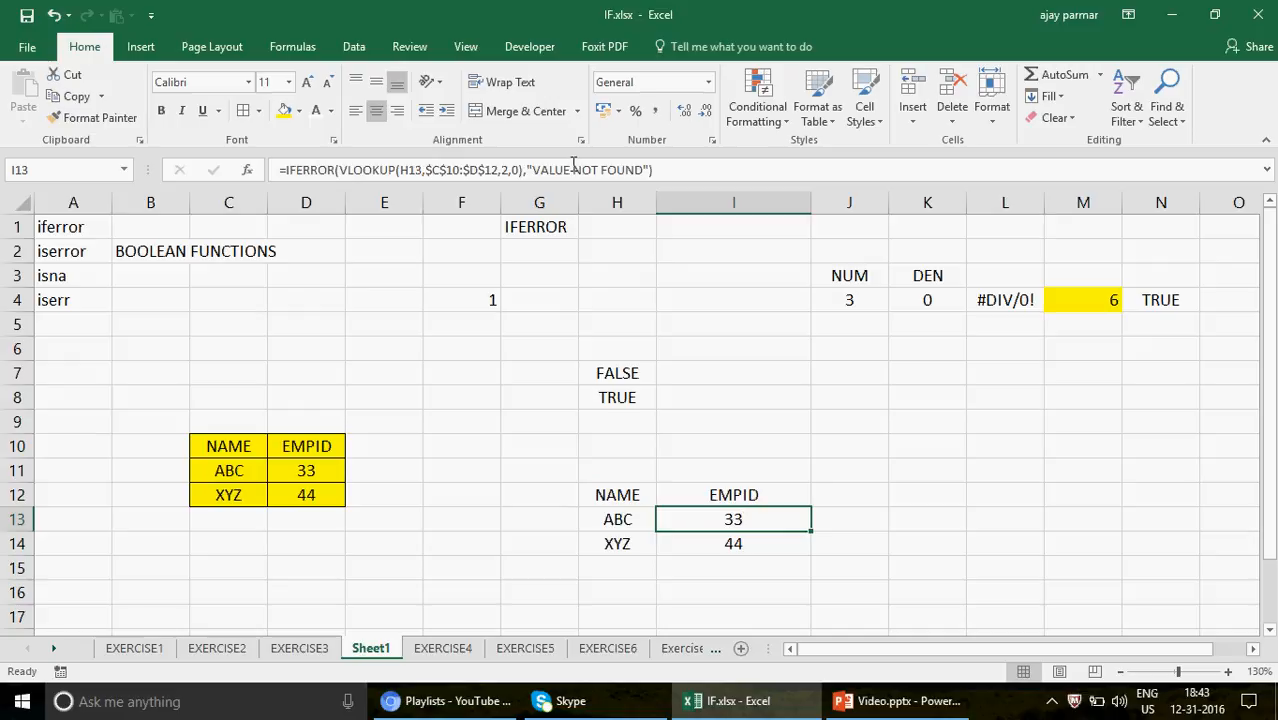
drag(524, 170, 571, 170)
text(EMPI)
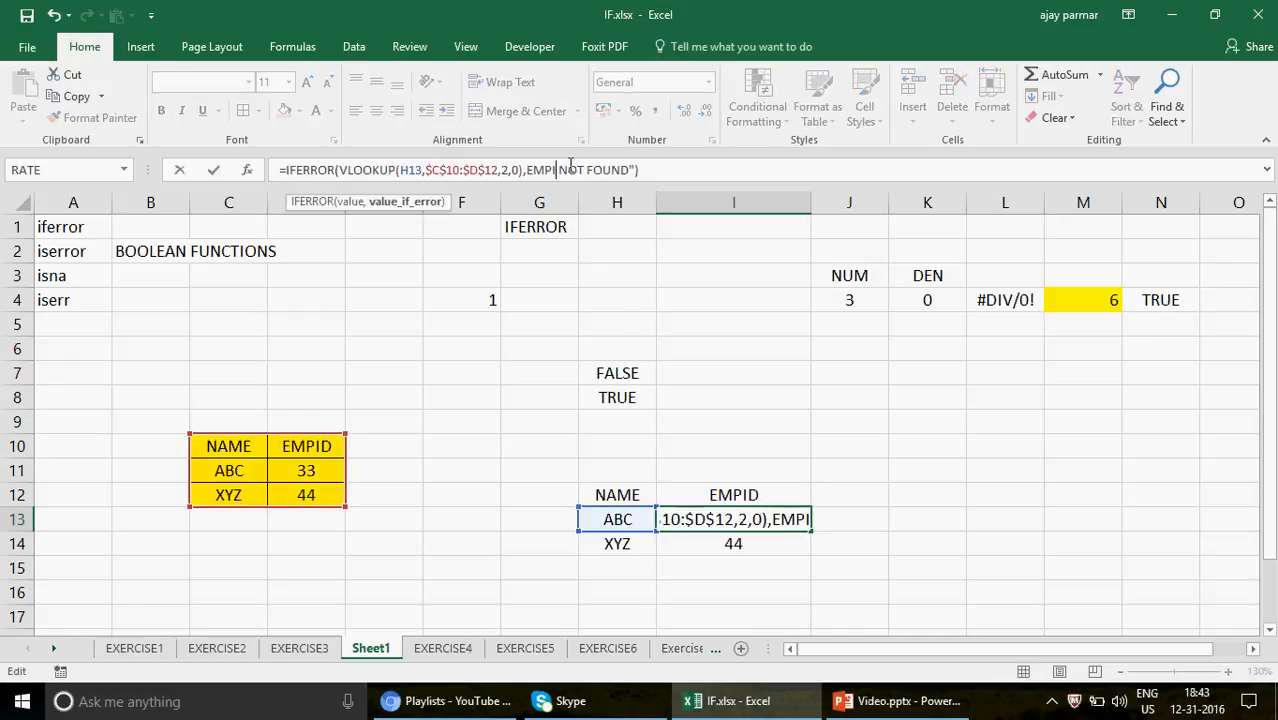
text(D)
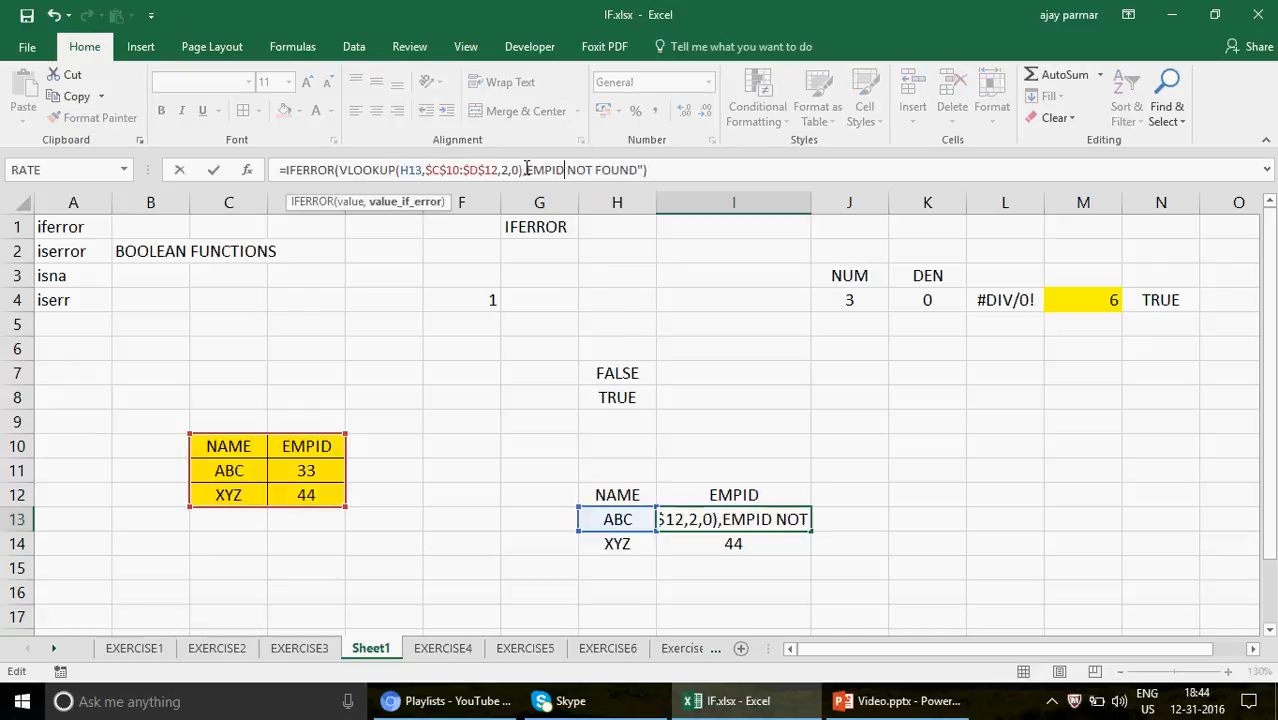
click(525, 170)
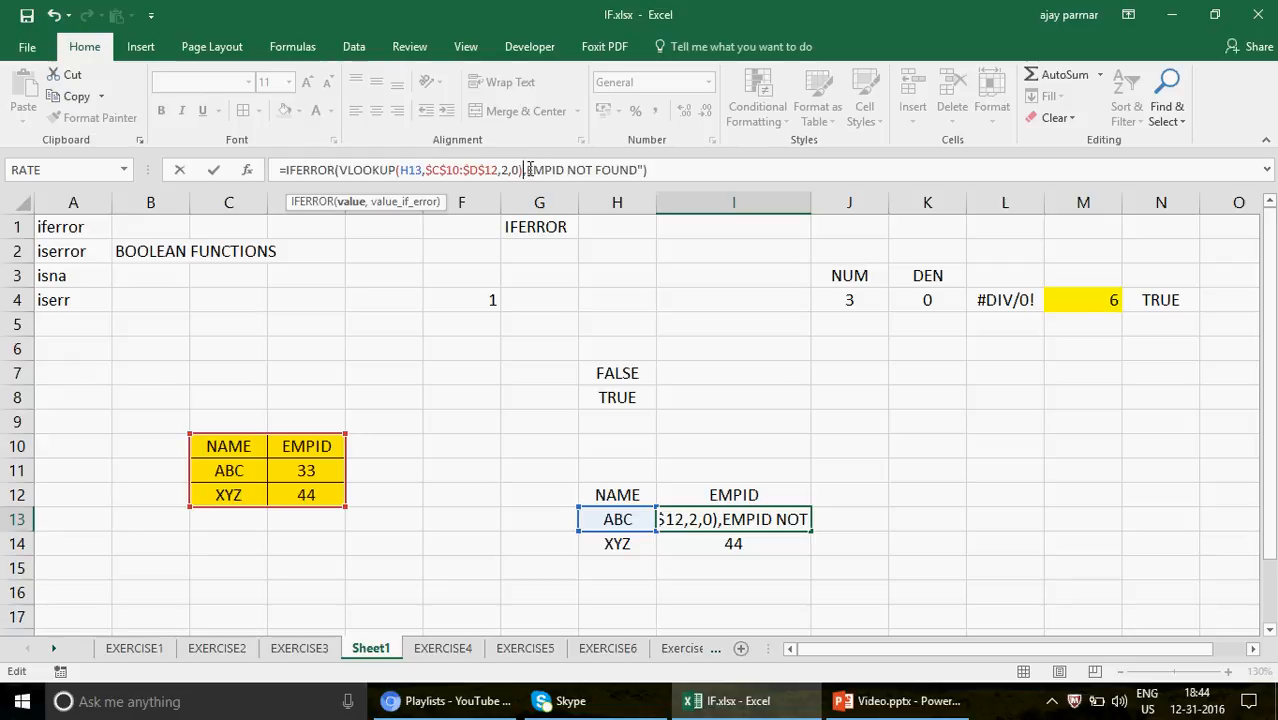
click(529, 170)
text(")
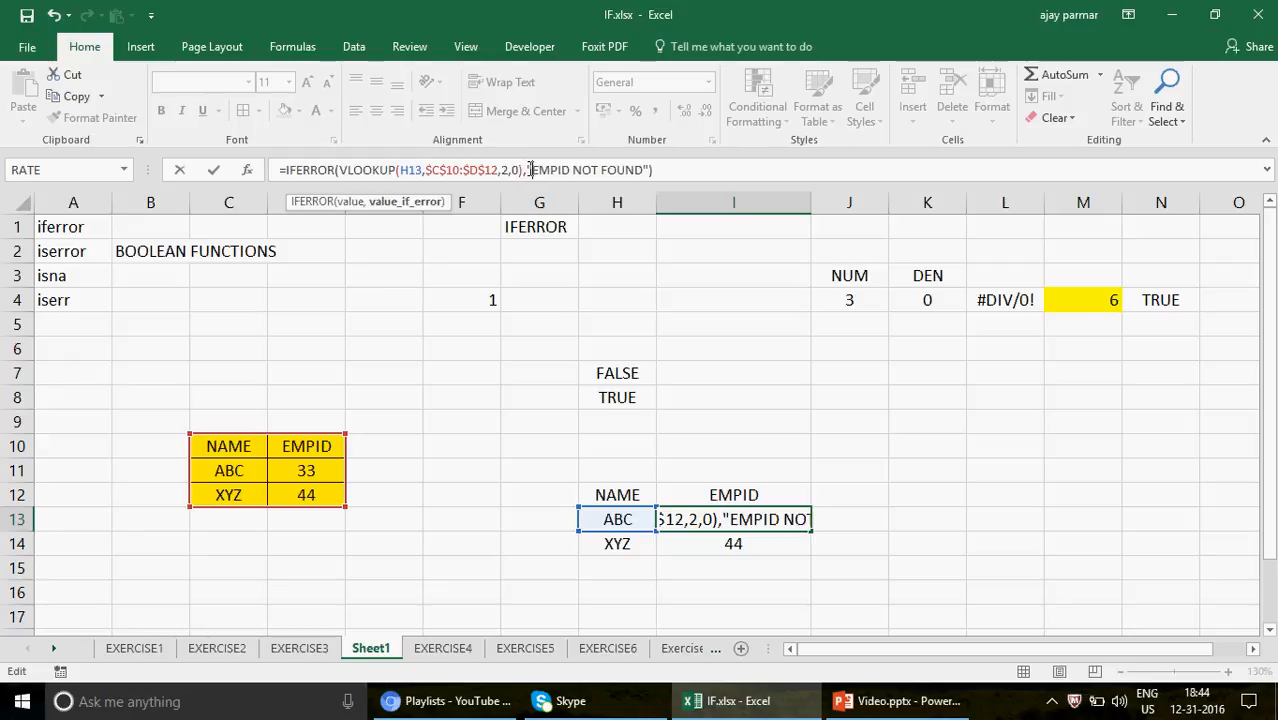
key(Return)
key(Up)
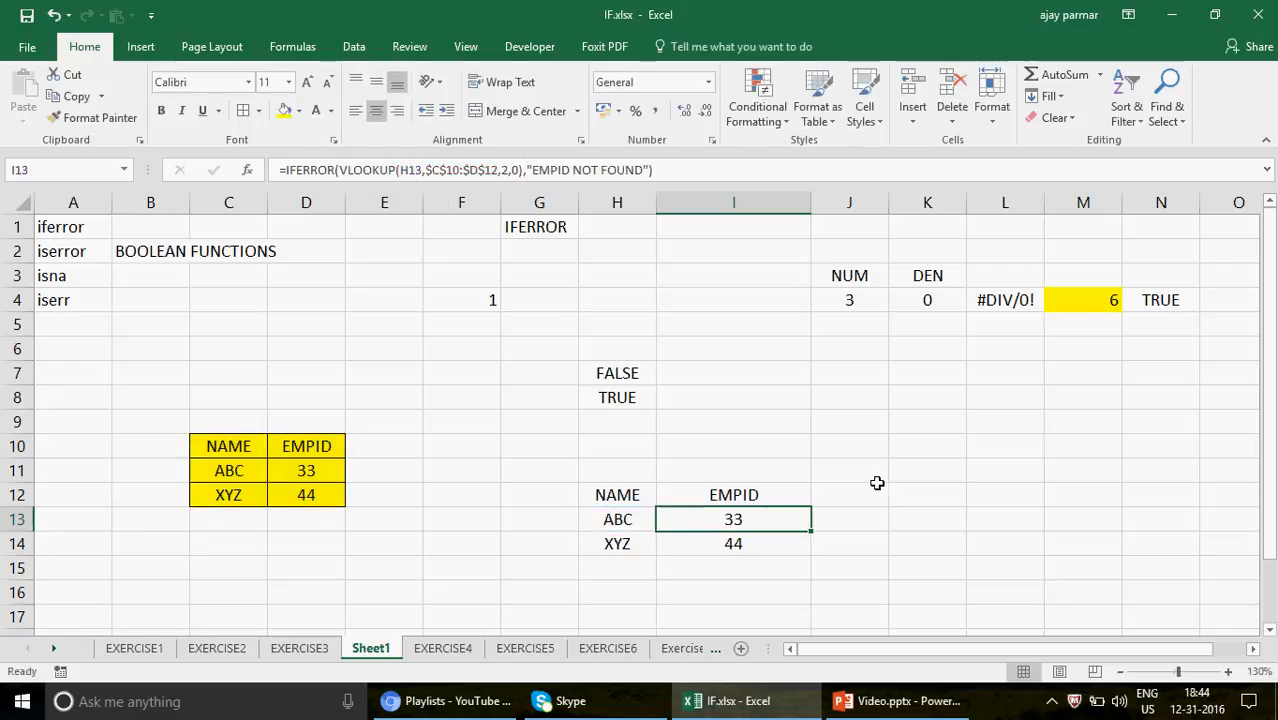
drag(811, 531, 819, 548)
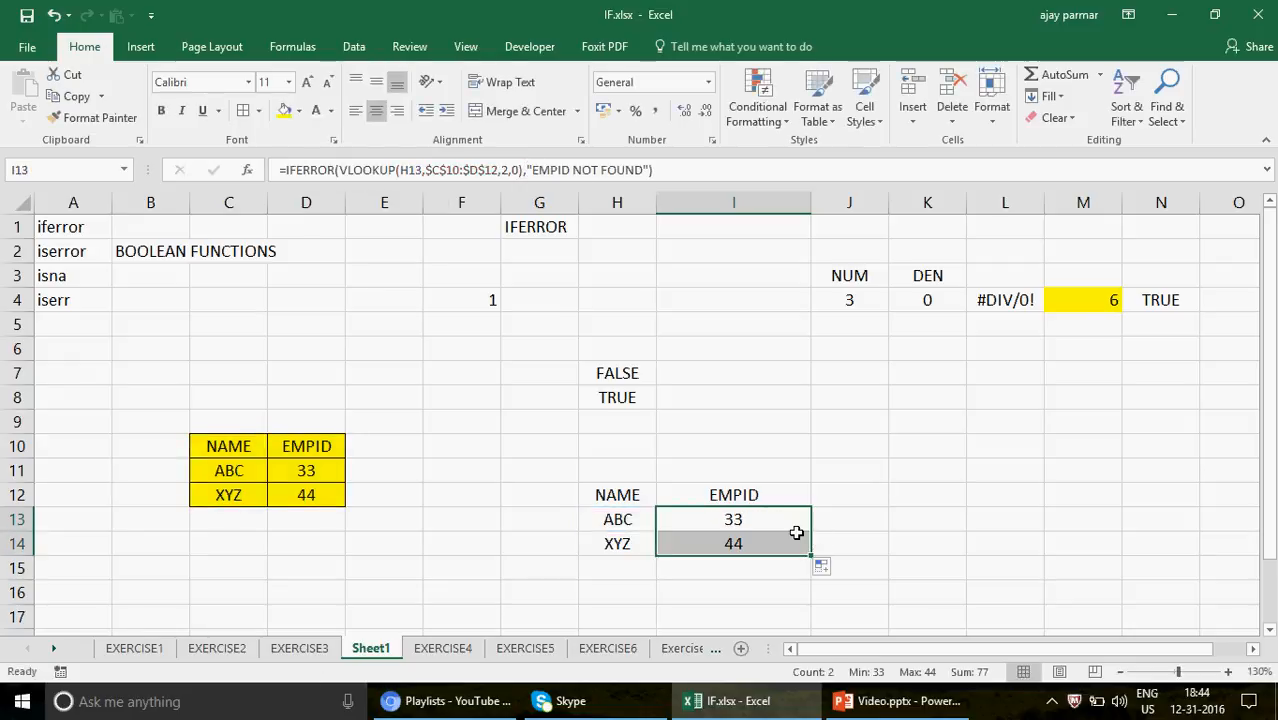
click(796, 530)
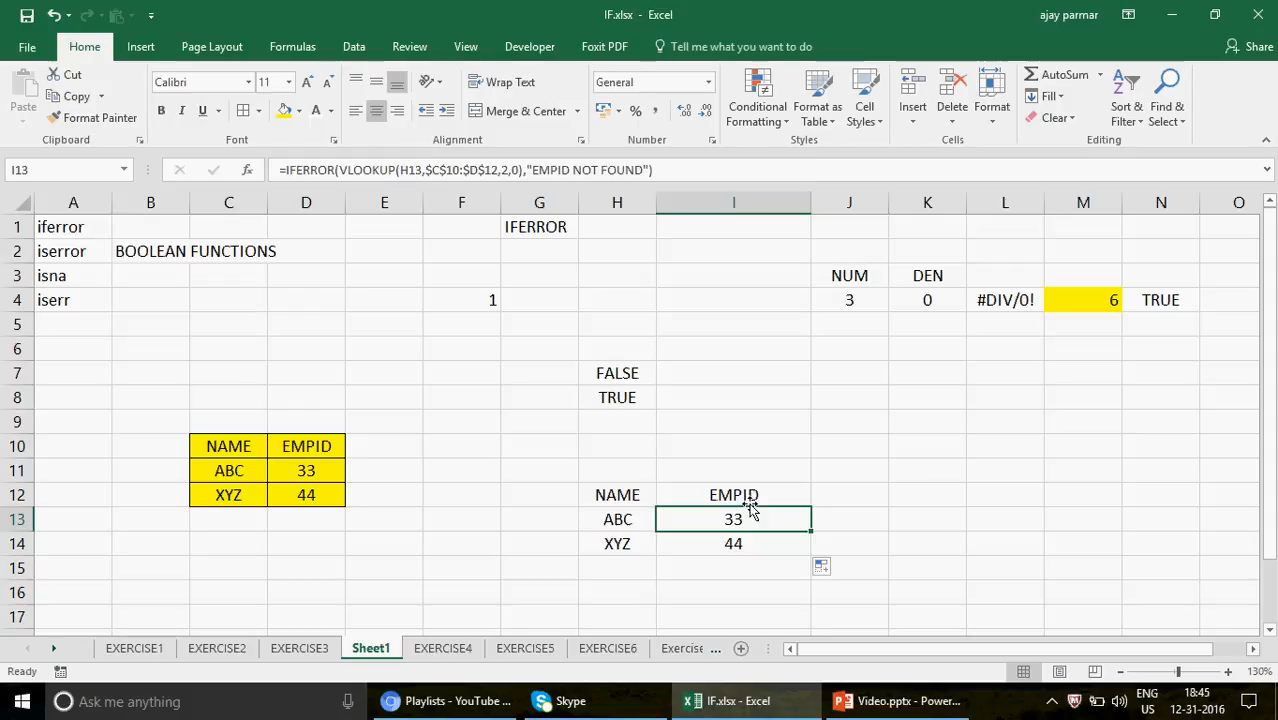
Step: Enter the column heading REMARKS in cell J12, beside the EMPID heading
click(837, 498)
text(AA)
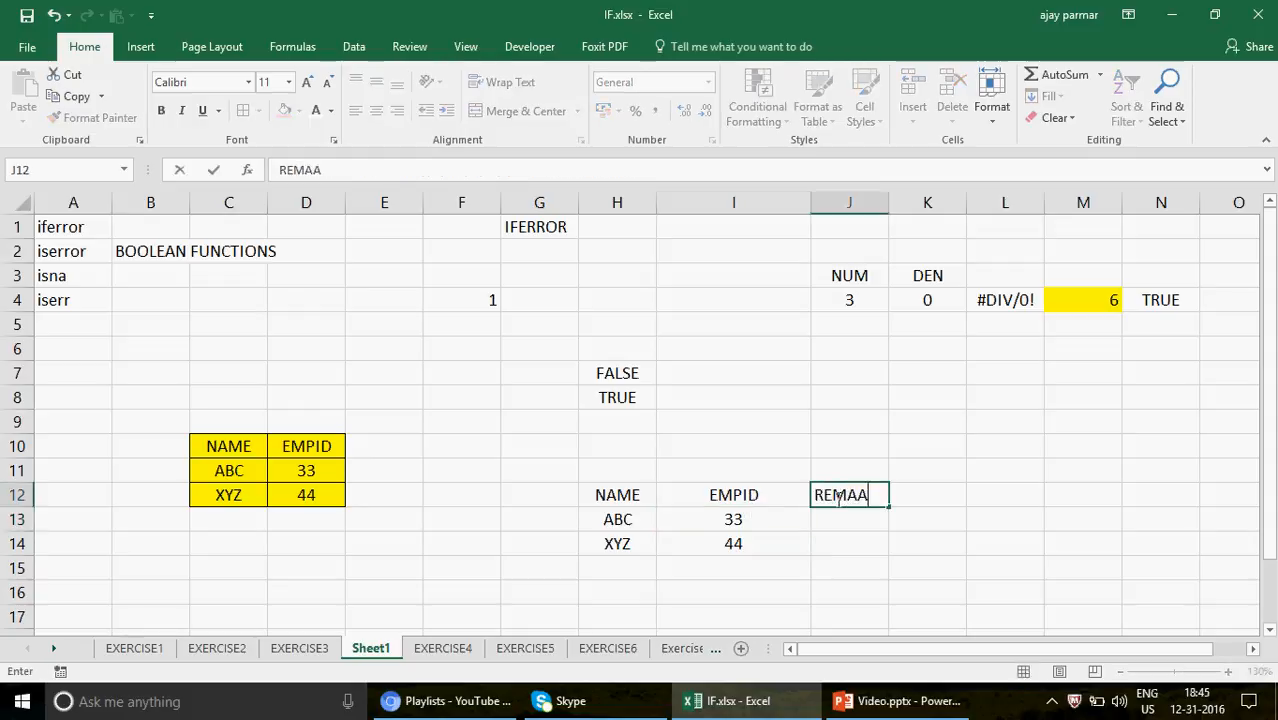
key(BackSpace)
text(RKS)
key(Return)
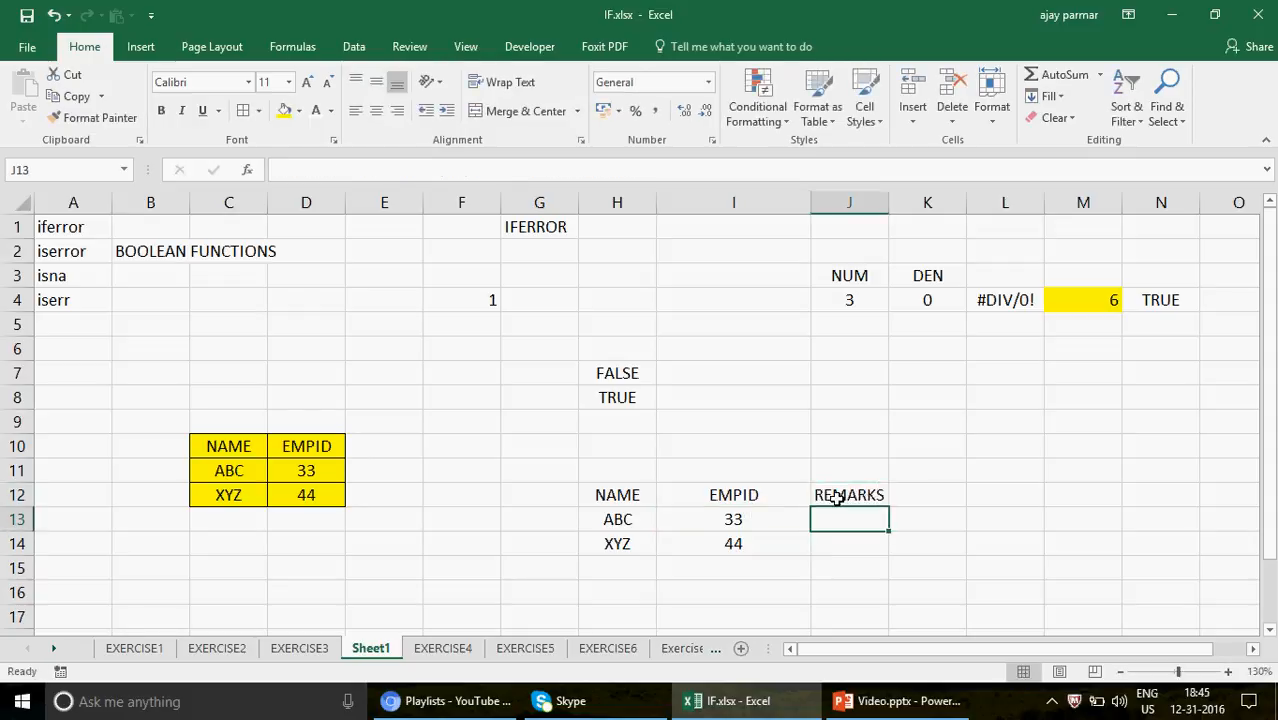
click(836, 497)
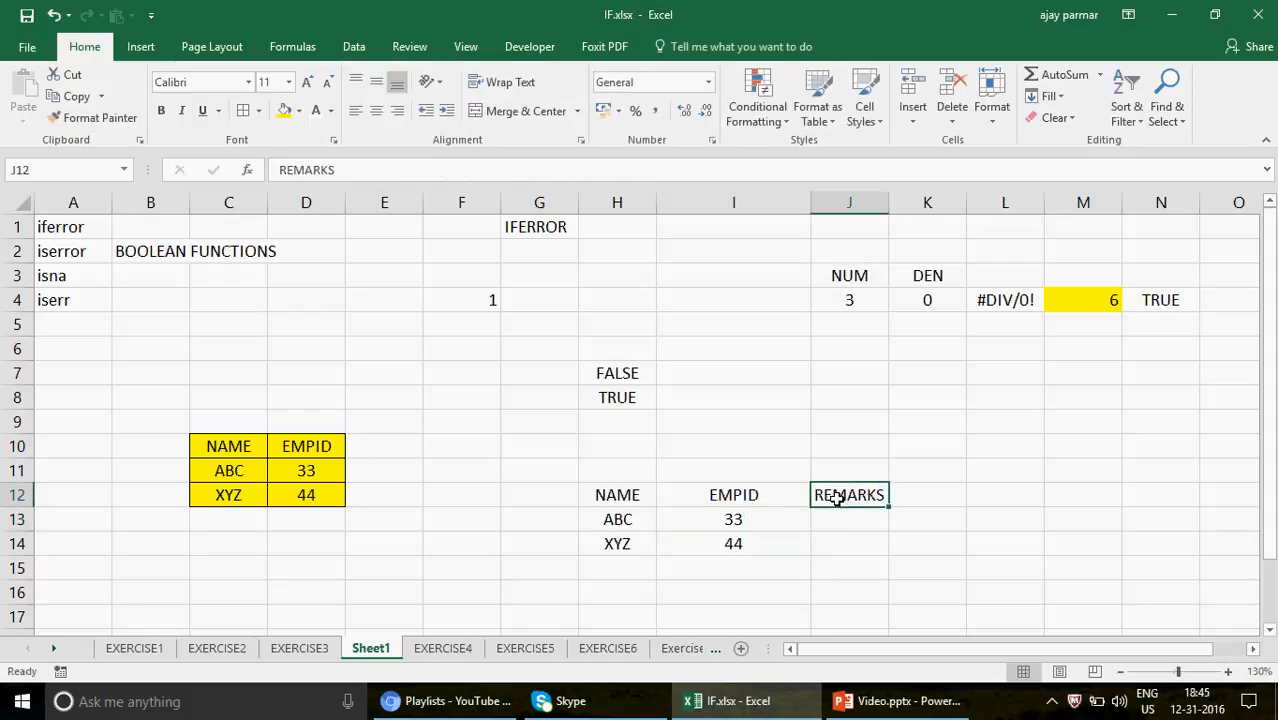
click(636, 521)
click(218, 448)
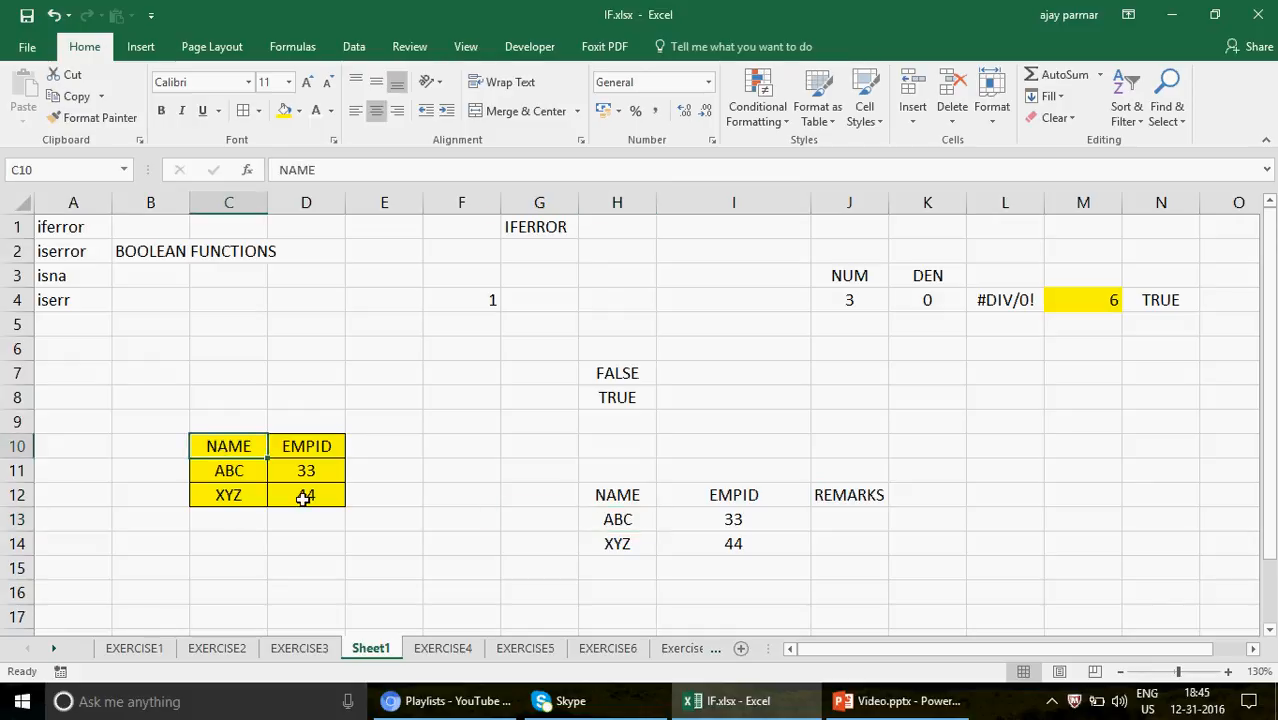
shift+click(303, 497)
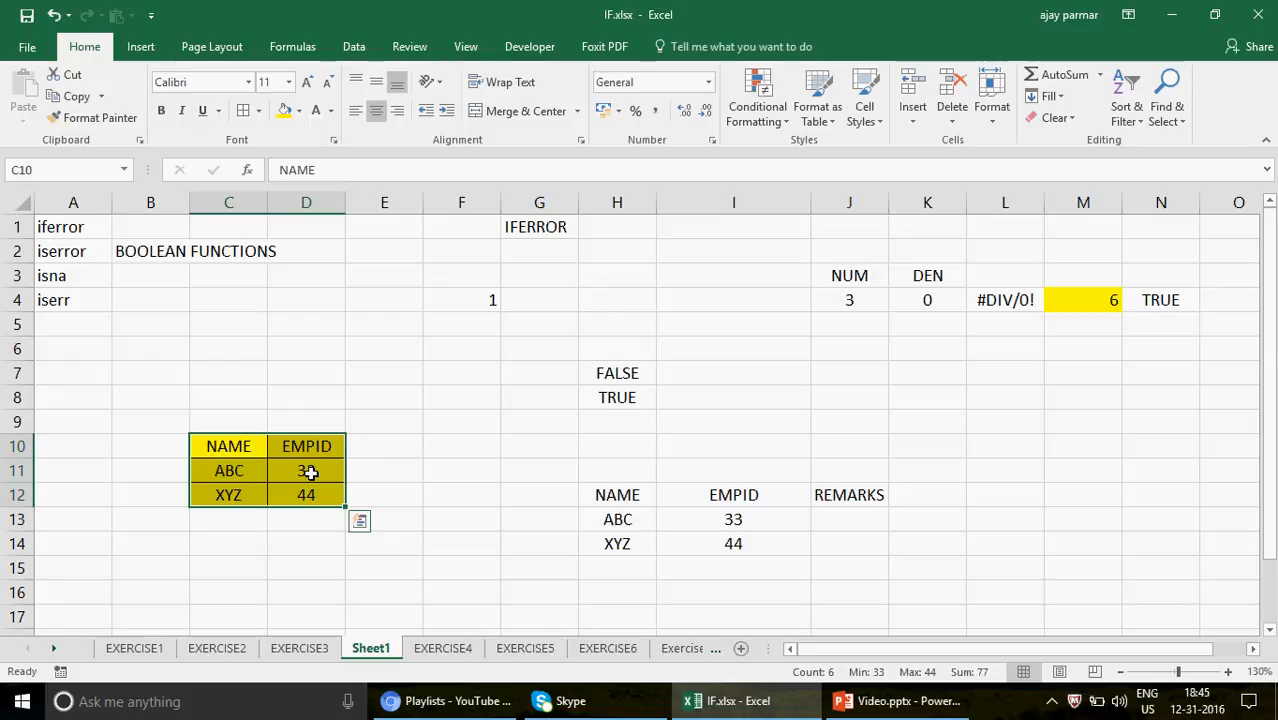
click(831, 518)
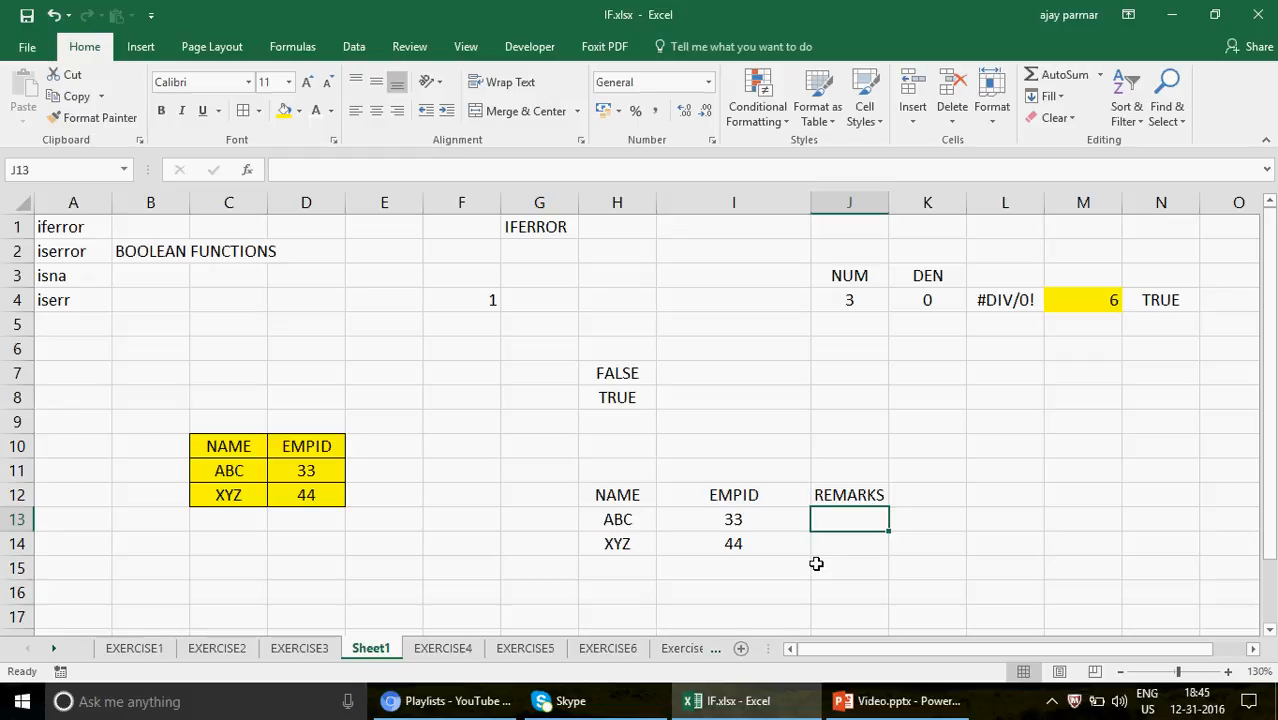
text(=F)
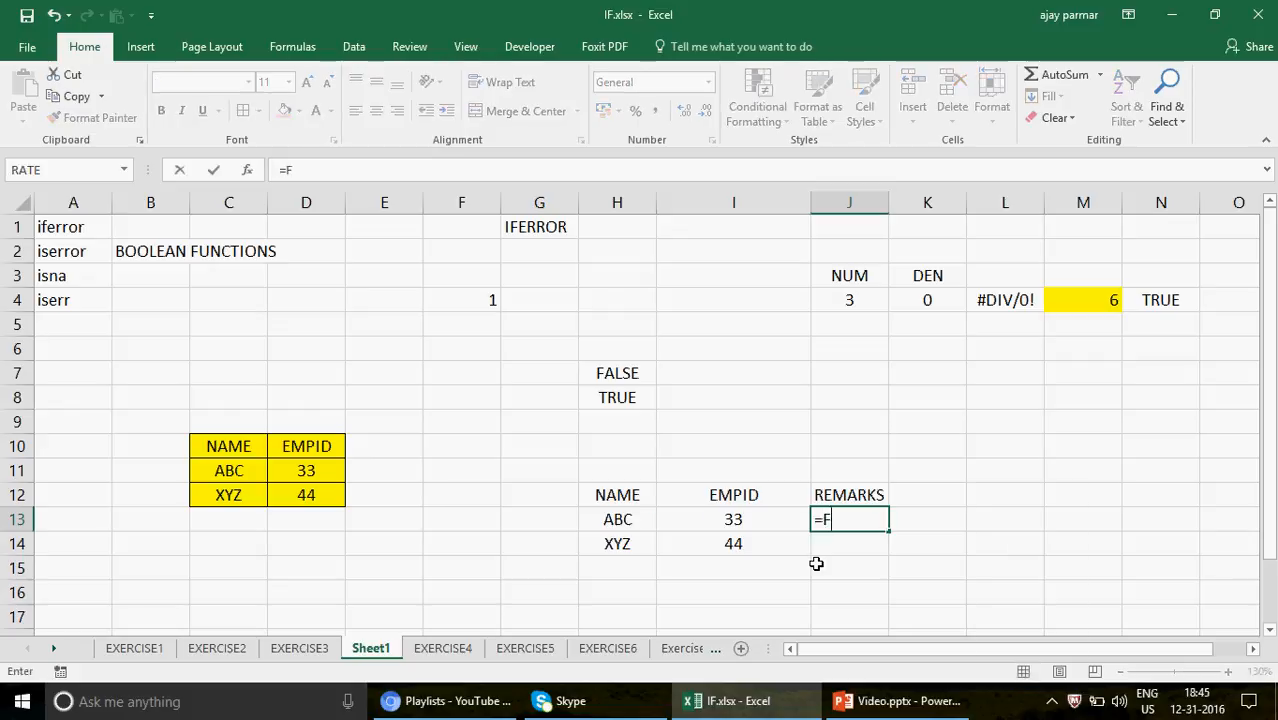
key(BackSpace)
text(IFERROR()
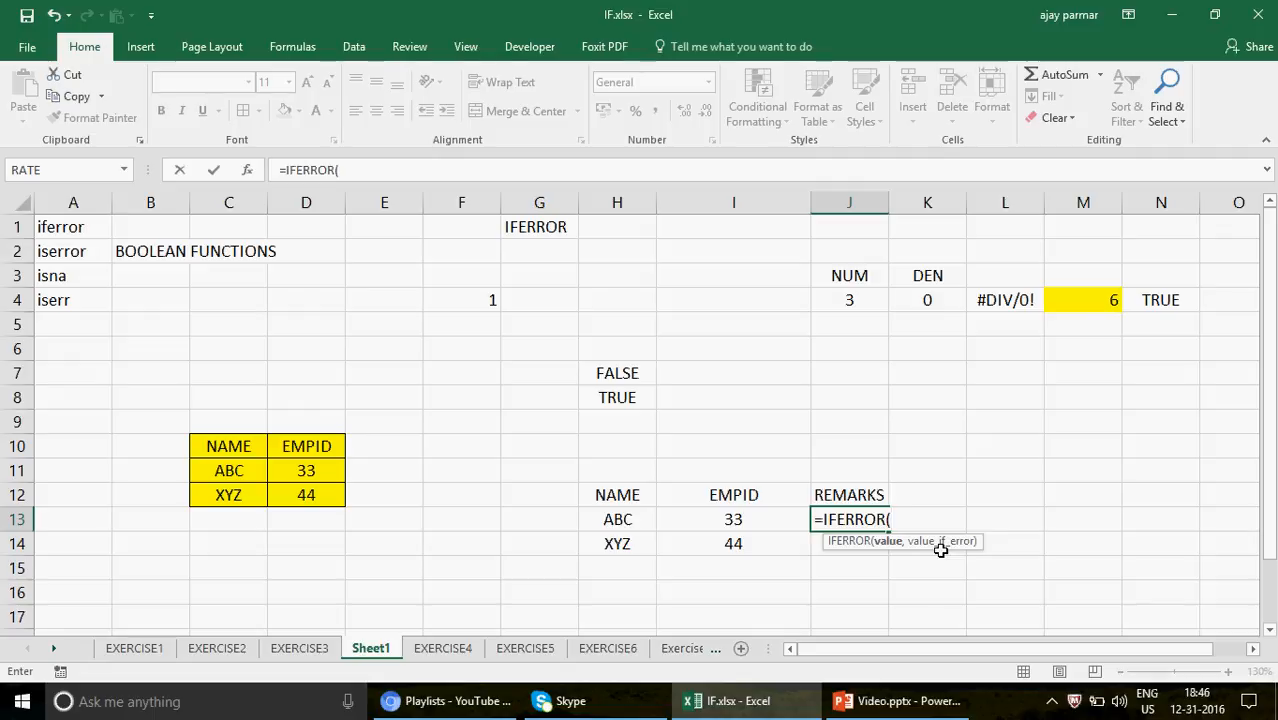
key(BackSpace)
key(BackSpace)
key(BackSpace)
key(BackSpace)
key(BackSpace)
key(BackSpace)
key(BackSpace)
key(BackSpace)
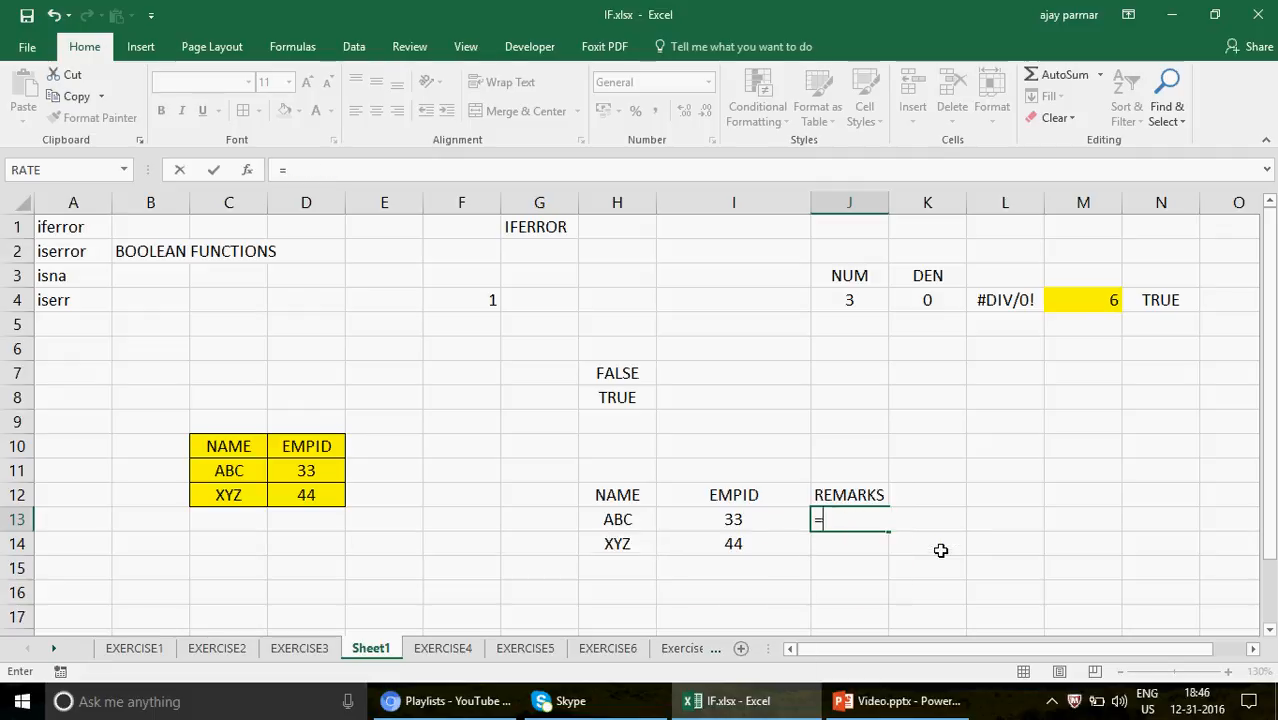
key(BackSpace)
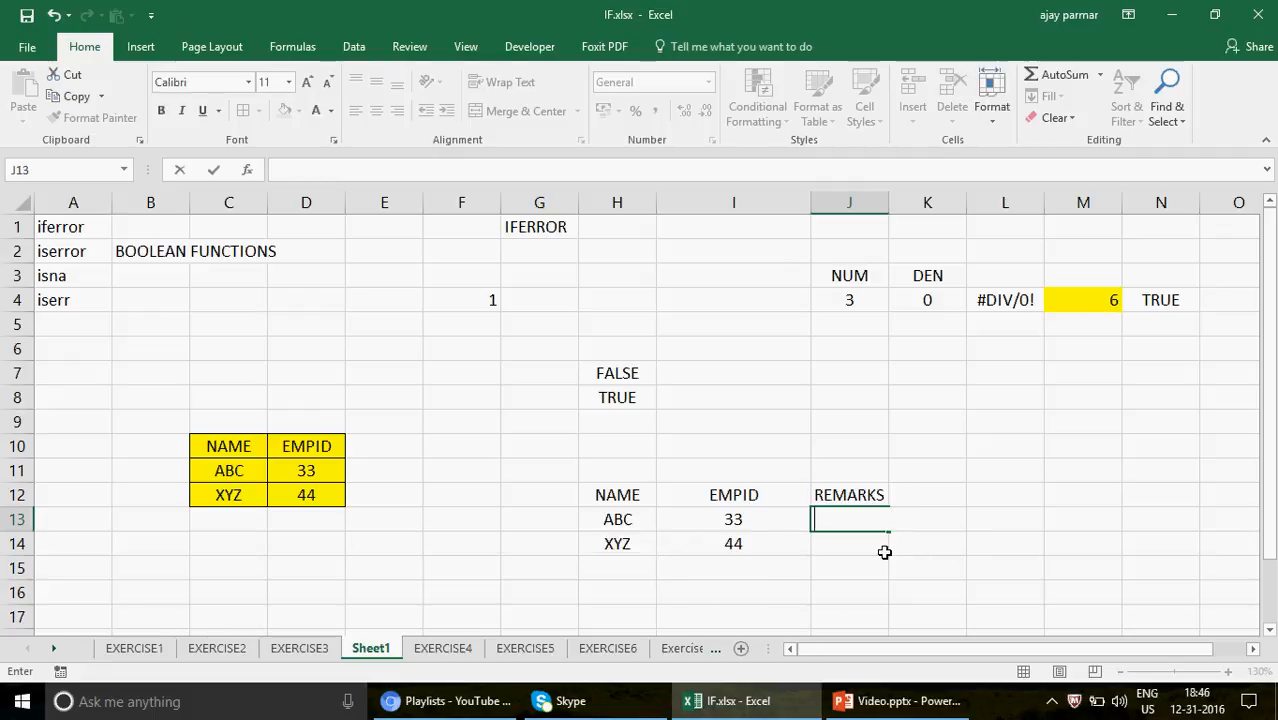
key(Return)
Step: Enter =VLOOKUP(H13,C10:C12,1,0) in J13 to look up the name in the source table's NAME column
click(617, 520)
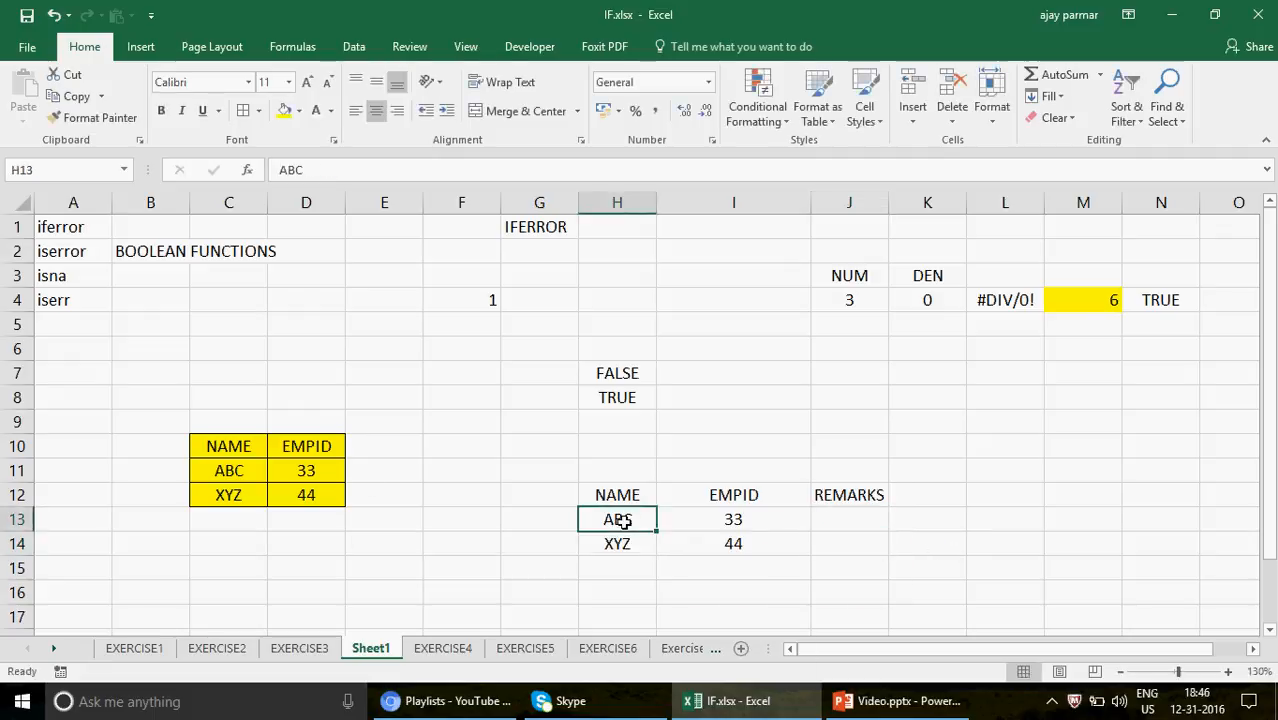
drag(222, 449, 257, 493)
click(861, 521)
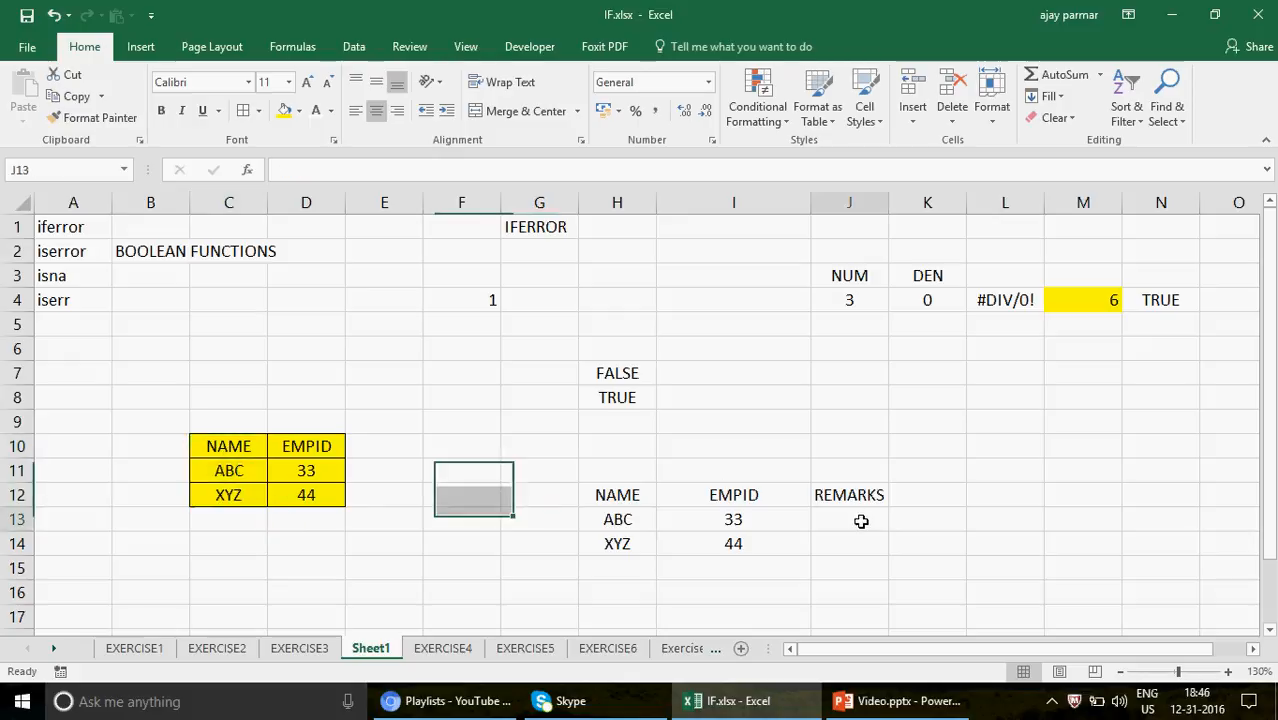
text(=VLOOKUP)
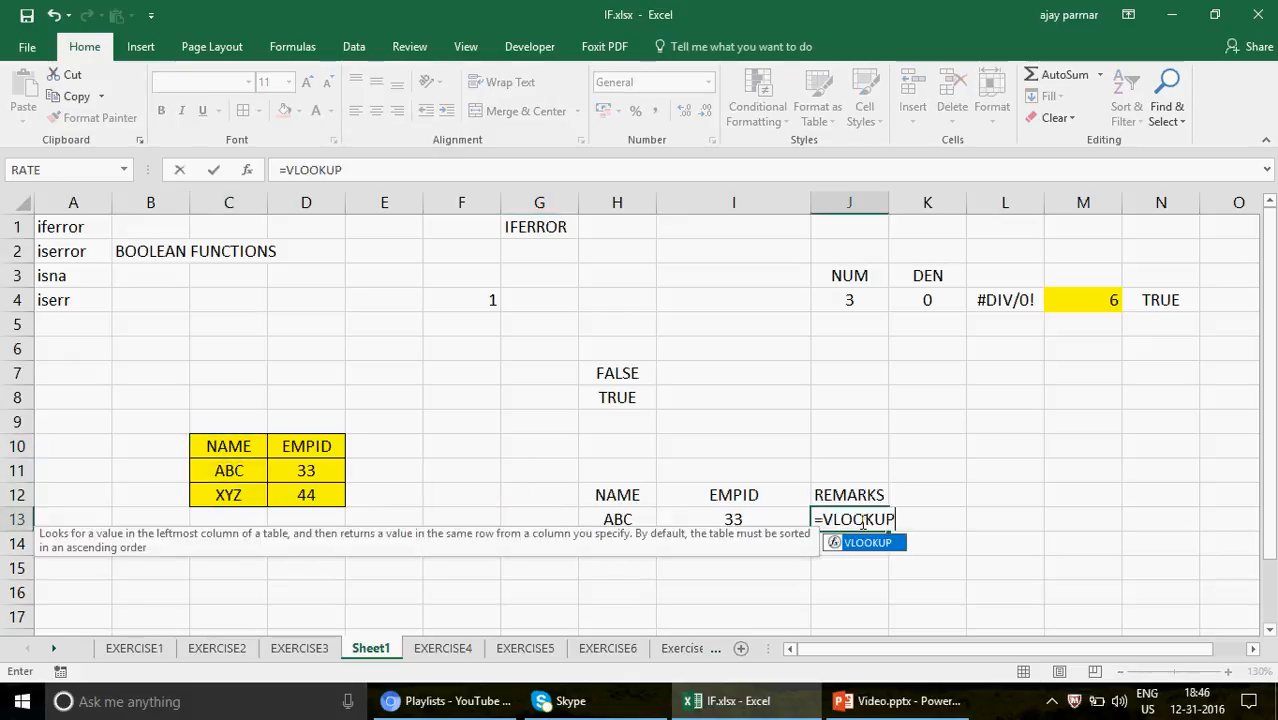
text(()
click(620, 519)
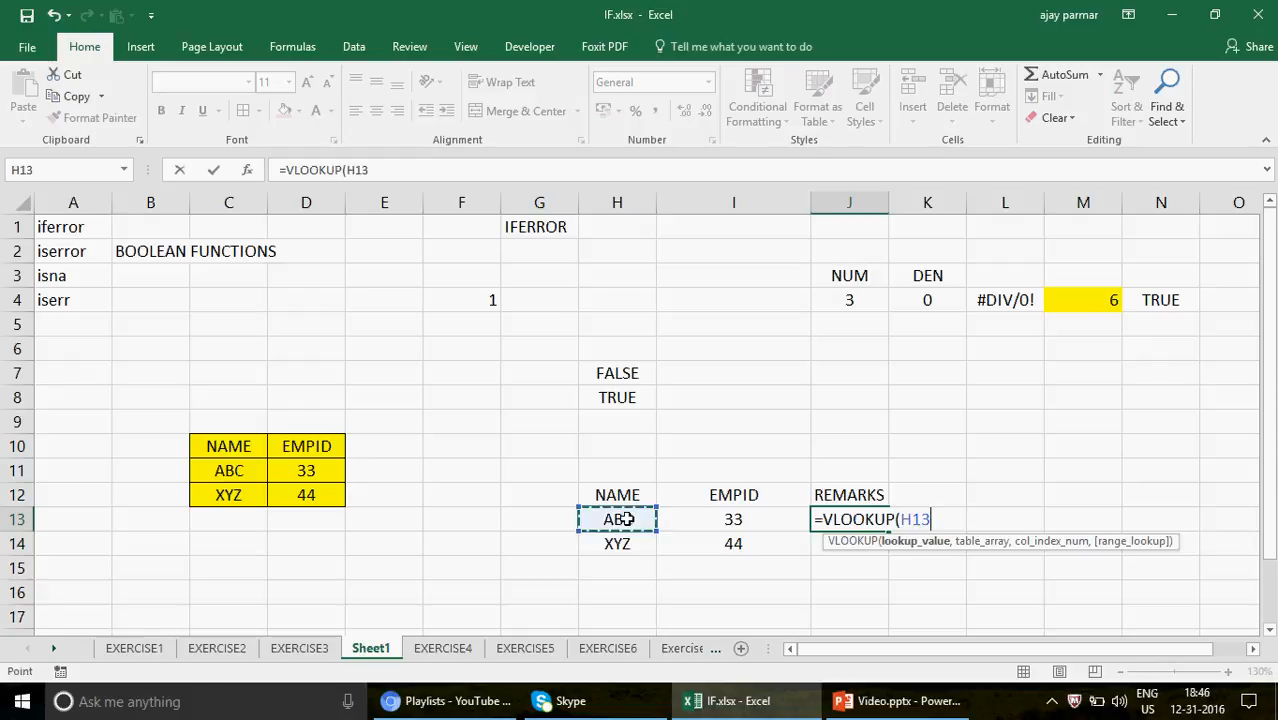
text(,)
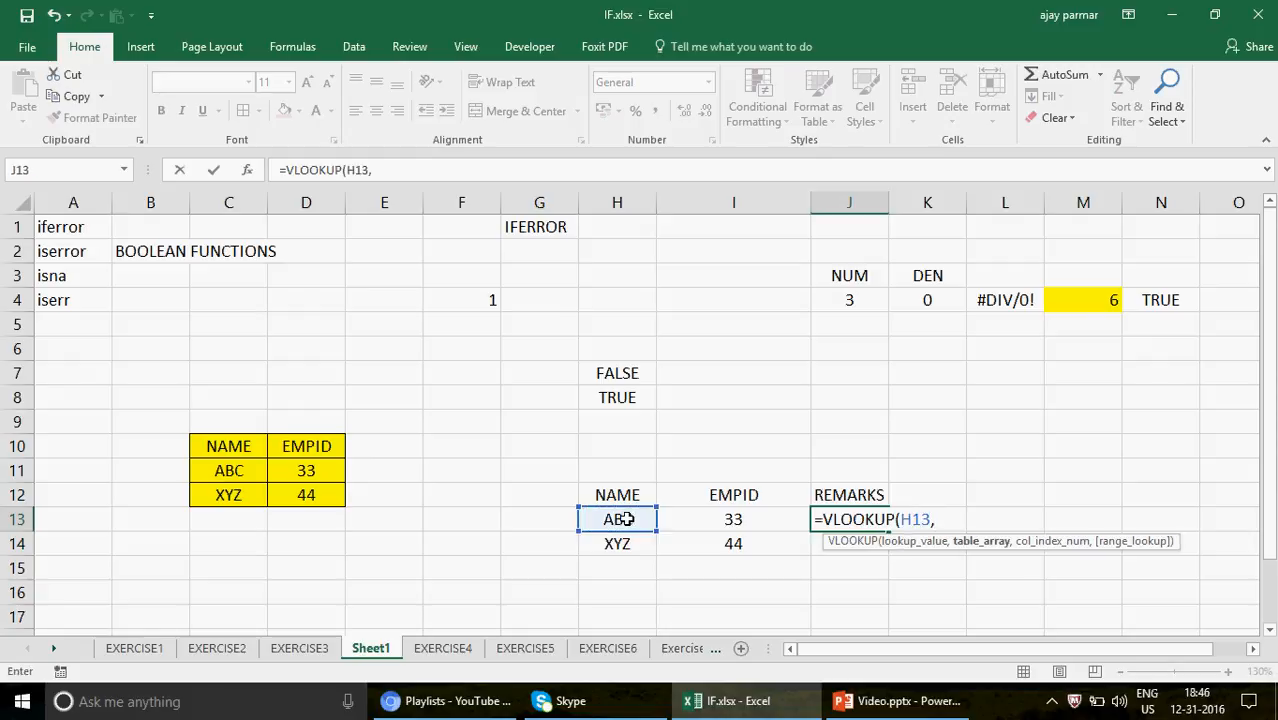
click(240, 447)
drag(243, 497, 243, 497)
text(,1)
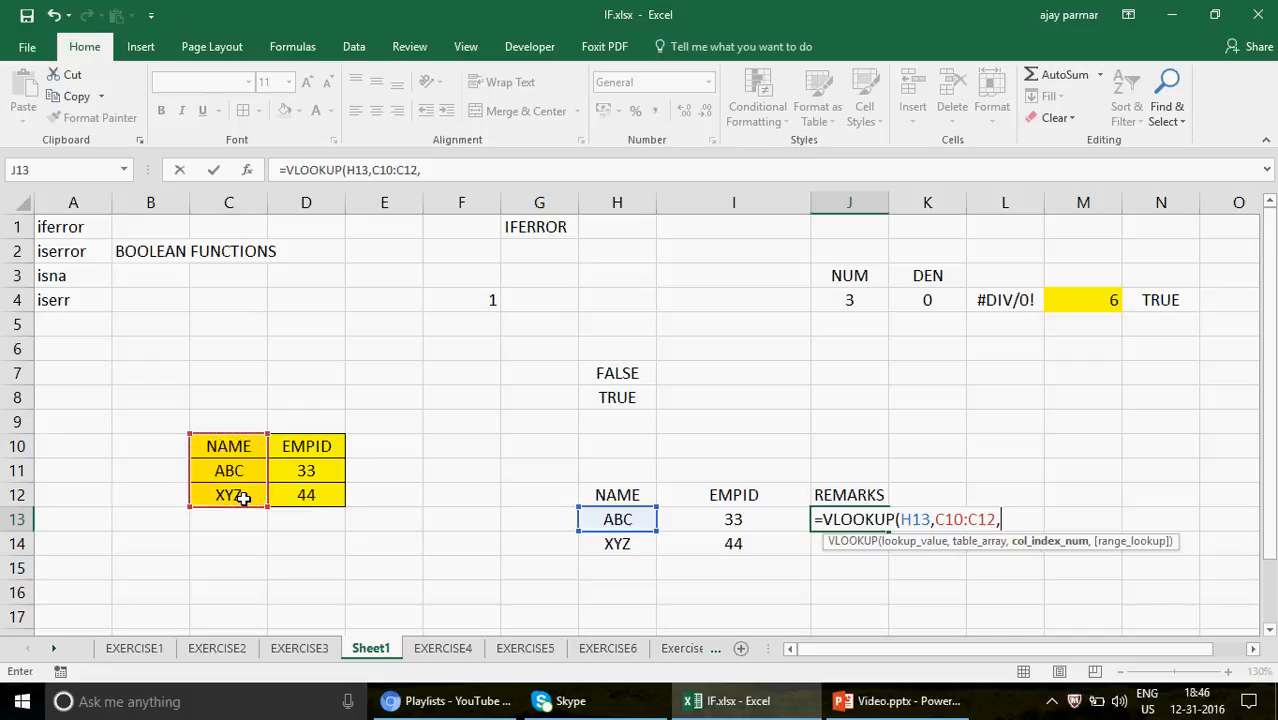
text(,0))
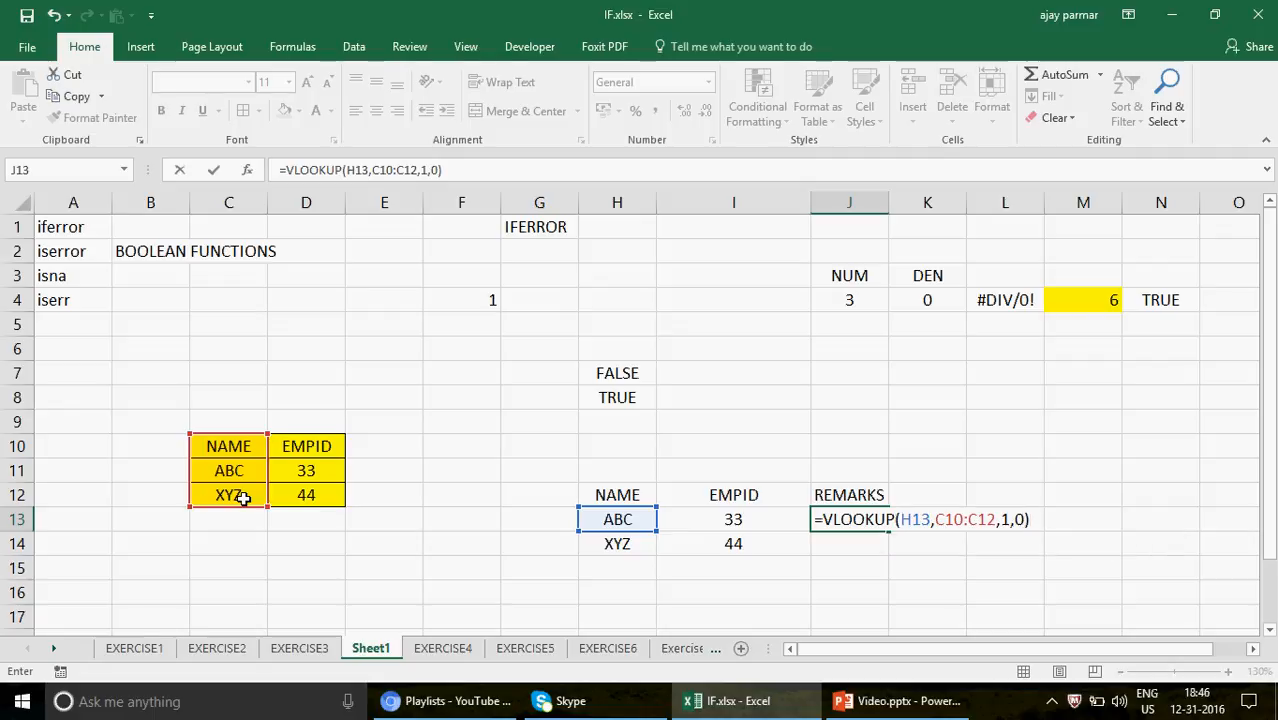
key(Return)
key(Up)
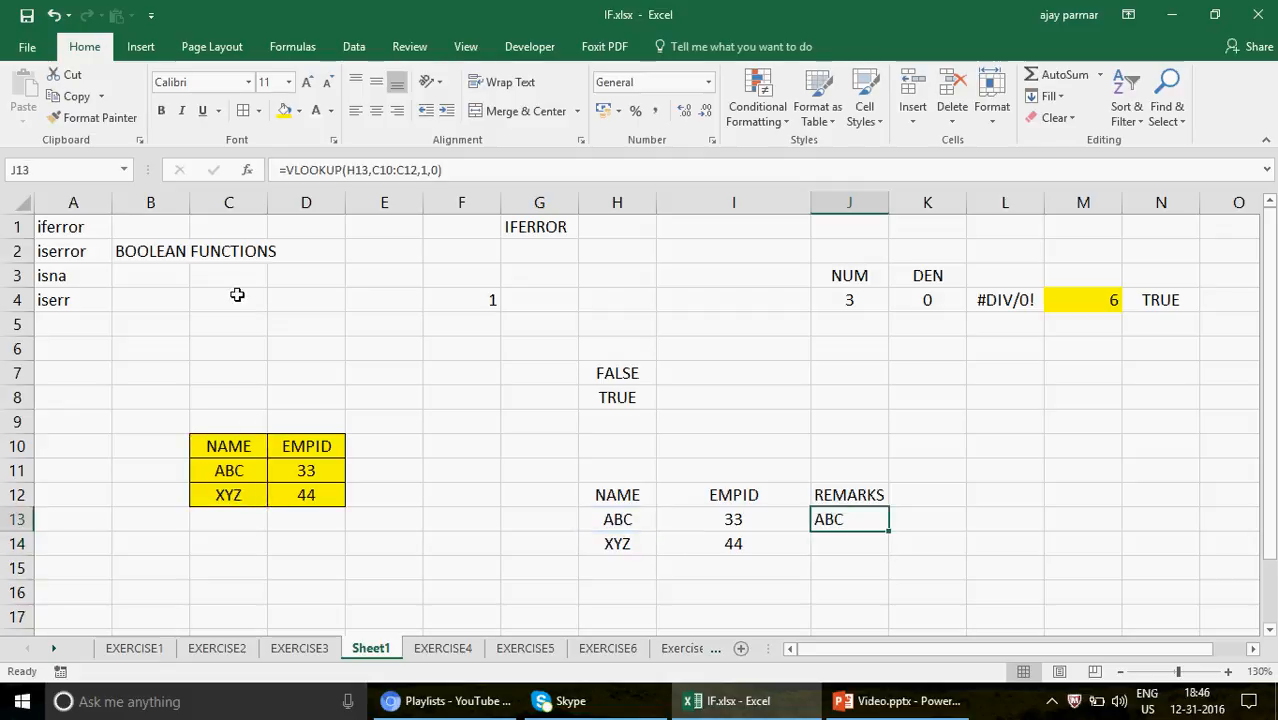
Step: Make the VLOOKUP table range in J13 absolute as $C$10:$C$12
click(386, 170)
key(F4)
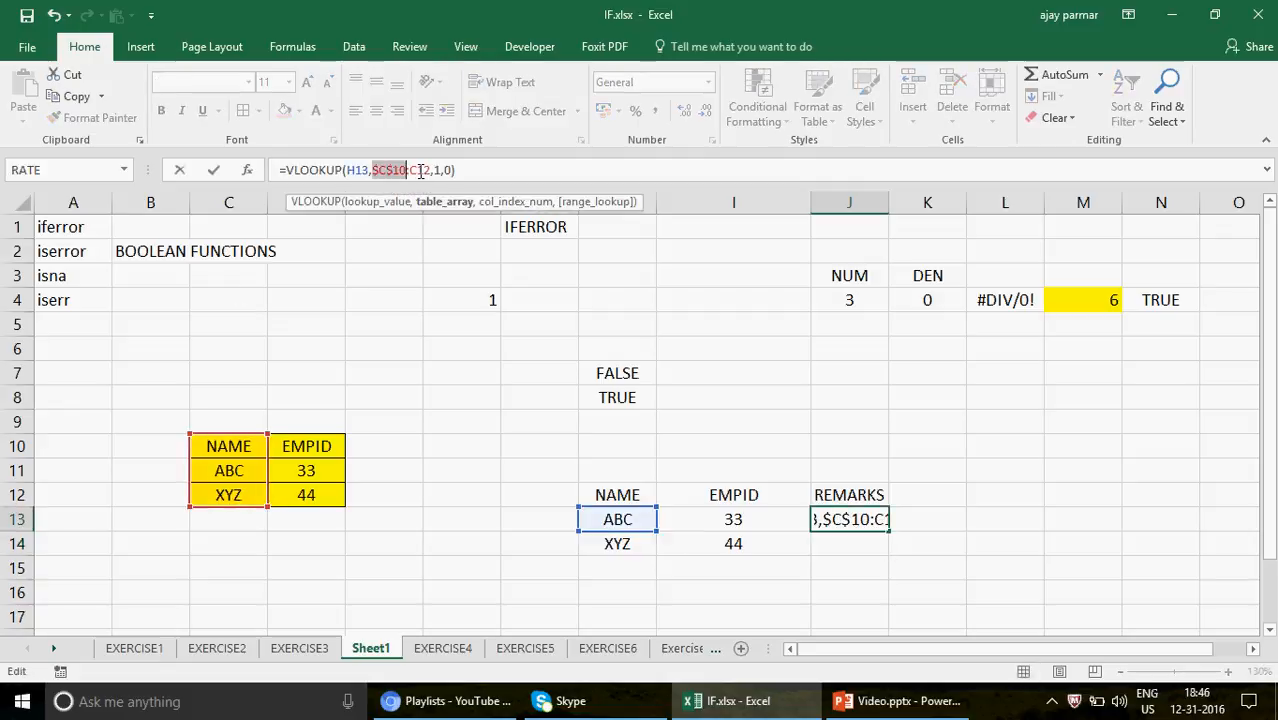
key(F4)
key(F4)
key(F4)
key(F4)
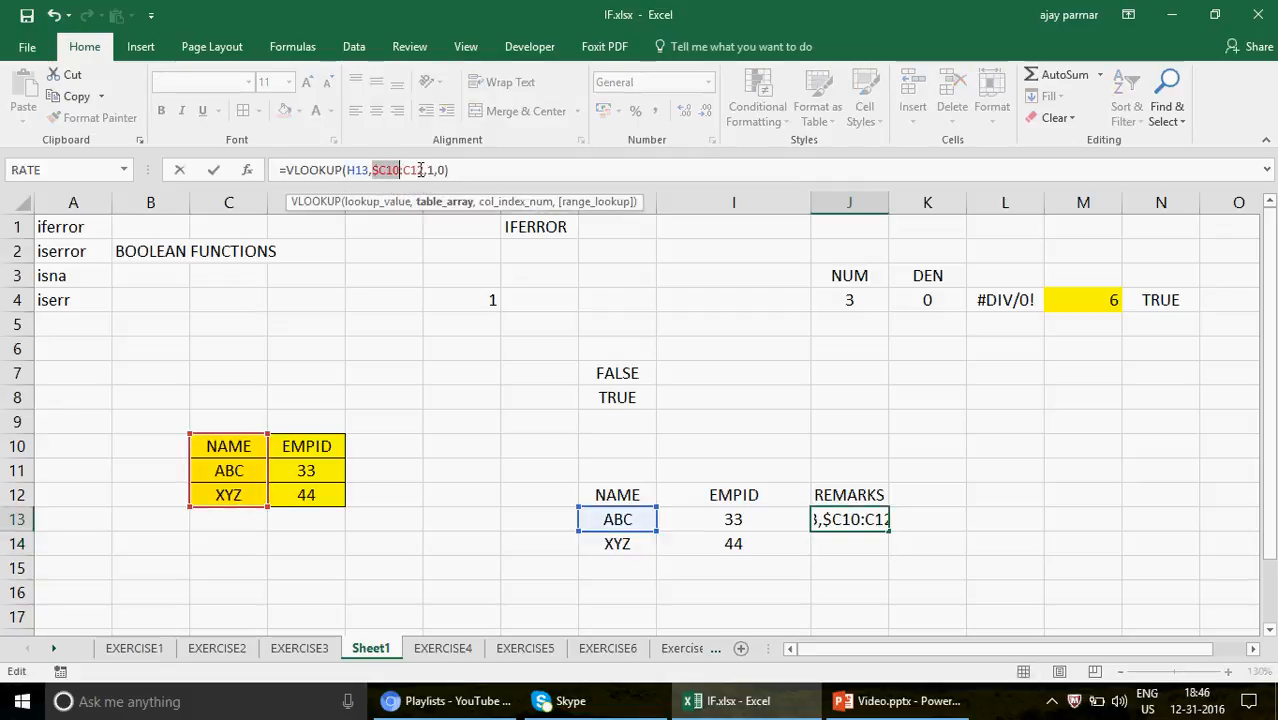
click(420, 170)
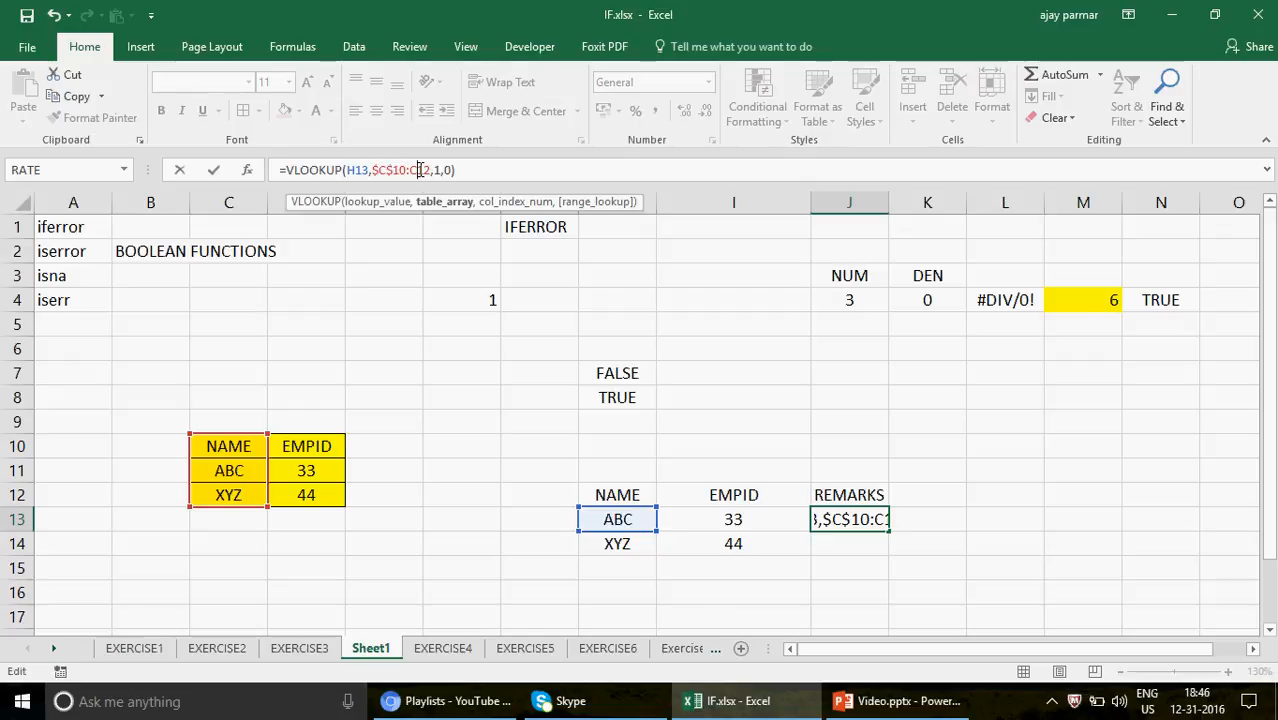
key(F4)
key(Return)
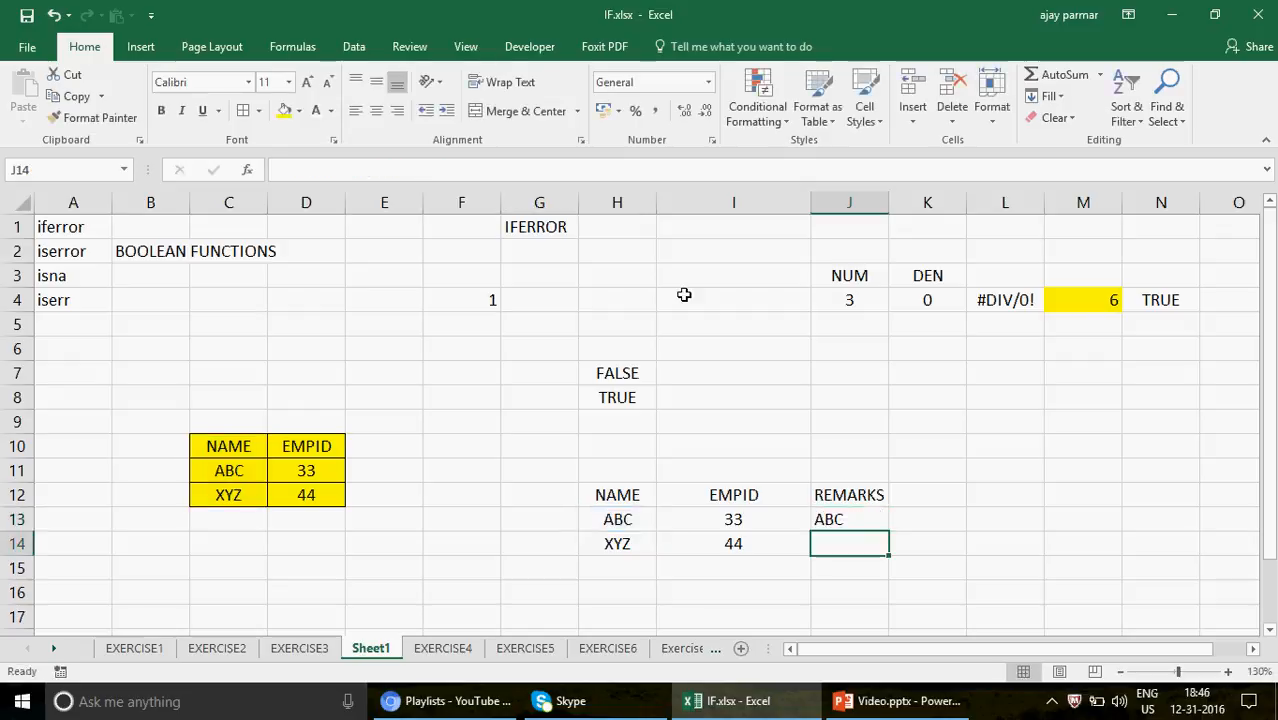
Step: Copy the VLOOKUP formula from J13 down to J14 and check both cells
click(847, 522)
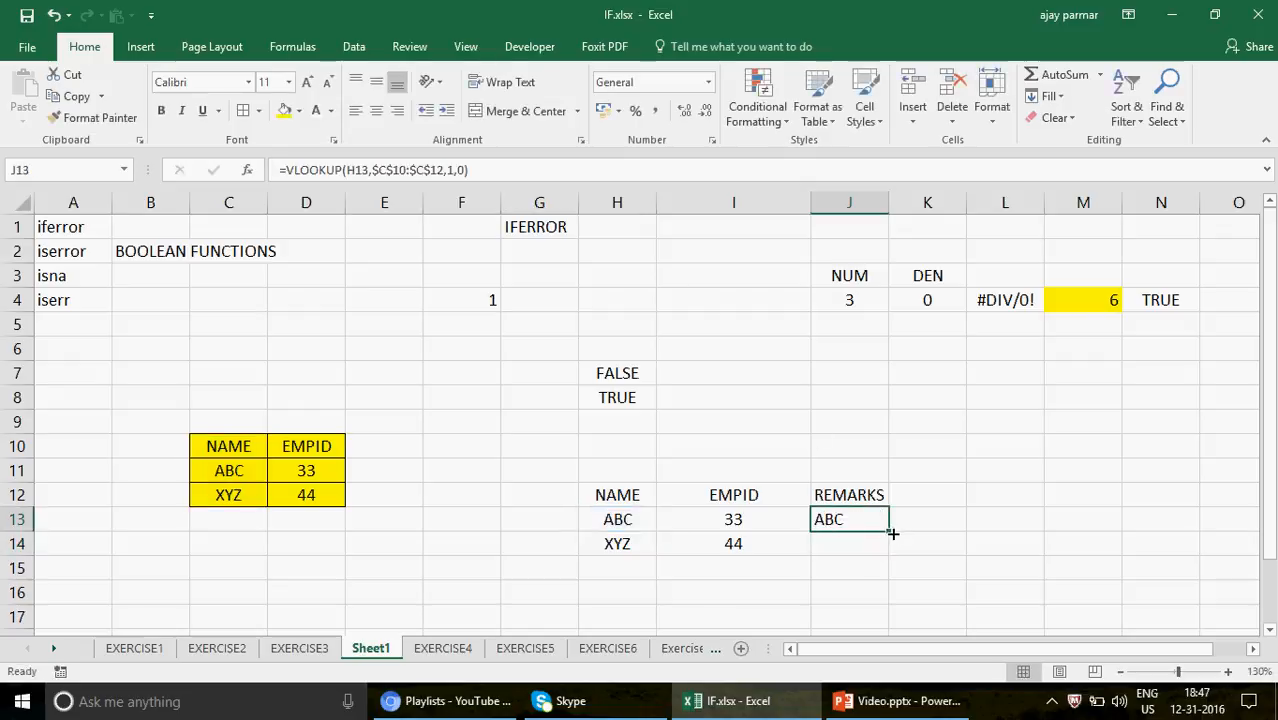
drag(889, 531, 893, 552)
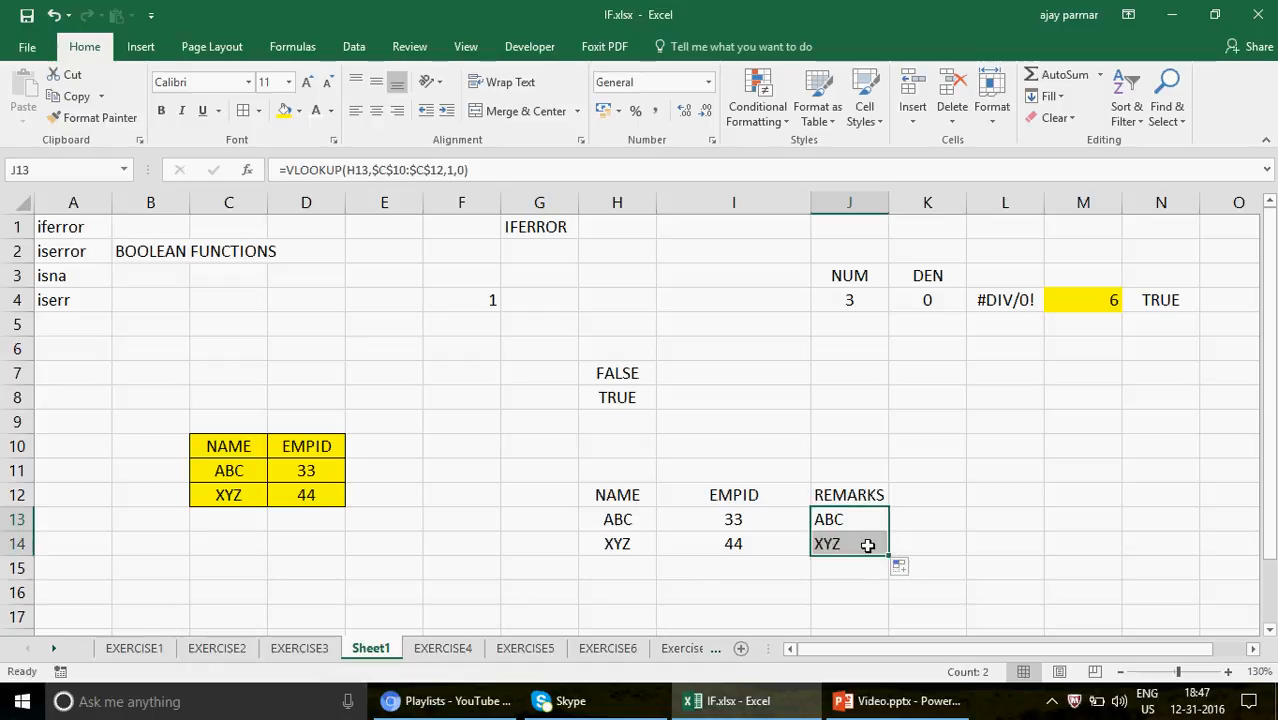
click(868, 545)
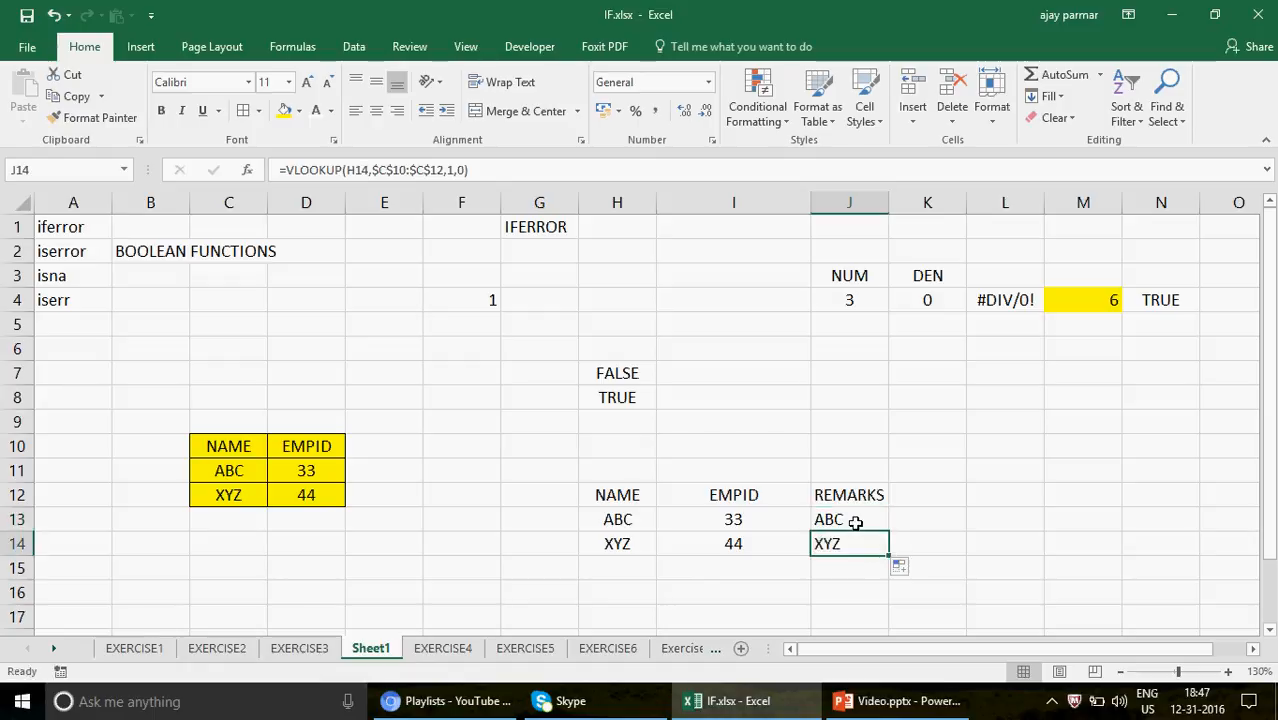
click(856, 522)
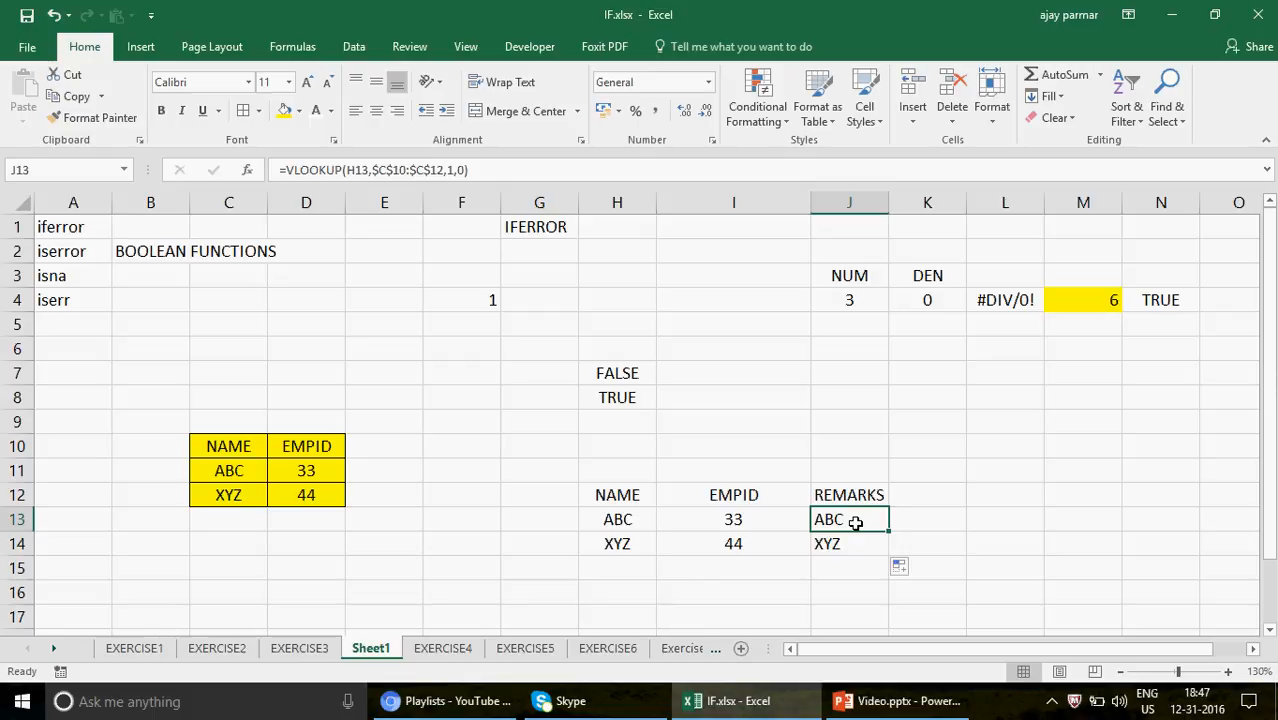
Step: Change the name in H13 to HYD, a name missing from the source table
click(619, 518)
text(HYD)
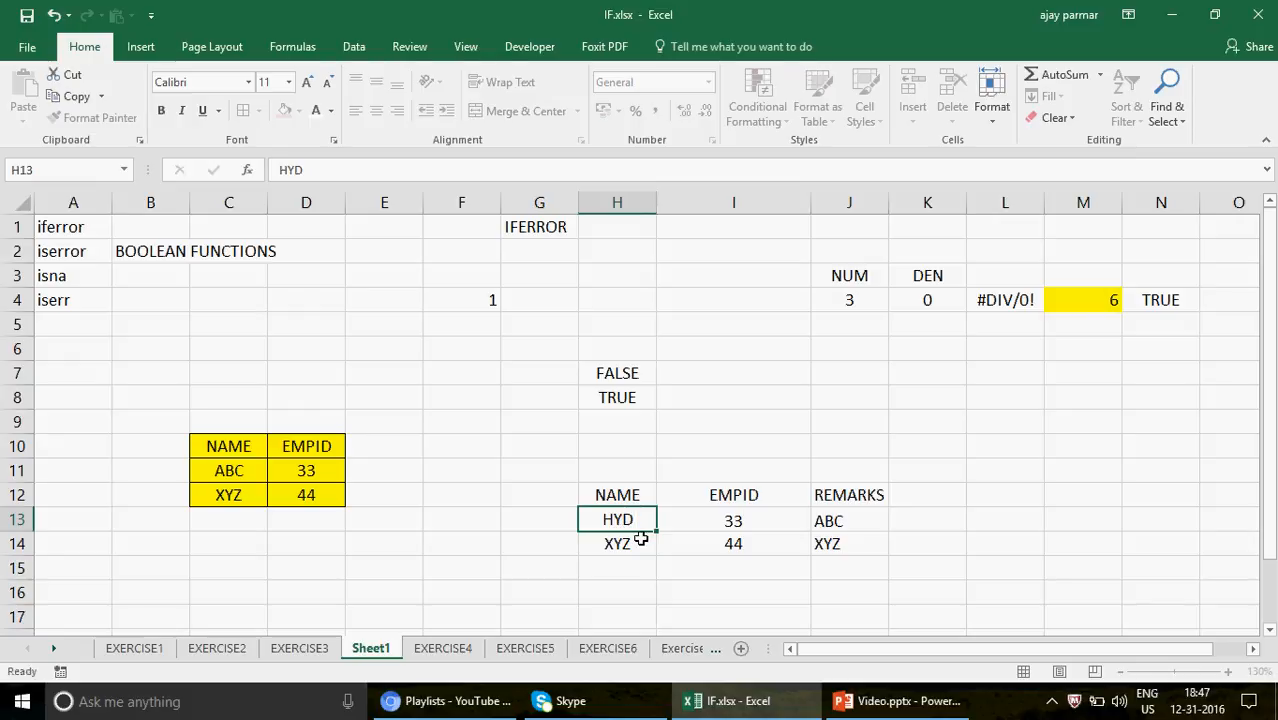
key(Return)
Step: Wrap the VLOOKUP in J13 in ISERROR, making it =ISERROR(VLOOKUP(H13,$C$10:$C$12,1,0))
click(854, 509)
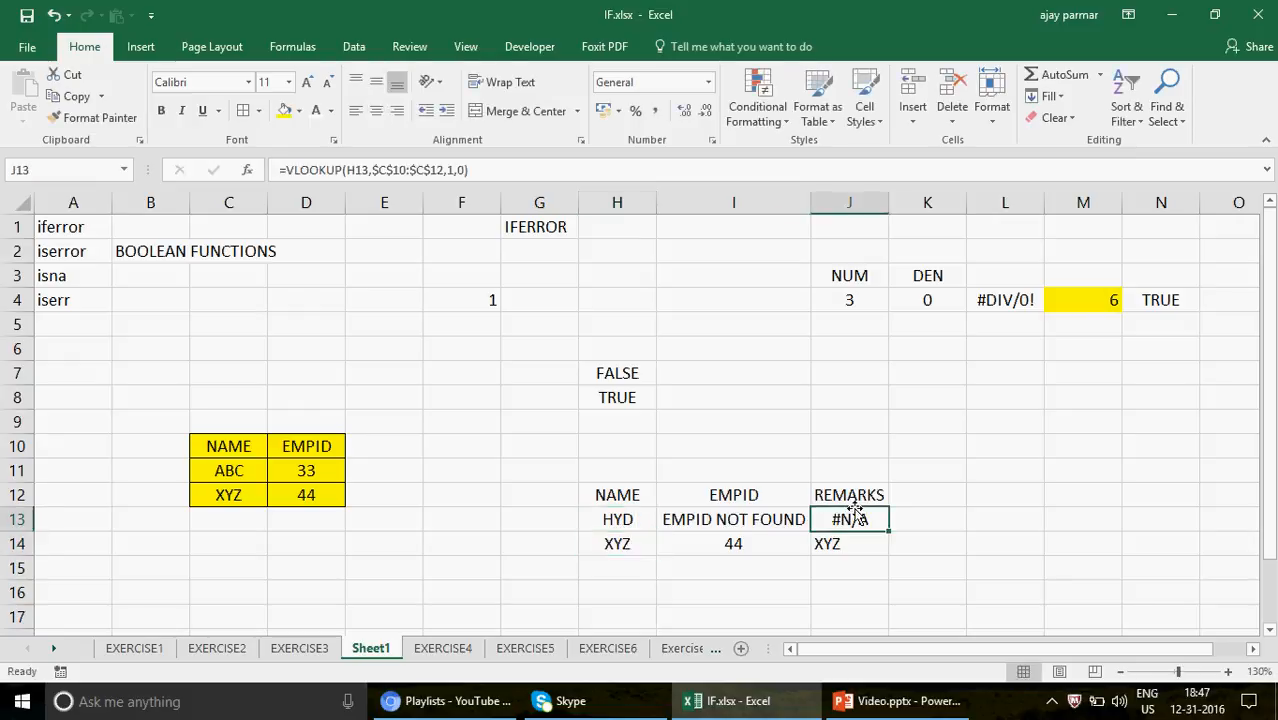
click(288, 170)
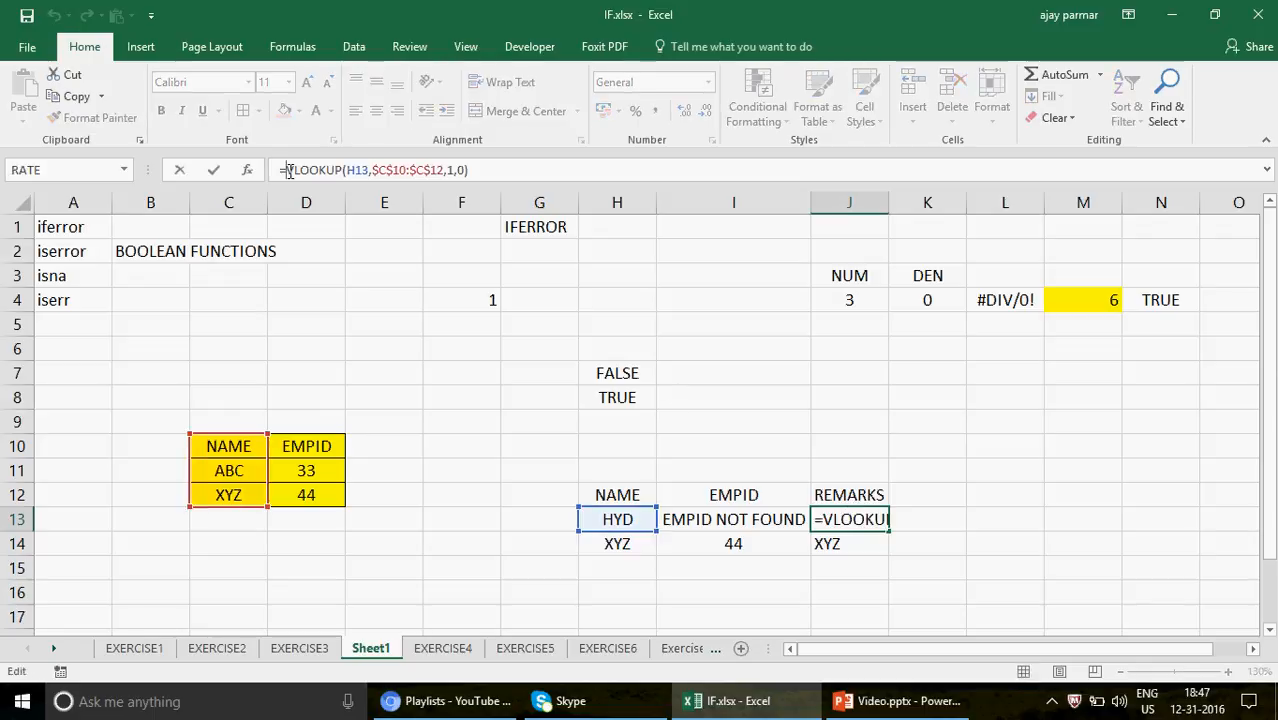
text(ISERROR()
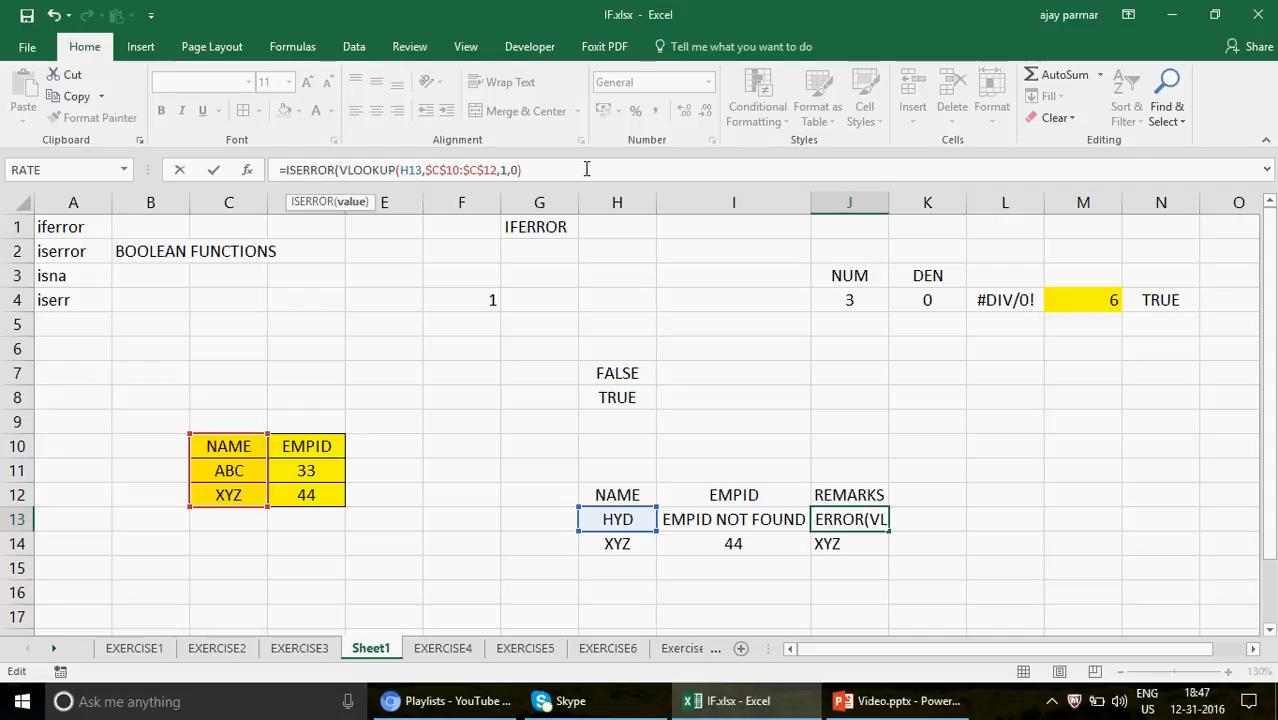
text())
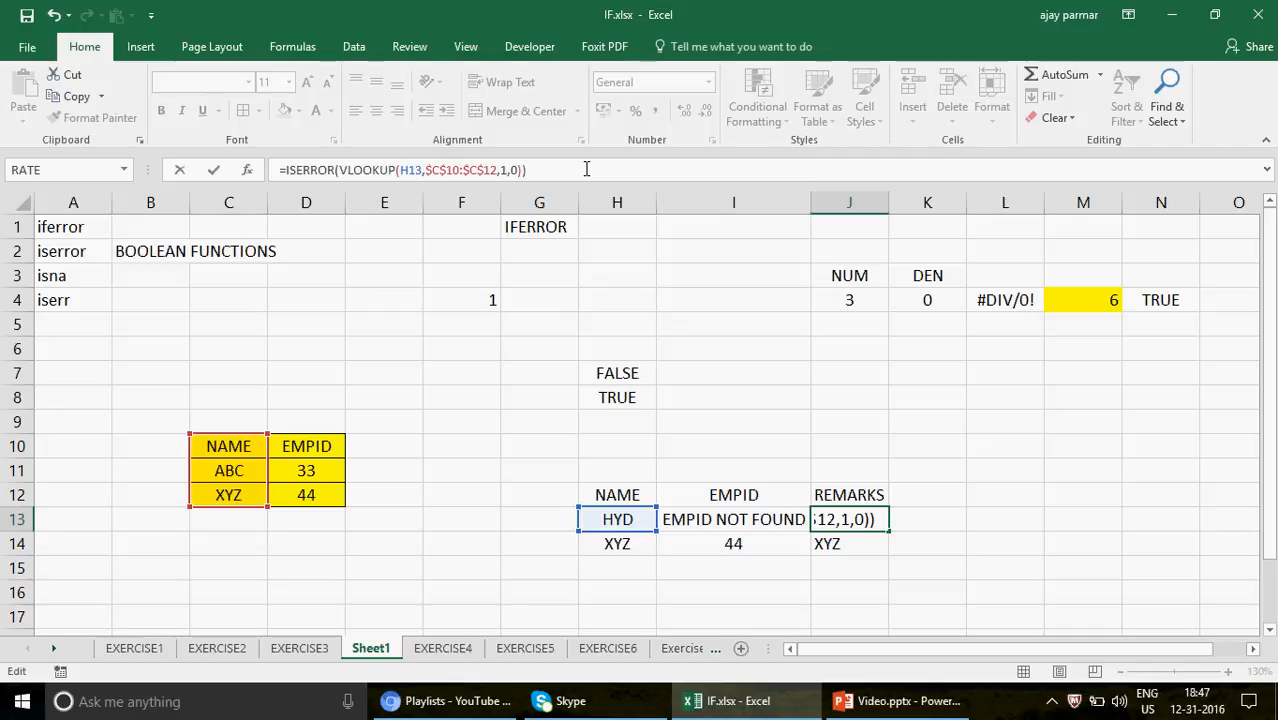
key(Return)
key(Up)
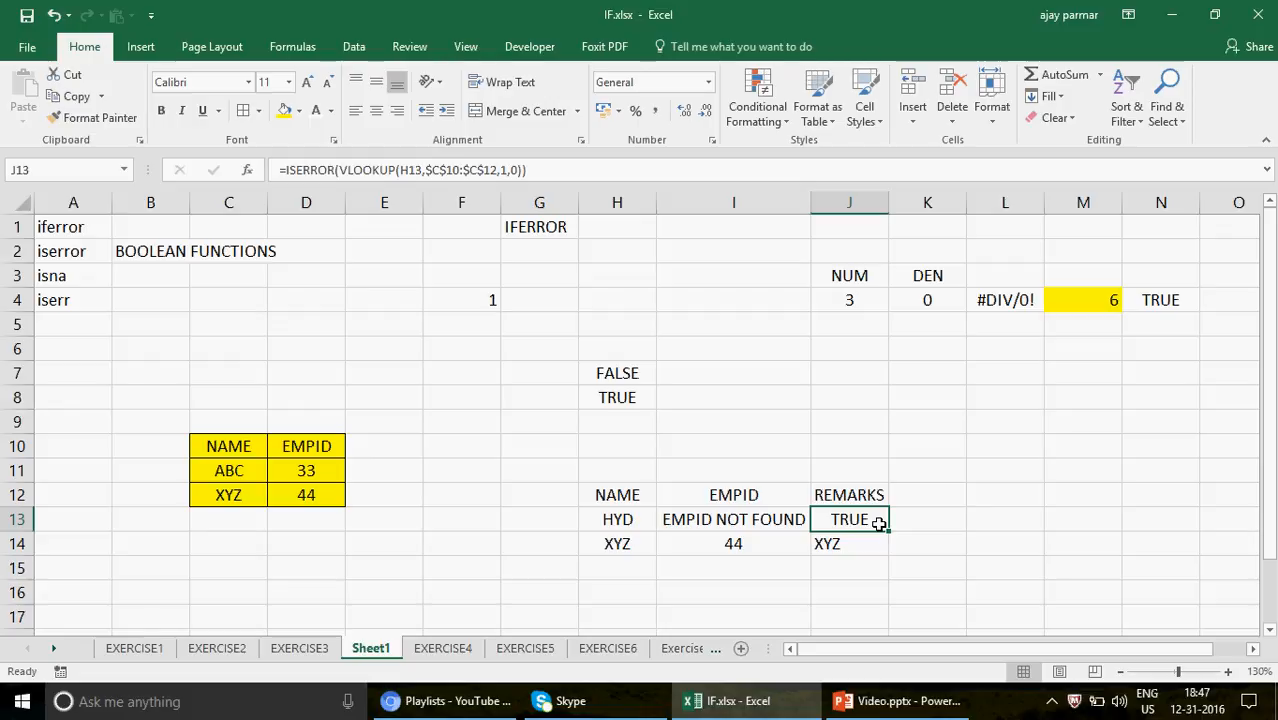
Step: Nest the ISERROR expression in J13 as the logical test of an IF function and highlight that argument
click(285, 171)
text(IF)
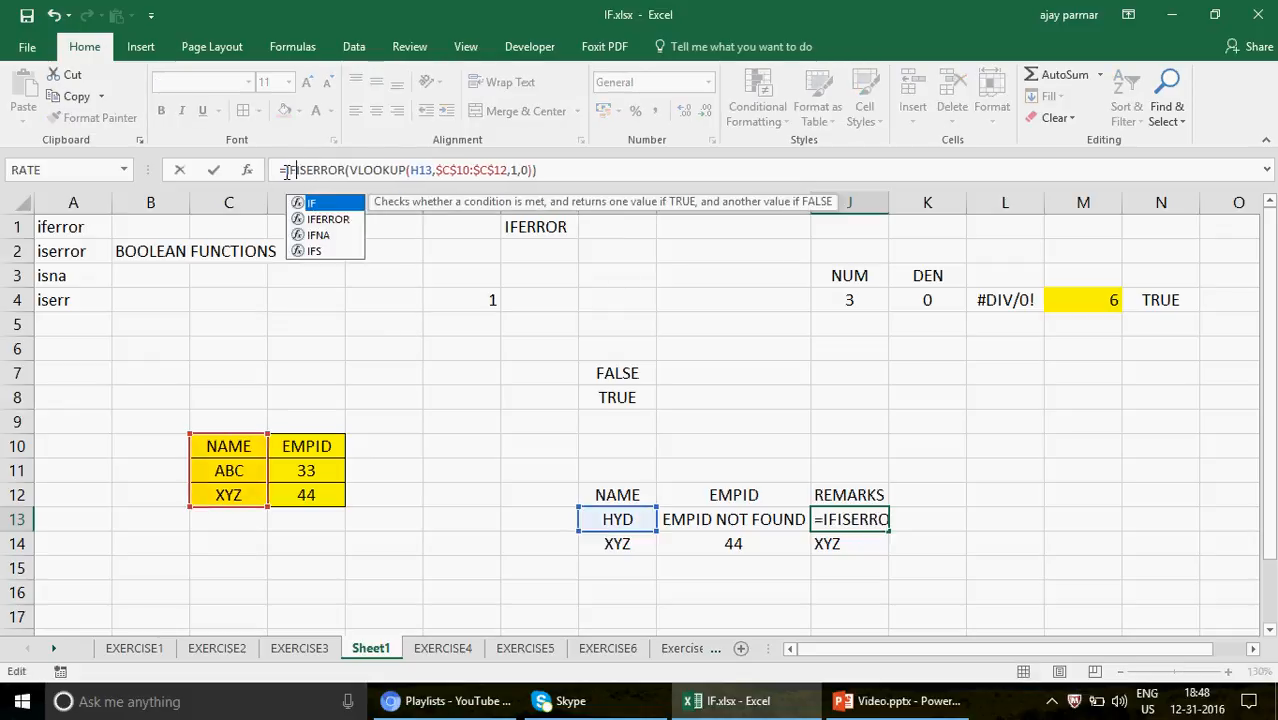
text(()
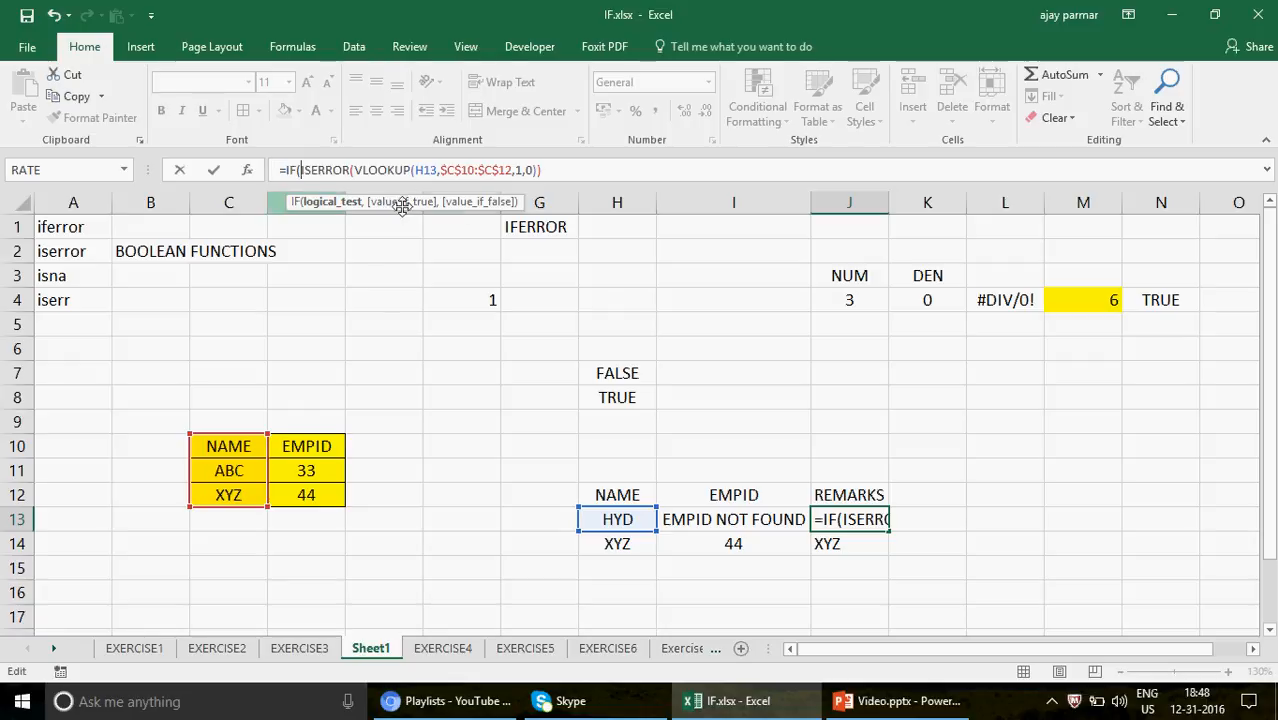
click(574, 170)
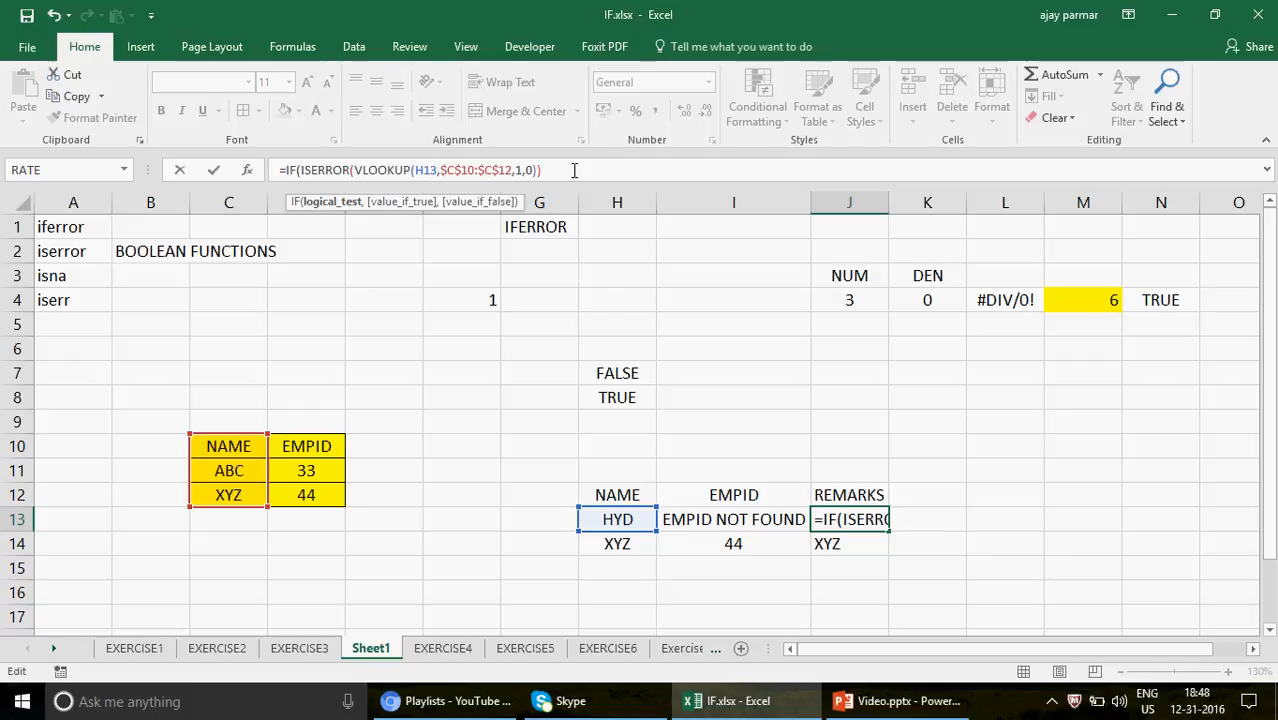
text(,)
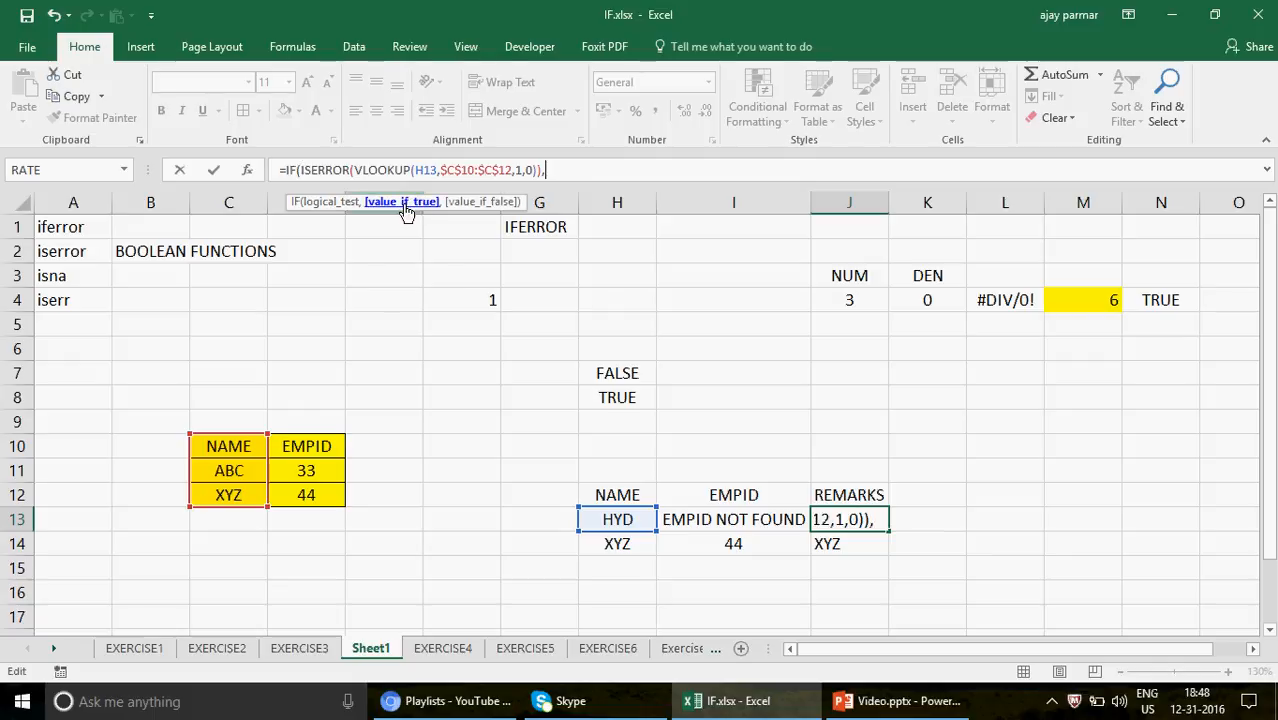
click(302, 170)
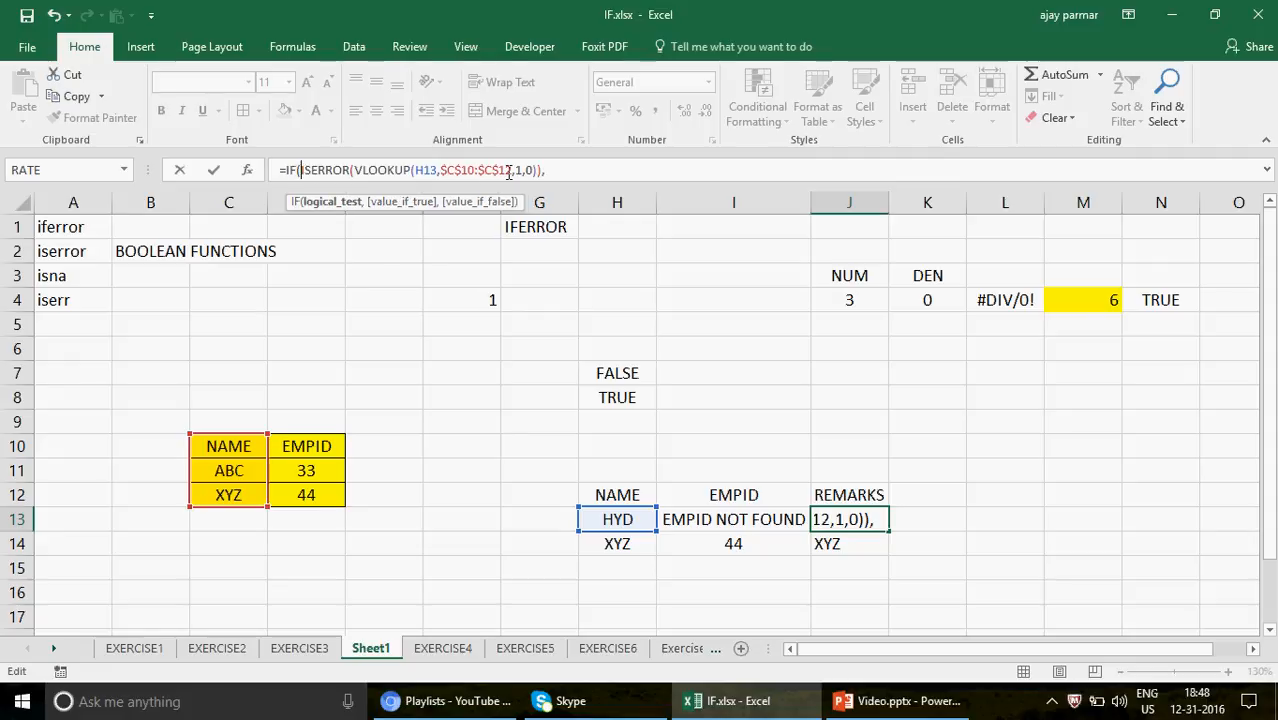
shift+click(540, 171)
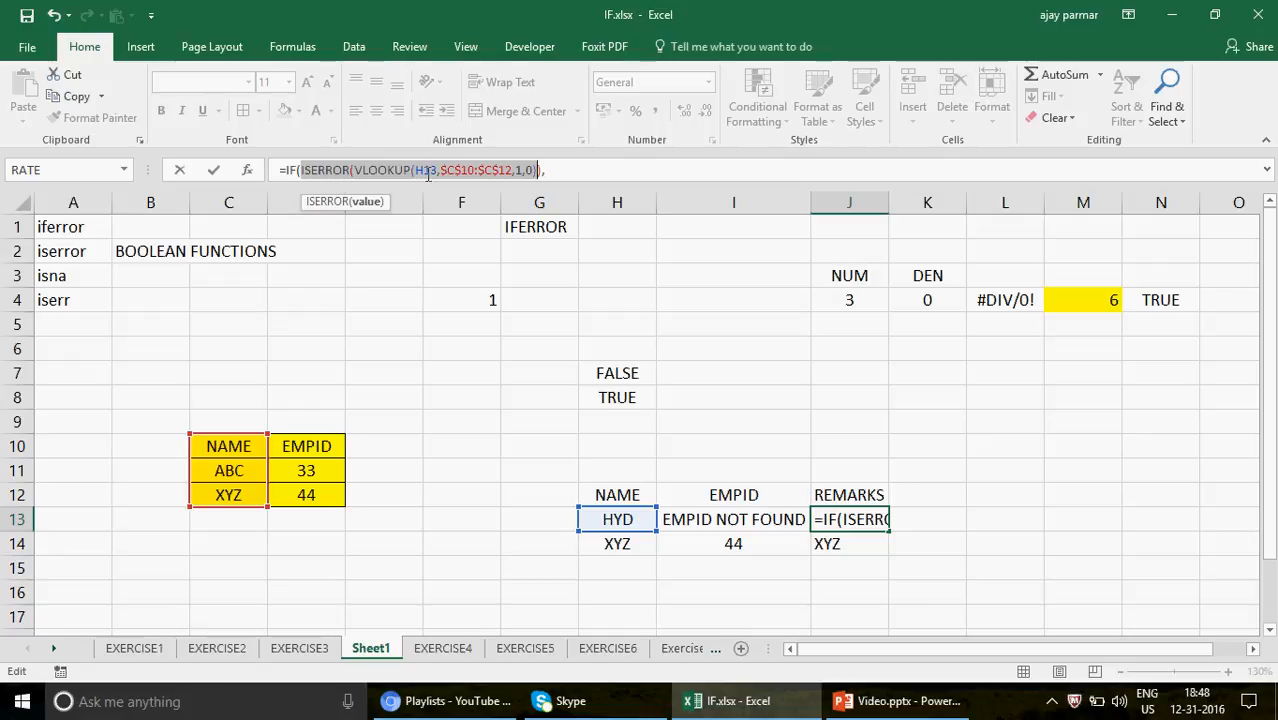
Step: Add "NAME DOES NOT EXIST" as the value-if-true argument of the IF formula in J13
click(565, 170)
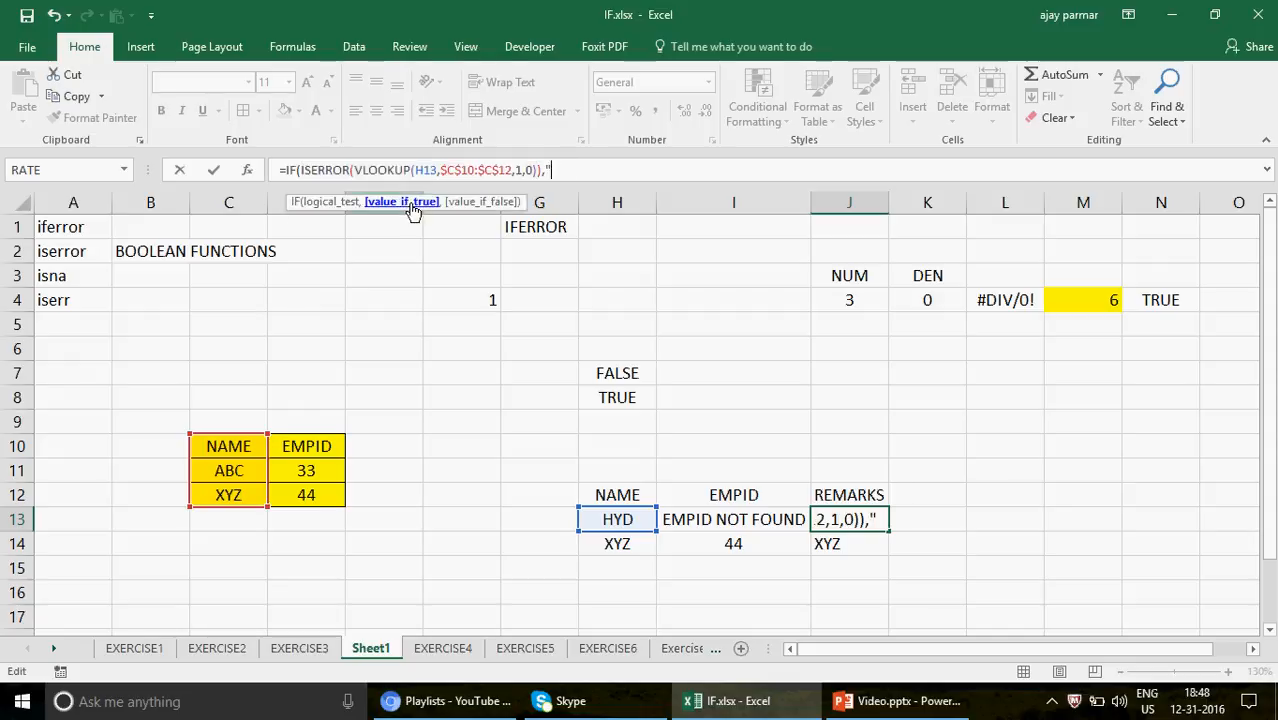
text(NAME )
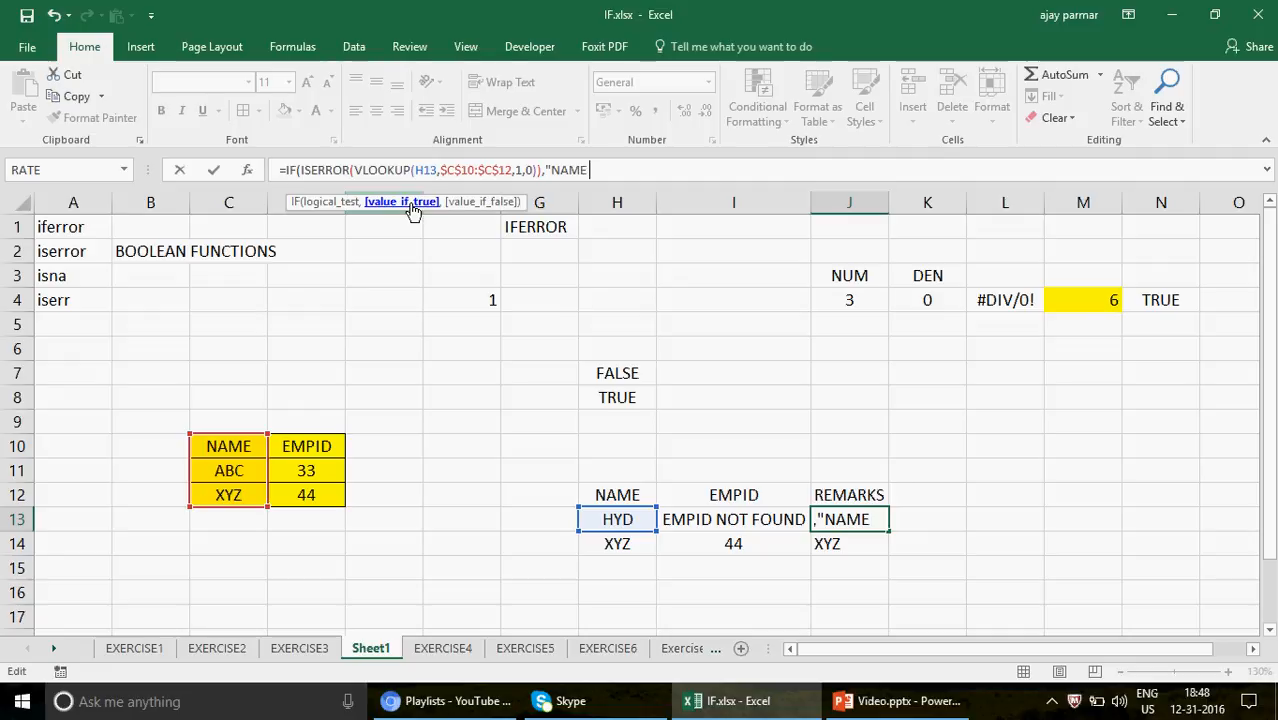
text(NOT)
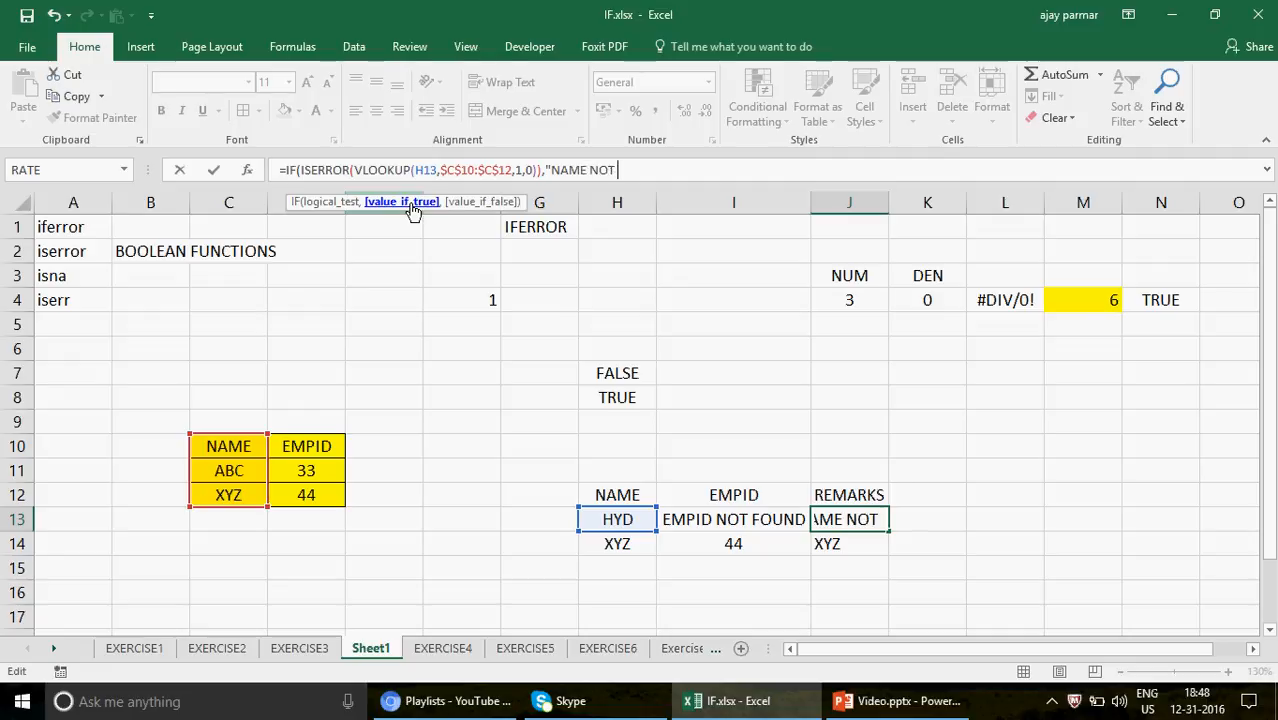
key(BackSpace)
key(BackSpace)
key(BackSpace)
key(BackSpace)
text(DOES NOT )
text(EIXS)
key(BackSpace)
key(BackSpace)
key(BackSpace)
text(XIST)
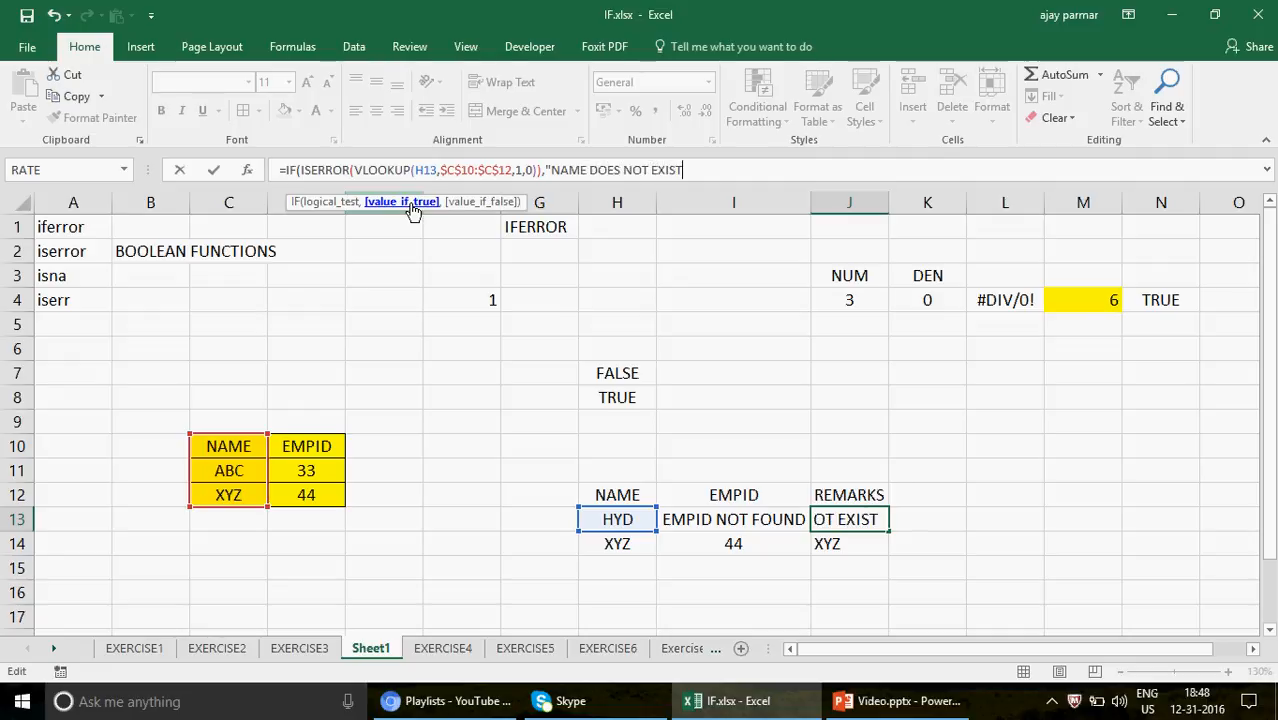
text(",)
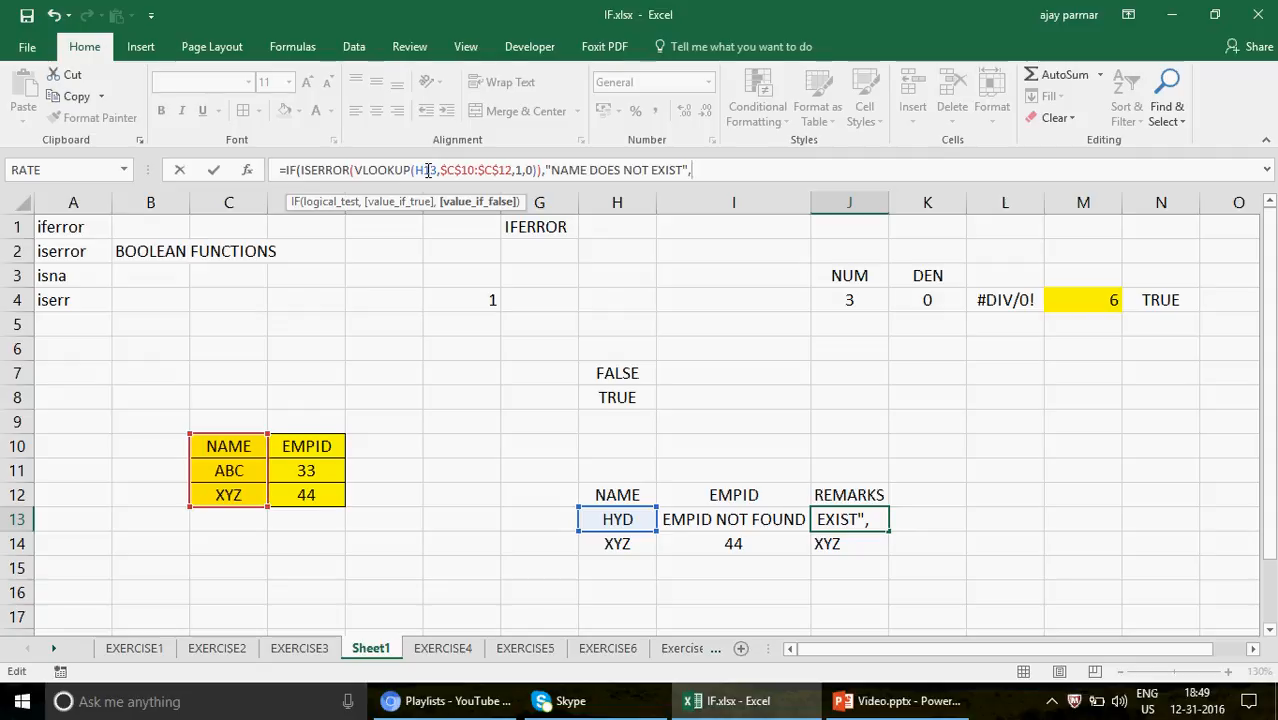
Step: Add "NAME EXISTS" as the value-if-false argument of the IF formula in J13 and complete the formula
text("NAME EIX)
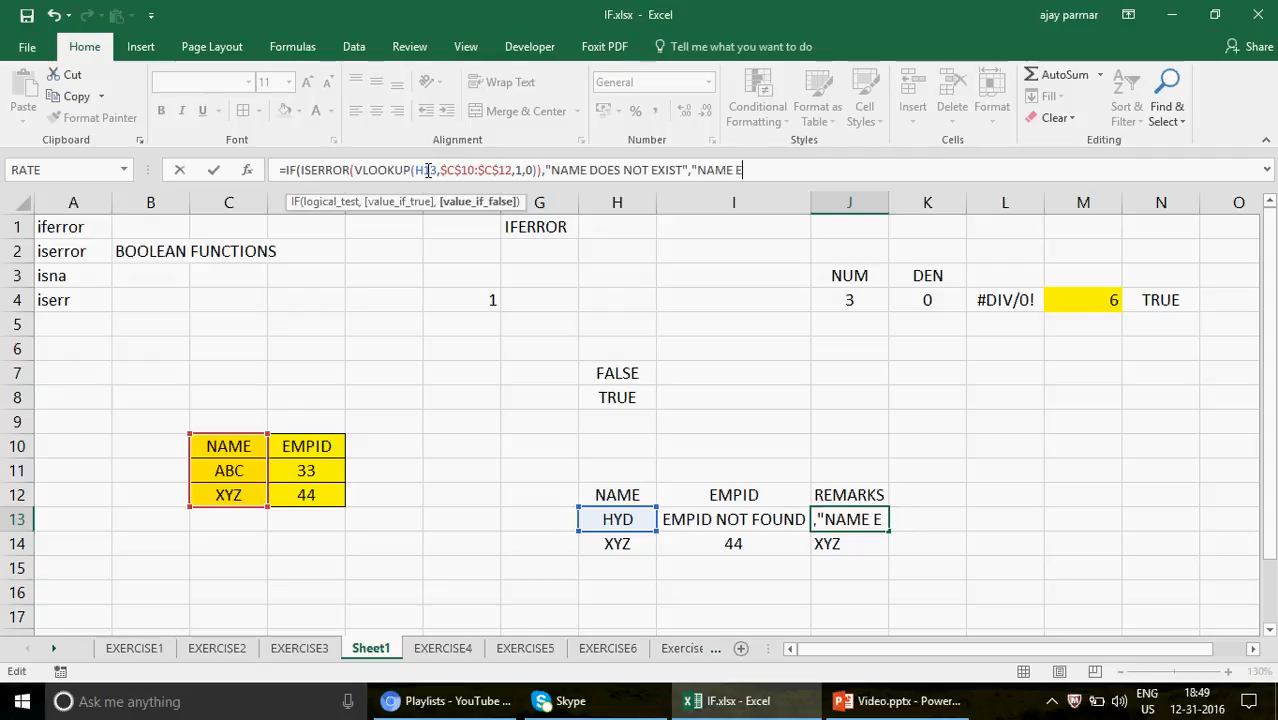
key(BackSpace)
key(BackSpace)
text(XIS)
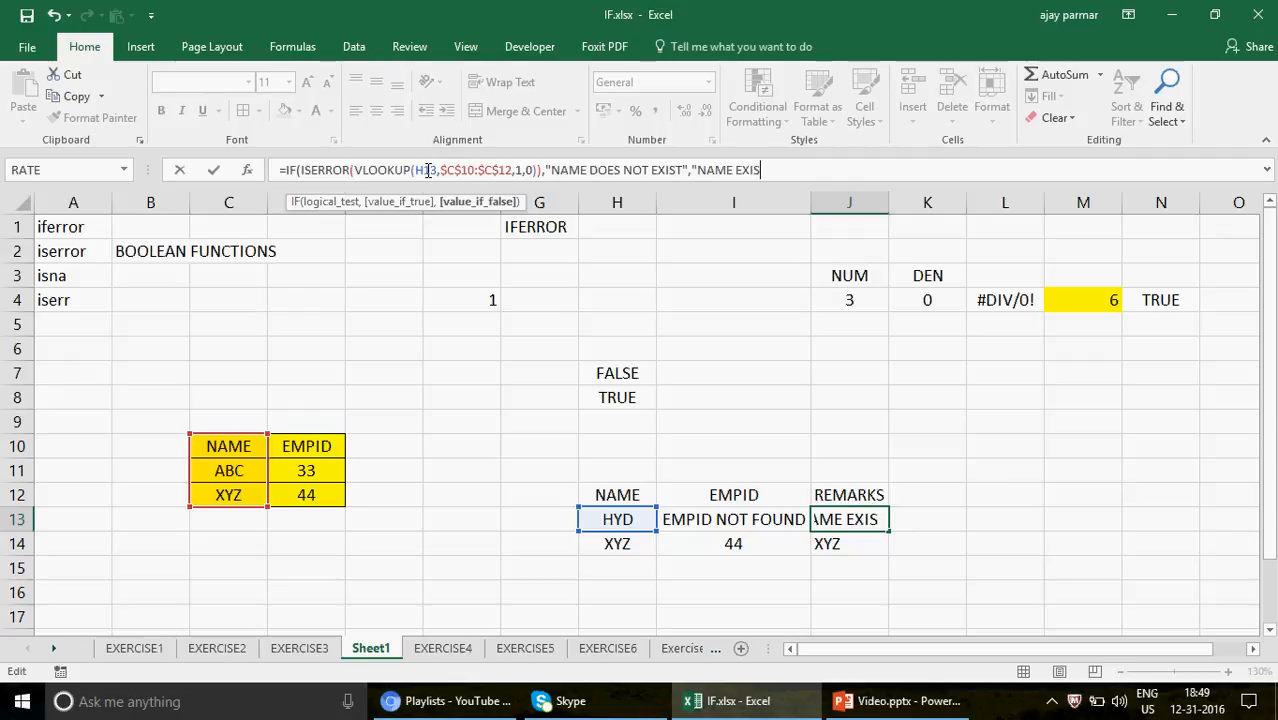
text(TS")
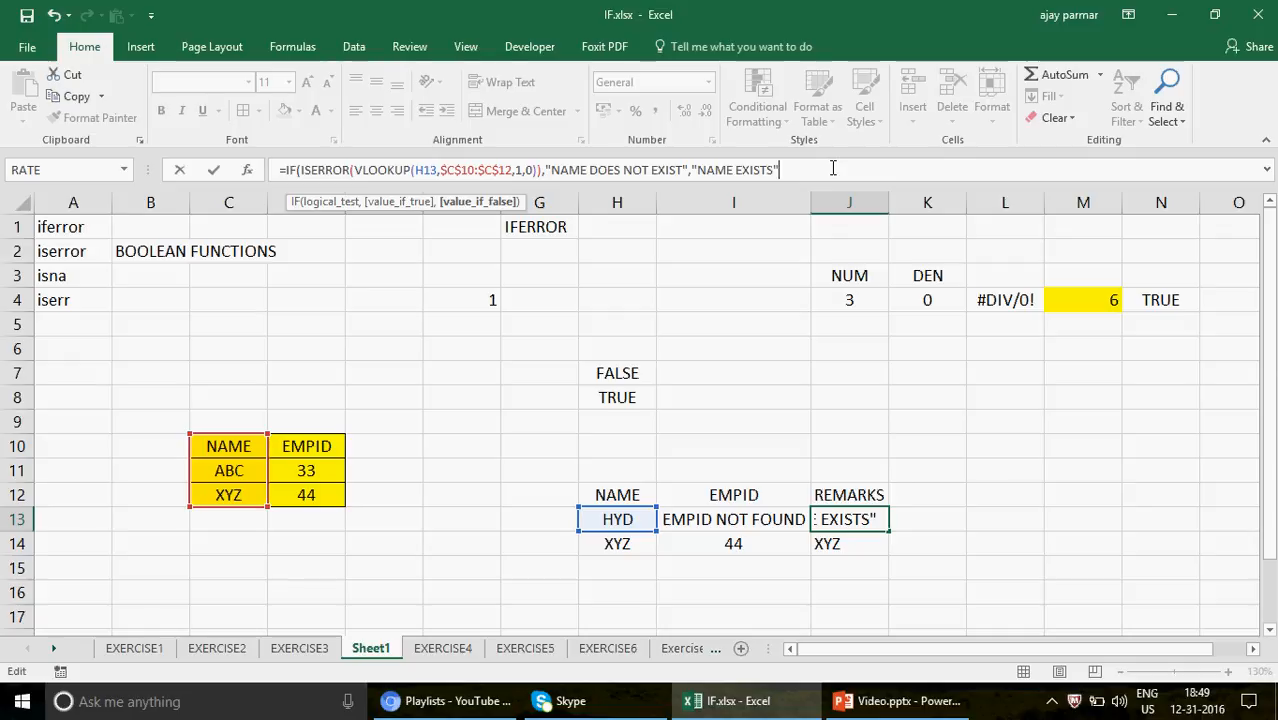
text())
key(Return)
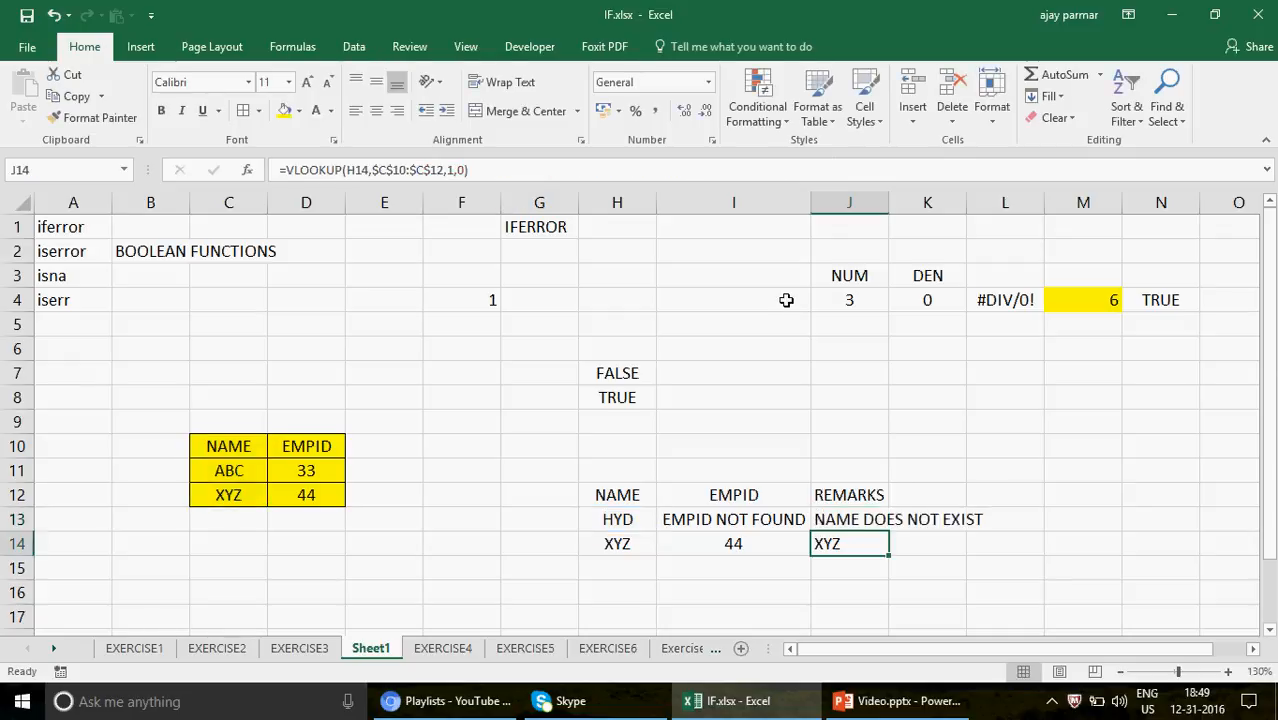
Step: Copy the J13 formula down to J14 and autofit the width of column J
click(859, 523)
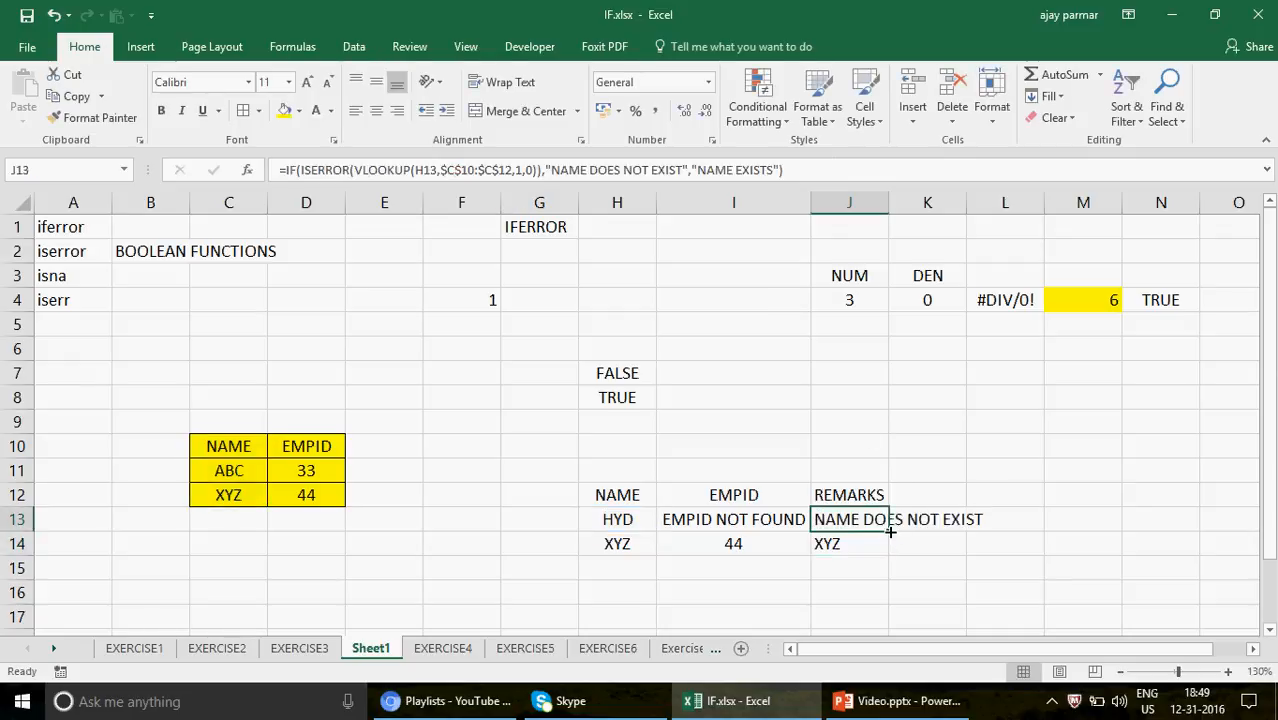
drag(888, 531, 893, 543)
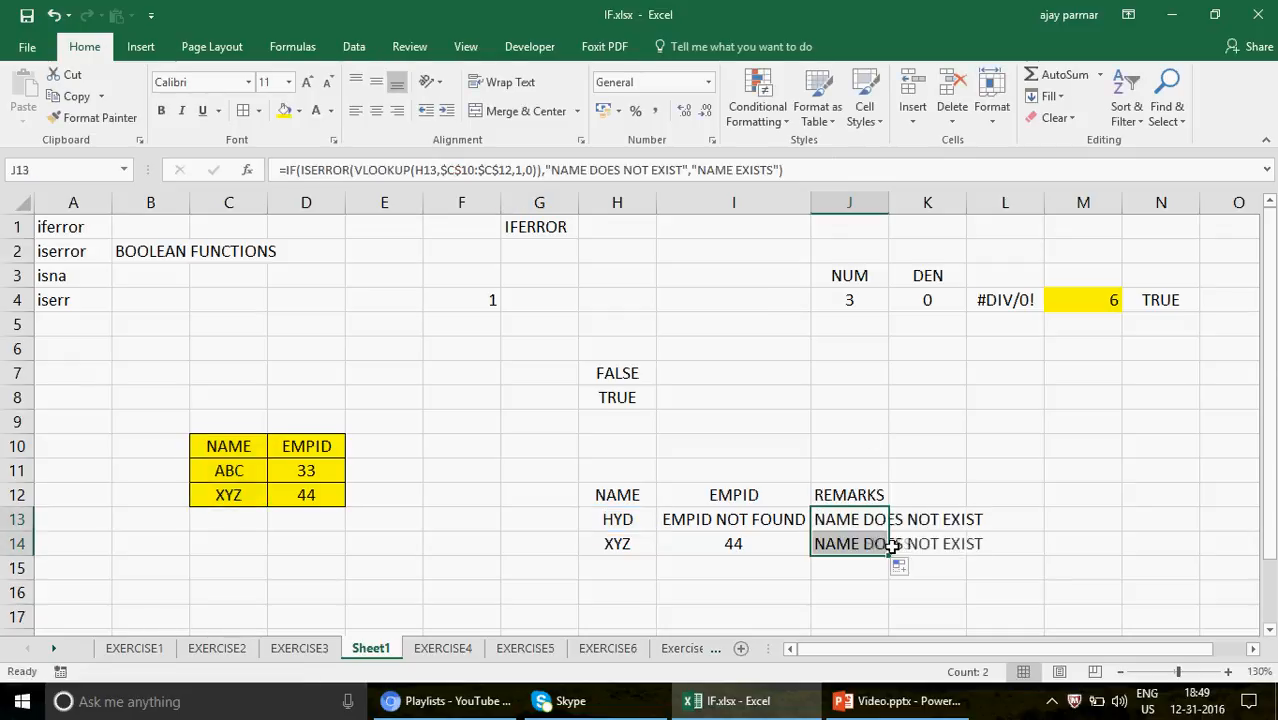
double_click(889, 203)
click(916, 519)
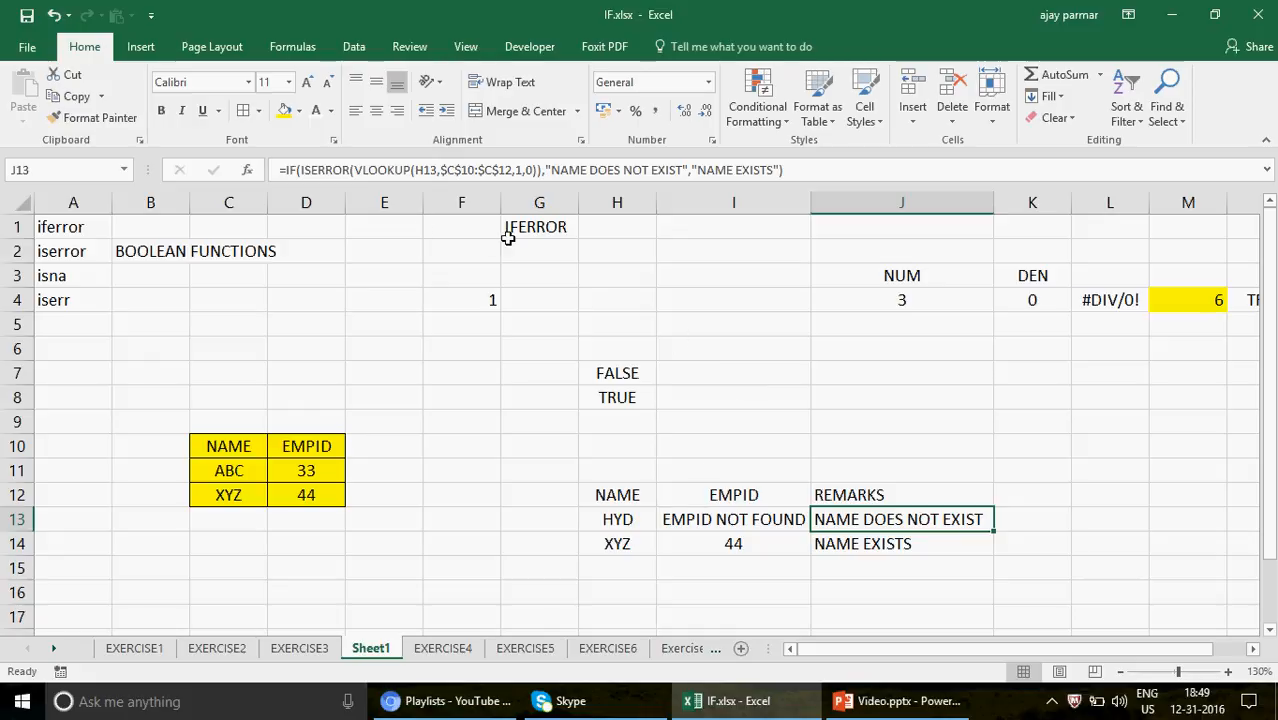
click(748, 515)
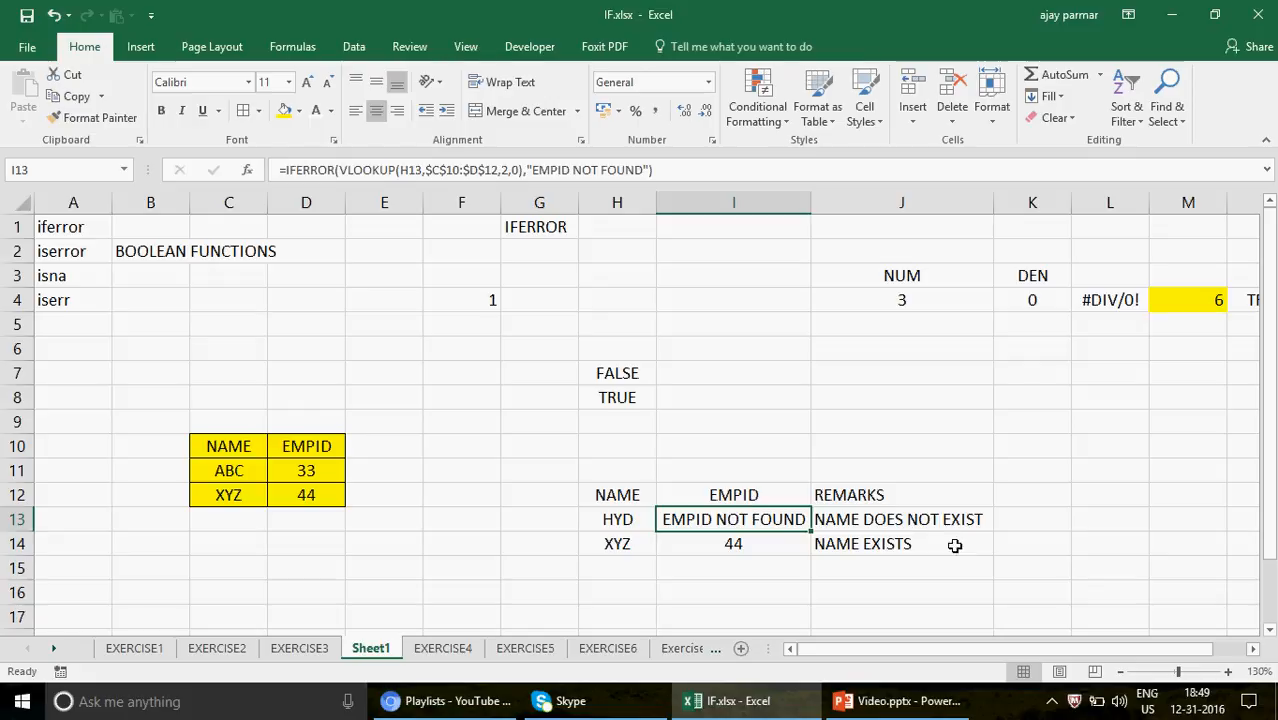
Step: Remove the "NAME EXISTS" value-if-false argument from the IF formula in J13
click(913, 519)
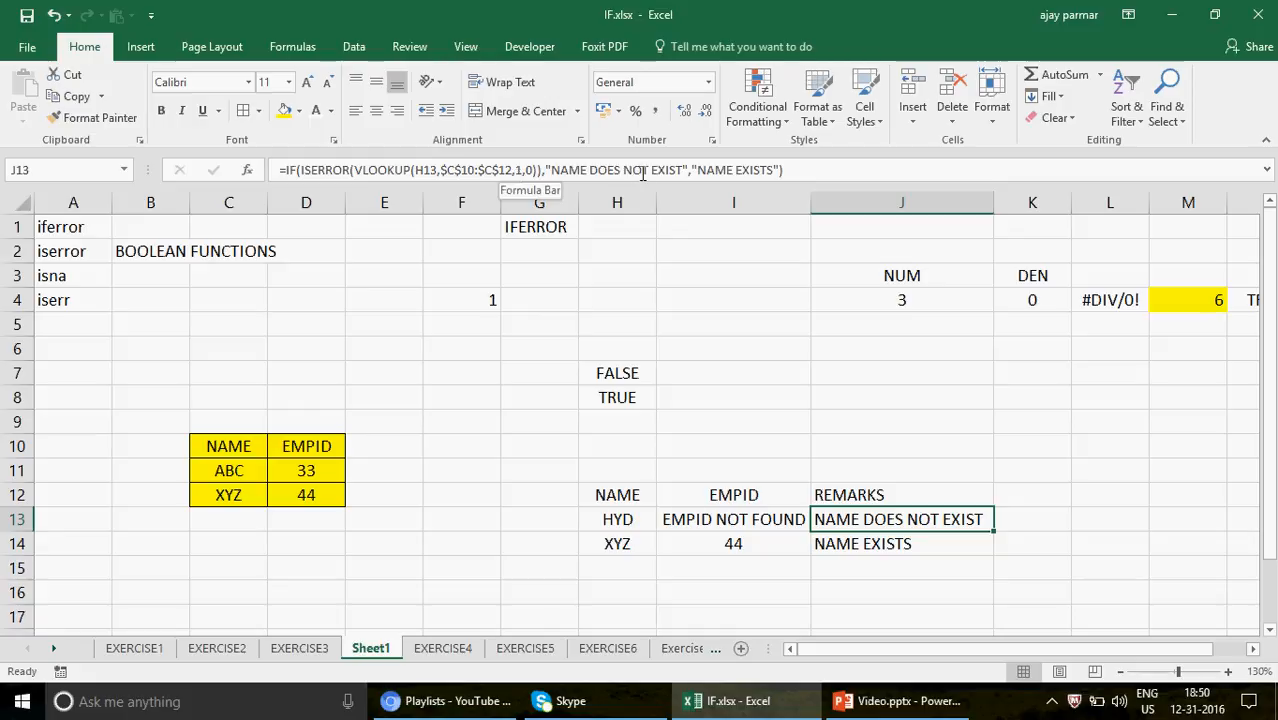
click(777, 170)
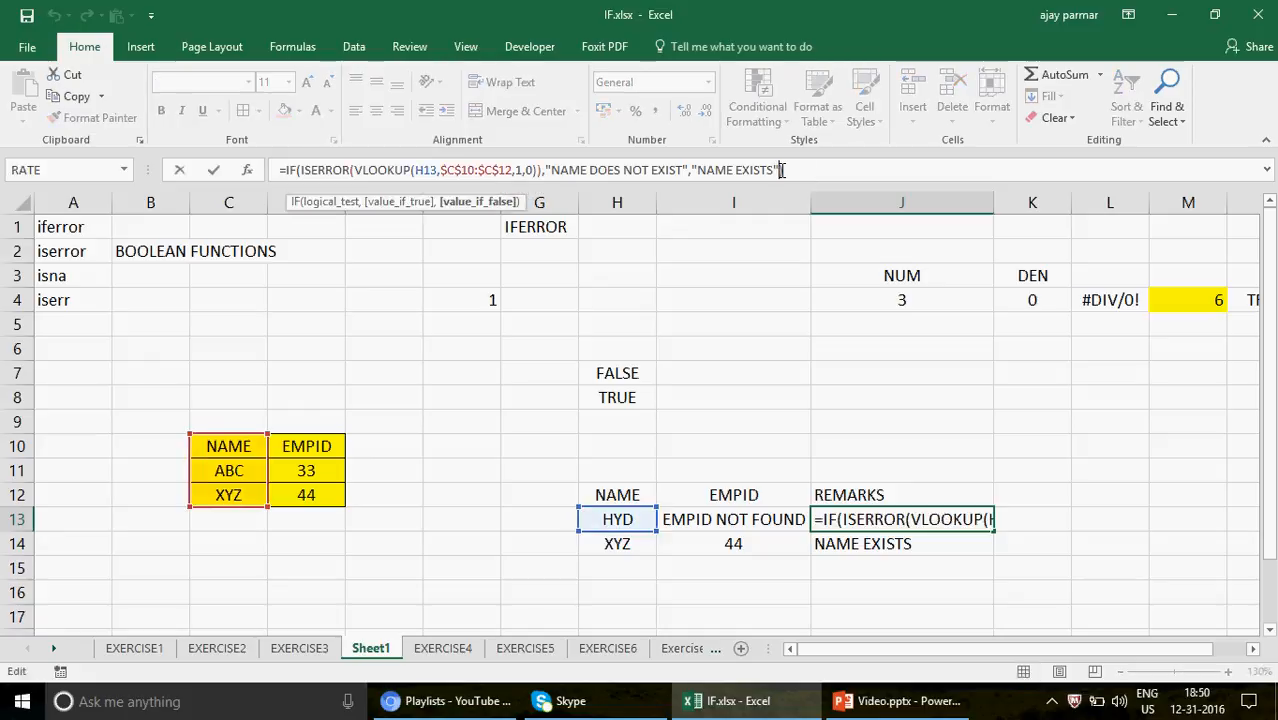
key(BackSpace)
key(BackSpace)
key(BackSpace)
key(BackSpace)
key(BackSpace)
key(BackSpace)
key(BackSpace)
key(BackSpace)
key(BackSpace)
key(BackSpace)
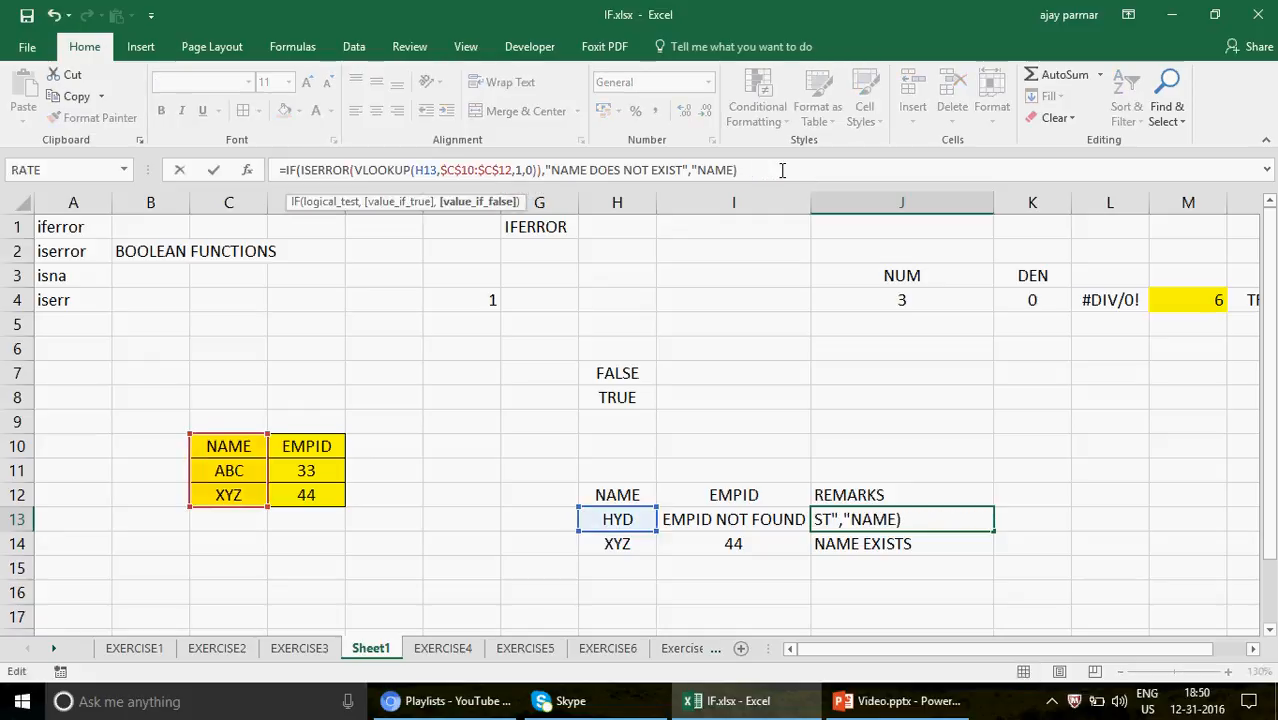
key(BackSpace)
key(BackSpace)
key(BackSpace)
key(BackSpace)
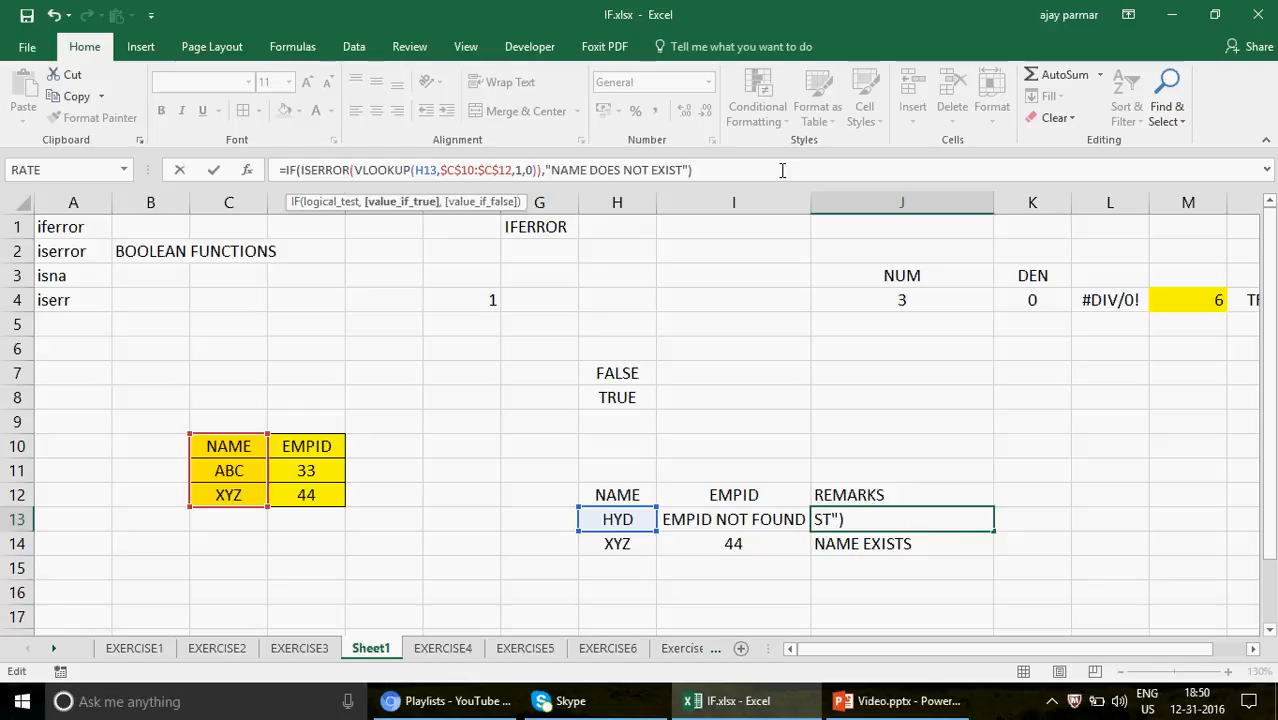
Step: Add VLOOKUP(H13,C10:D12,2,0) as the value-if-false argument of the IF formula in J13
text(,VLOOKUP()
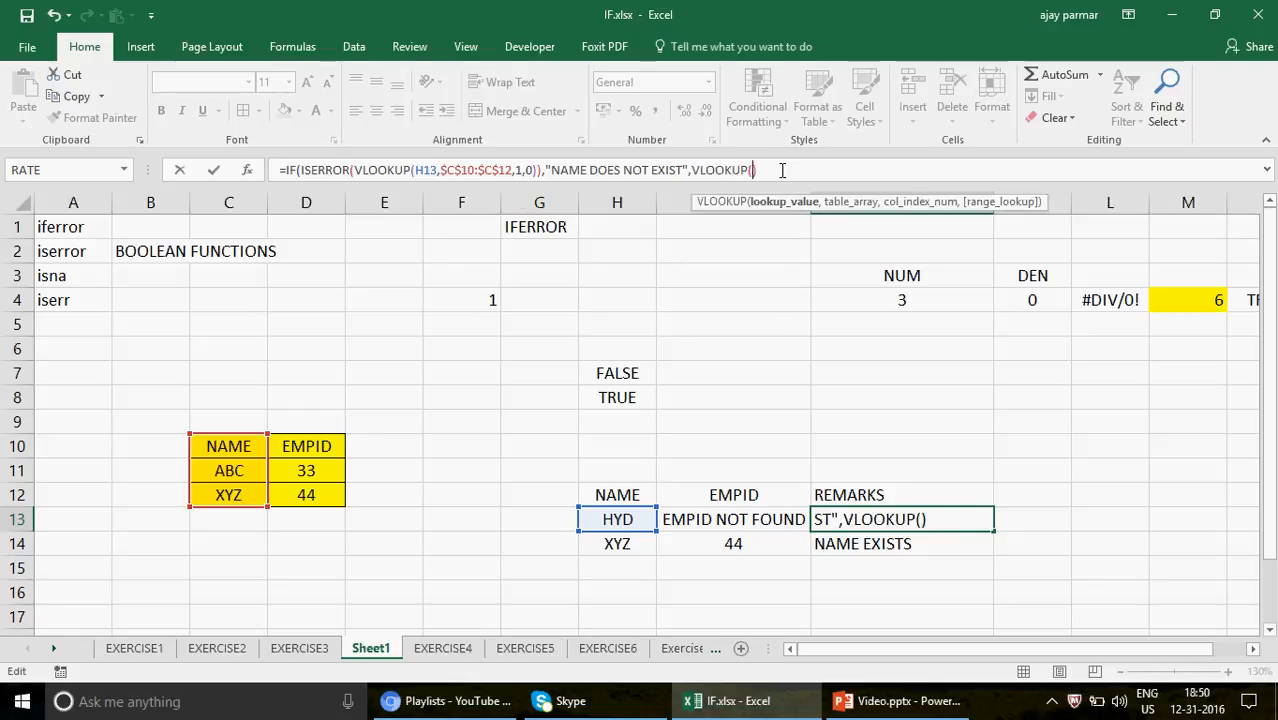
click(617, 519)
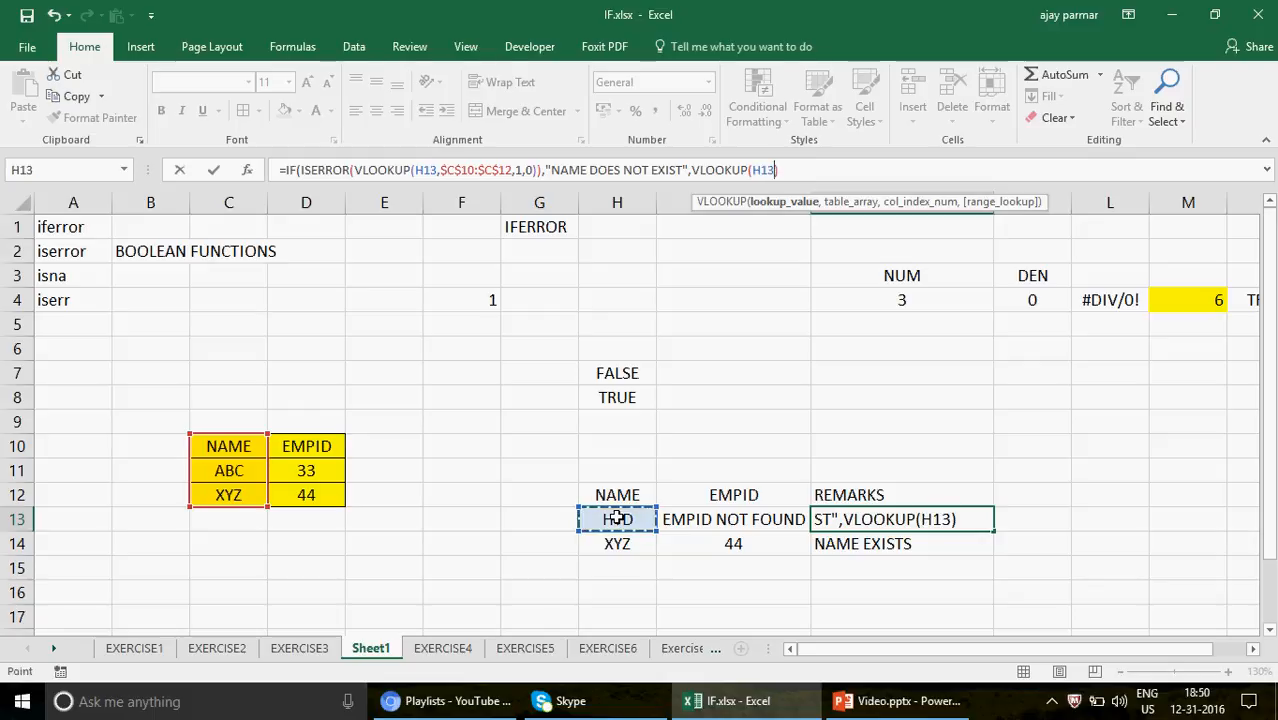
text(,)
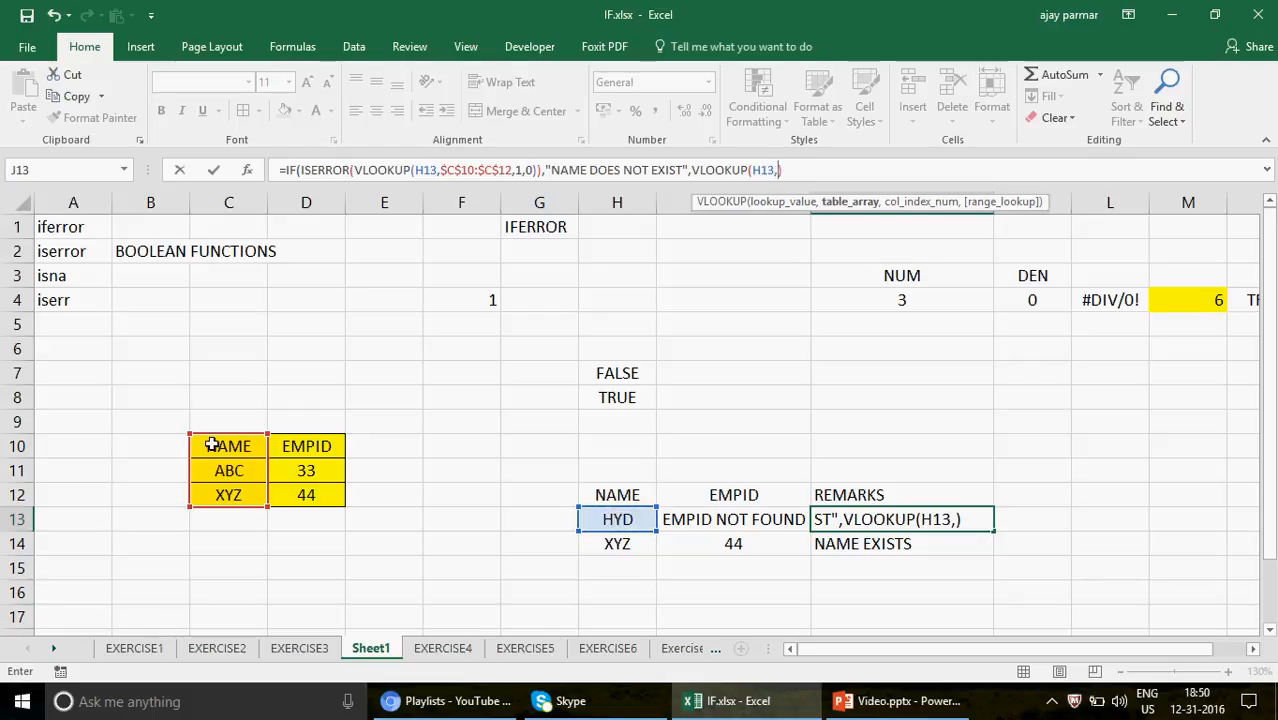
drag(210, 446, 316, 496)
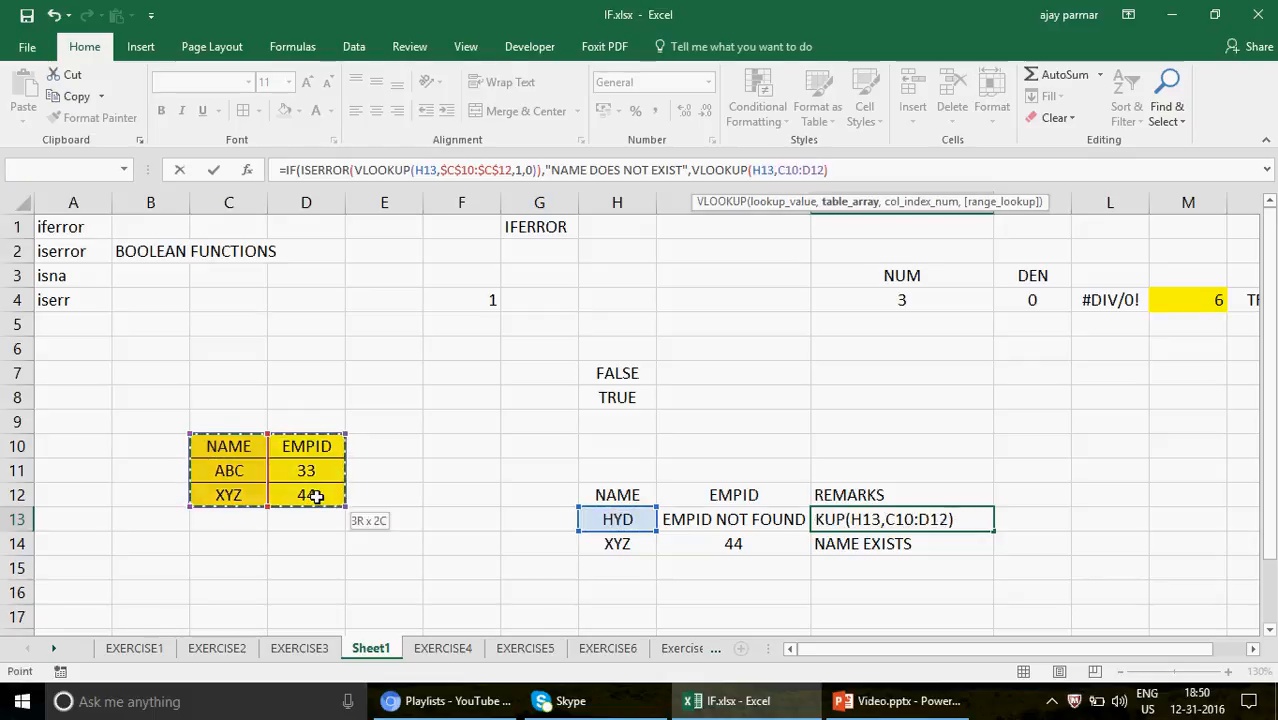
text(,2,)
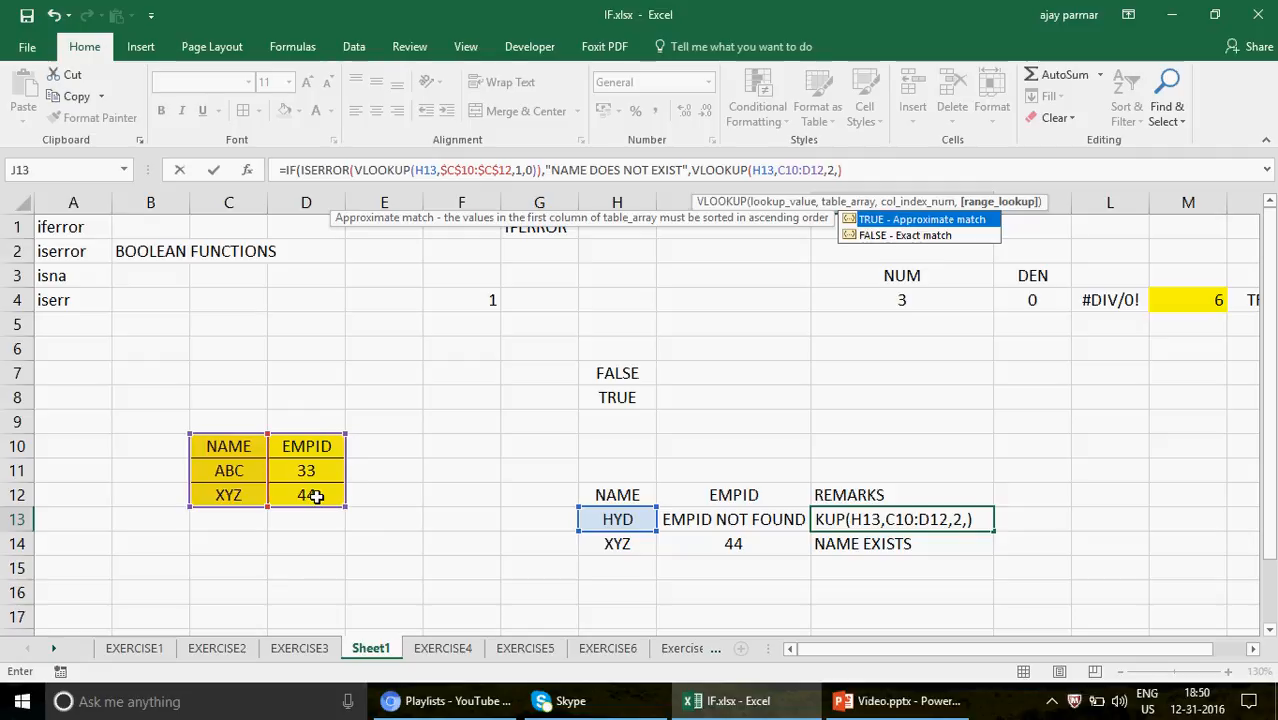
text(0))
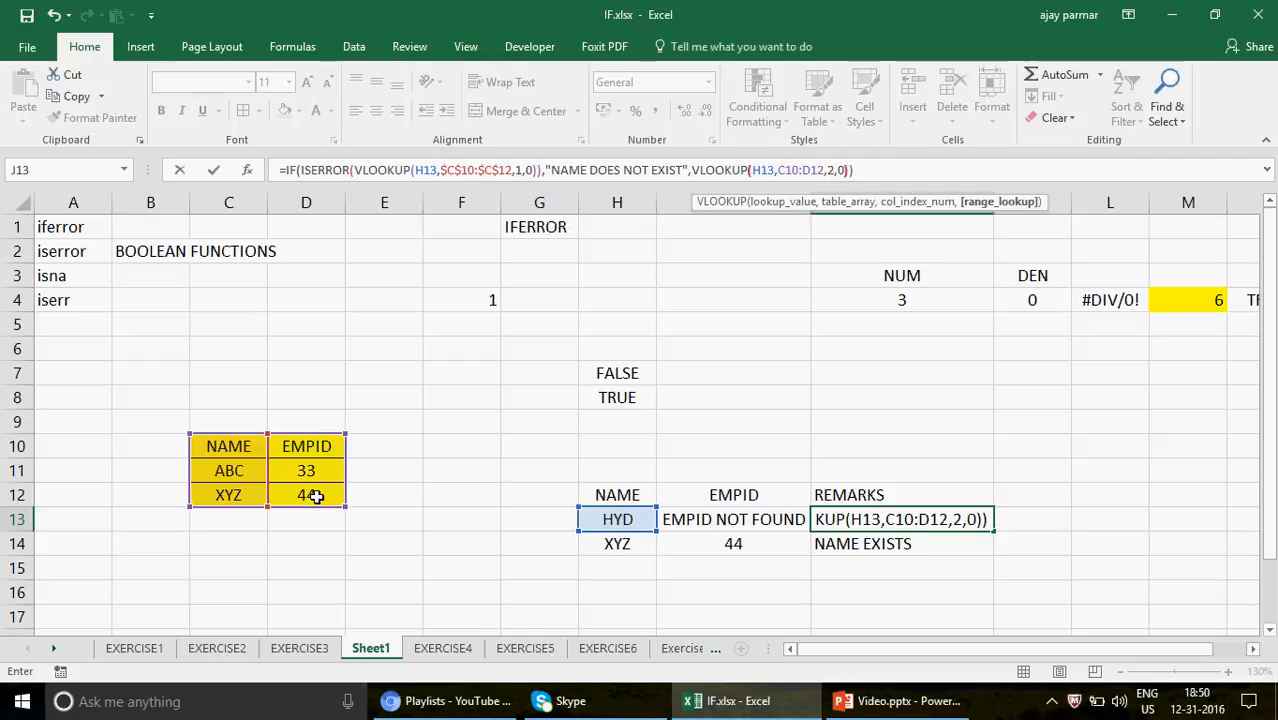
key(Return)
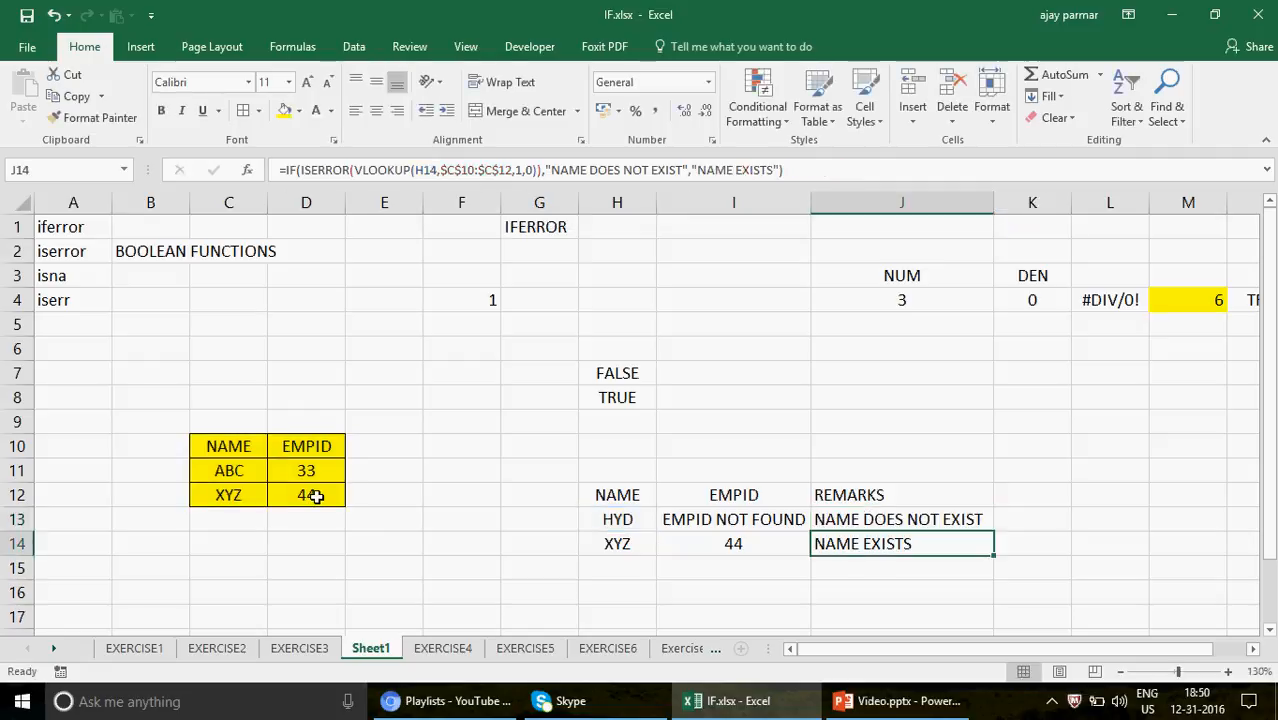
Step: Make the second VLOOKUP's table range in J13 absolute as $C$10:$D$12 and copy the formula down to J14
key(Up)
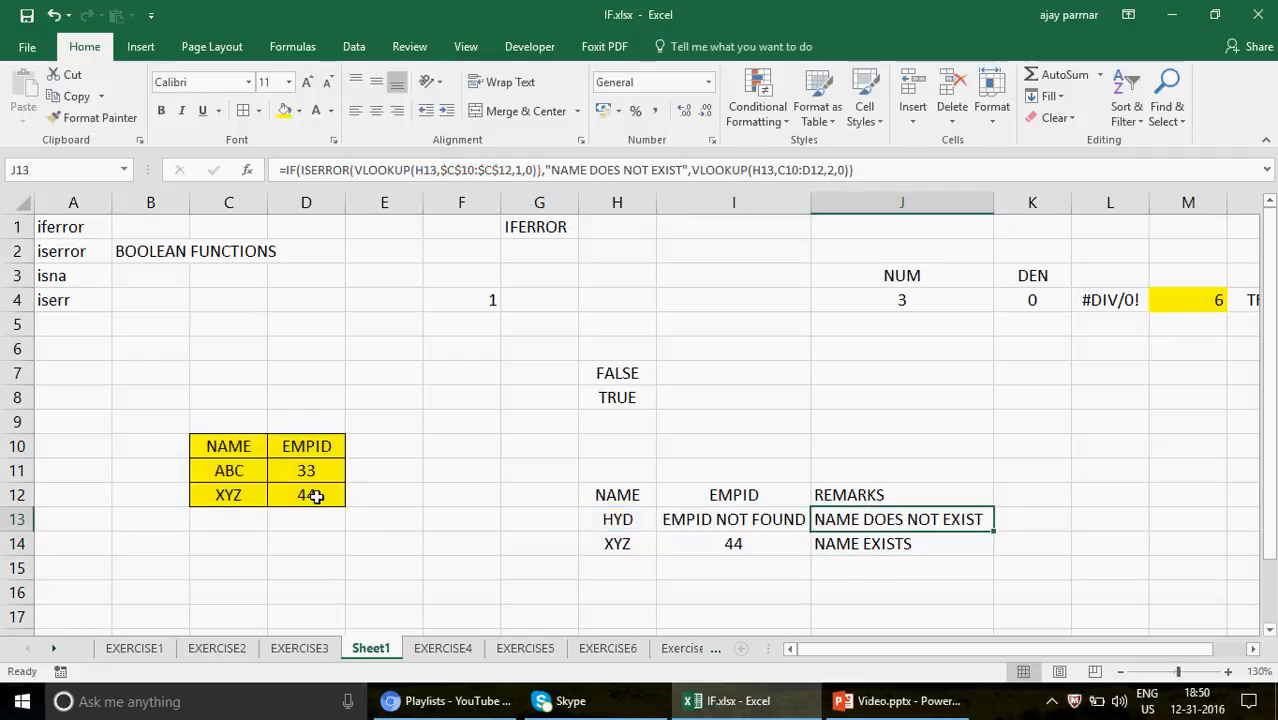
click(785, 170)
key(F4)
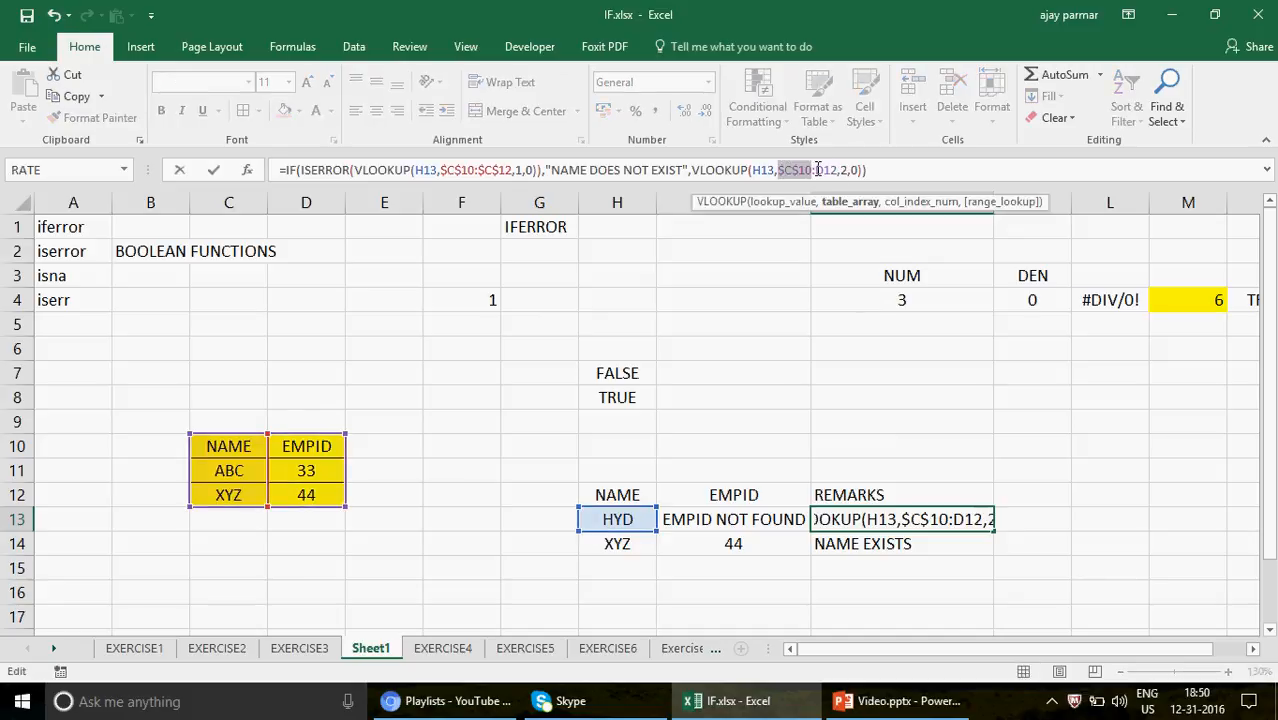
click(817, 170)
key(F4)
key(Return)
key(Up)
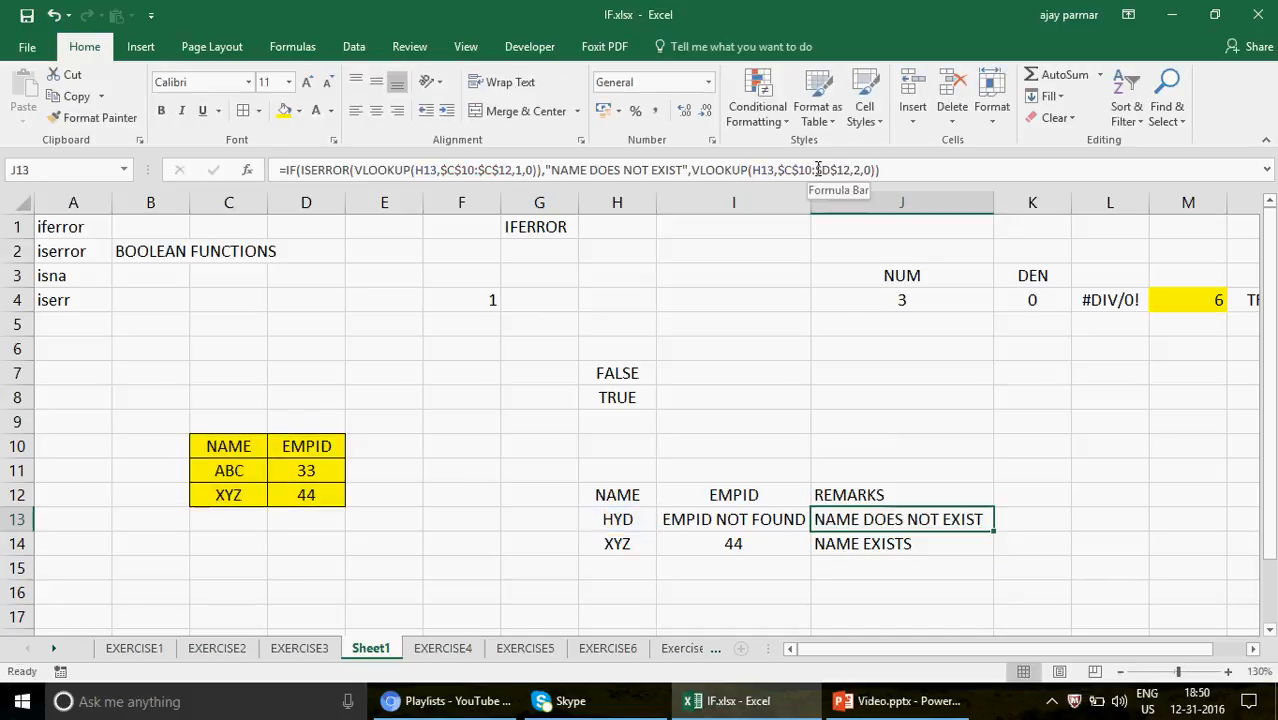
drag(995, 530, 997, 549)
Step: Step through the J14 formula with Evaluate Formula until its final result, then close the evaluation
click(960, 544)
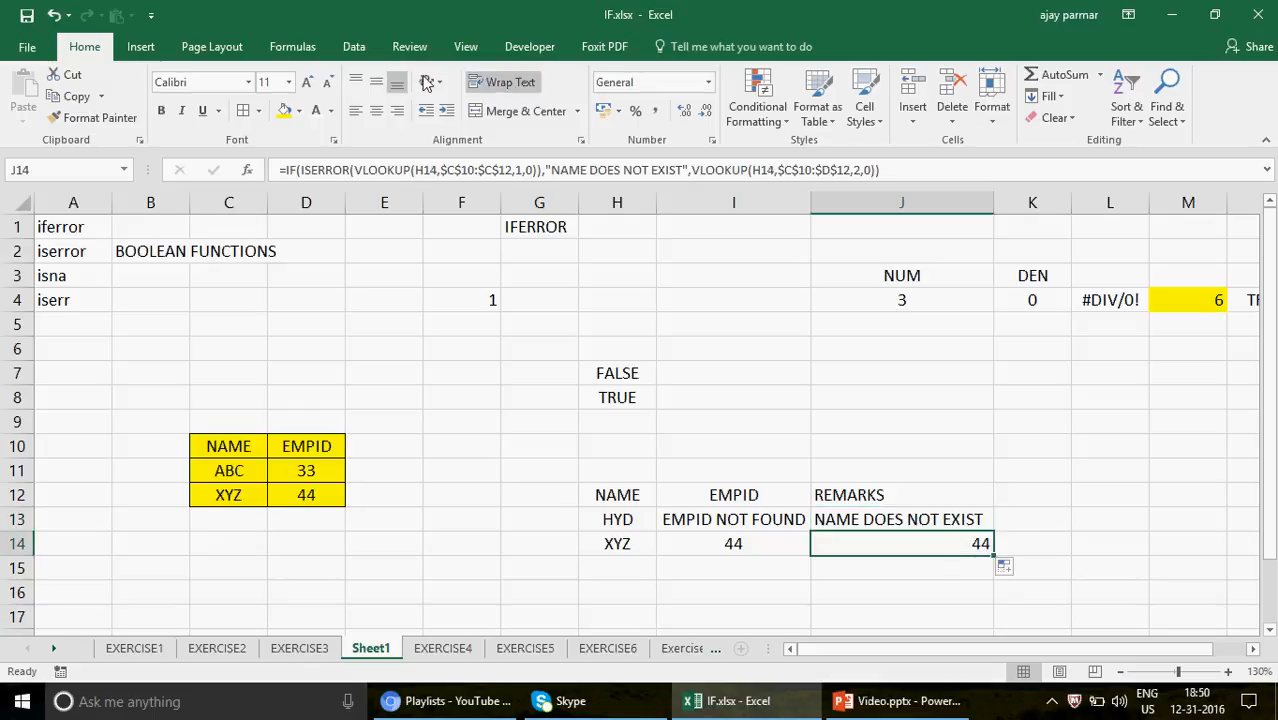
click(296, 47)
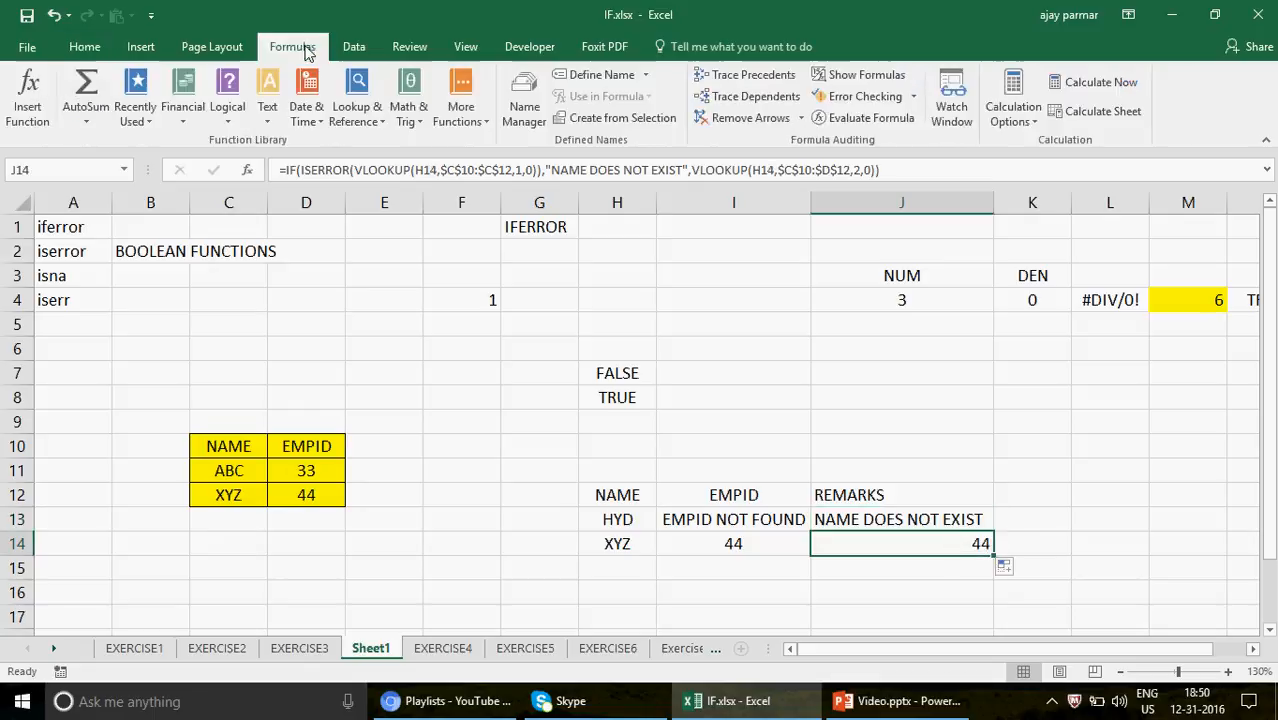
click(866, 120)
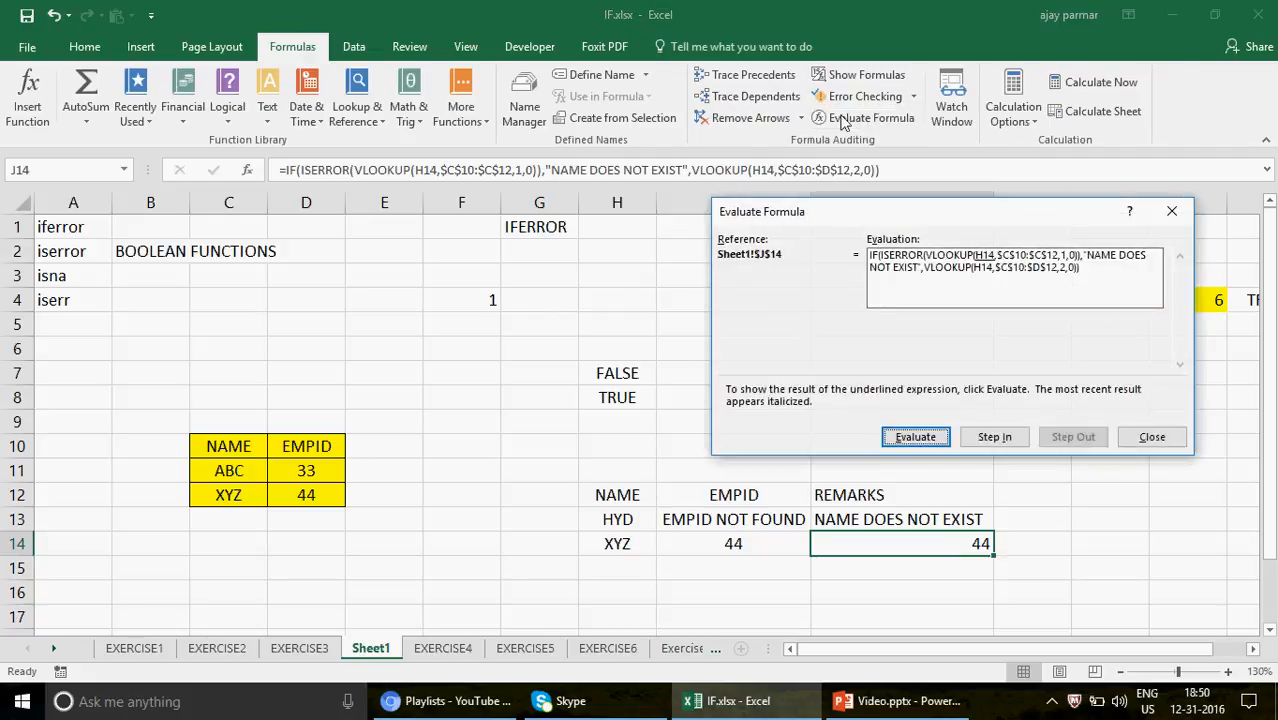
drag(956, 214, 817, 179)
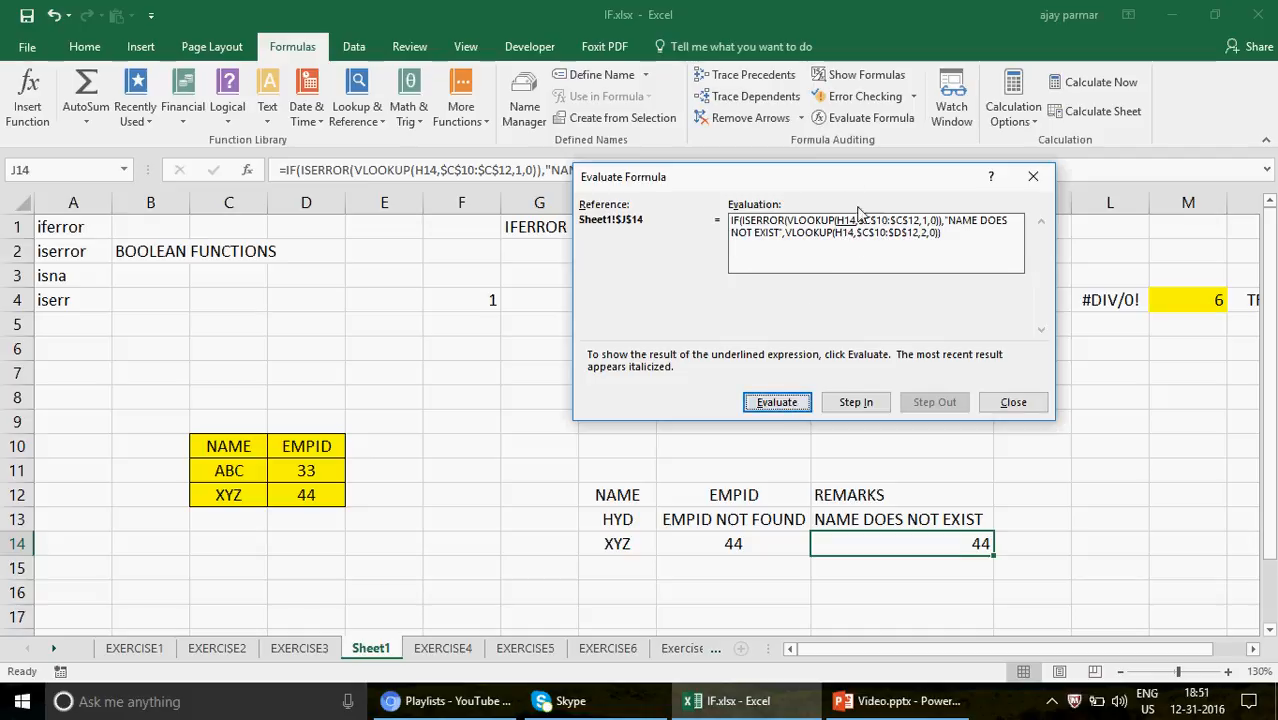
click(777, 403)
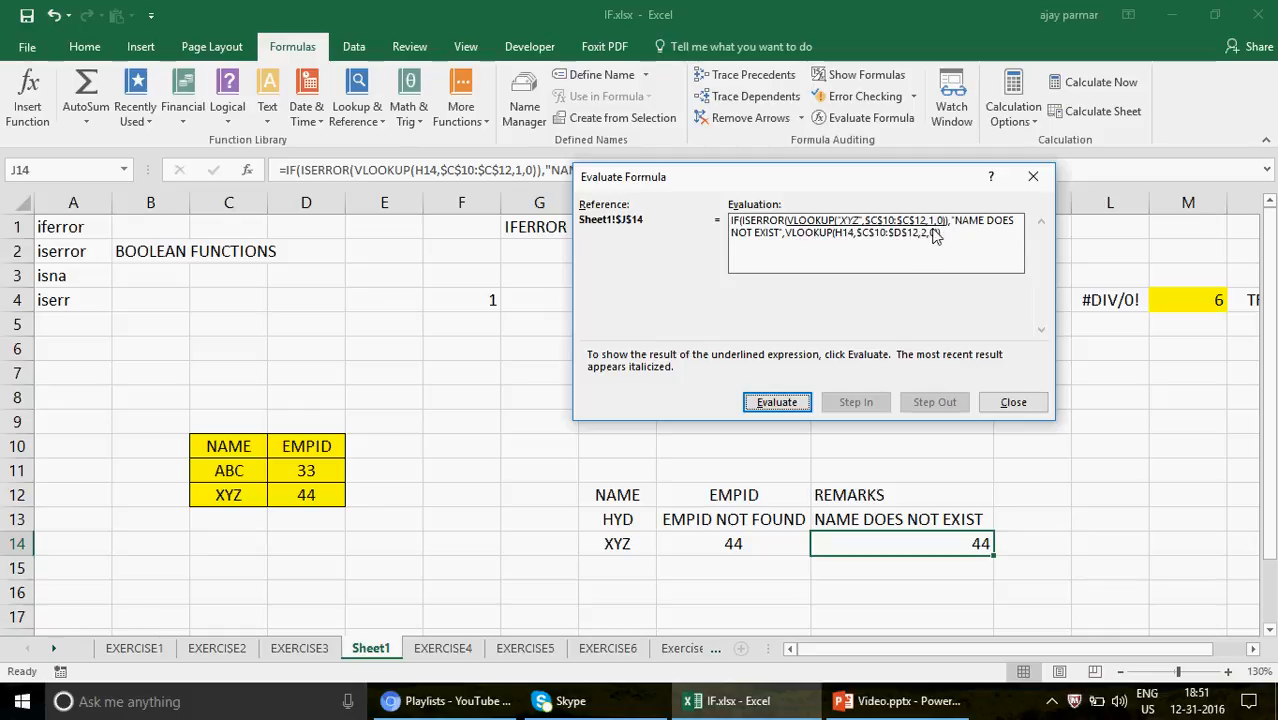
click(794, 404)
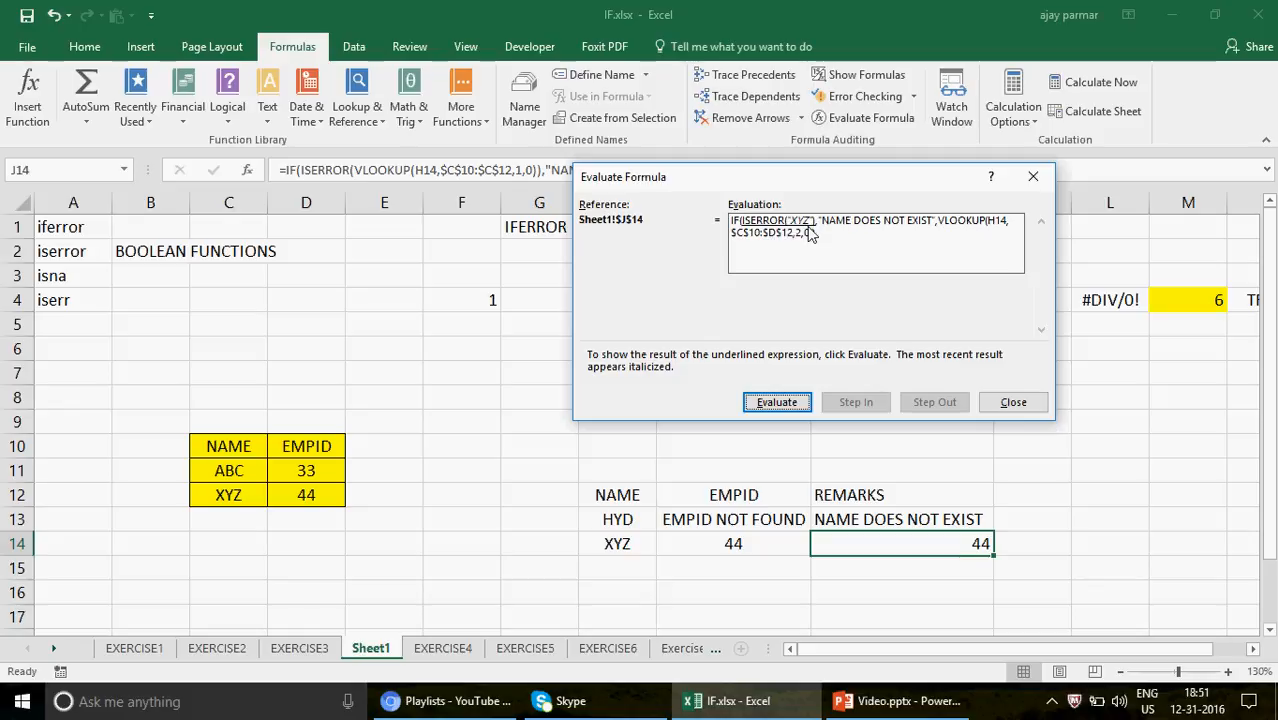
click(789, 404)
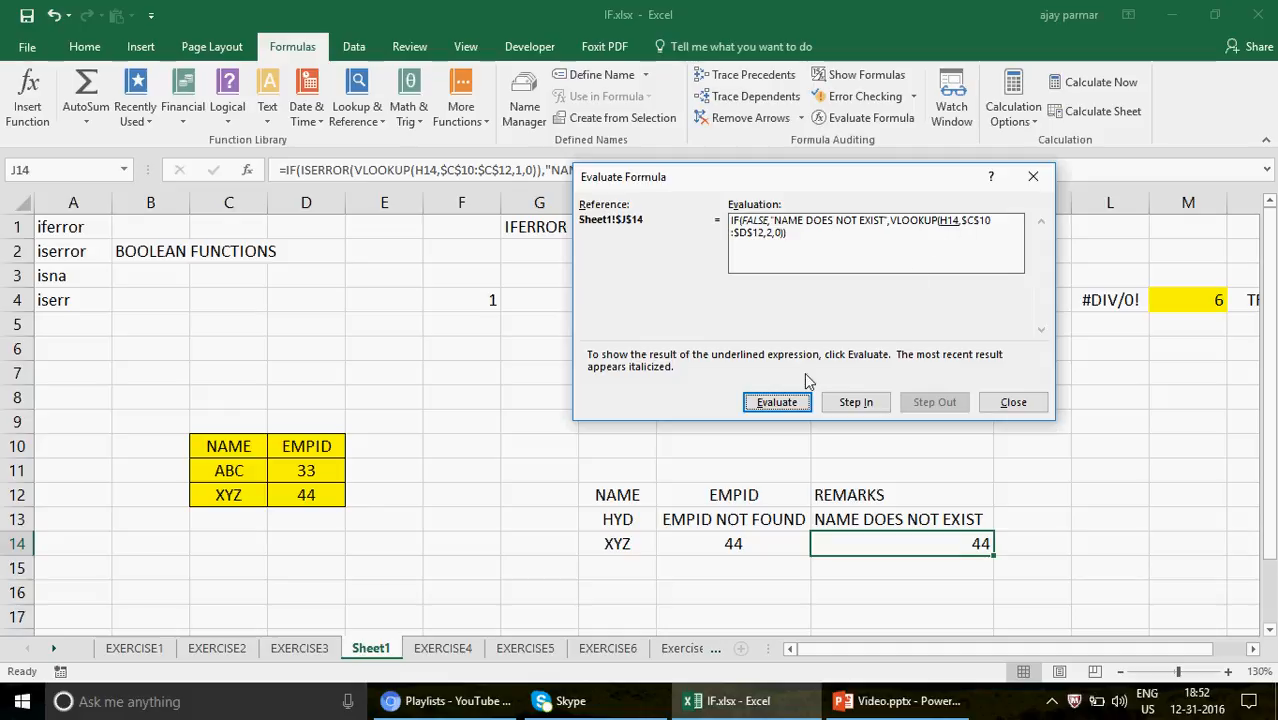
click(792, 406)
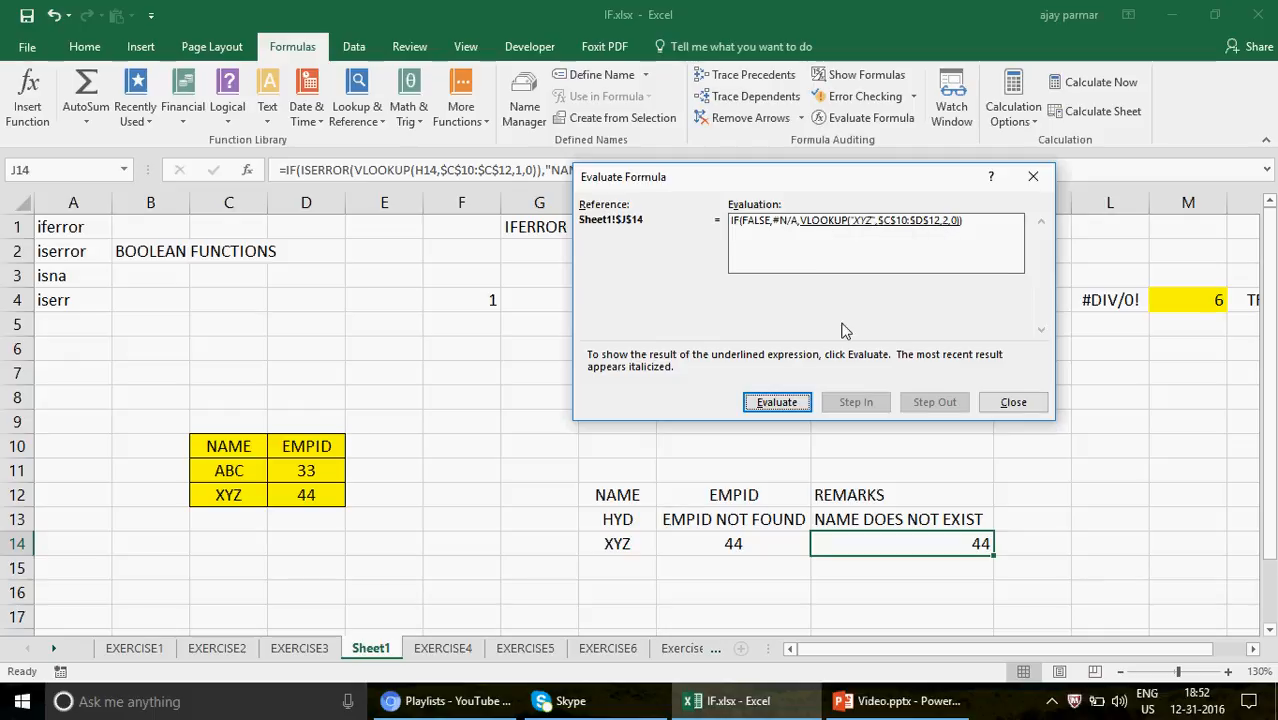
click(789, 406)
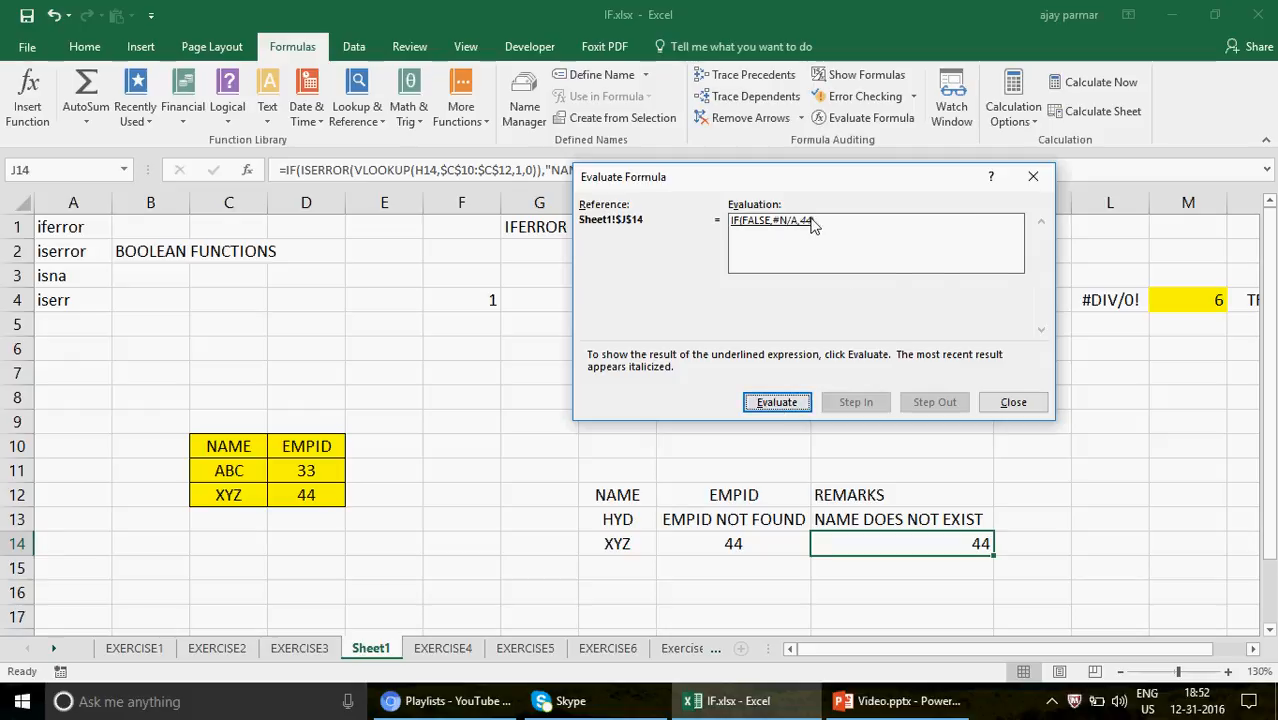
click(787, 403)
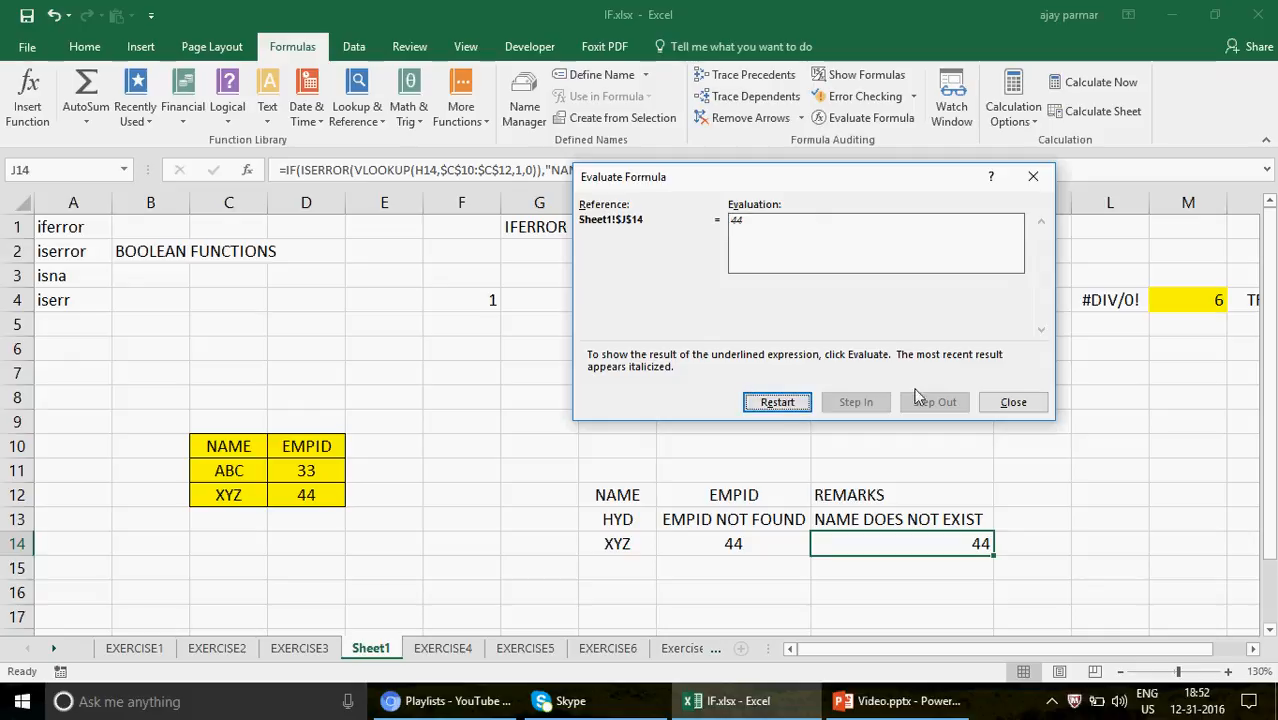
click(1012, 404)
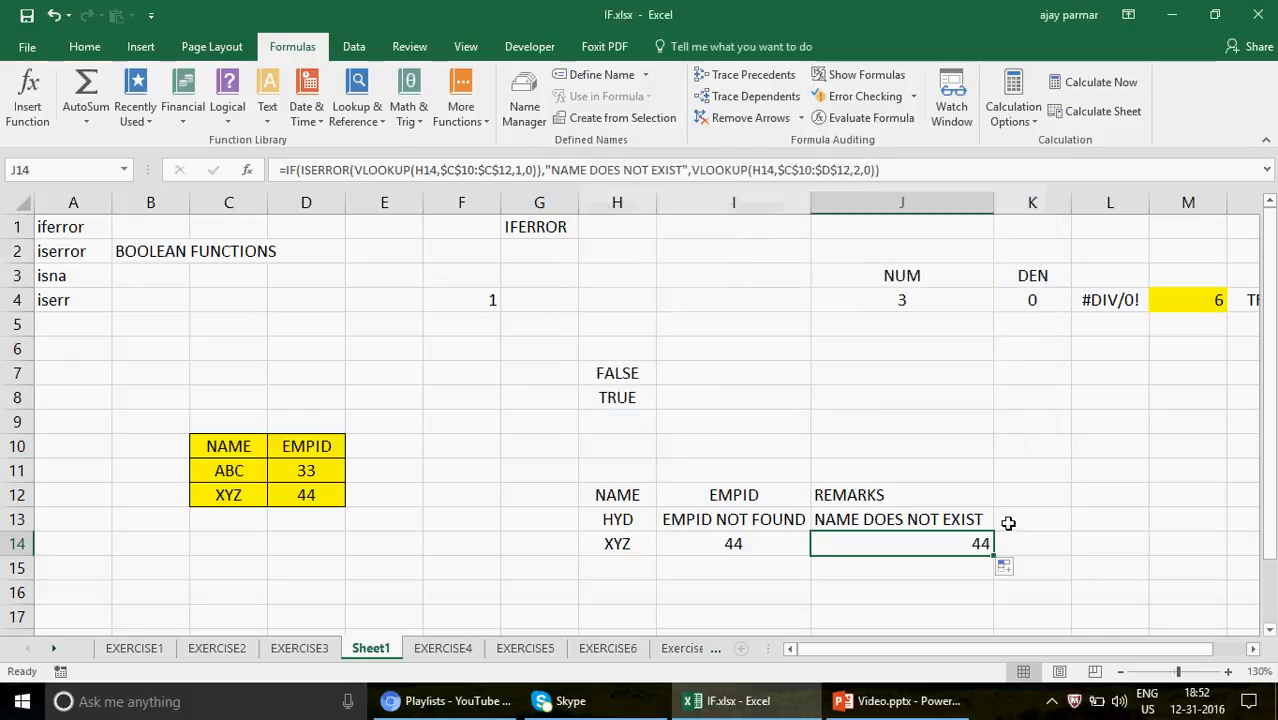
Step: Step through the J13 formula with Evaluate Formula to its final result, close the evaluation and view the IFERROR formula in I13
click(924, 519)
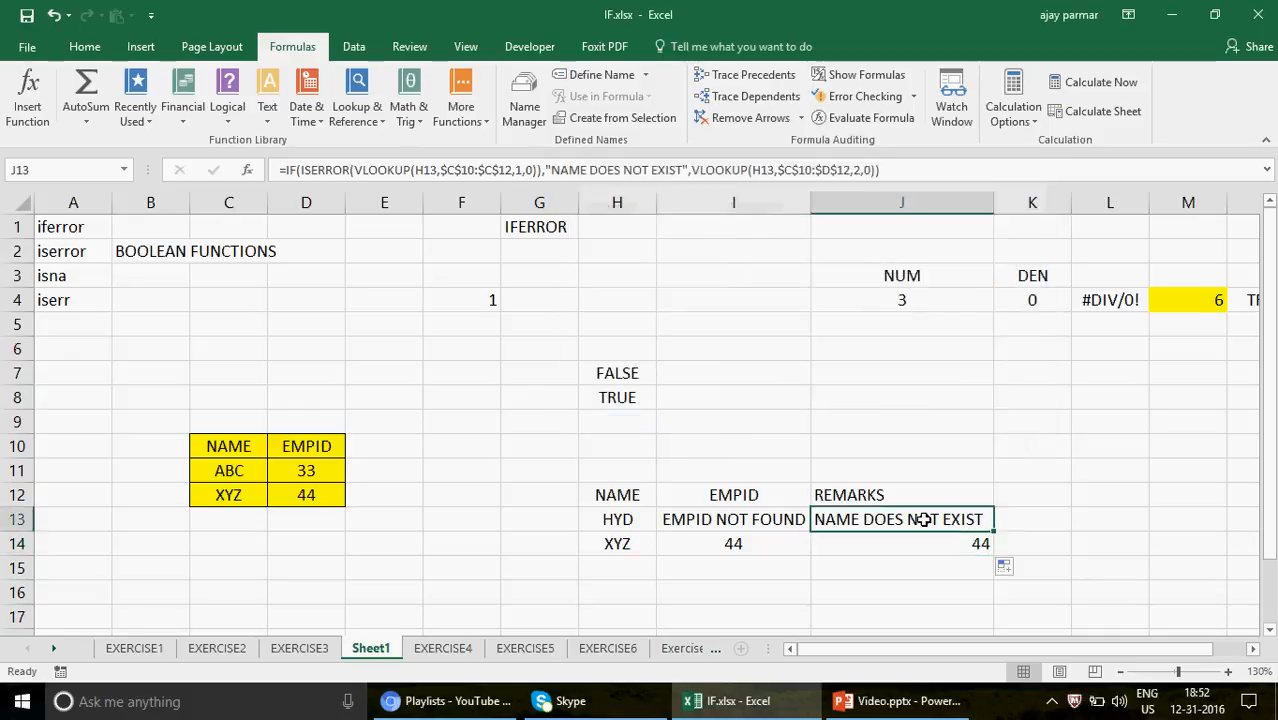
click(878, 121)
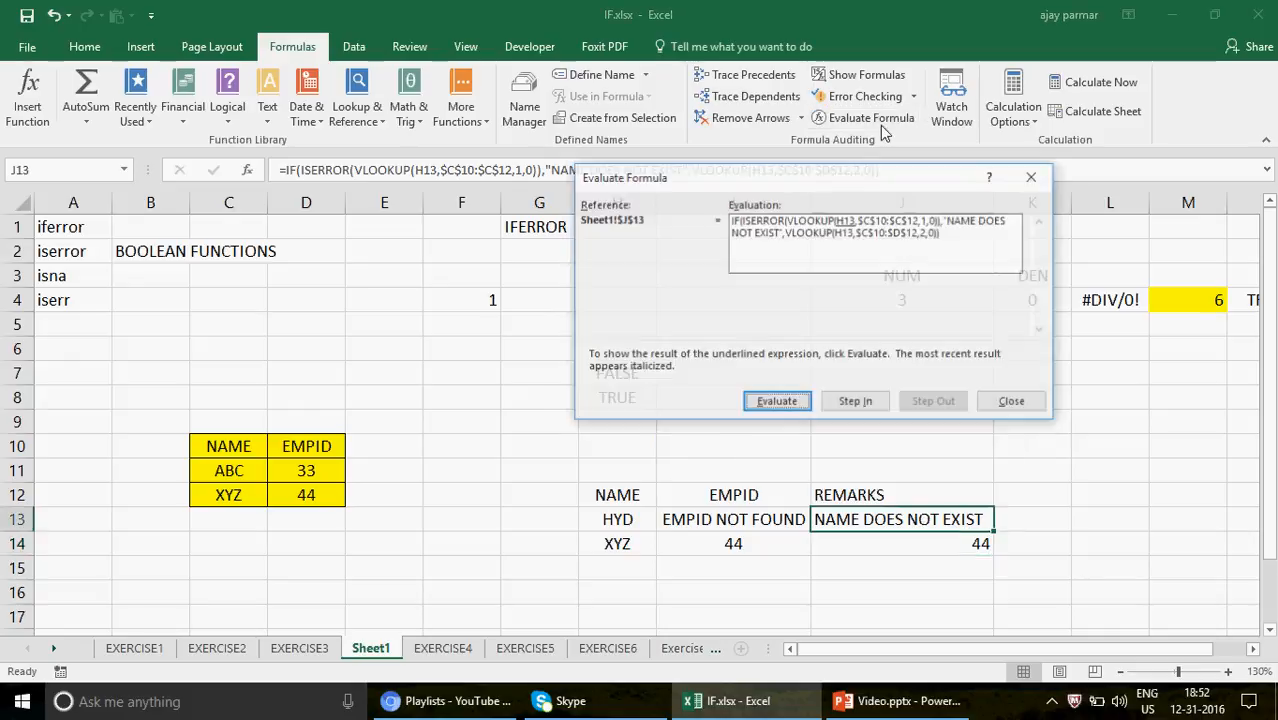
click(778, 402)
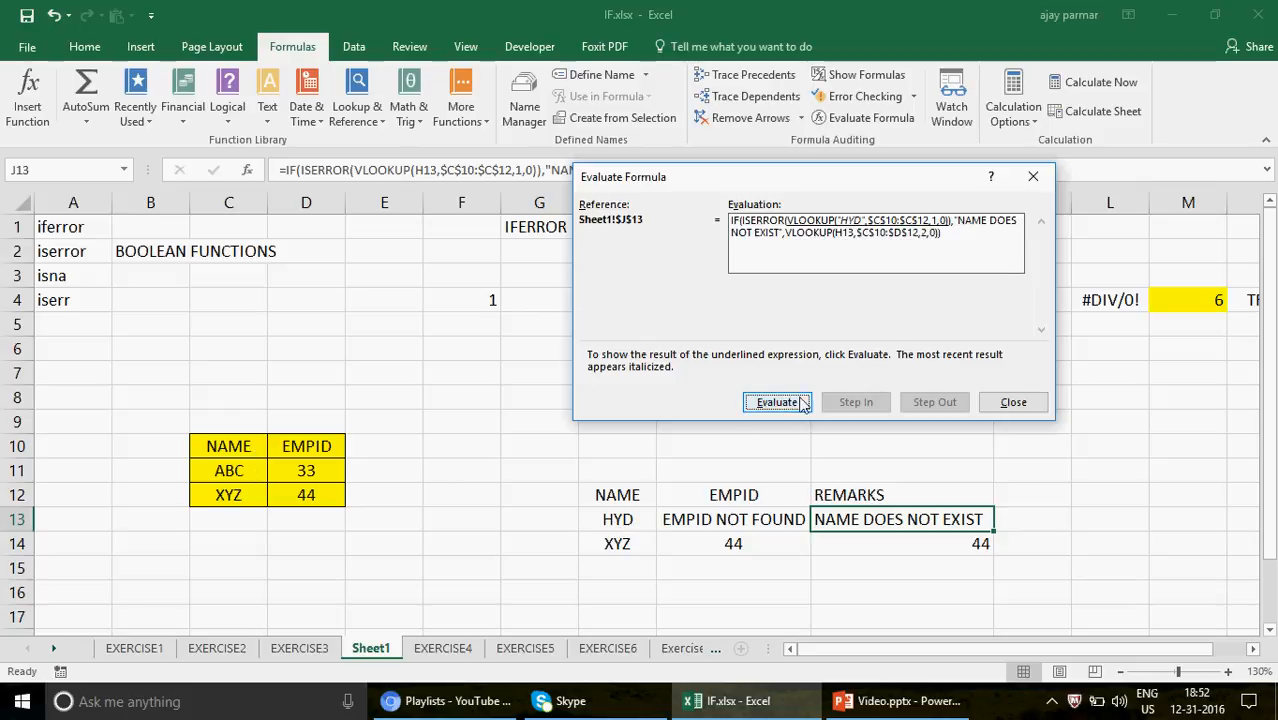
click(780, 403)
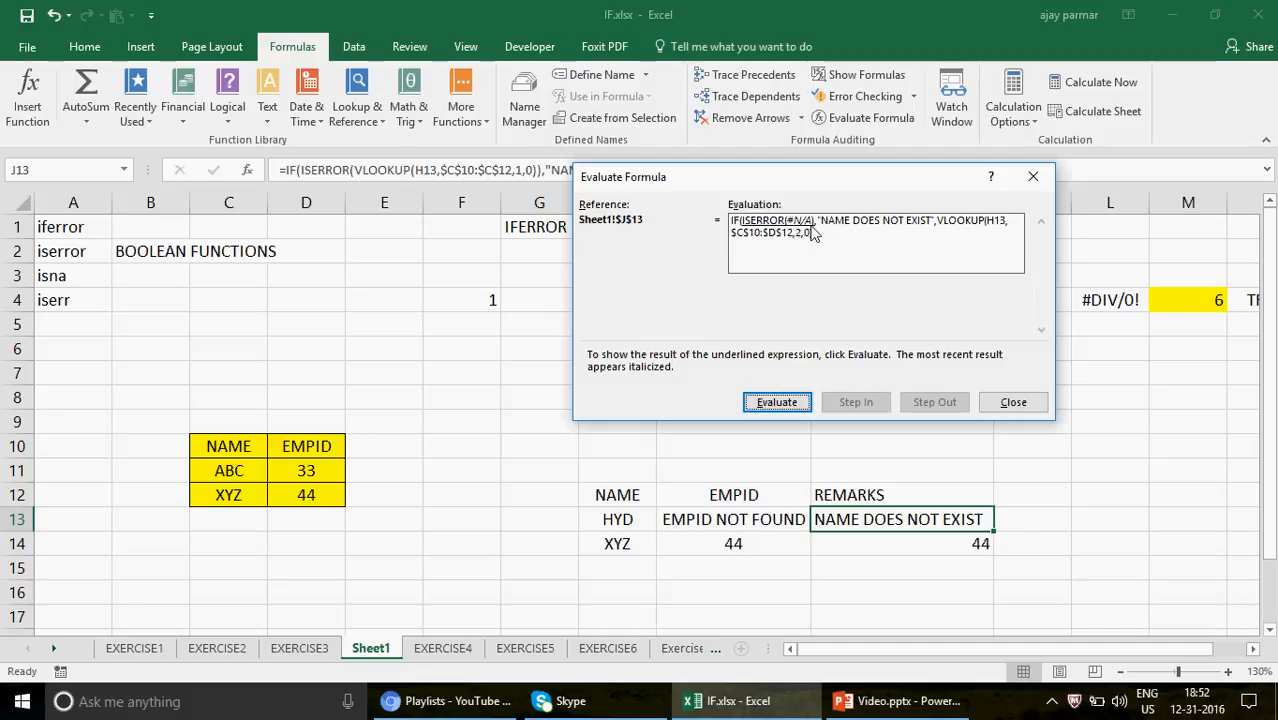
click(789, 410)
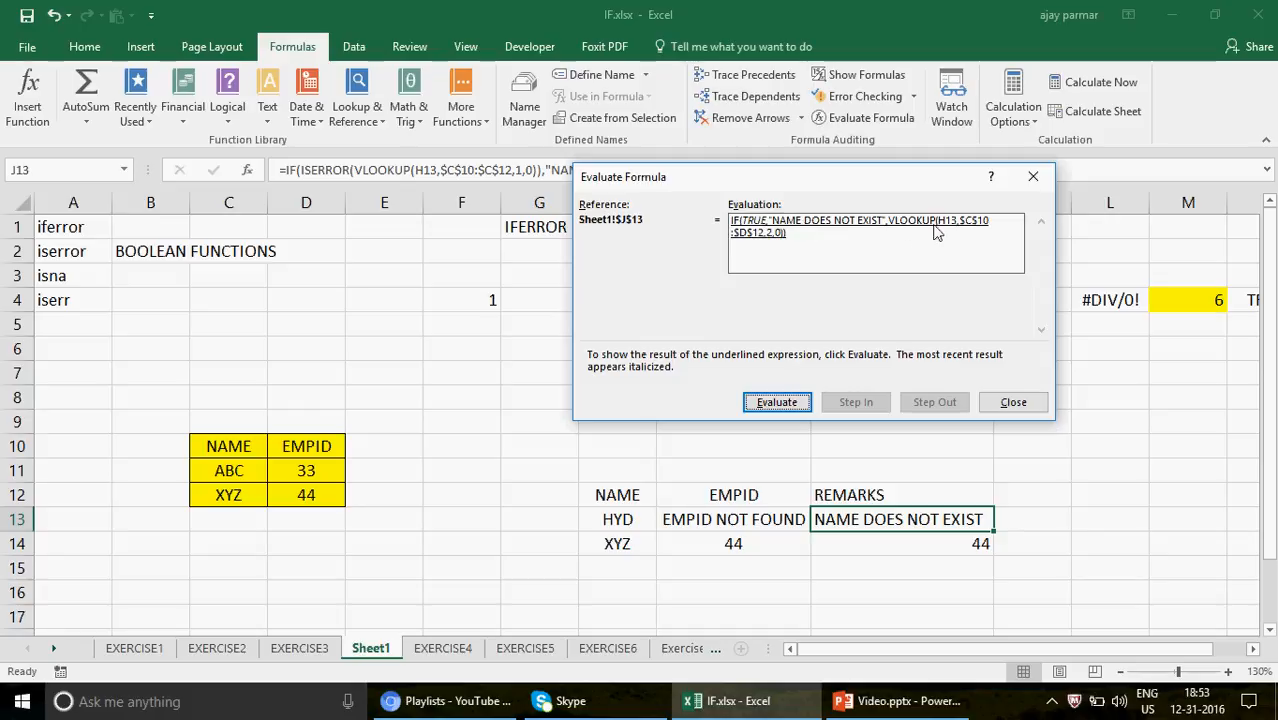
click(784, 404)
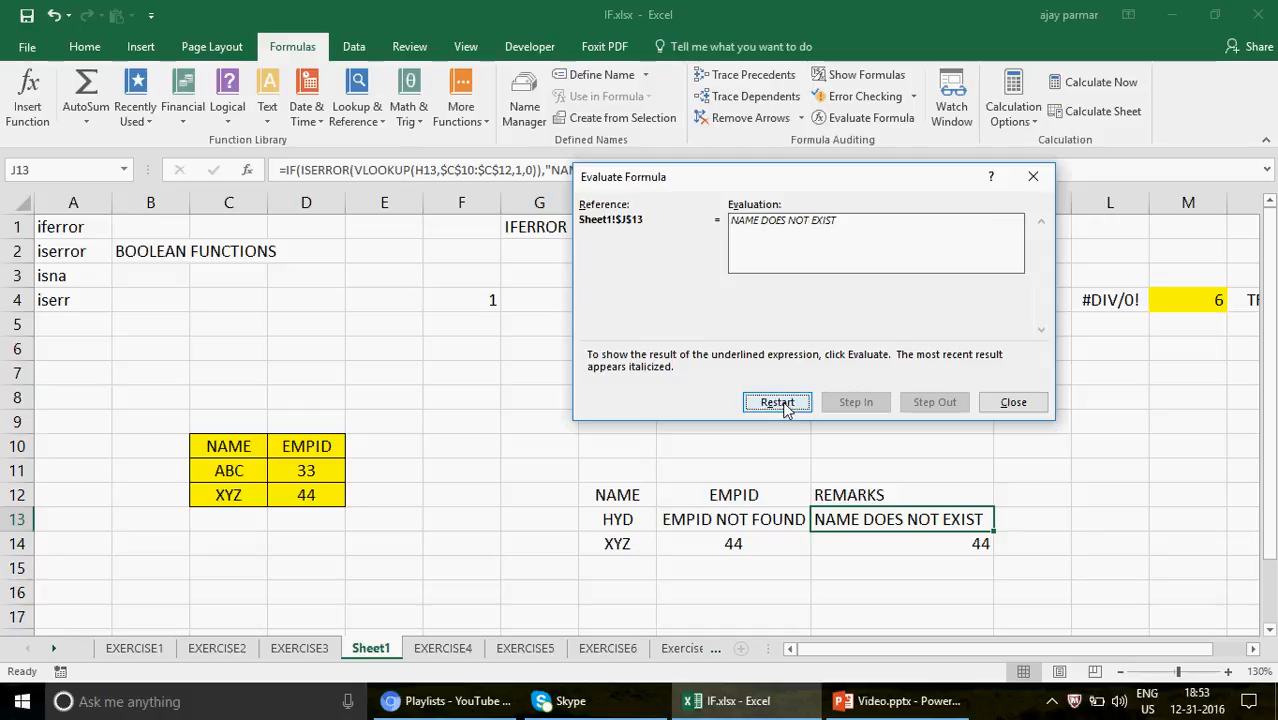
click(1020, 402)
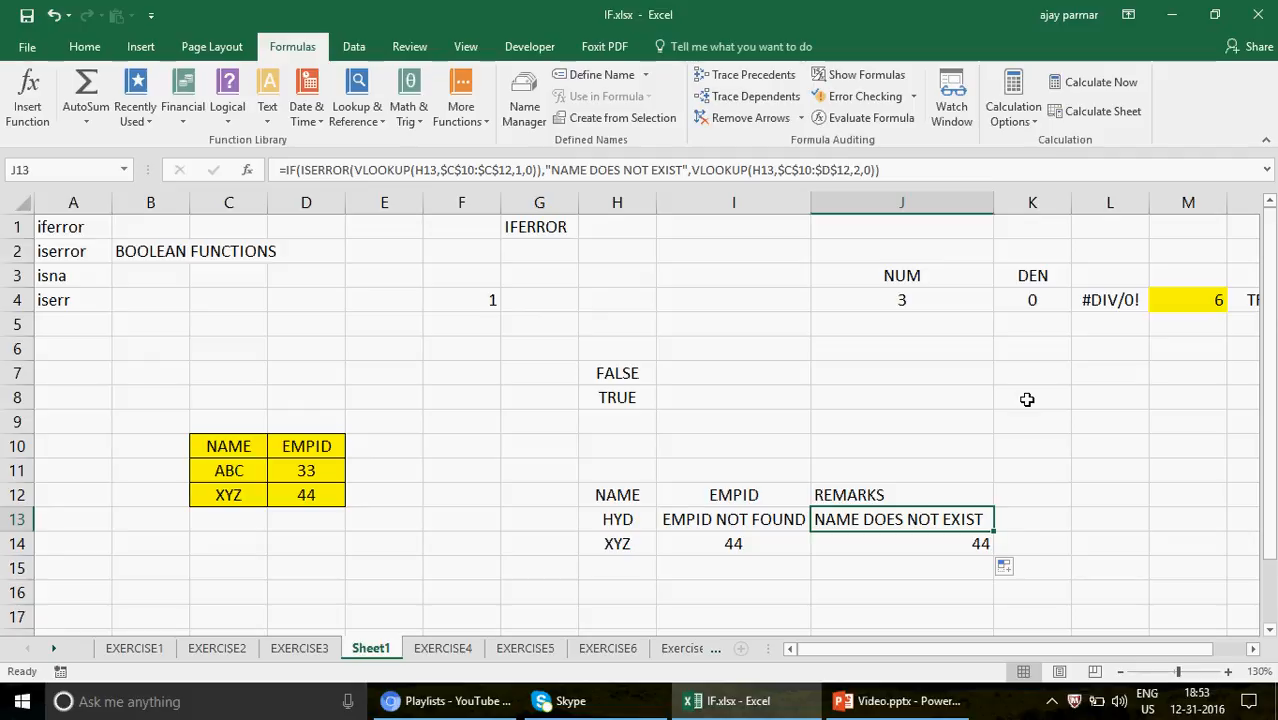
click(725, 531)
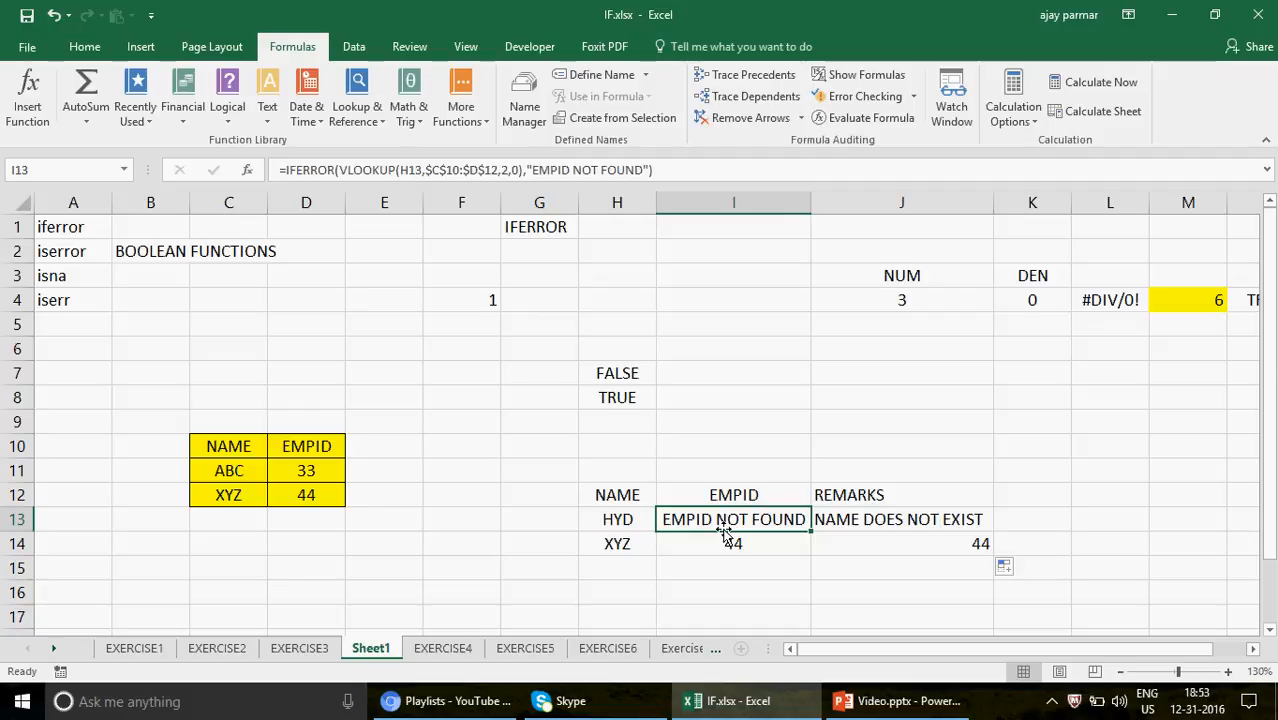